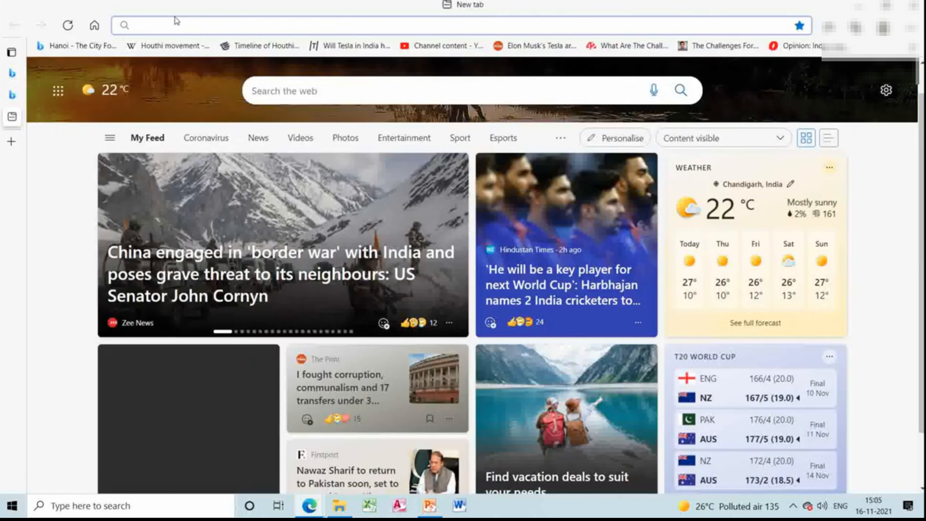
Search the web for "Click through rate" and read the answer to "What do you mean by click through rate?".
{"action": "type", "text": "Click through rate"}
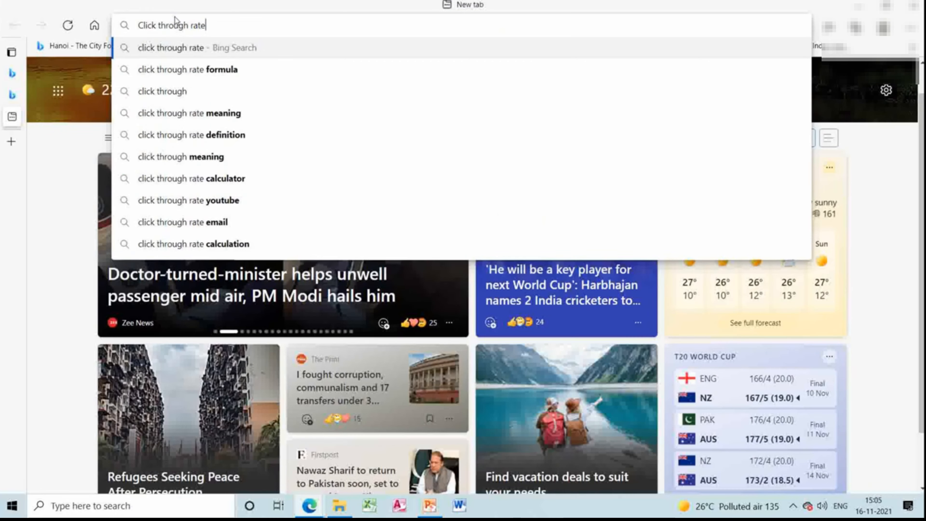
{"action": "key", "text": "Return"}
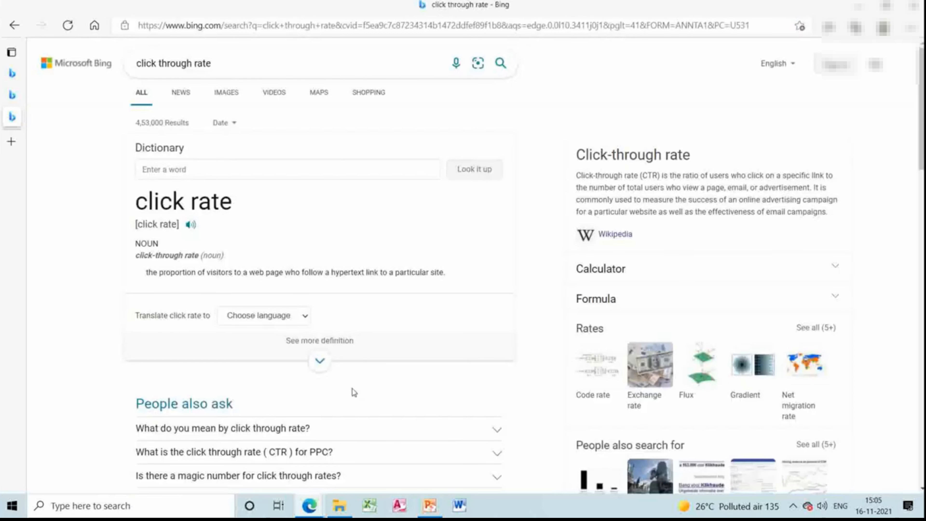
{"action": "left_click", "coordinate": [346, 435]}
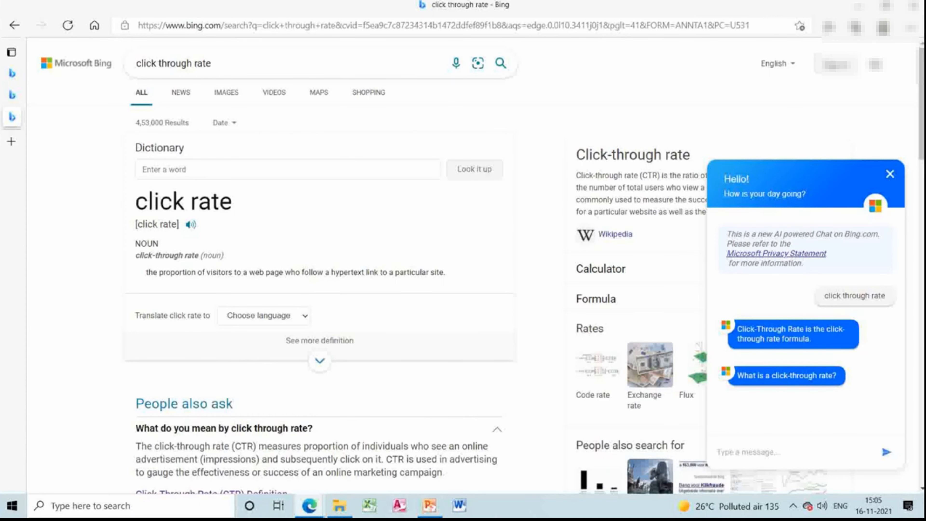
{"action": "scroll", "coordinate": [318, 256], "scroll_direction": "down", "scroll_amount": 10}
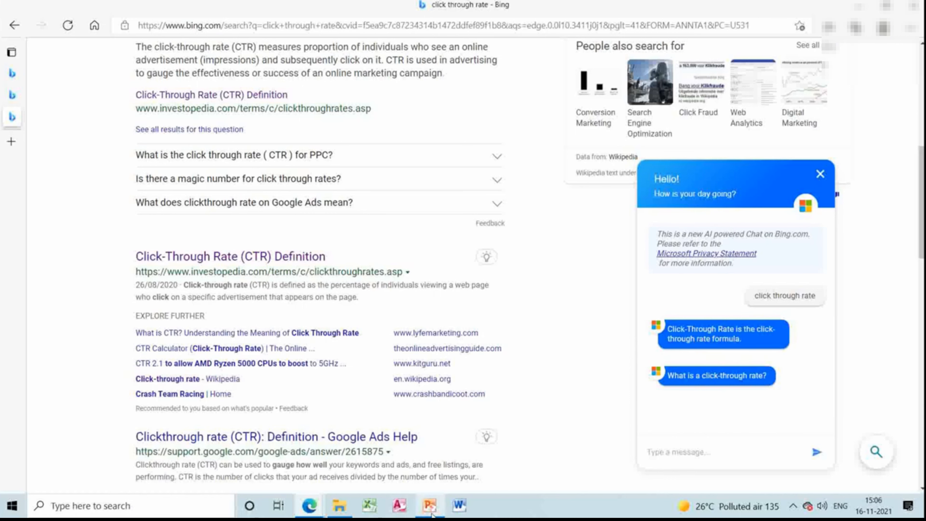
Switch to PowerPoint to review the slide on how Google ad quality is determined, and return to the click through rate results in Edge.
{"action": "mouse_move", "coordinate": [432, 513]}
{"action": "left_click", "coordinate": [479, 439]}
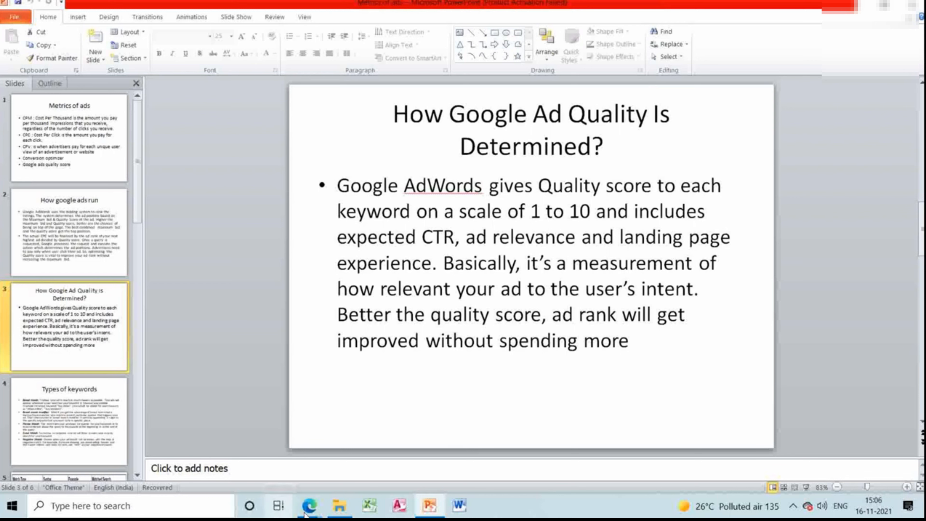
{"action": "mouse_move", "coordinate": [316, 511]}
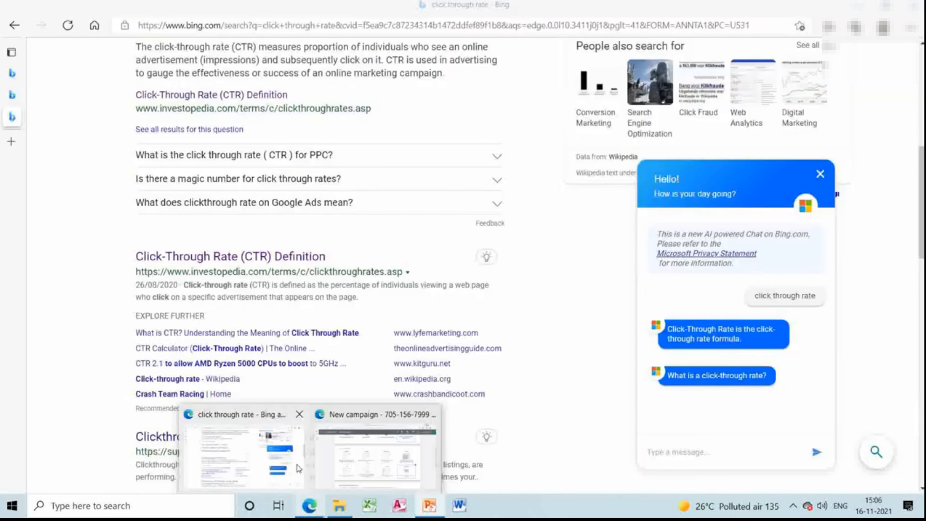
{"action": "left_click", "coordinate": [297, 469]}
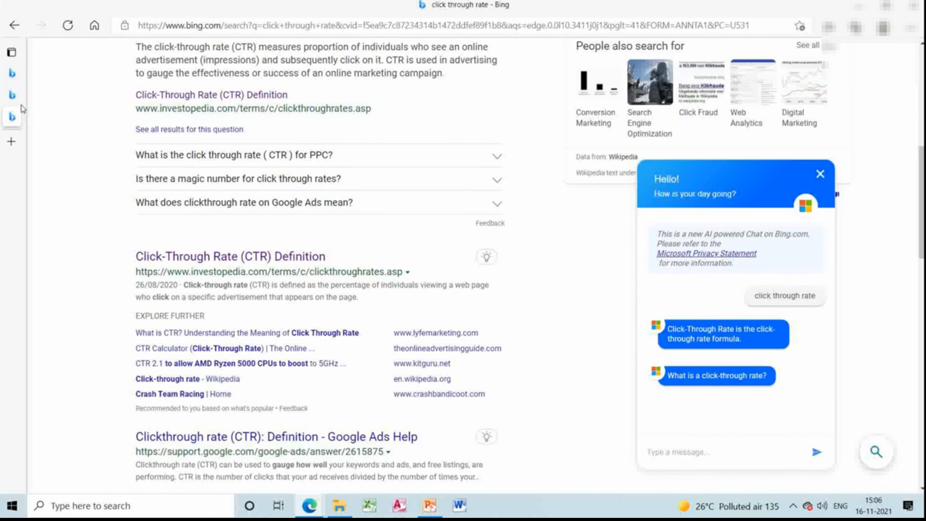
Open the Google Ads home page from the existing google ads search results and enter the advertising account.
{"action": "mouse_move", "coordinate": [18, 100]}
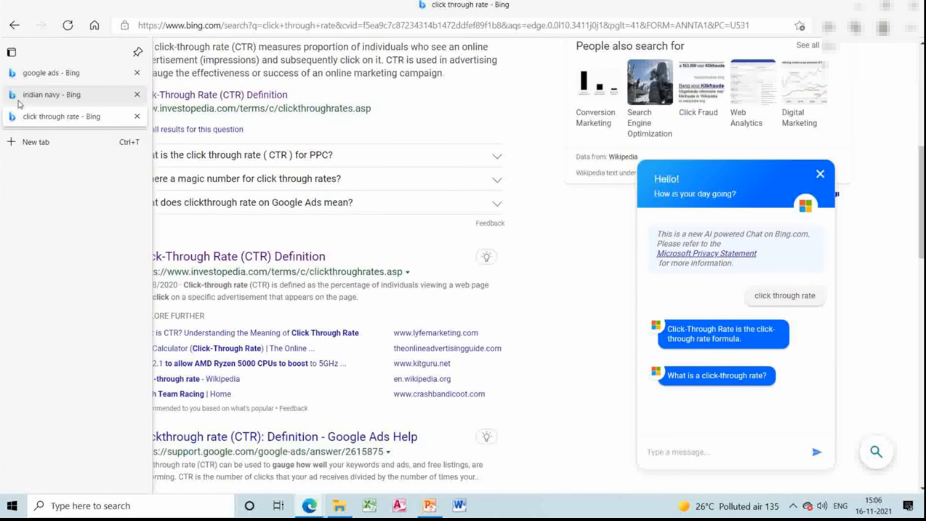
{"action": "left_click", "coordinate": [84, 69]}
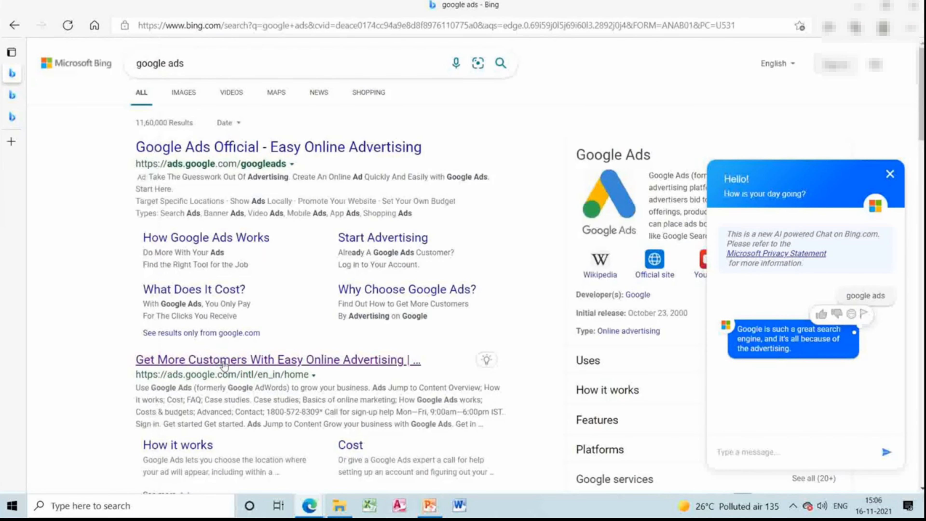
{"action": "left_click", "coordinate": [224, 361]}
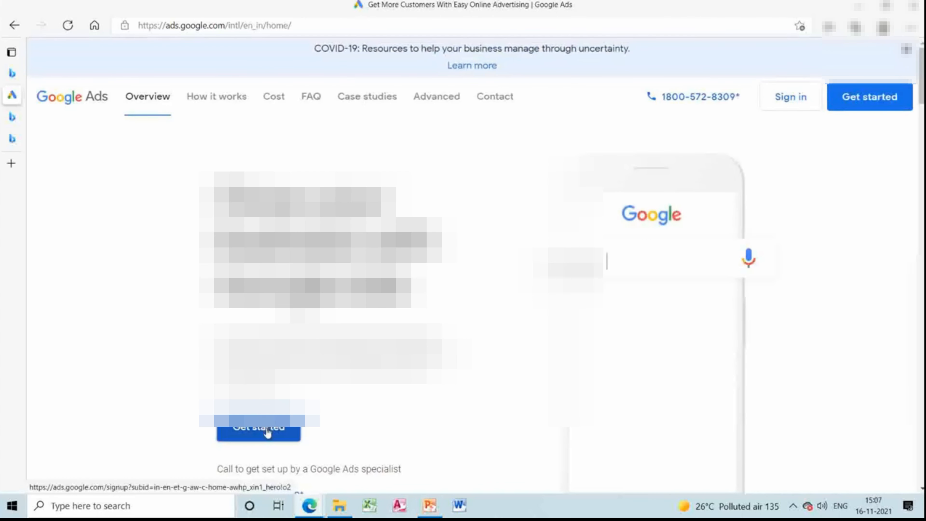
{"action": "left_click", "coordinate": [267, 433]}
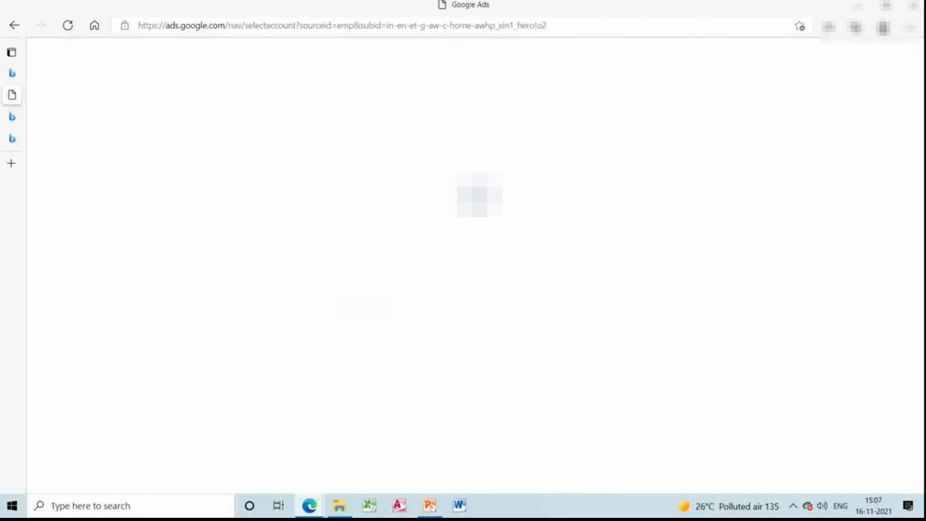
{"action": "left_click", "coordinate": [474, 418]}
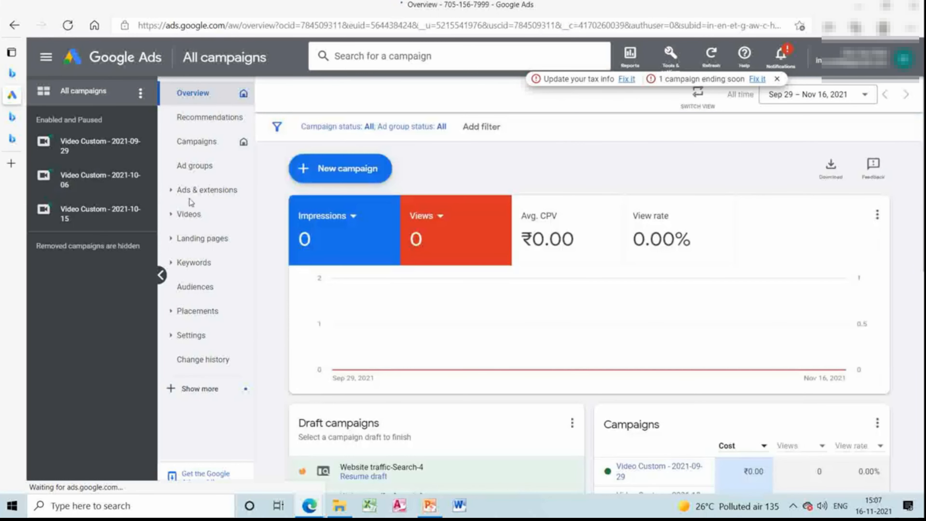
View the account's Ads list under Ads & extensions and return to the campaigns overview.
{"action": "left_click", "coordinate": [173, 192]}
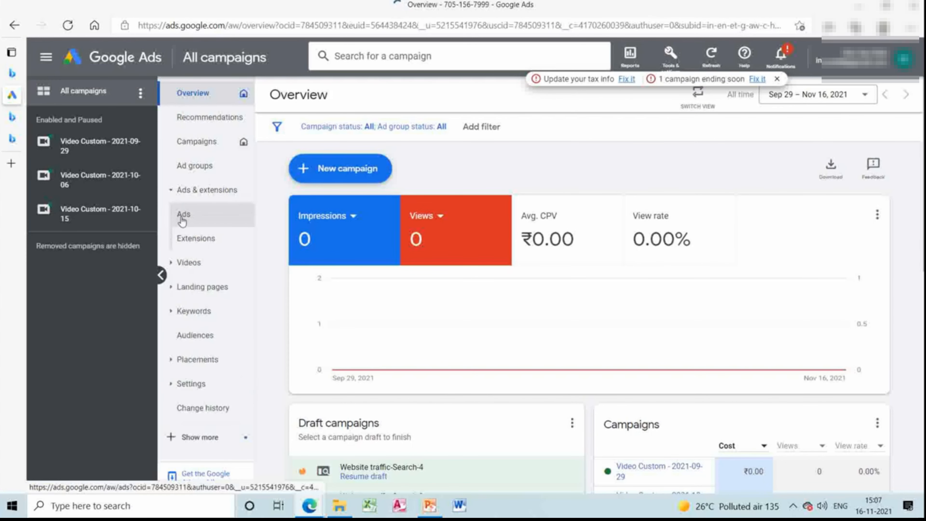
{"action": "left_click", "coordinate": [182, 245]}
{"action": "left_click", "coordinate": [189, 217]}
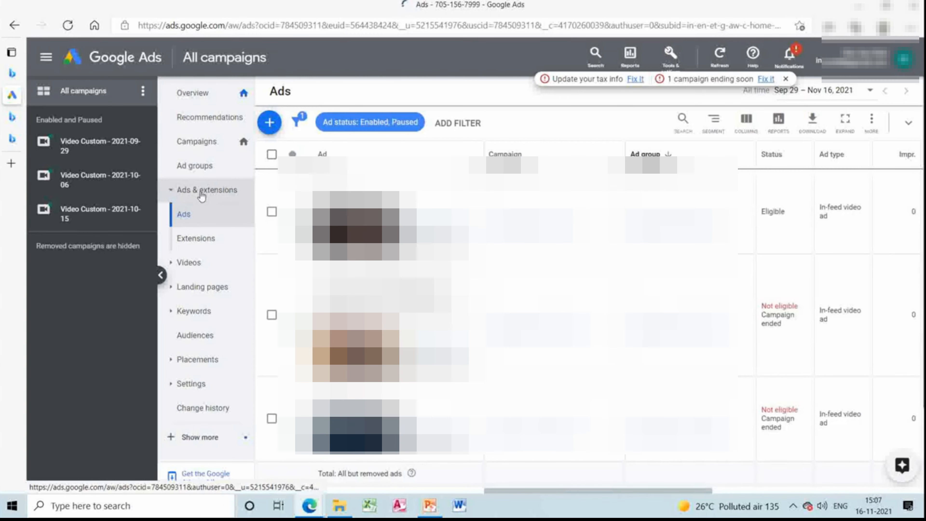
{"action": "left_click", "coordinate": [201, 190]}
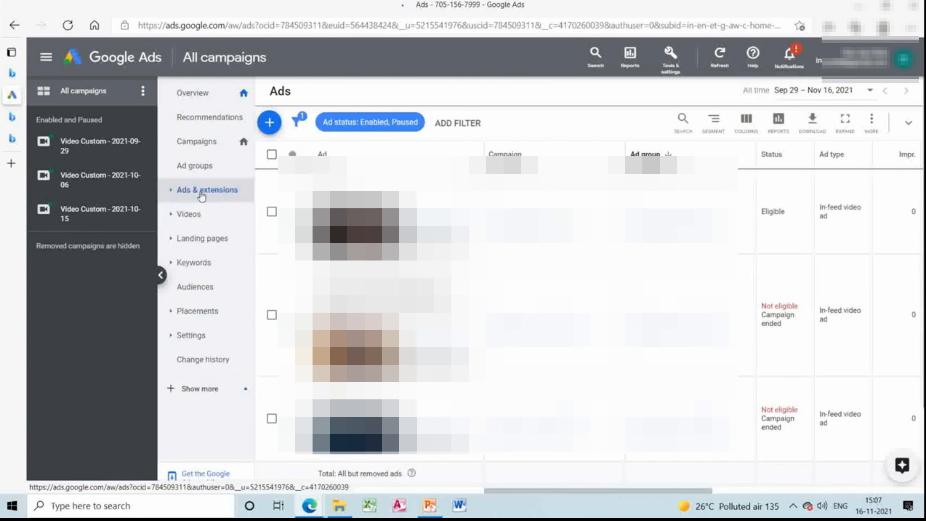
{"action": "left_click", "coordinate": [216, 98]}
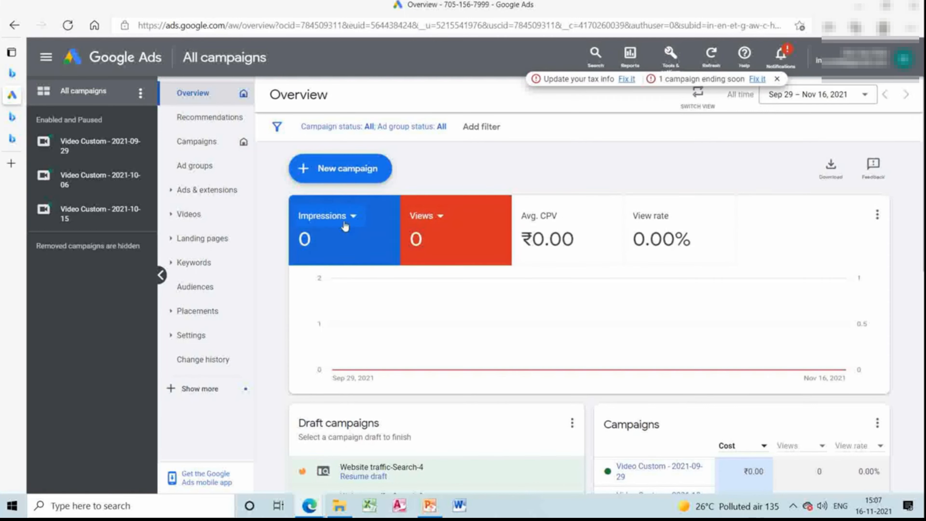
Change the overview chart's second metric from Views to CTR.
{"action": "left_click", "coordinate": [442, 216]}
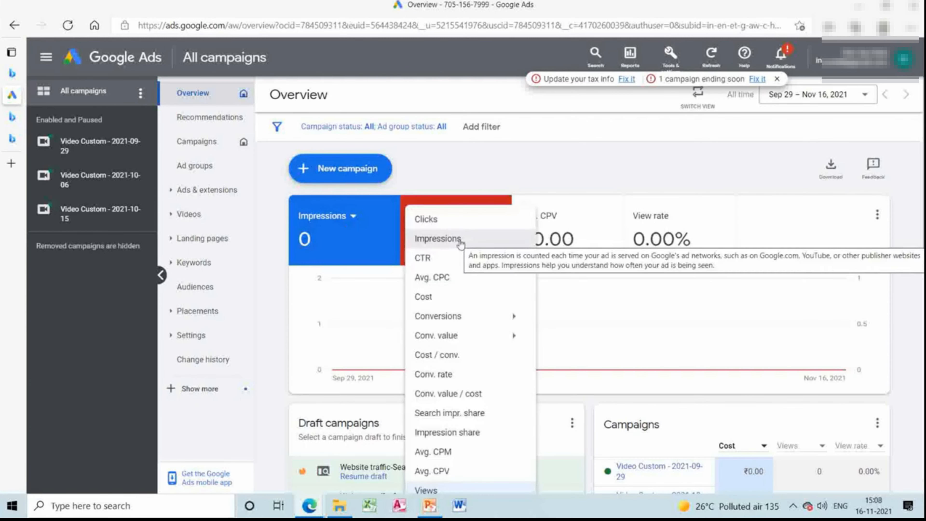
{"action": "mouse_move", "coordinate": [456, 317]}
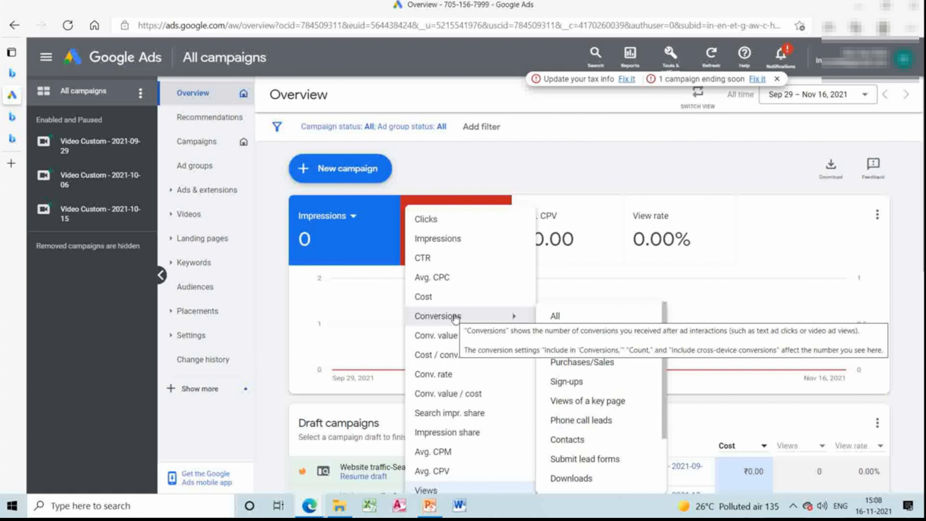
{"action": "left_click", "coordinate": [444, 258]}
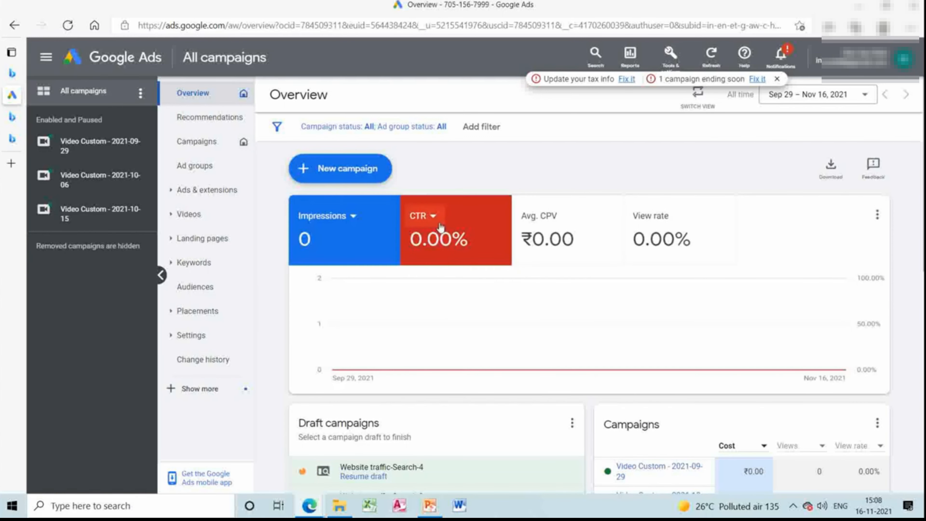
Switch the chart's second metric to Avg. CPV and from there to Avg. CPC.
{"action": "left_click", "coordinate": [432, 218]}
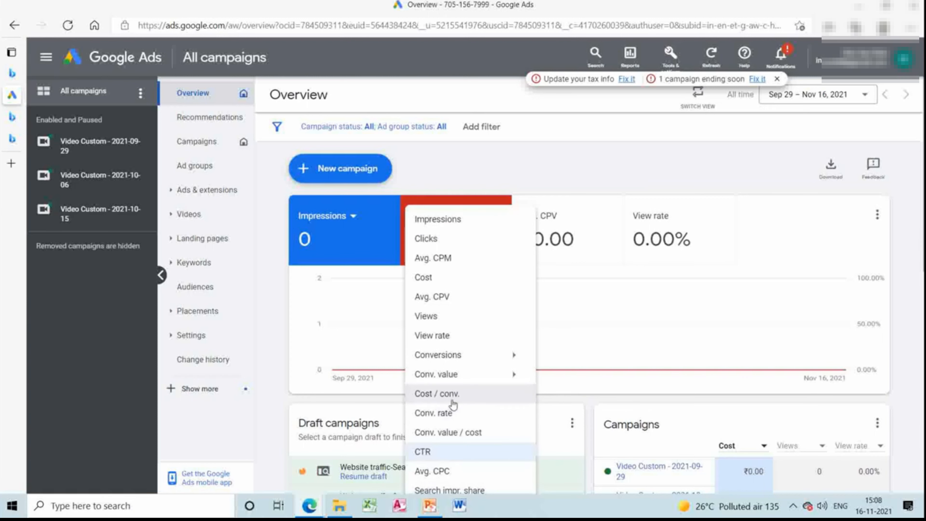
{"action": "left_click", "coordinate": [455, 301]}
{"action": "left_click", "coordinate": [457, 220]}
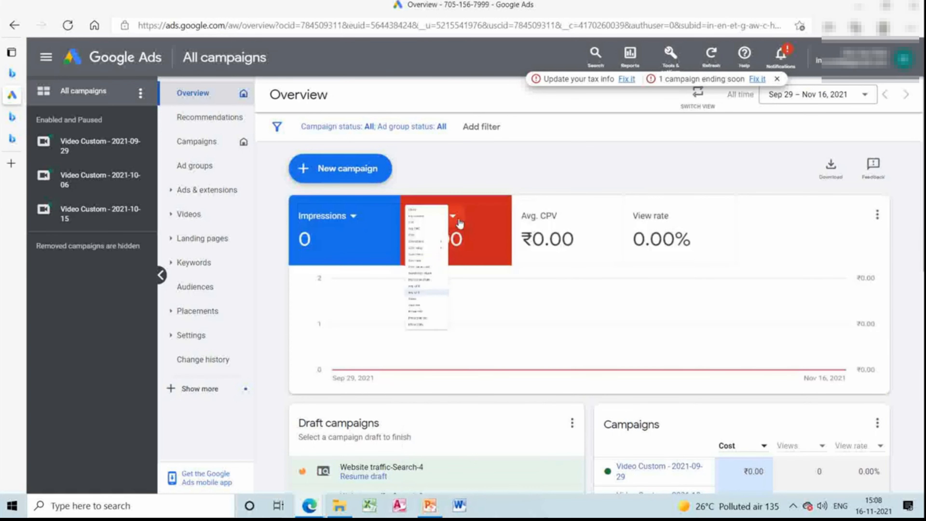
{"action": "left_click", "coordinate": [453, 277]}
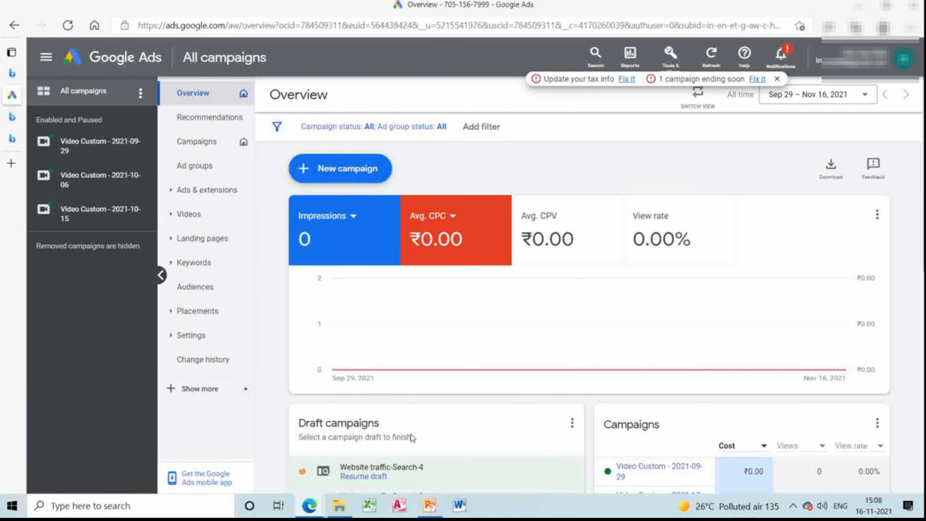
View the Landing pages report for all campaigns and return to the overview.
{"action": "left_click", "coordinate": [195, 314]}
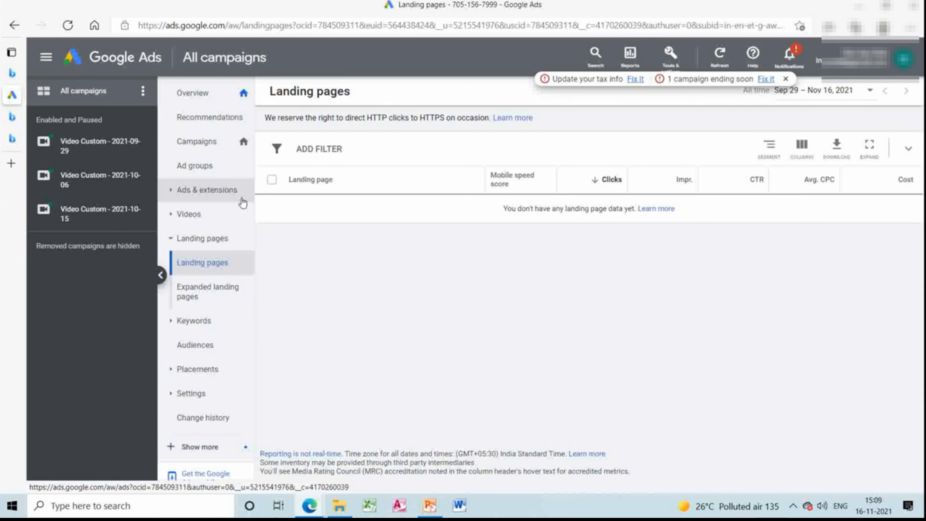
{"action": "left_click", "coordinate": [220, 104]}
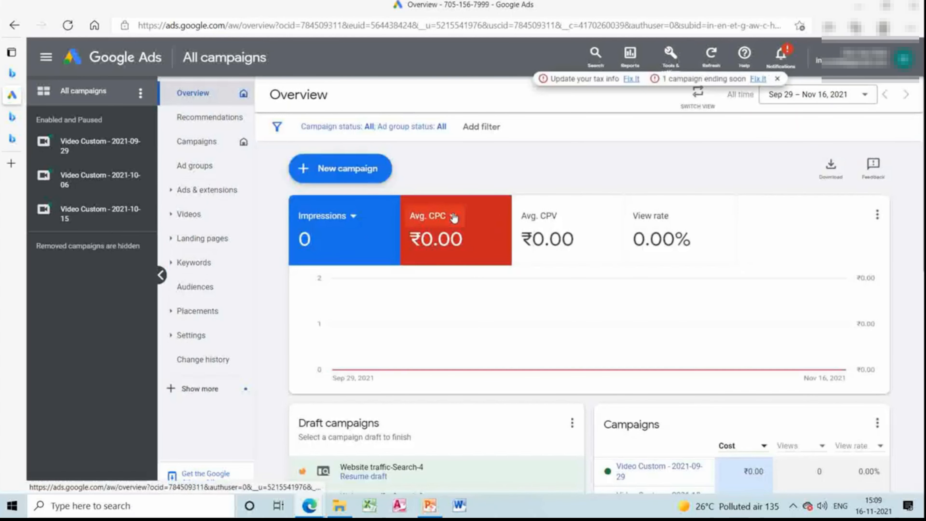
Set the overview chart's second metric to CTR and check the choices for the first metric, leaving it on Impressions.
{"action": "left_click", "coordinate": [453, 216]}
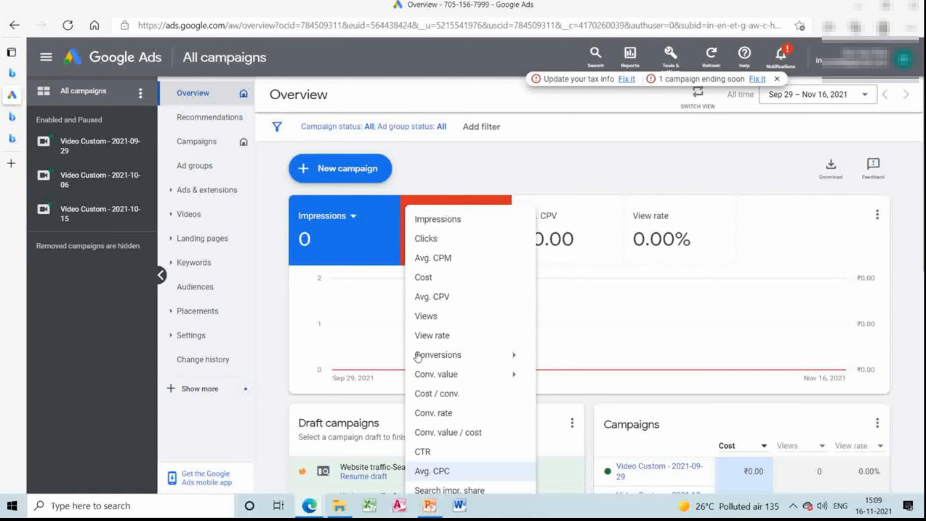
{"action": "left_click", "coordinate": [437, 453]}
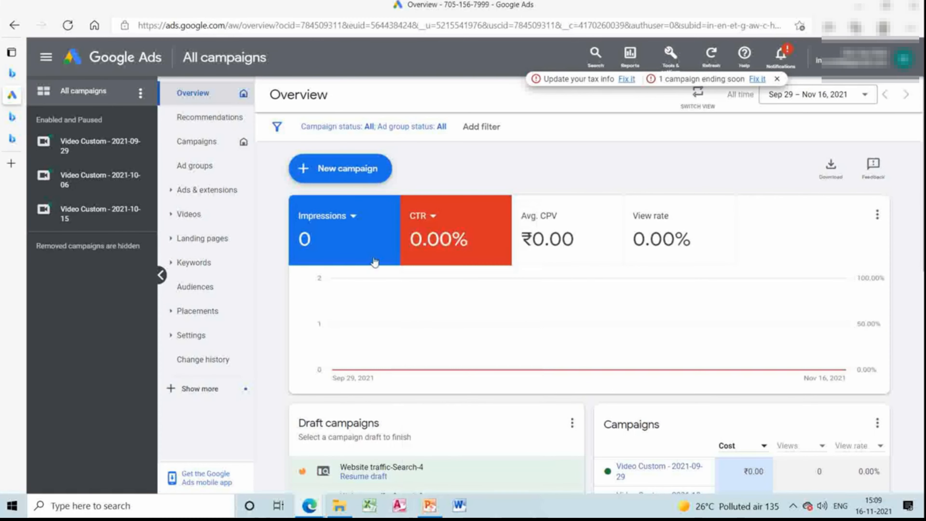
{"action": "left_click", "coordinate": [356, 227]}
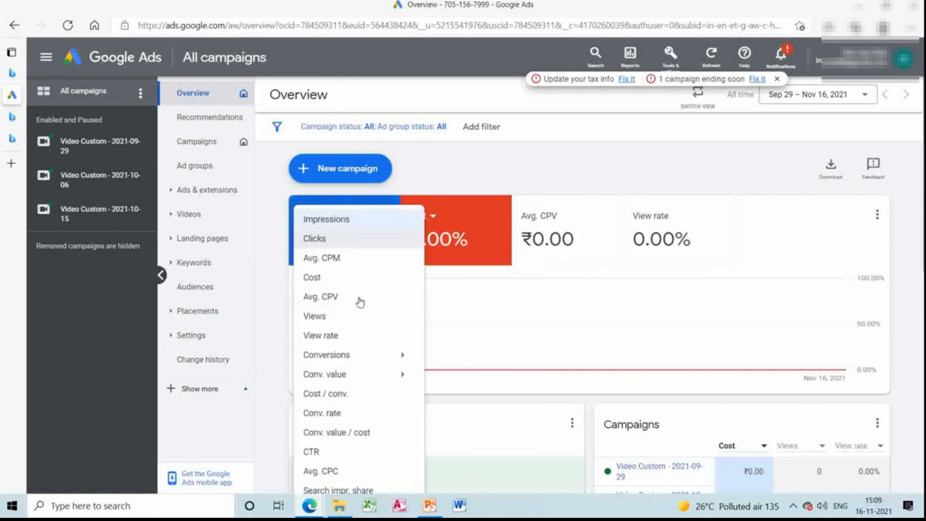
{"action": "left_click", "coordinate": [421, 151]}
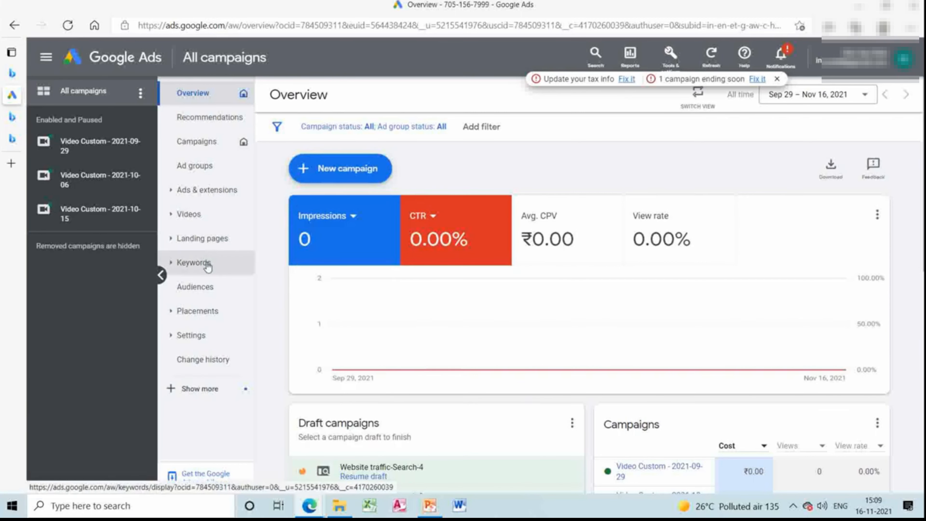
Open the column modification settings for the Display/Video Keywords table.
{"action": "left_click", "coordinate": [194, 262]}
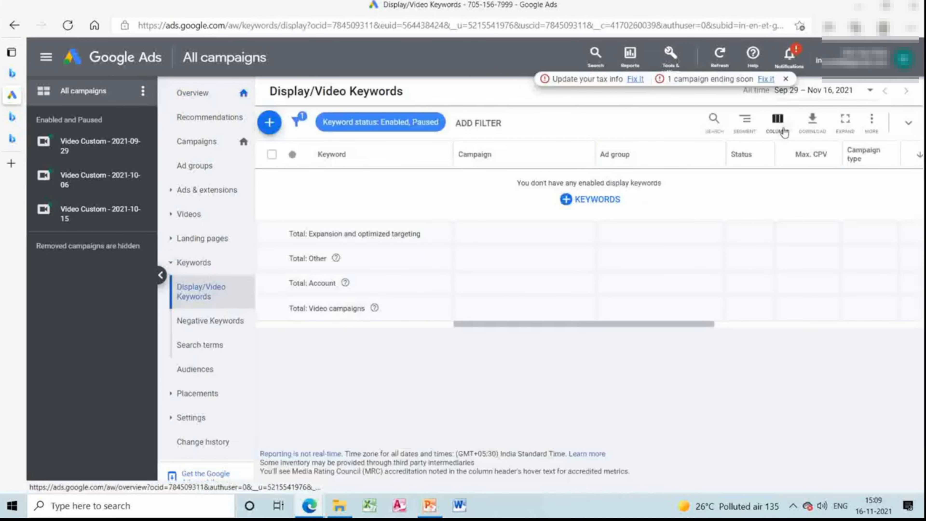
{"action": "left_click", "coordinate": [783, 128]}
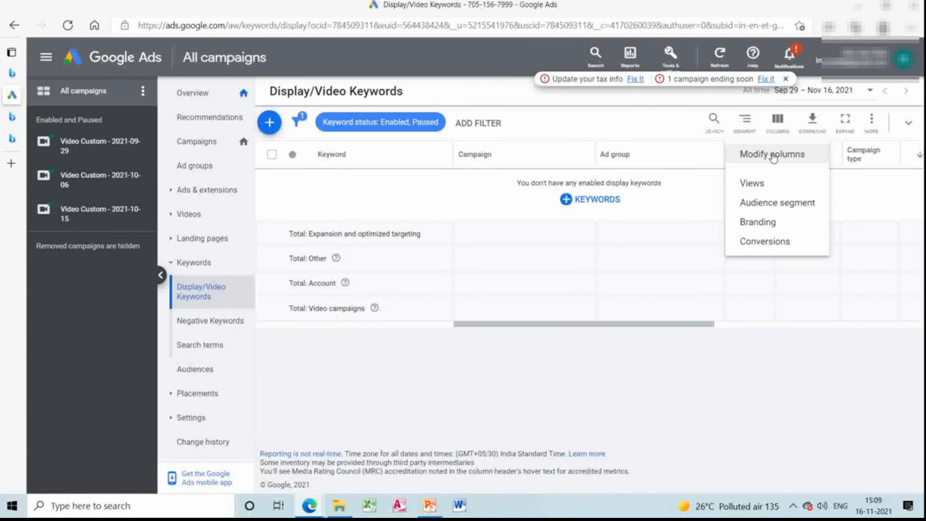
{"action": "left_click", "coordinate": [773, 155]}
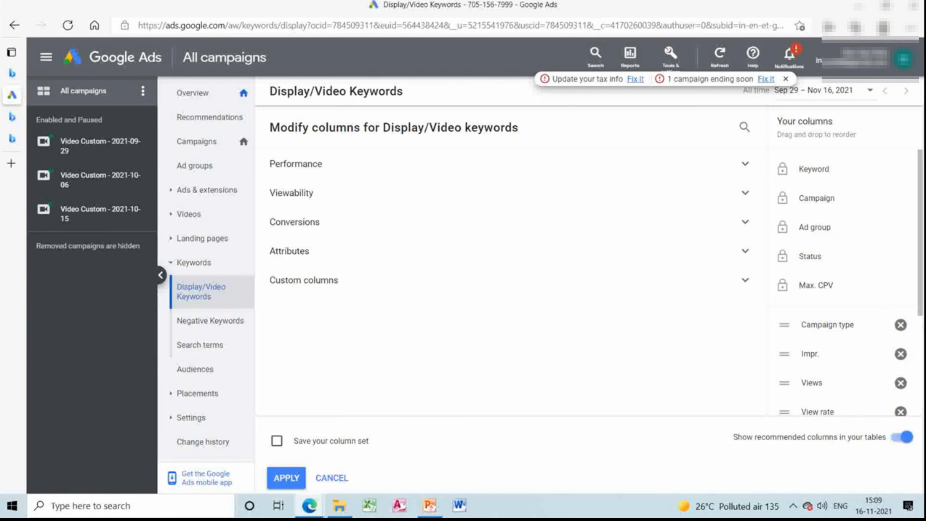
Open the saved "About Quality Score - Google Ads Help" article from the browser favorites.
{"action": "left_click", "coordinate": [829, 26]}
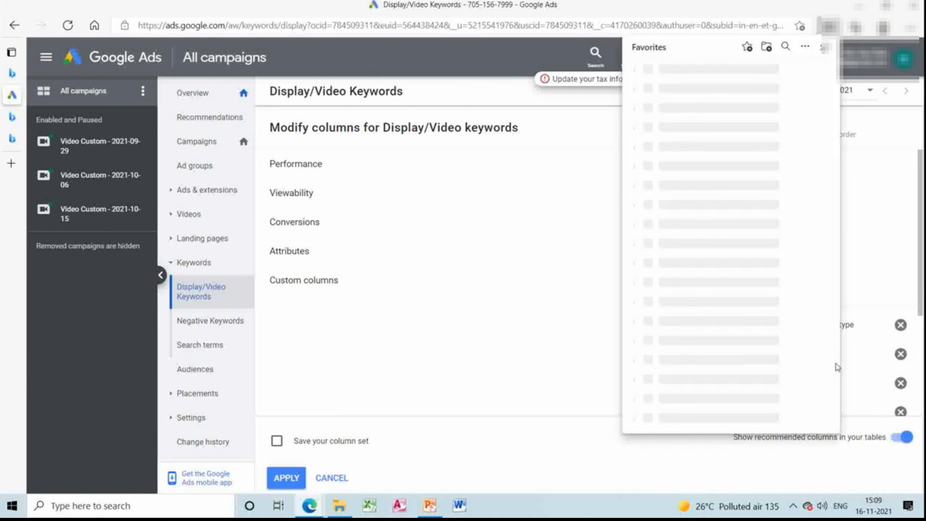
{"action": "scroll", "coordinate": [836, 365], "scroll_direction": "down", "scroll_amount": 15}
{"action": "scroll", "coordinate": [836, 364], "scroll_direction": "down", "scroll_amount": 10}
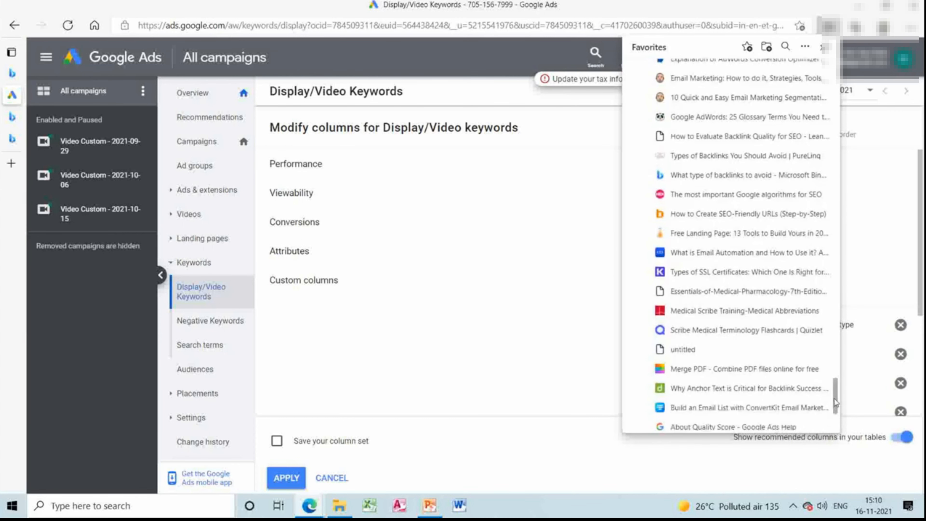
{"action": "left_click", "coordinate": [833, 421]}
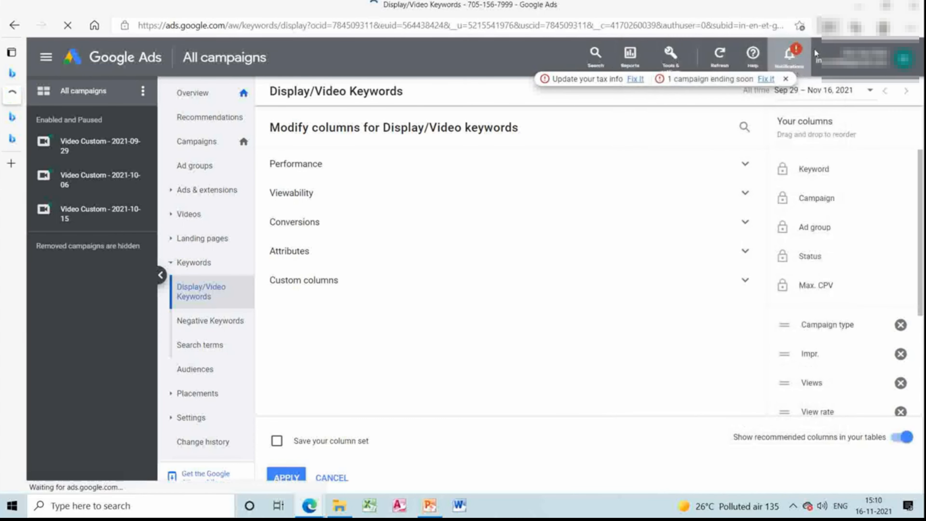
{"action": "left_click", "coordinate": [830, 27]}
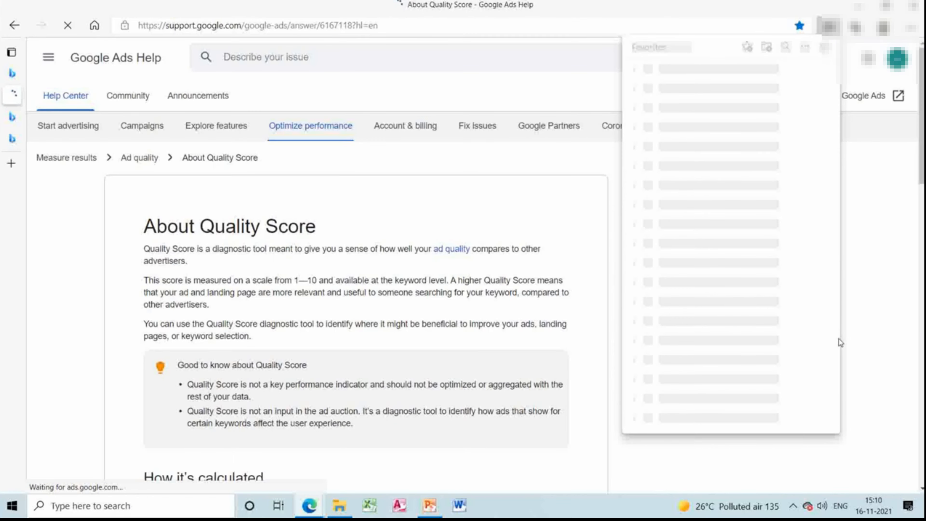
{"action": "left_click", "coordinate": [615, 292]}
Read how Quality Score is calculated and how to check it with the keyword table's Quality Score columns.
{"action": "scroll", "coordinate": [616, 292], "scroll_direction": "down", "scroll_amount": 5}
{"action": "scroll", "coordinate": [356, 284], "scroll_direction": "down", "scroll_amount": 5}
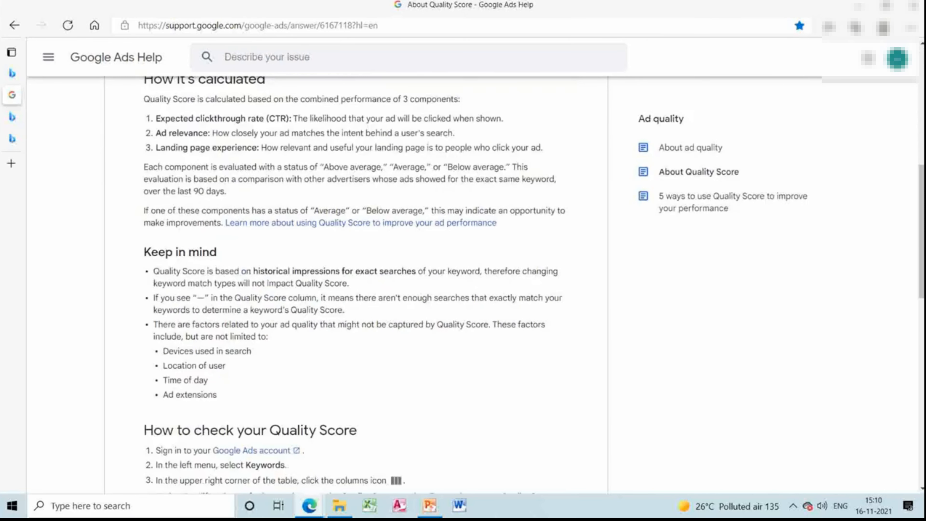
{"action": "scroll", "coordinate": [355, 284], "scroll_direction": "down", "scroll_amount": 10}
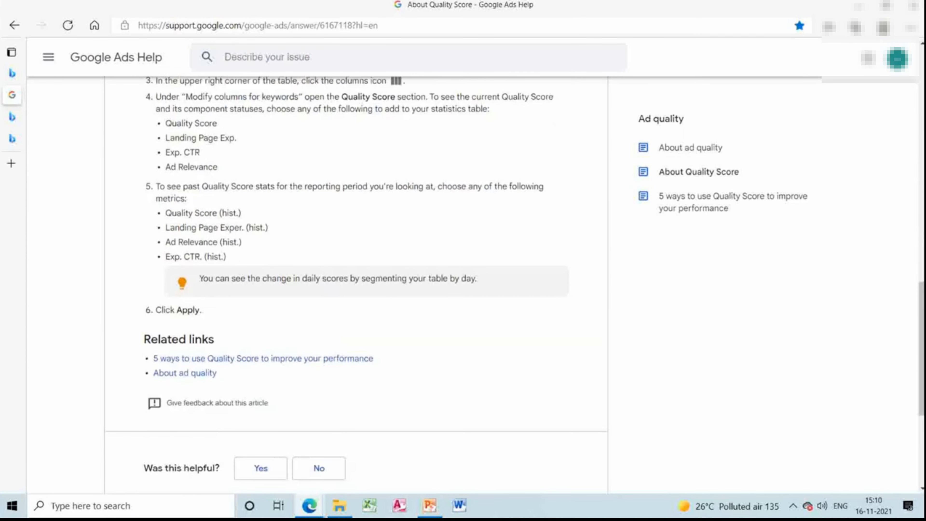
{"action": "scroll", "coordinate": [463, 479], "scroll_direction": "up", "scroll_amount": 10}
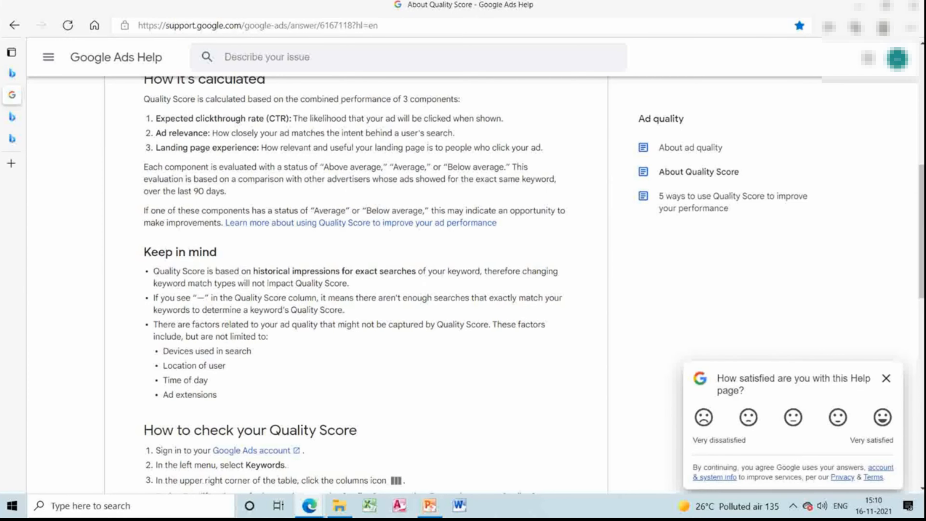
{"action": "scroll", "coordinate": [356, 285], "scroll_direction": "down", "scroll_amount": 7}
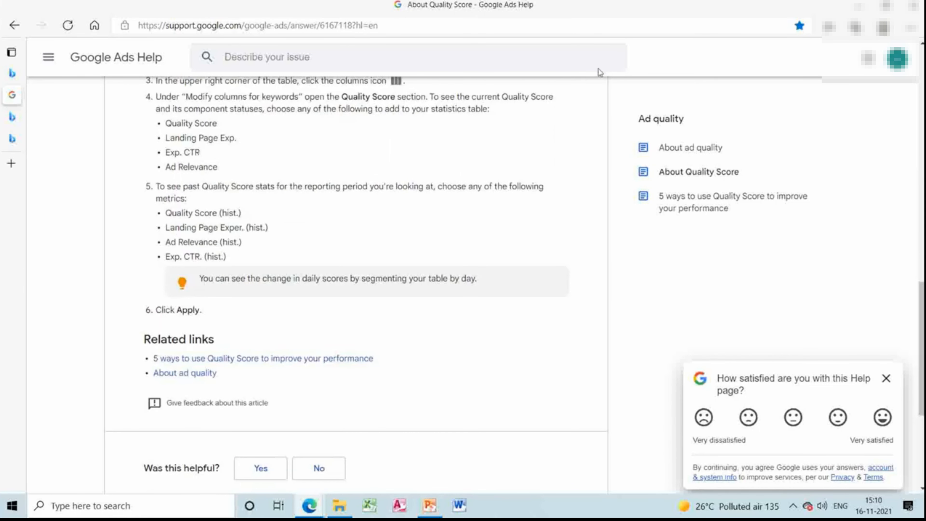
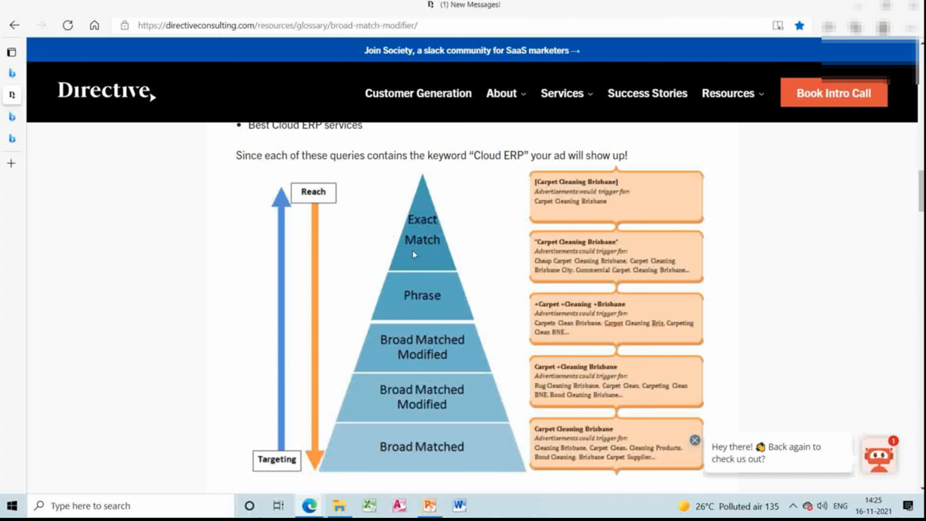
Switch to the Google Ads browser window and go back from the campaign creation page to the Ad groups page.
{"action": "mouse_move", "coordinate": [316, 496]}
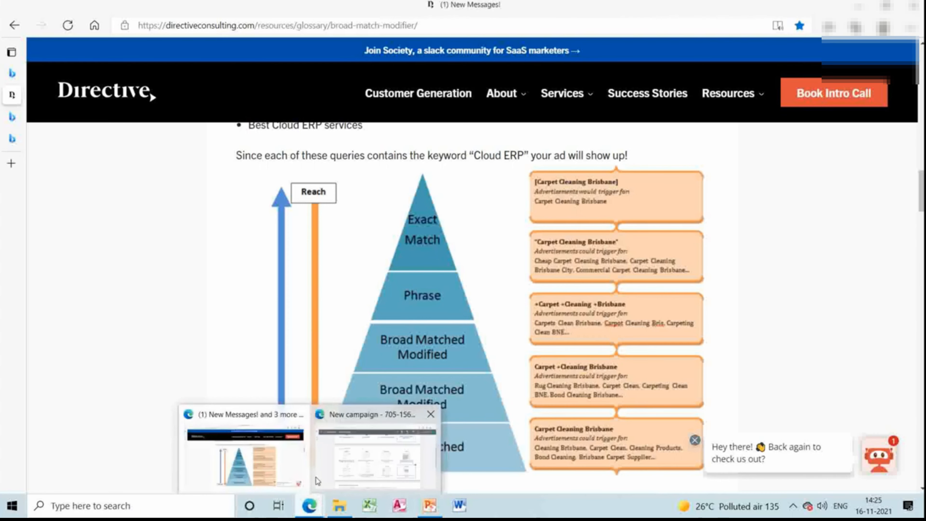
{"action": "left_click", "coordinate": [373, 447]}
{"action": "left_click", "coordinate": [374, 447]}
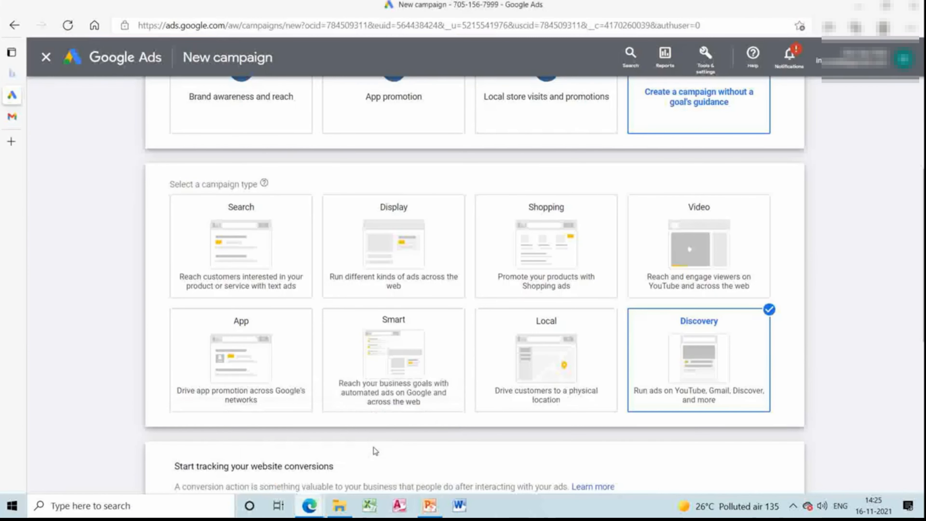
{"action": "left_click", "coordinate": [16, 25]}
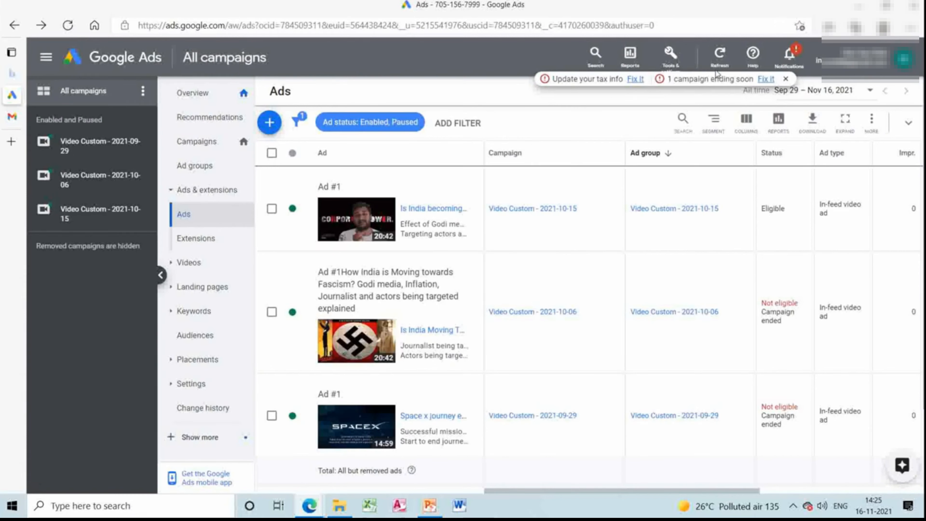
{"action": "left_click", "coordinate": [15, 30]}
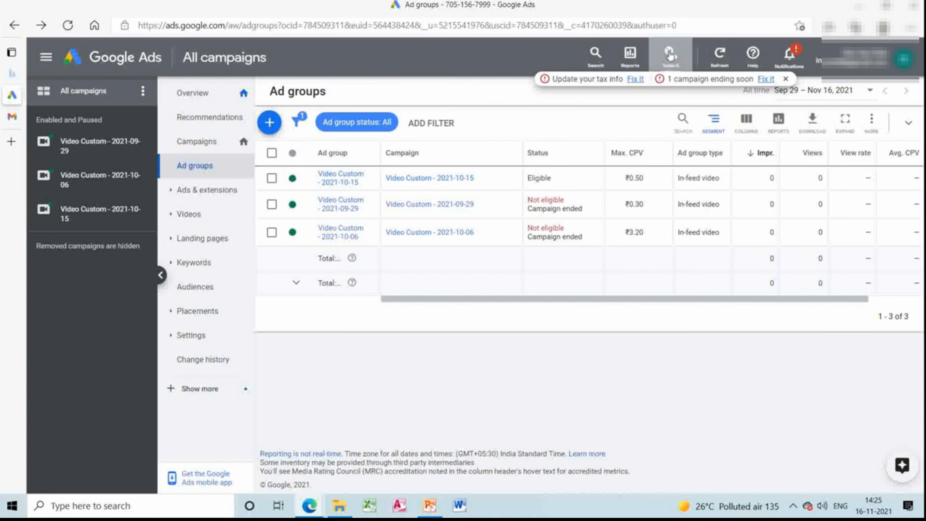
Search Google Ads for "new cam" and open the New campaign page.
{"action": "left_click", "coordinate": [596, 55]}
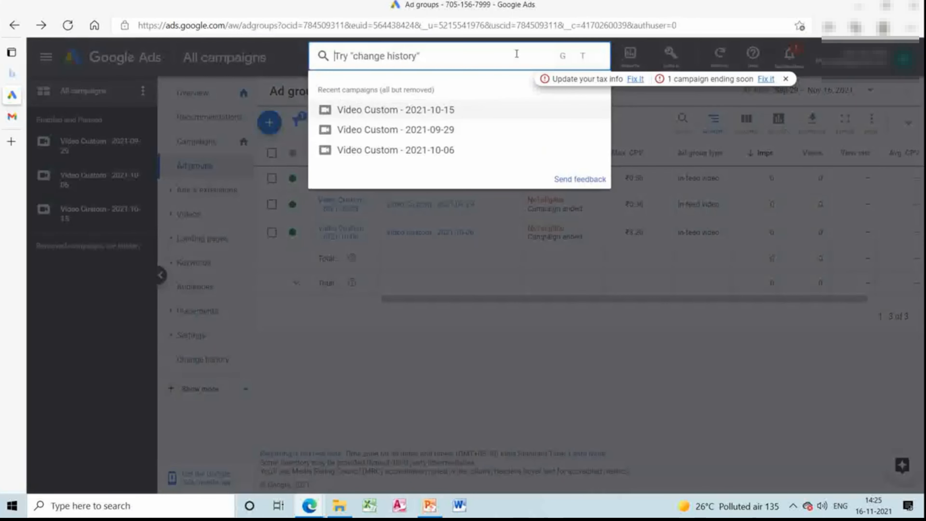
{"action": "type", "text": "new cam"}
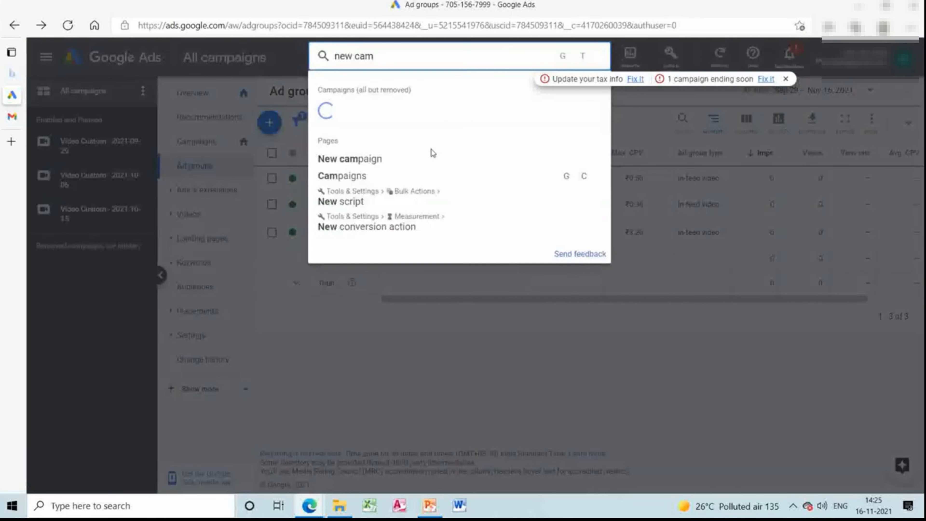
{"action": "left_click", "coordinate": [430, 156]}
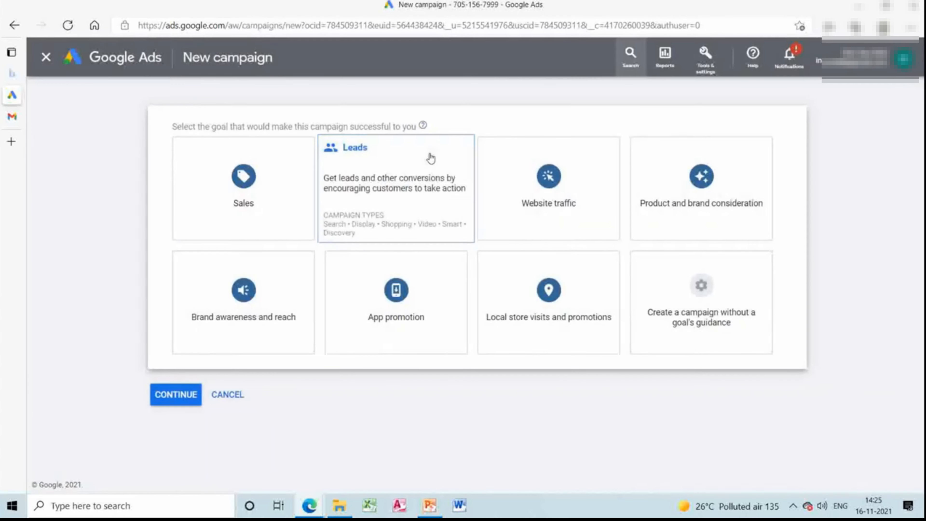
Choose Website traffic as the campaign goal and Search as the campaign type.
{"action": "left_click", "coordinate": [534, 185]}
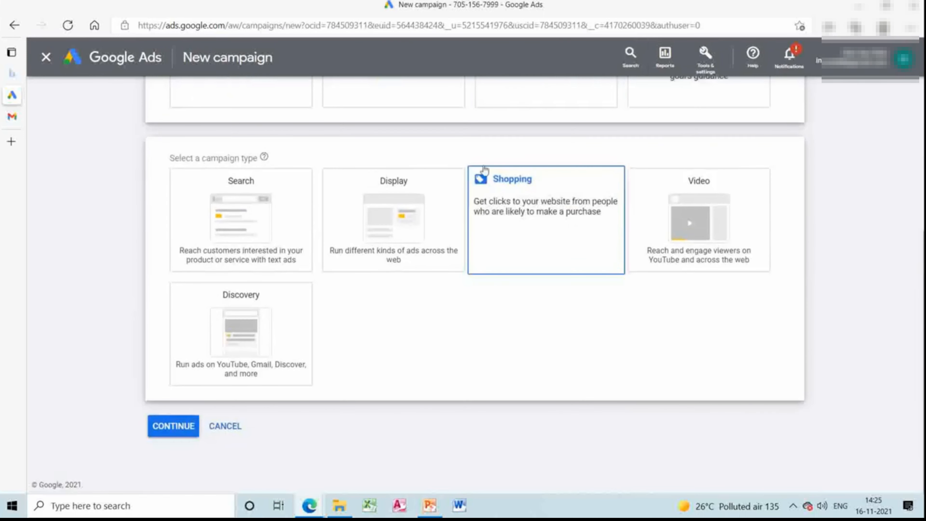
{"action": "left_click", "coordinate": [383, 200]}
{"action": "left_click", "coordinate": [290, 213]}
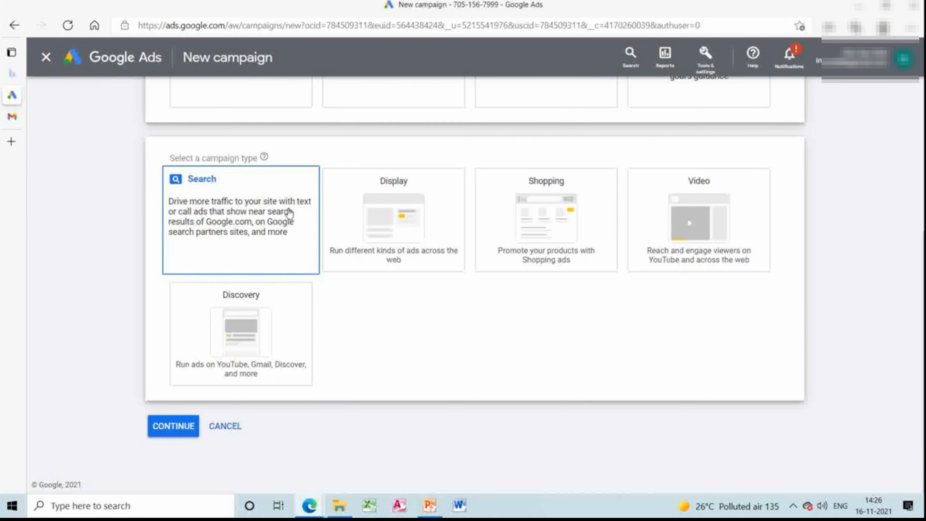
{"action": "scroll", "coordinate": [288, 211], "scroll_direction": "down", "scroll_amount": 5}
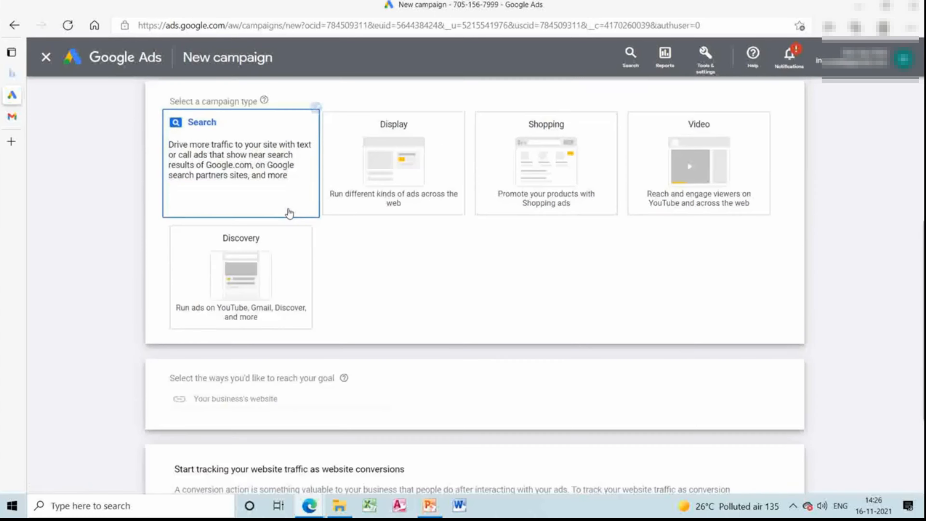
{"action": "left_click", "coordinate": [244, 244]}
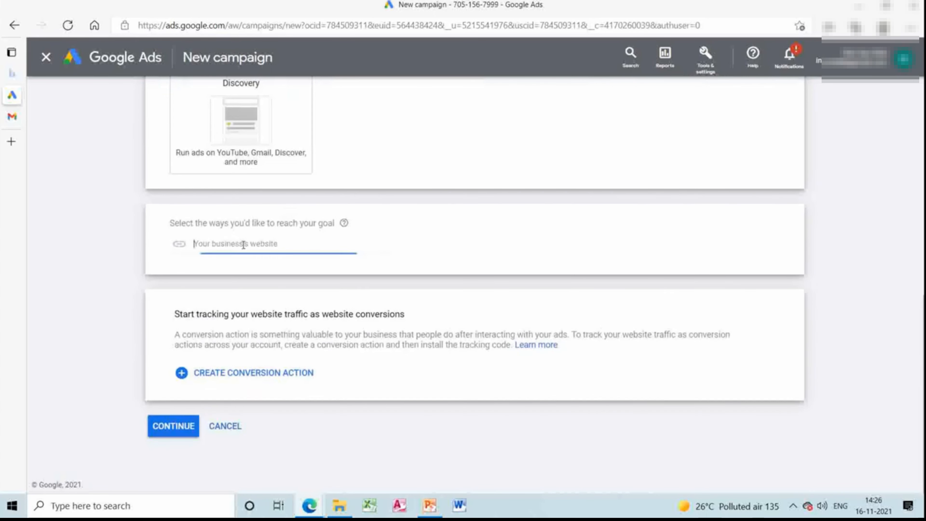
{"action": "left_click", "coordinate": [238, 293]}
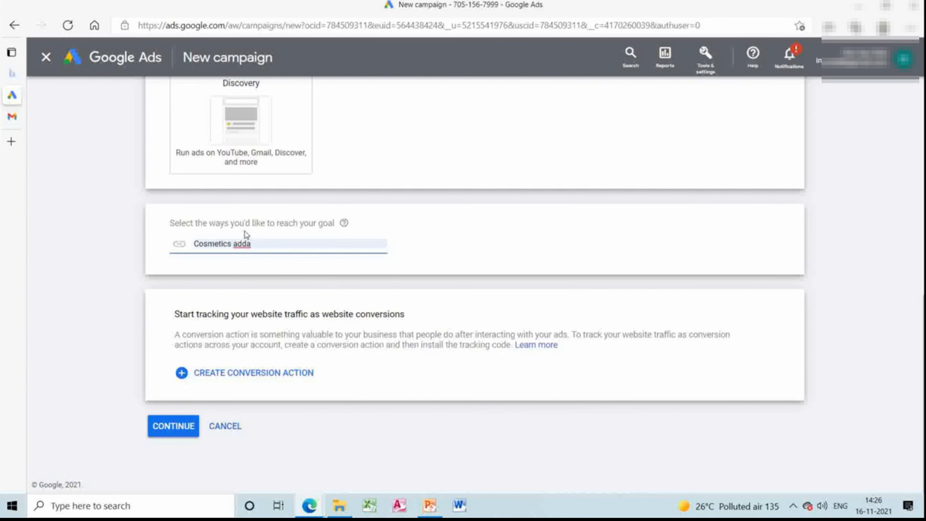
{"action": "key", "text": "BackSpace"}
{"action": "key", "text": "BackSpace"}
{"action": "key", "text": "BackSpace"}
{"action": "key", "text": "BackSpace"}
{"action": "key", "text": "BackSpace"}
{"action": "key", "text": "BackSpace"}
{"action": "key", "text": "BackSpace"}
{"action": "key", "text": "BackSpace"}
{"action": "key", "text": "BackSpace"}
{"action": "key", "text": "BackSpace"}
{"action": "key", "text": "BackSpace"}
{"action": "key", "text": "BackSpace"}
{"action": "key", "text": "BackSpace"}
{"action": "key", "text": "BackSpace"}
{"action": "type", "text": "ht"}
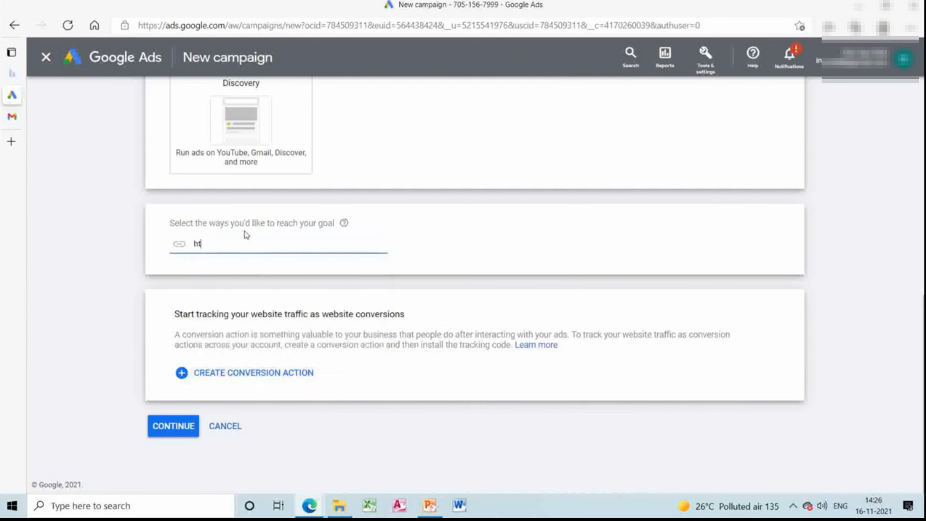
{"action": "type", "text": "tps://cosmeticsadda.in"}
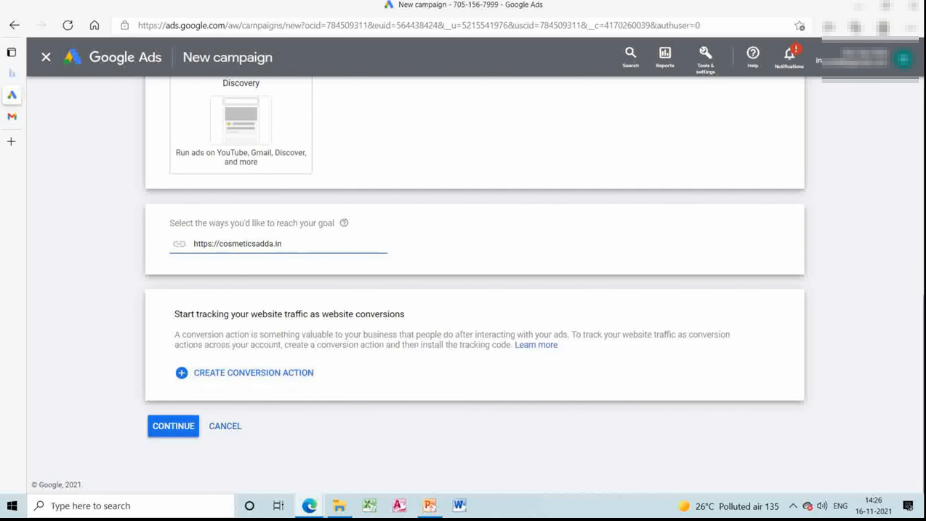
Review the chosen goal, campaign type and website, and continue by starting a new campaign instead of a saved draft.
{"action": "scroll", "coordinate": [870, 106], "scroll_direction": "up", "scroll_amount": 6}
{"action": "scroll", "coordinate": [687, 371], "scroll_direction": "up", "scroll_amount": 1}
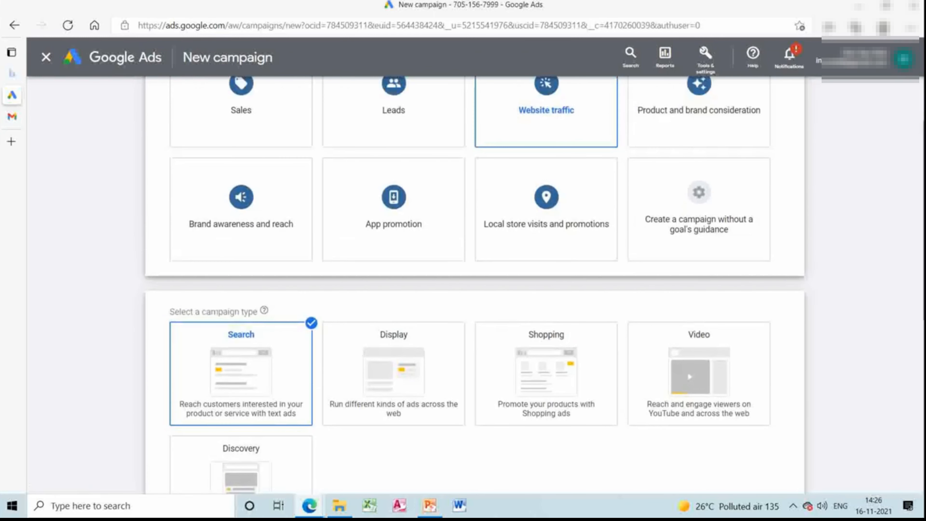
{"action": "scroll", "coordinate": [687, 371], "scroll_direction": "up", "scroll_amount": 2}
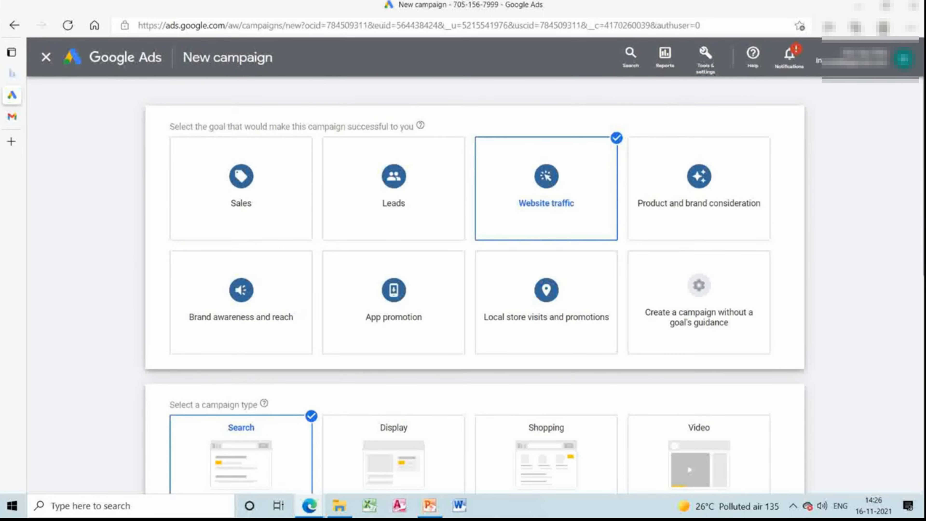
{"action": "scroll", "coordinate": [687, 108], "scroll_direction": "down", "scroll_amount": 9}
{"action": "scroll", "coordinate": [687, 98], "scroll_direction": "up", "scroll_amount": 9}
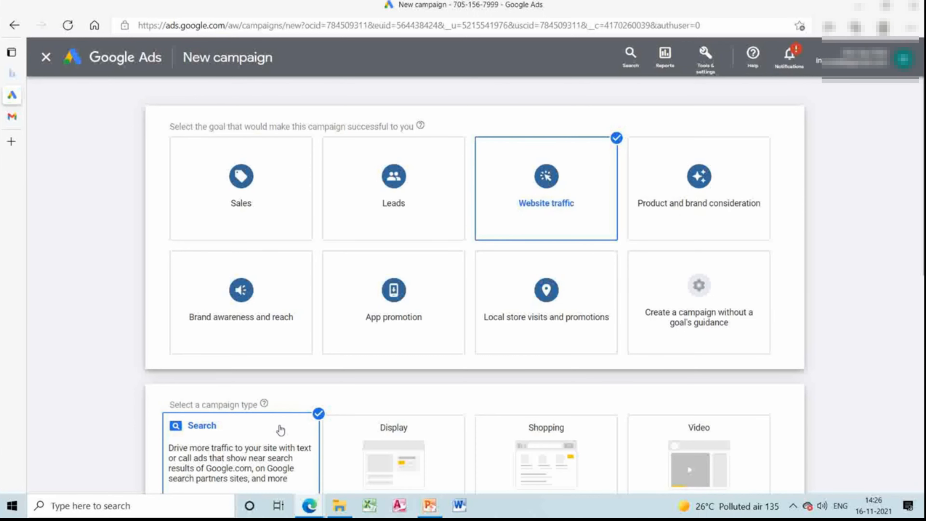
{"action": "scroll", "coordinate": [550, 403], "scroll_direction": "down", "scroll_amount": 10}
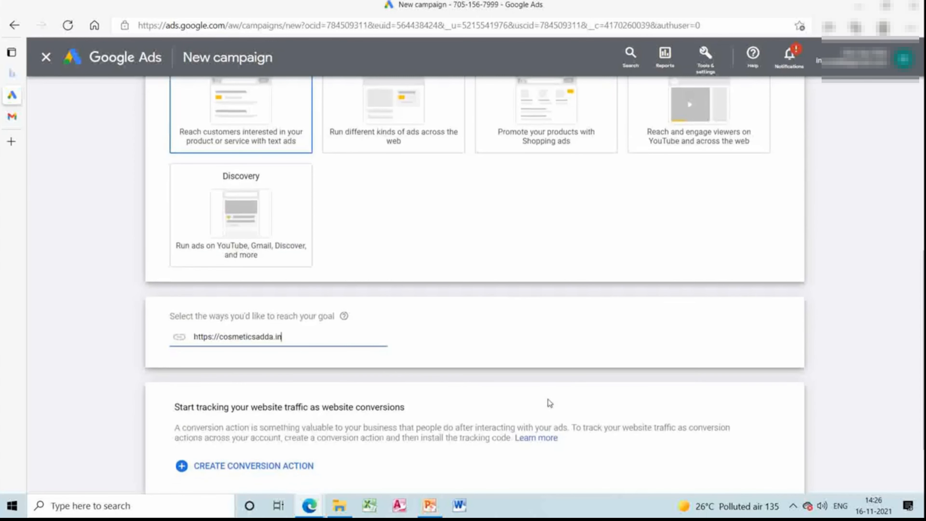
{"action": "scroll", "coordinate": [145, 368], "scroll_direction": "down", "scroll_amount": 3}
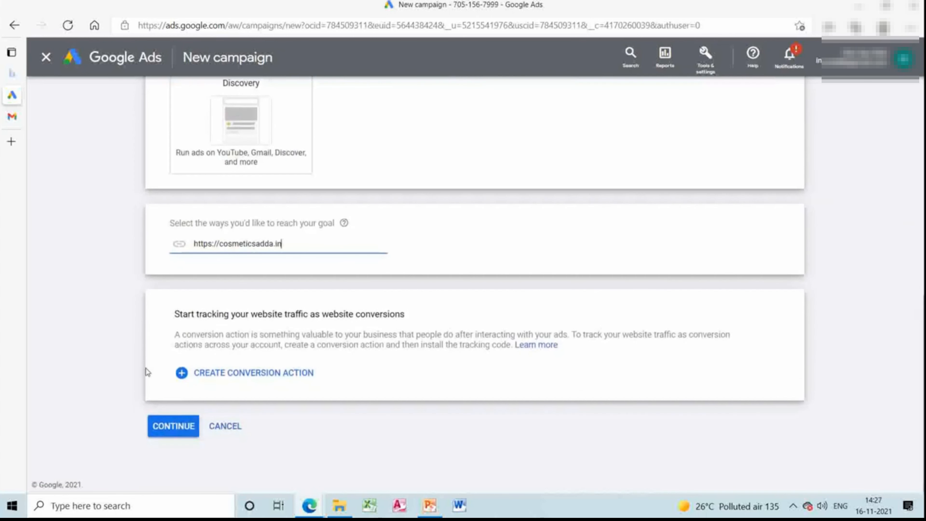
{"action": "left_click", "coordinate": [174, 425]}
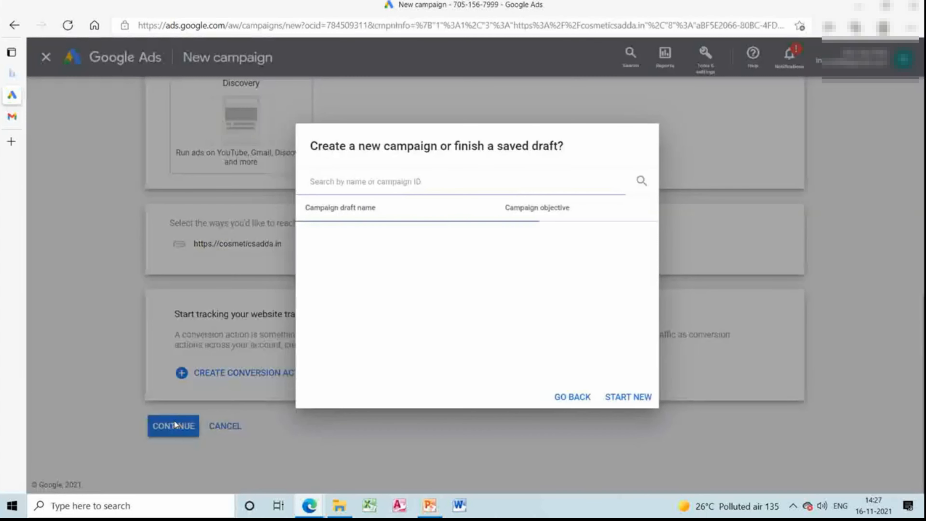
{"action": "left_click", "coordinate": [635, 399]}
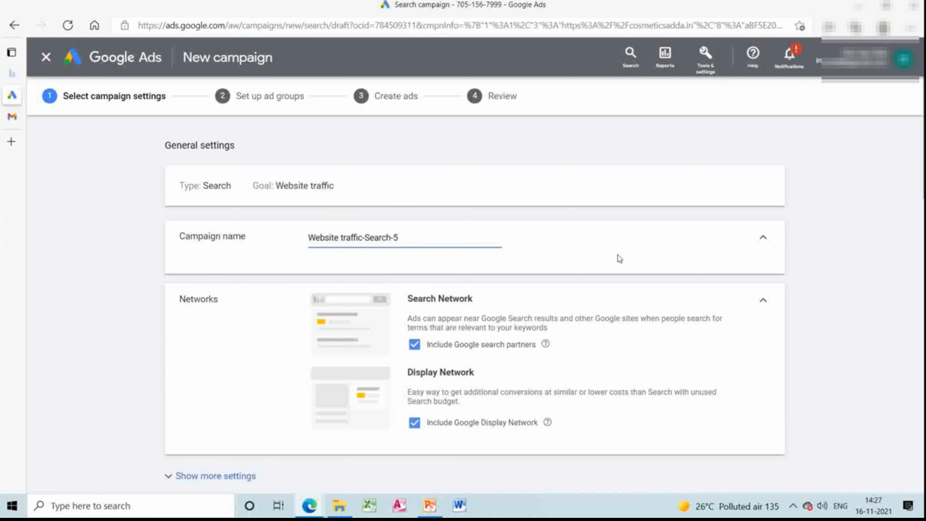
Set the target location to India, check the language choices while keeping English, and expand the audience segments section.
{"action": "scroll", "coordinate": [474, 303], "scroll_direction": "down", "scroll_amount": 10}
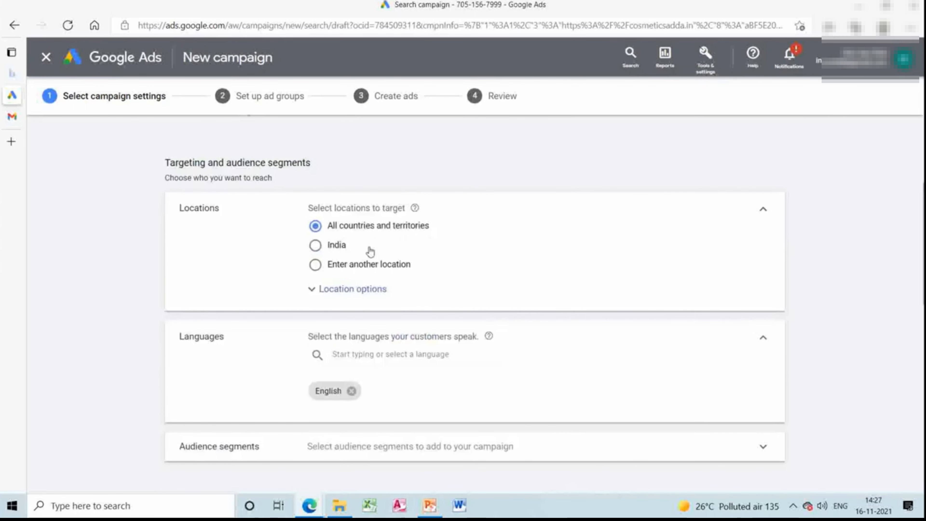
{"action": "left_click", "coordinate": [316, 246]}
{"action": "left_click", "coordinate": [379, 353]}
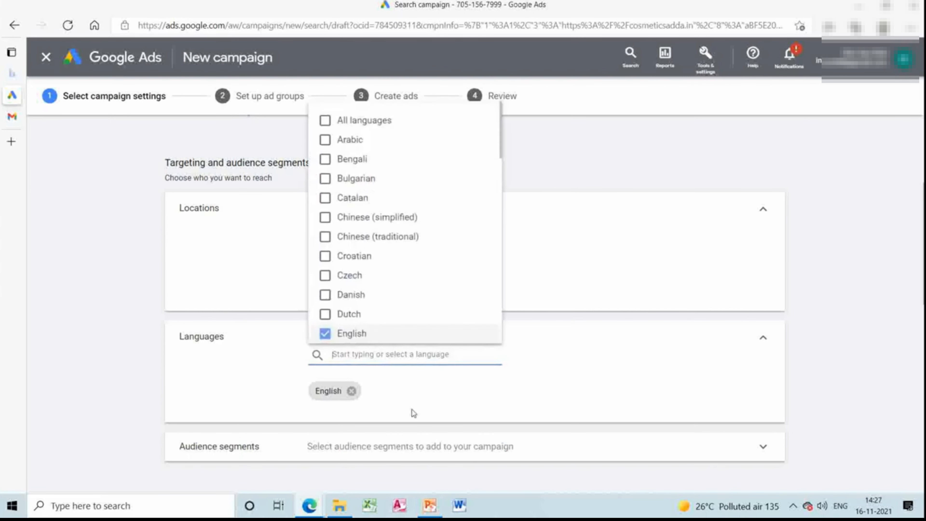
{"action": "left_click", "coordinate": [638, 451]}
{"action": "mouse_move", "coordinate": [924, 204]}
{"action": "left_mouse_down"}
{"action": "mouse_move", "coordinate": [923, 287]}
{"action": "mouse_move", "coordinate": [923, 188]}
{"action": "left_mouse_up"}
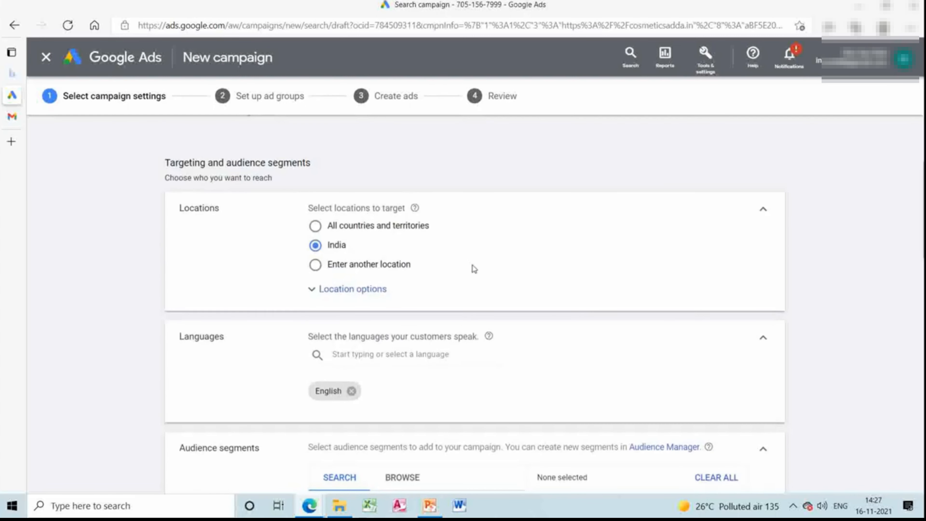
Set the bidding focus to Impression share and try to save the campaign settings.
{"action": "left_click", "coordinate": [924, 310]}
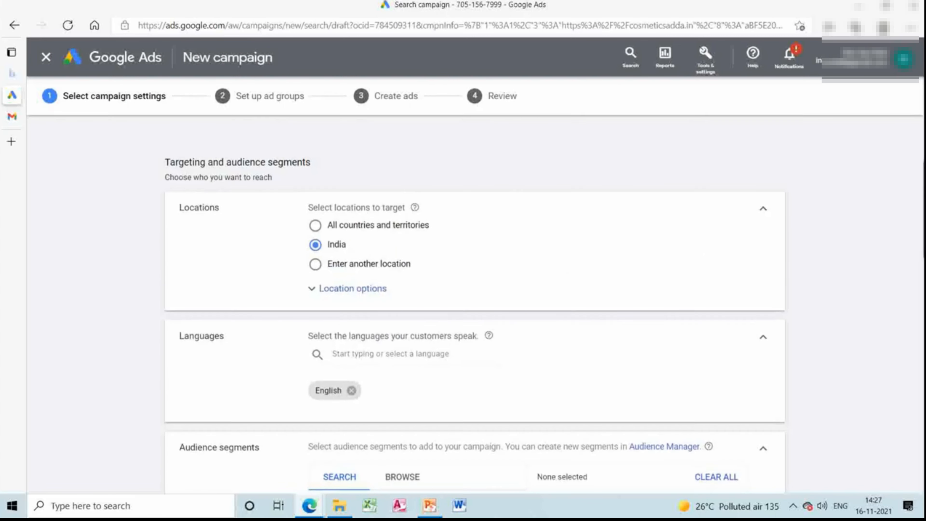
{"action": "left_click", "coordinate": [923, 311]}
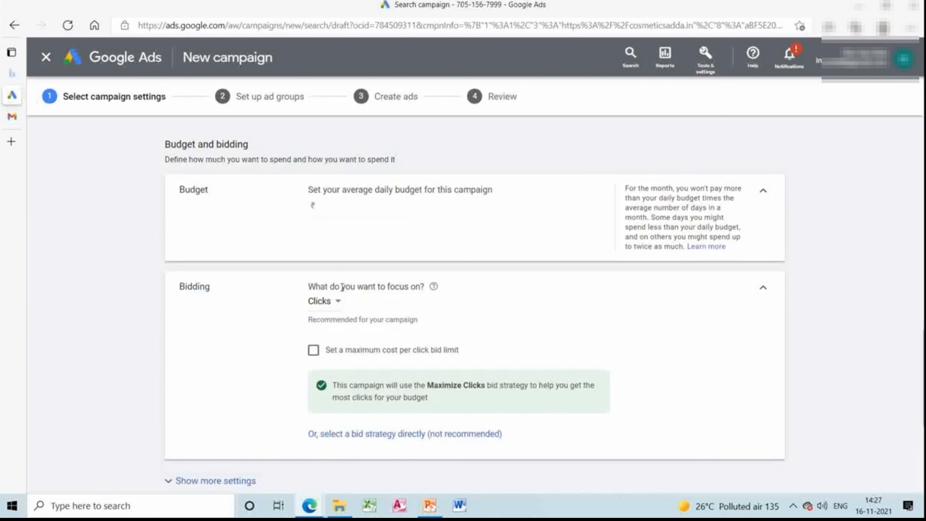
{"action": "left_click", "coordinate": [336, 302]}
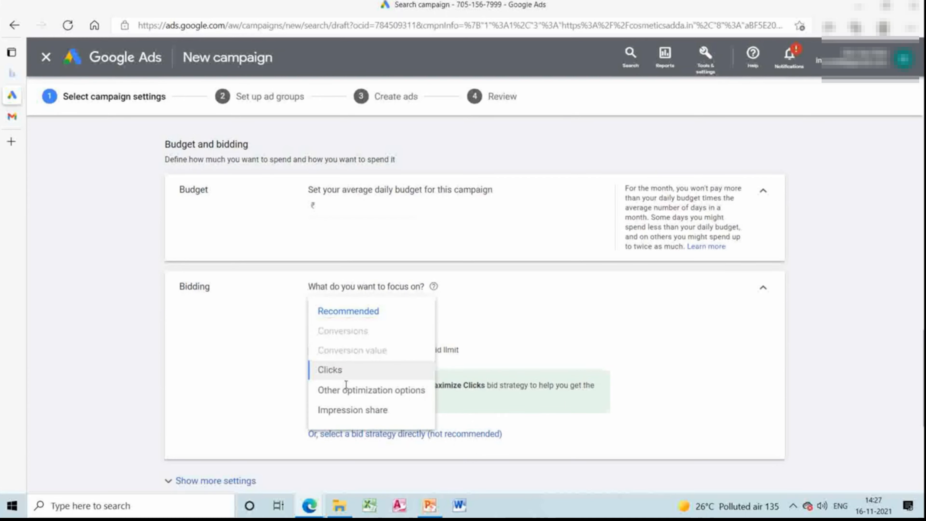
{"action": "left_click", "coordinate": [348, 411]}
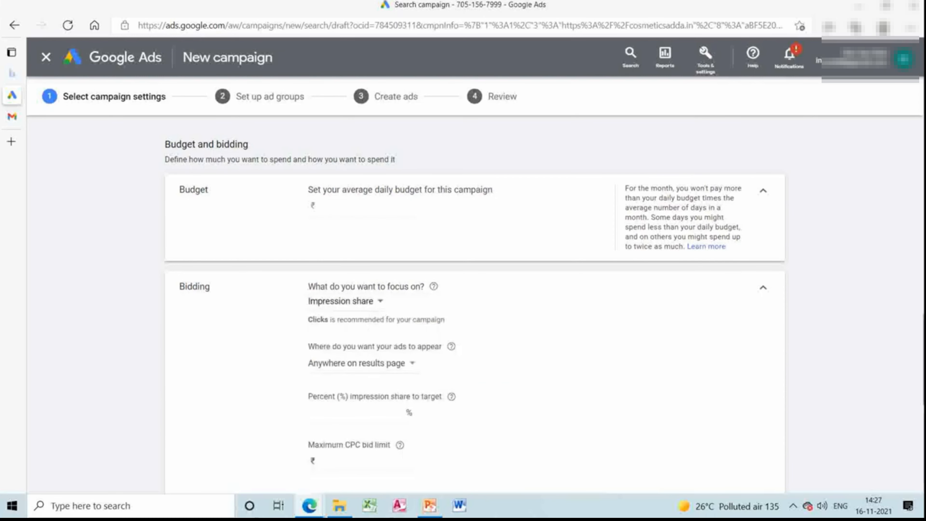
{"action": "scroll", "coordinate": [917, 418], "scroll_direction": "down", "scroll_amount": 10}
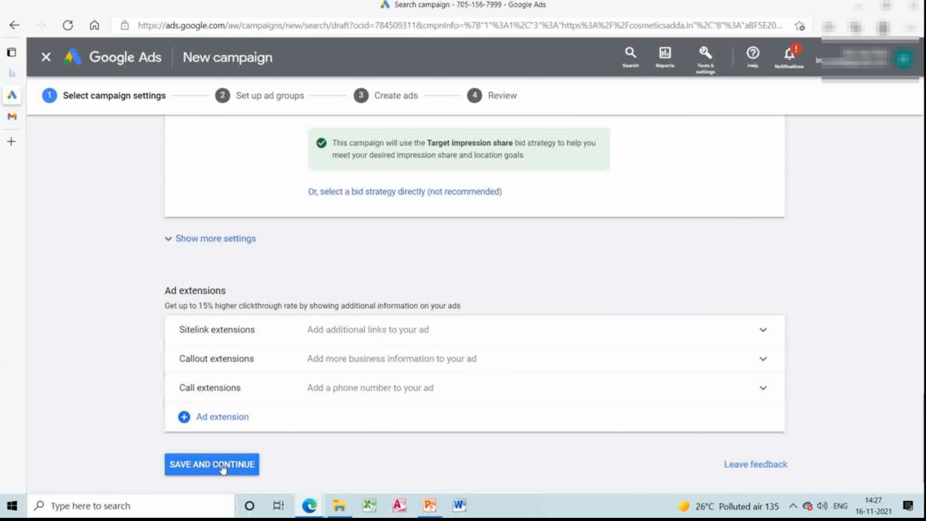
{"action": "left_click", "coordinate": [222, 467]}
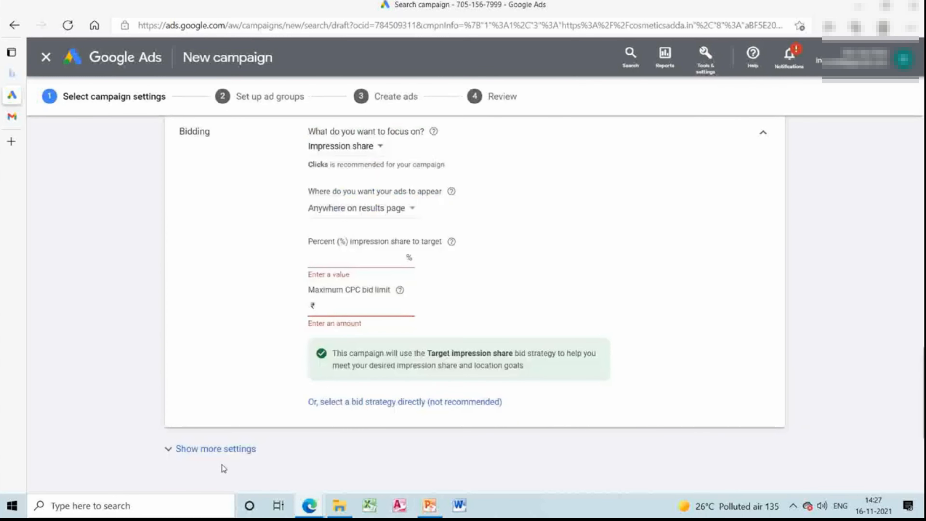
Set the target impression share to 45% and the maximum CPC bid limit to ₹200.
{"action": "left_click", "coordinate": [336, 260]}
{"action": "type", "text": "45"}
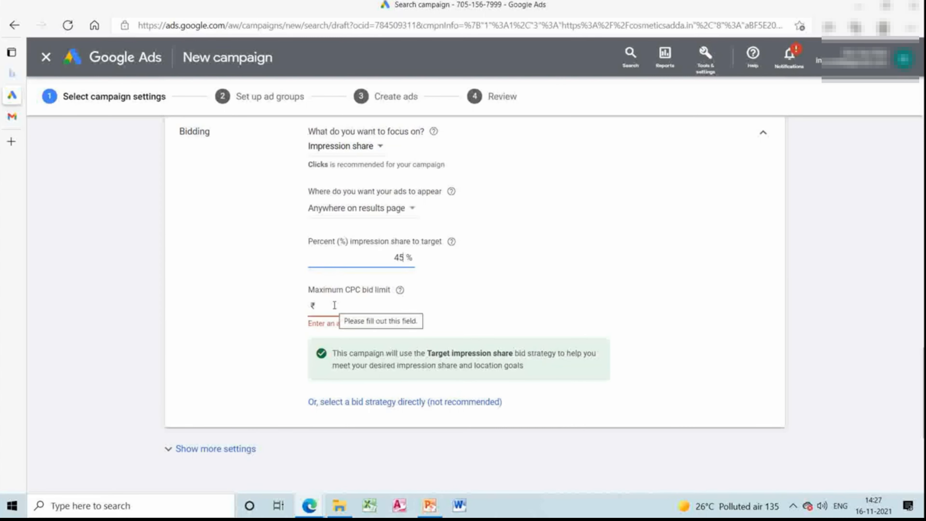
{"action": "left_click", "coordinate": [334, 305]}
{"action": "type", "text": "200"}
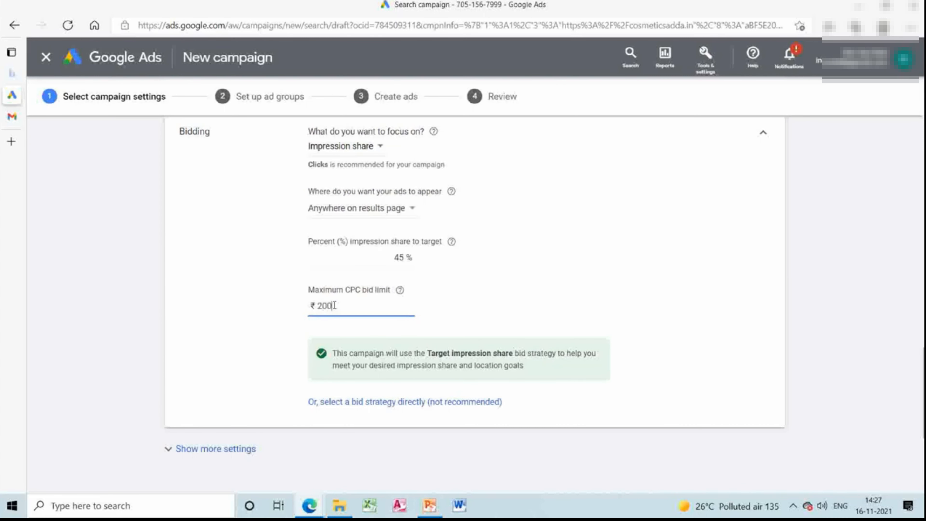
Save the campaign settings and view the suggested keyword list in the ad group setup.
{"action": "scroll", "coordinate": [845, 413], "scroll_direction": "down", "scroll_amount": 3}
{"action": "scroll", "coordinate": [585, 331], "scroll_direction": "down", "scroll_amount": 3}
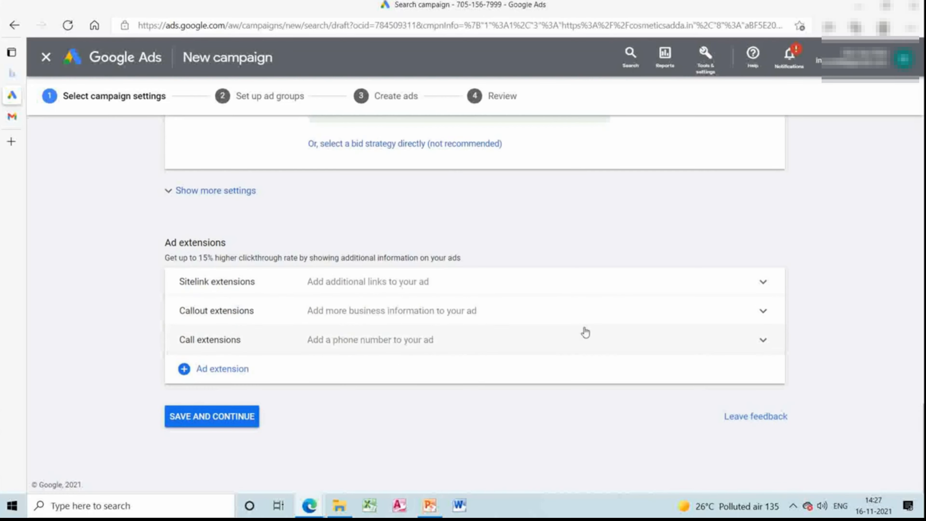
{"action": "left_click", "coordinate": [181, 418]}
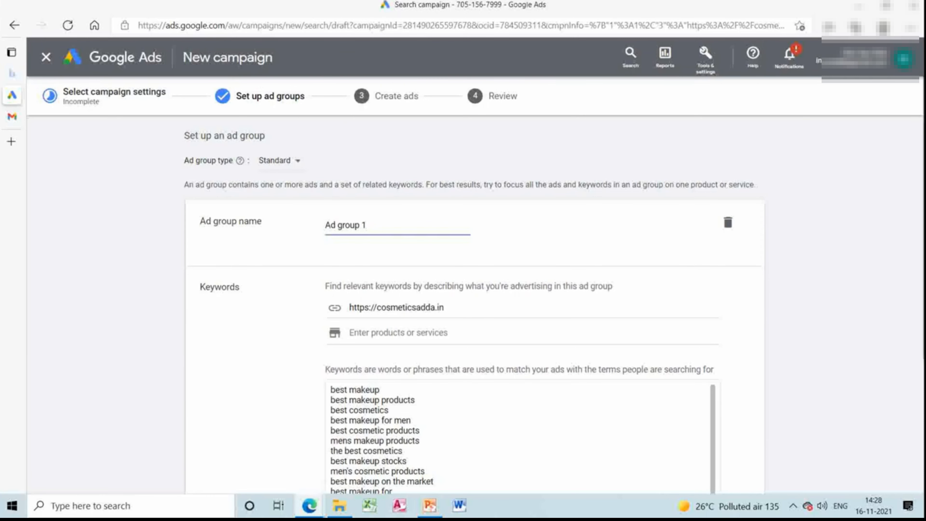
{"action": "scroll", "coordinate": [832, 431], "scroll_direction": "down", "scroll_amount": 5}
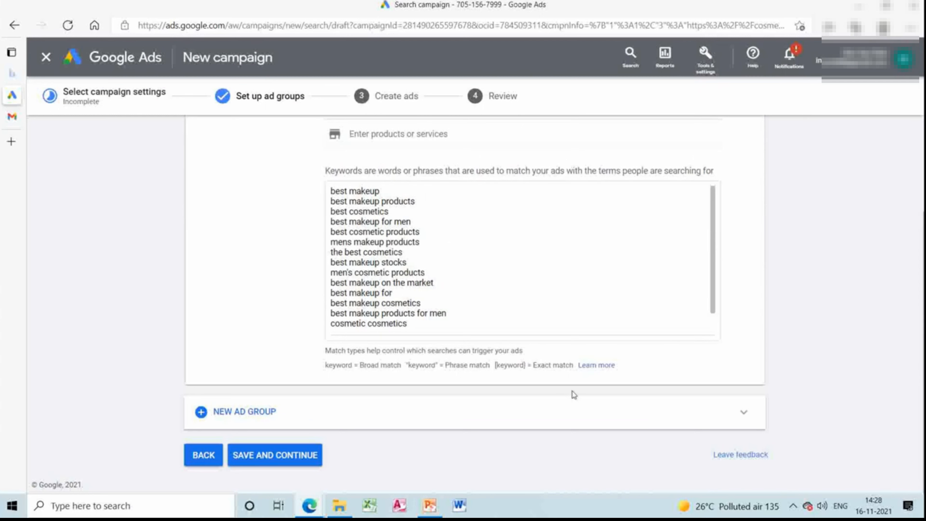
Open the help article about keyword matching options and look through its match types and negative keywords sections.
{"action": "left_click", "coordinate": [604, 366]}
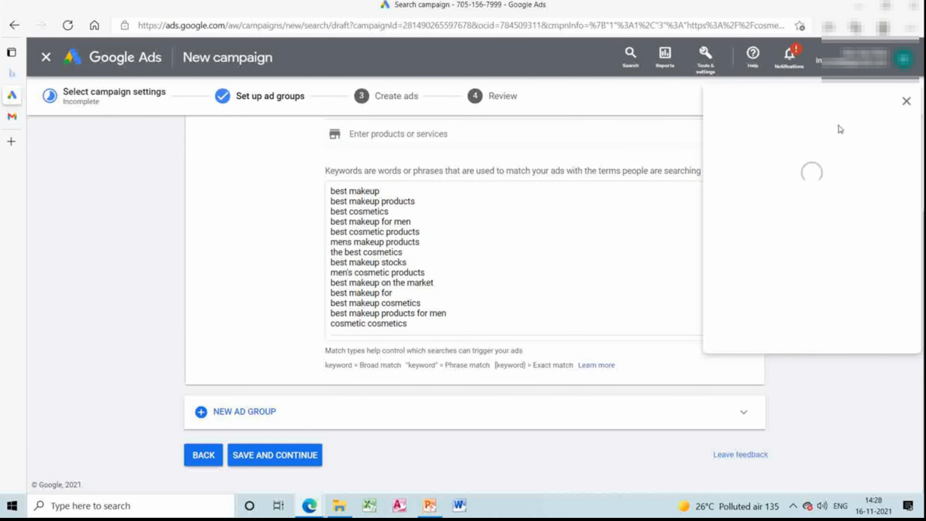
{"action": "left_click", "coordinate": [919, 321]}
{"action": "left_click", "coordinate": [917, 383]}
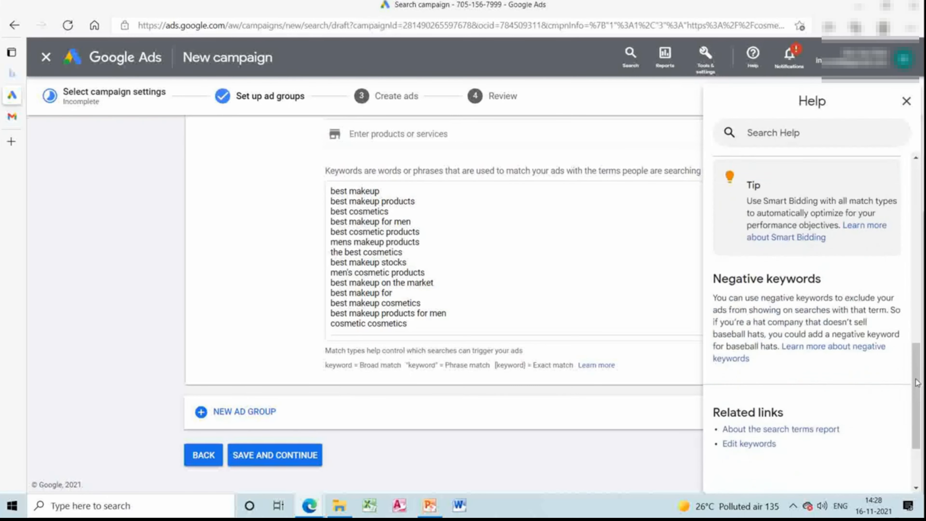
{"action": "left_click", "coordinate": [916, 271]}
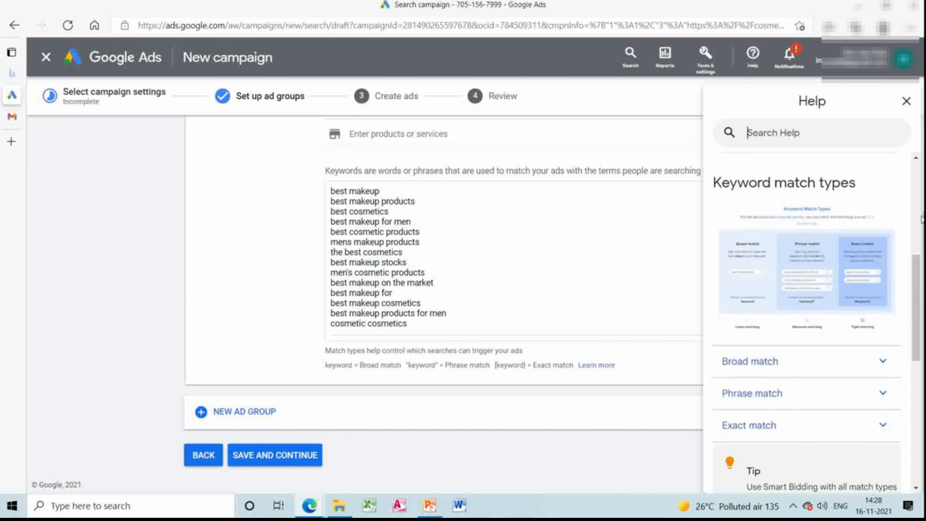
{"action": "scroll", "coordinate": [765, 192], "scroll_direction": "up", "scroll_amount": 8}
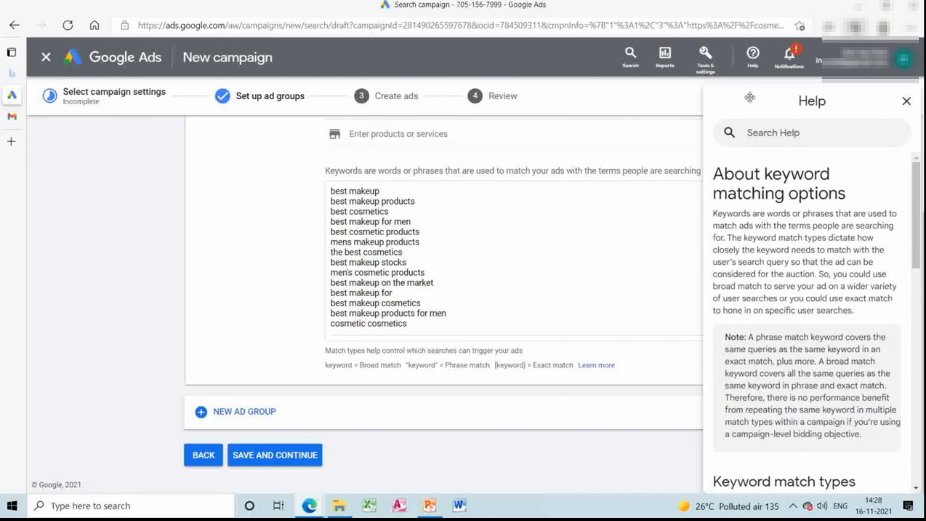
{"action": "mouse_move", "coordinate": [16, 119]}
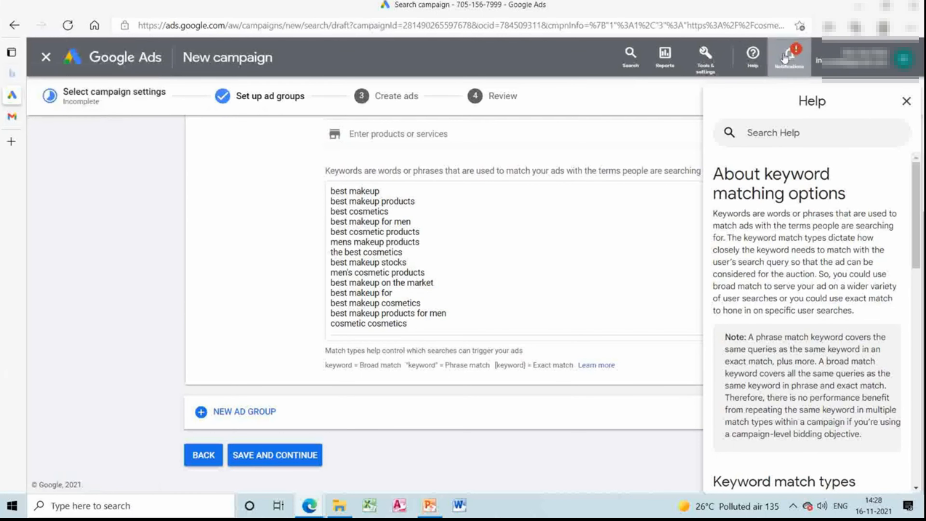
Replace the first suggested keyword, "best makeup", with the broad match keyword Best make up products.
{"action": "left_click", "coordinate": [391, 192]}
{"action": "key", "text": "BackSpace"}
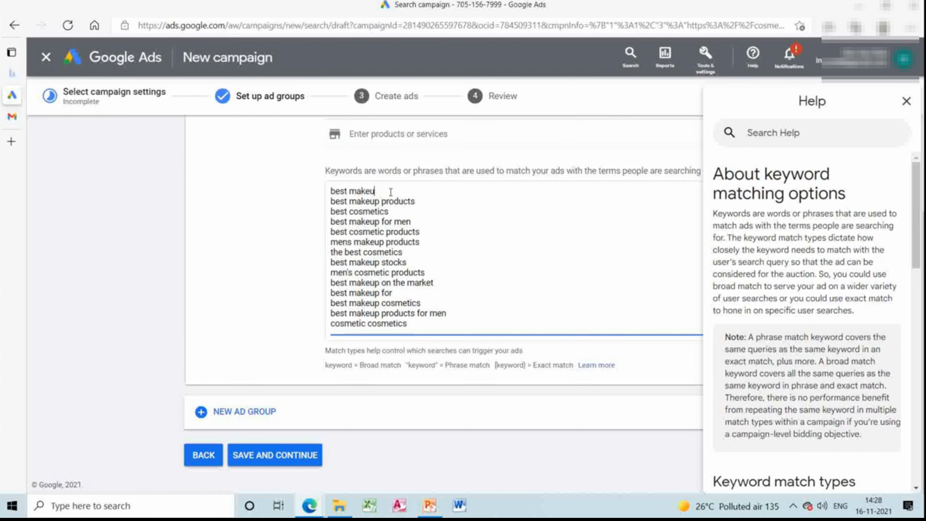
{"action": "key", "text": "BackSpace"}
{"action": "key", "text": "BackSpace"}
{"action": "key", "text": "BackSpace"}
{"action": "key", "text": "BackSpace"}
{"action": "key", "text": "BackSpace"}
{"action": "key", "text": "BackSpace"}
{"action": "key", "text": "BackSpace"}
{"action": "key", "text": "BackSpace"}
{"action": "key", "text": "BackSpace"}
{"action": "key", "text": "BackSpace"}
{"action": "type", "text": "Best make up products."}
Add the phrase match keyword "Best make up products" in quotation marks below the first keyword and start another line.
{"action": "key", "text": "Return"}
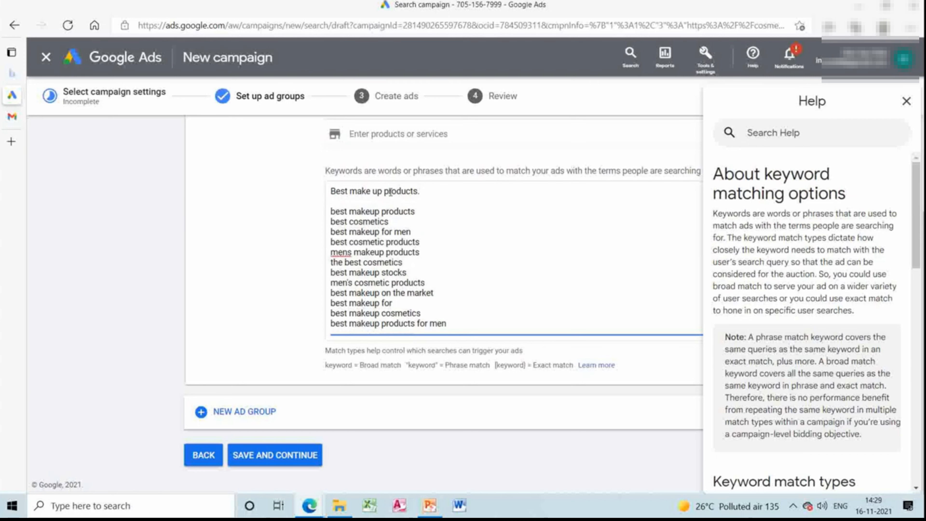
{"action": "type", "text": "\"Best make up products"}
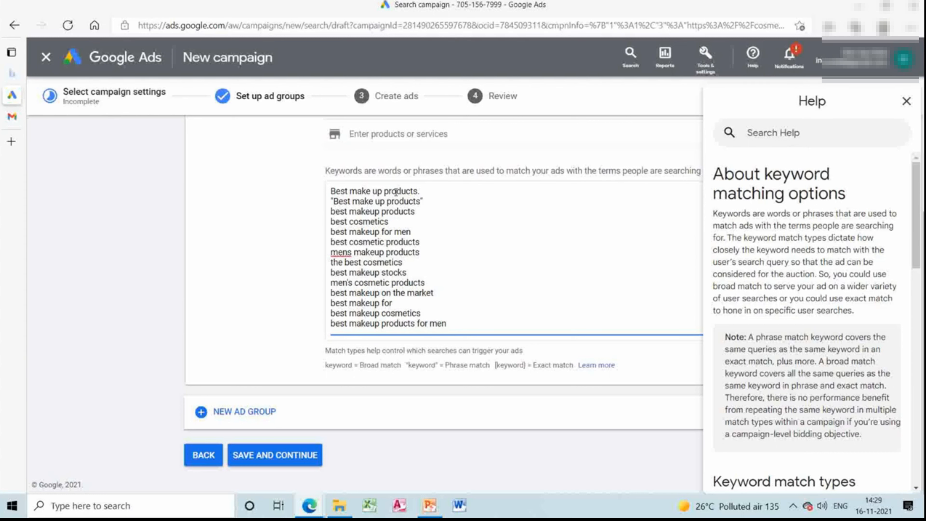
{"action": "key", "text": "Return"}
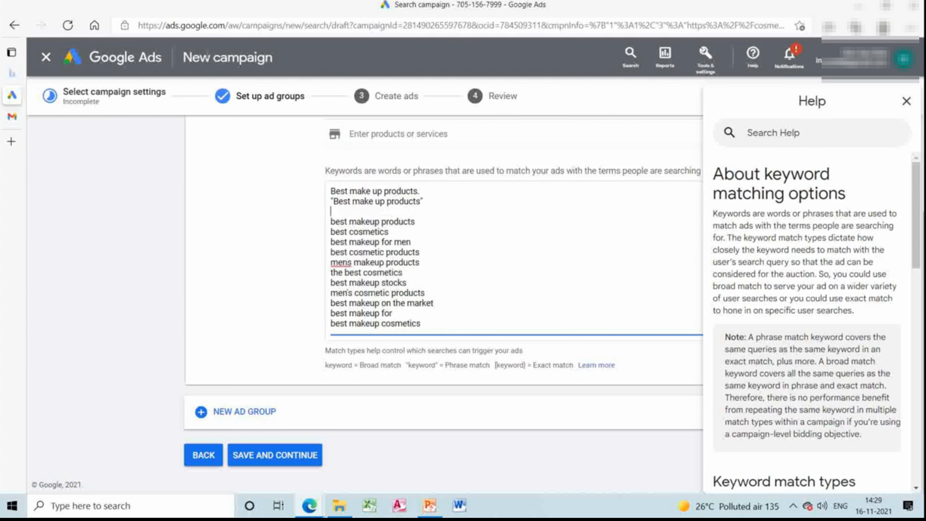
Consult the AdWords match types table on the Directive broad match modifier page, then the Types of keywords slide in PowerPoint.
{"action": "mouse_move", "coordinate": [312, 507]}
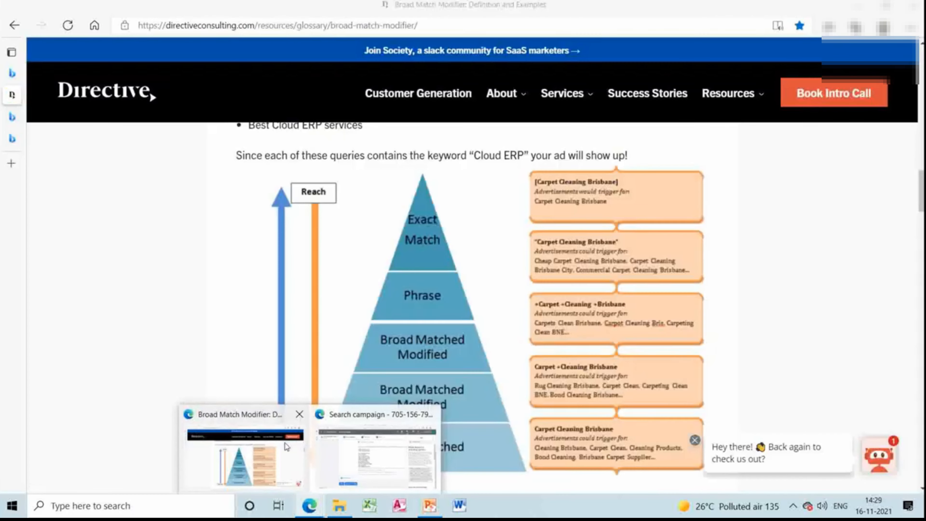
{"action": "left_click", "coordinate": [242, 452]}
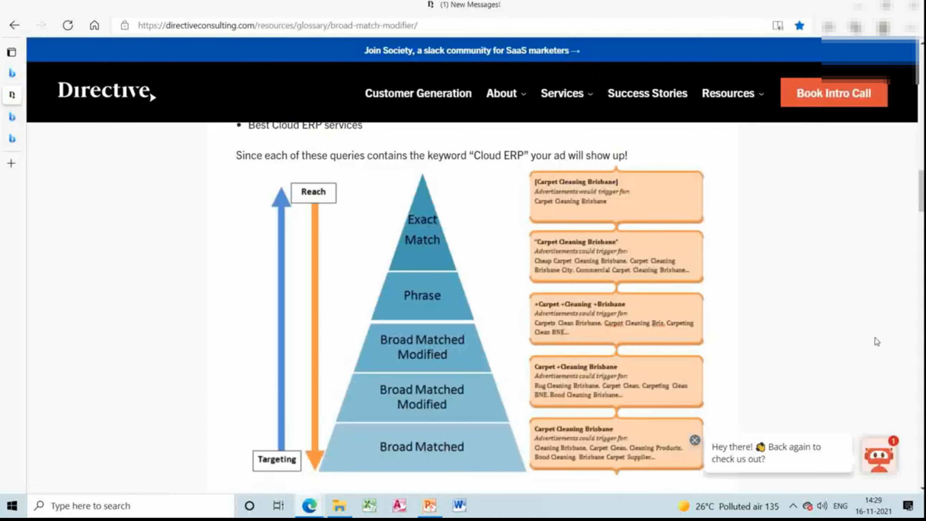
{"action": "scroll", "coordinate": [470, 307], "scroll_direction": "down", "scroll_amount": 20}
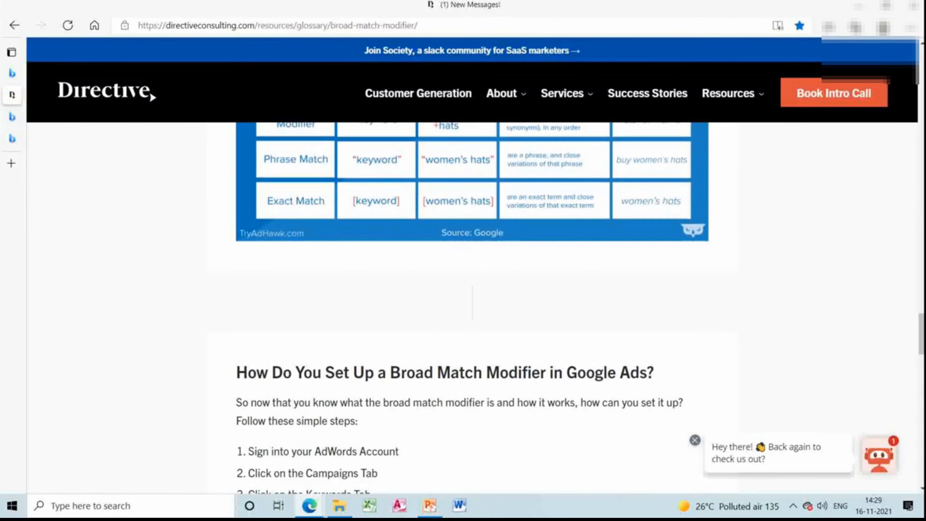
{"action": "scroll", "coordinate": [815, 286], "scroll_direction": "up", "scroll_amount": 8}
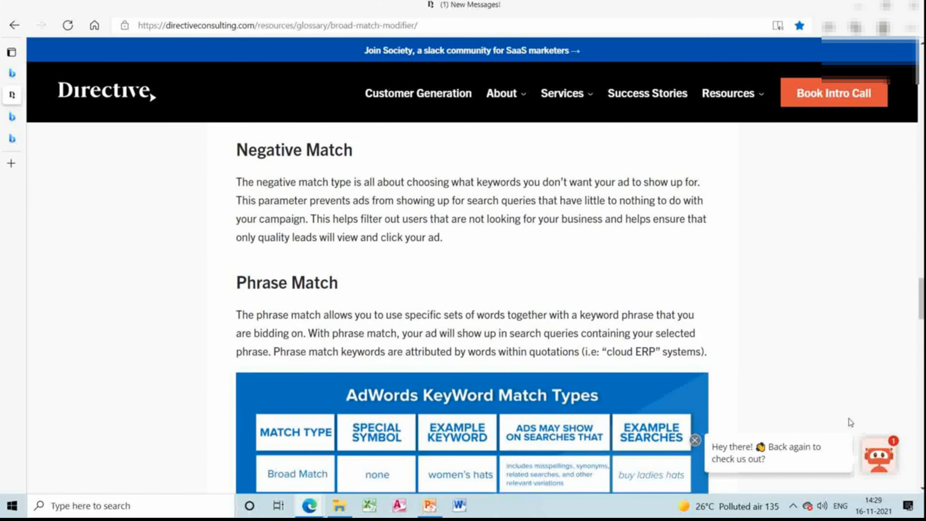
{"action": "scroll", "coordinate": [850, 423], "scroll_direction": "down", "scroll_amount": 5}
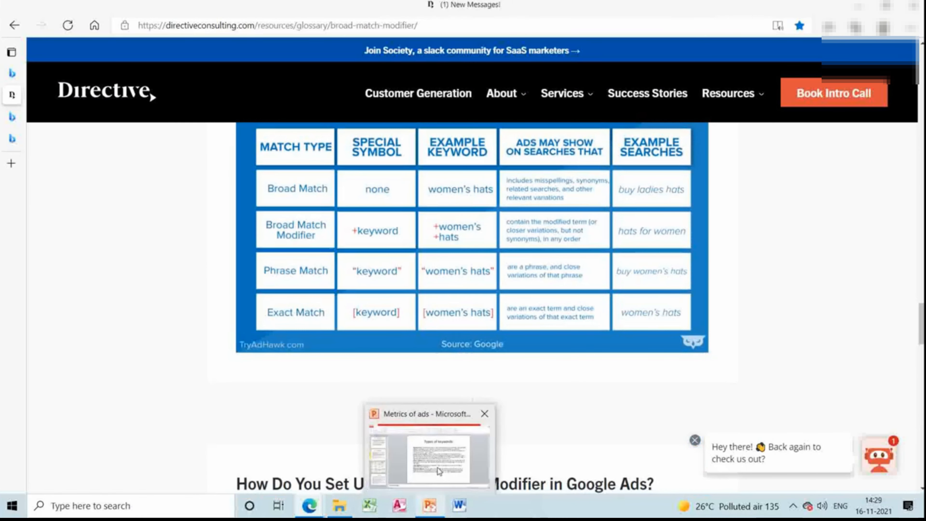
{"action": "left_click", "coordinate": [439, 467]}
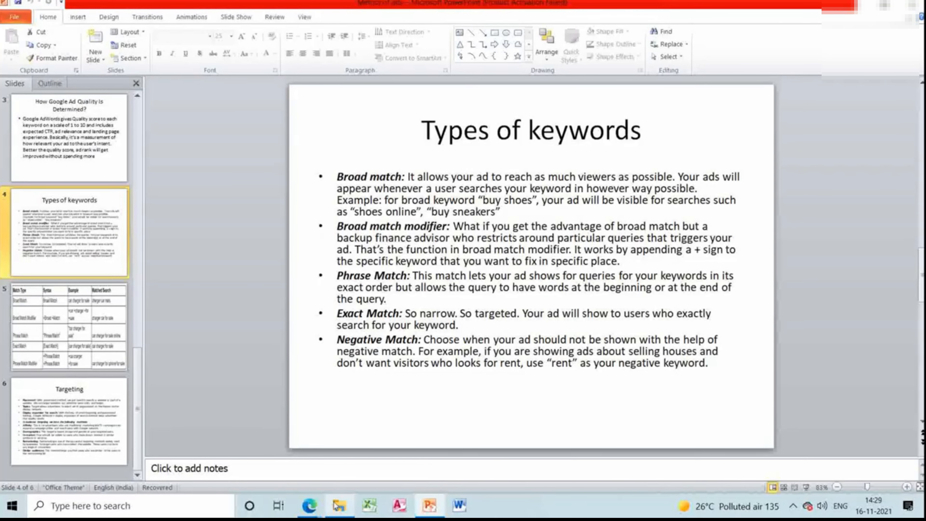
Switch back to the Google Ads campaign and enter +Best make up products" as the broad match modifier keyword on the empty third line.
{"action": "mouse_move", "coordinate": [314, 511]}
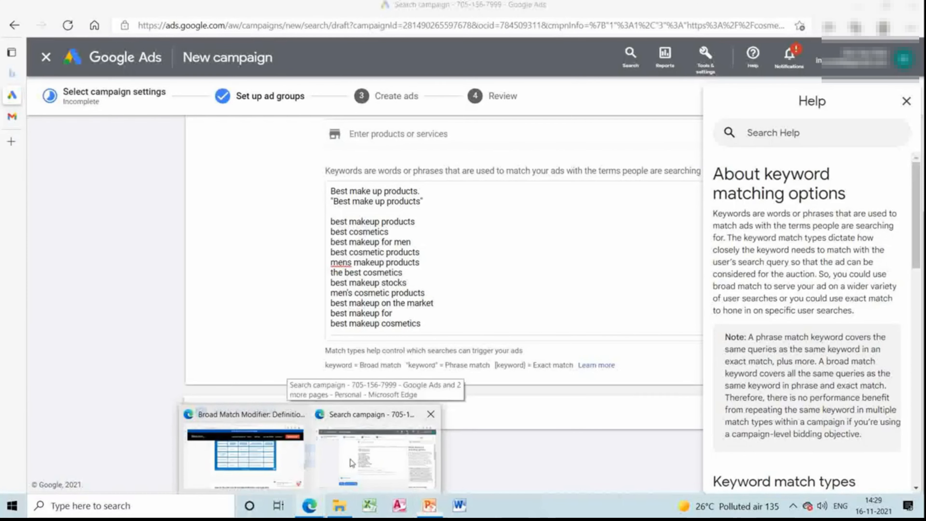
{"action": "left_click", "coordinate": [350, 459]}
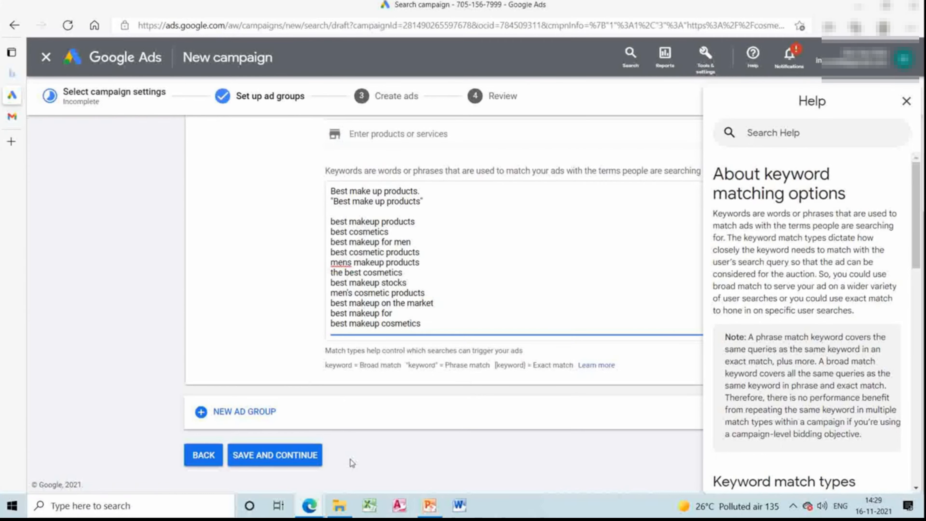
{"action": "type", "text": "+B"}
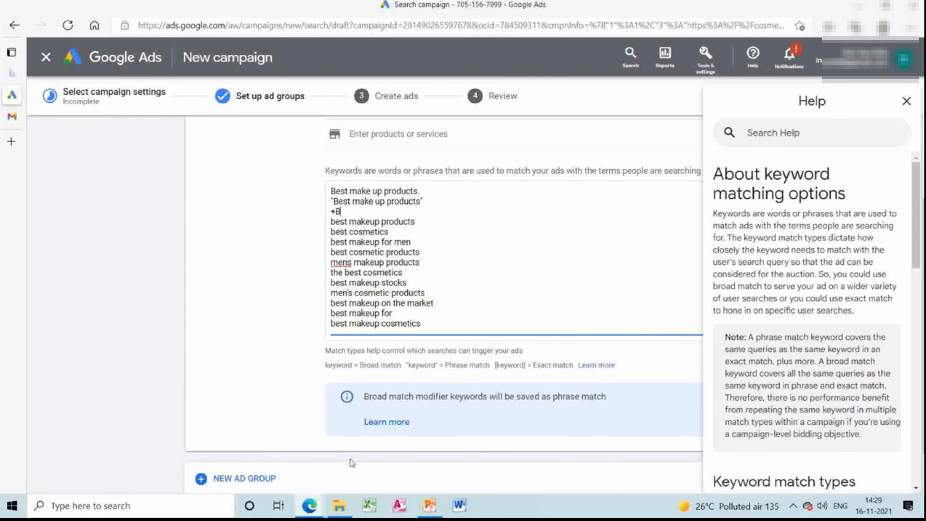
{"action": "type", "text": "est make up products\""}
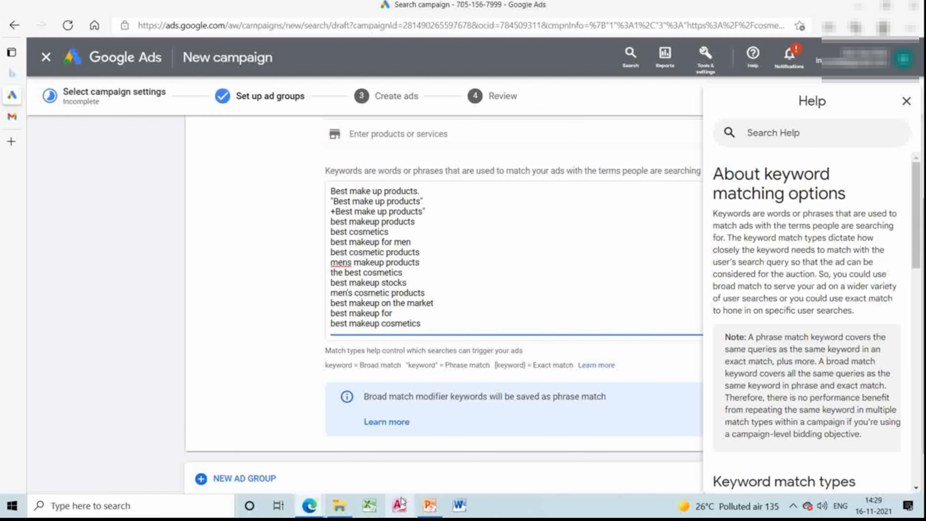
Add the exact match keyword [Best make up products] in square brackets on a new fourth line of the keyword list.
{"action": "mouse_move", "coordinate": [309, 505]}
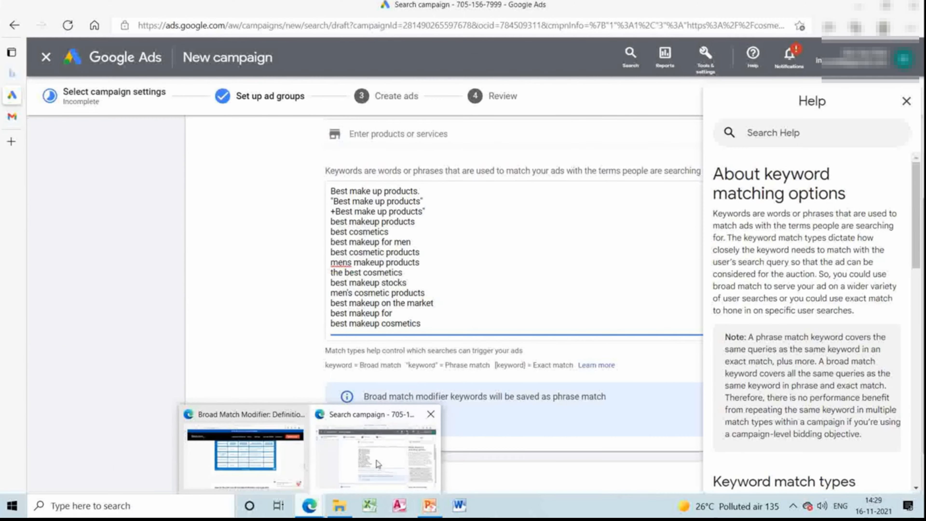
{"action": "mouse_move", "coordinate": [279, 458]}
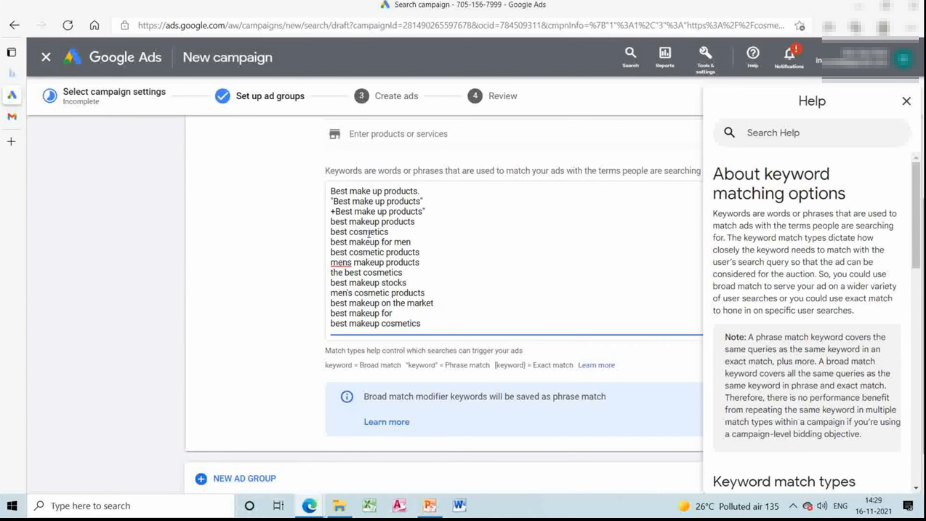
{"action": "key", "text": "Return"}
{"action": "type", "text": "[]"}
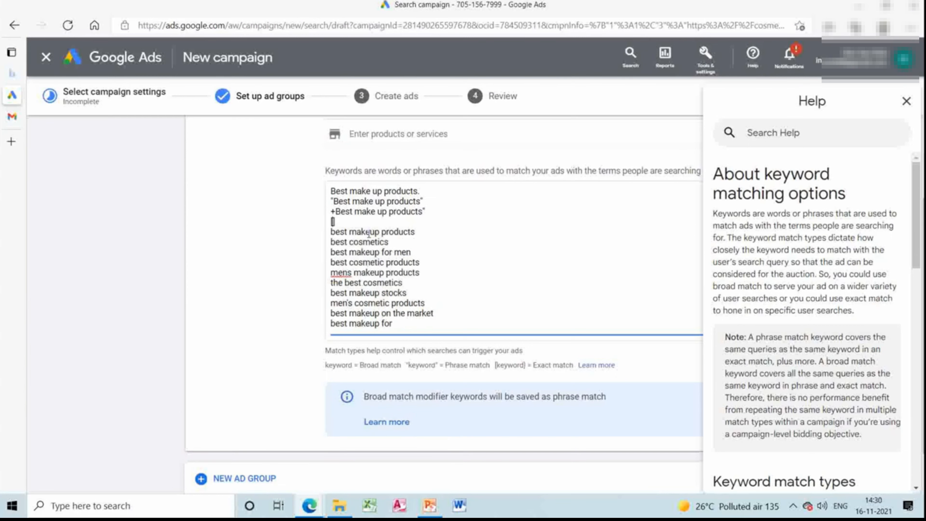
{"action": "type", "text": "Best make up "}
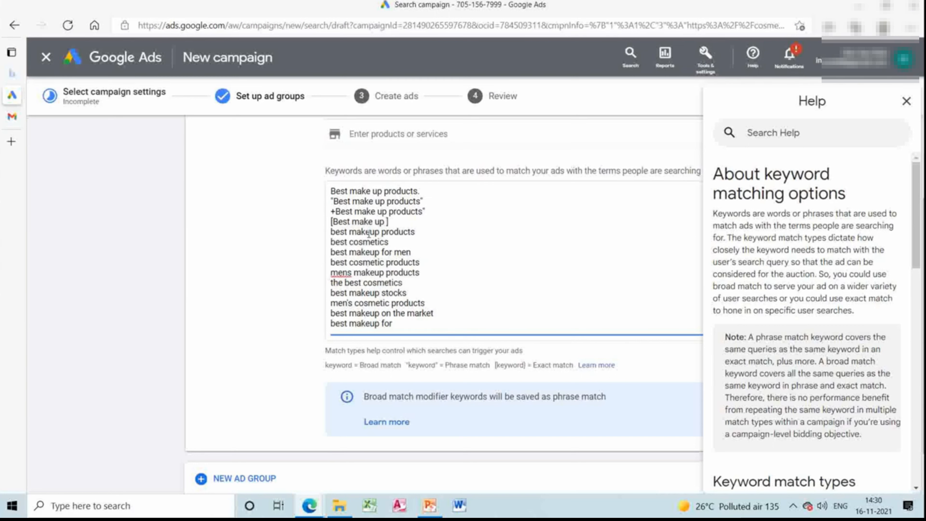
{"action": "type", "text": "products"}
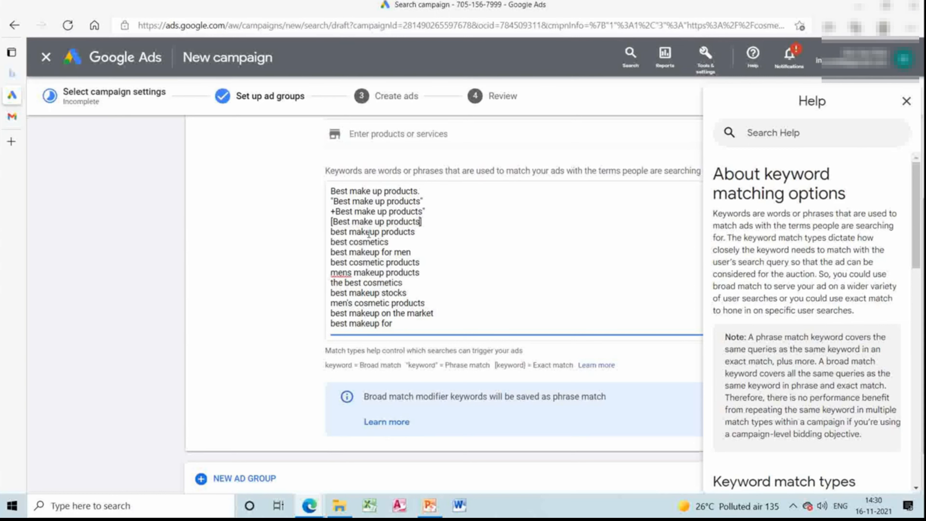
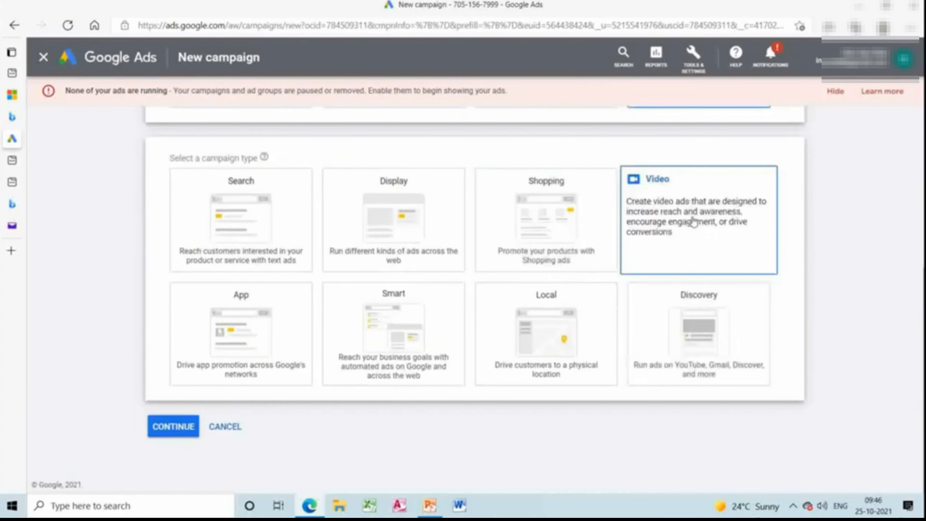
{"action": "scroll", "coordinate": [401, 378], "scroll_direction": "down", "scroll_amount": 3}
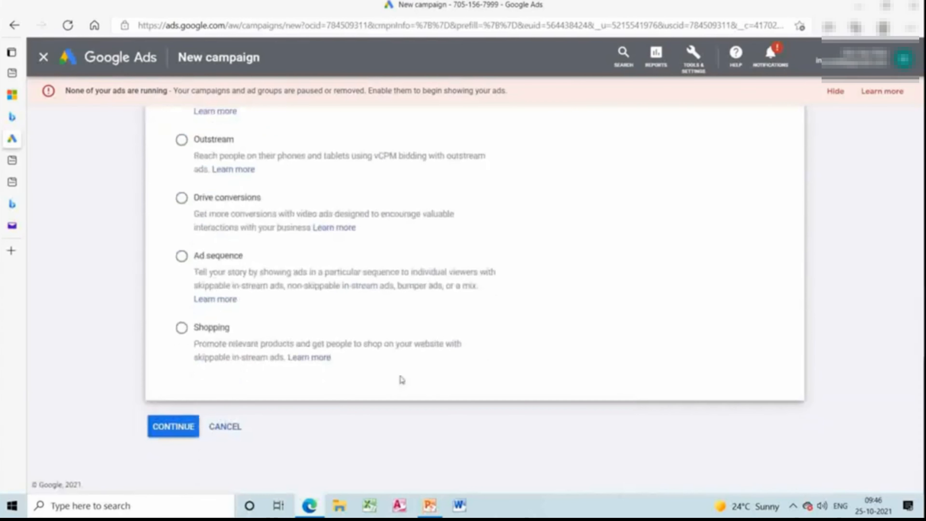
Continue with the Video campaign type and look over the new campaign's settings down to the video ad section.
{"action": "left_click", "coordinate": [186, 428]}
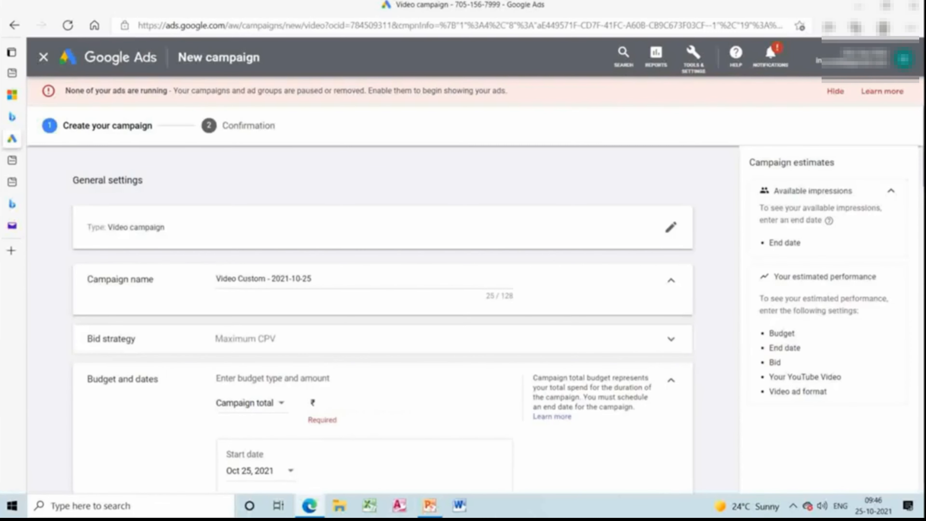
{"action": "scroll", "coordinate": [383, 318], "scroll_direction": "down", "scroll_amount": 20}
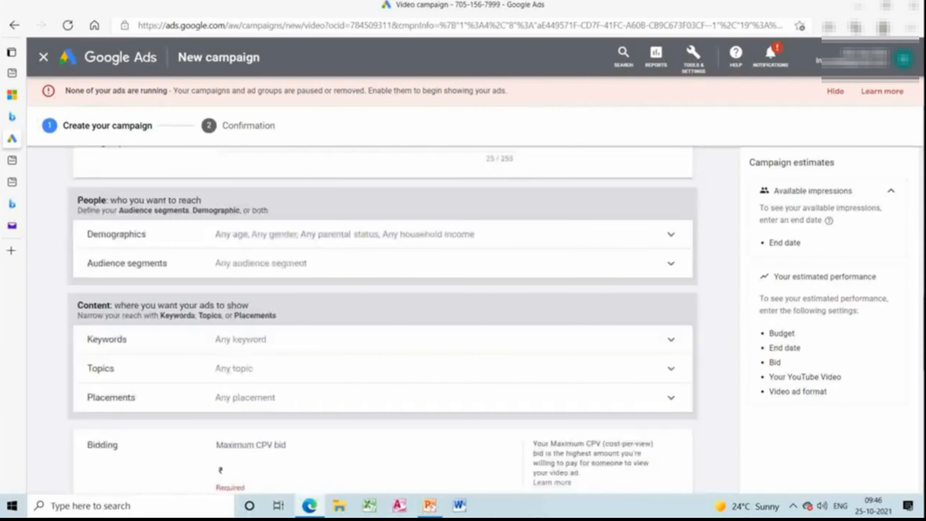
{"action": "scroll", "coordinate": [383, 317], "scroll_direction": "down", "scroll_amount": 3}
{"action": "scroll", "coordinate": [897, 259], "scroll_direction": "down", "scroll_amount": 9}
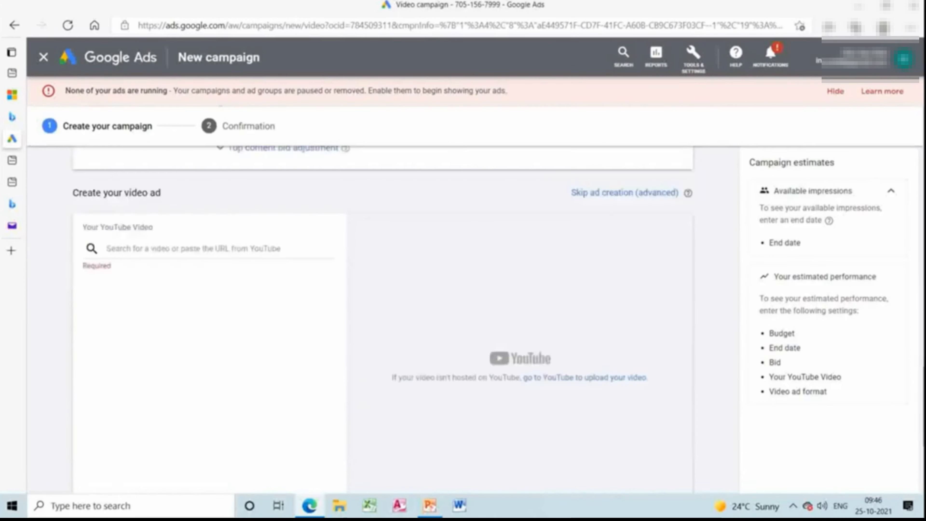
Search the placements for "Dhruv rathee" and target the YouTube channel Dhruv Rathee.
{"action": "scroll", "coordinate": [898, 259], "scroll_direction": "up", "scroll_amount": 9}
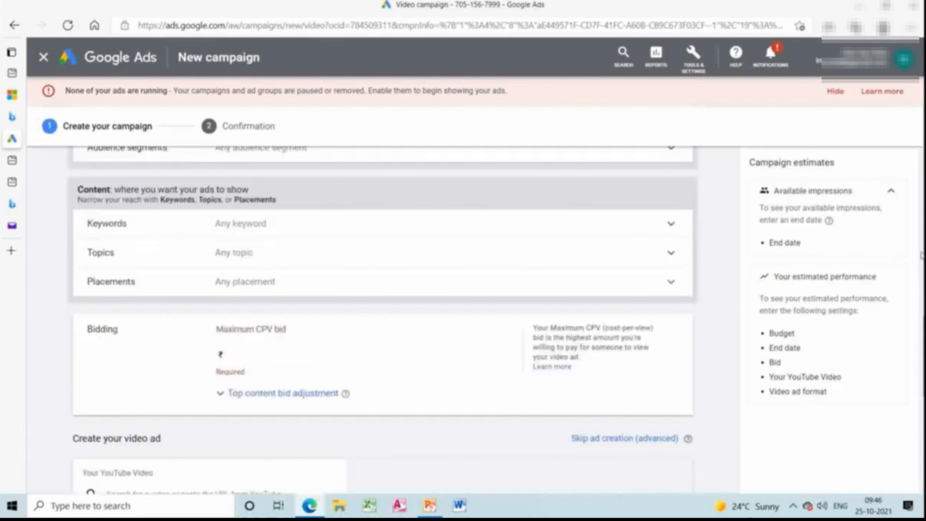
{"action": "left_click", "coordinate": [523, 292]}
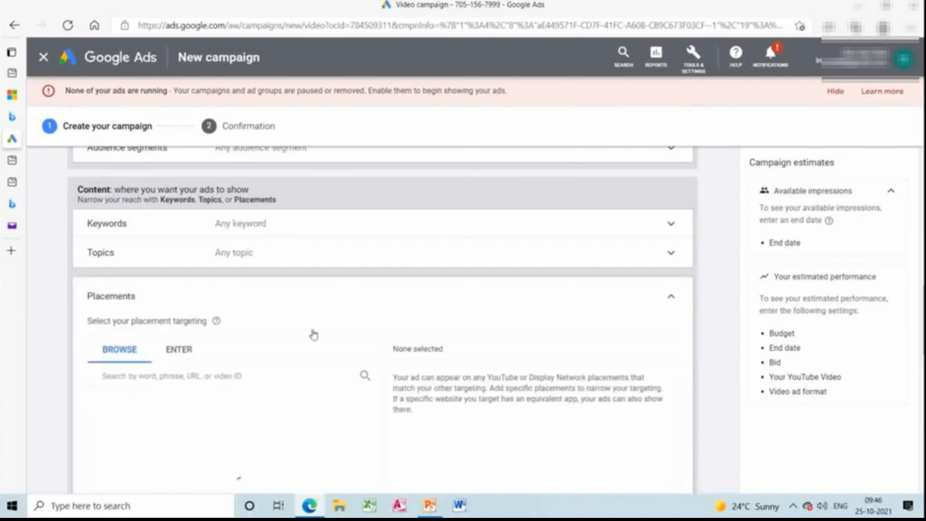
{"action": "left_click", "coordinate": [288, 377]}
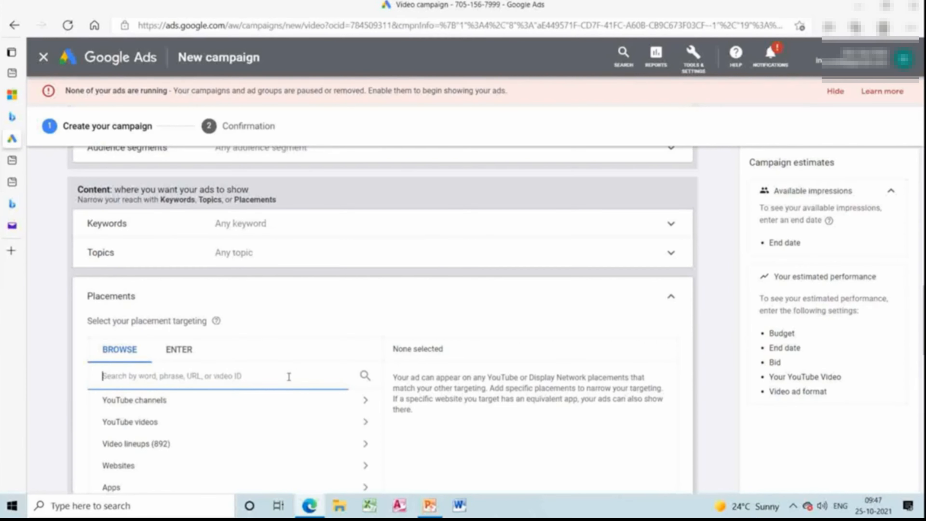
{"action": "type", "text": "Dhruv.r"}
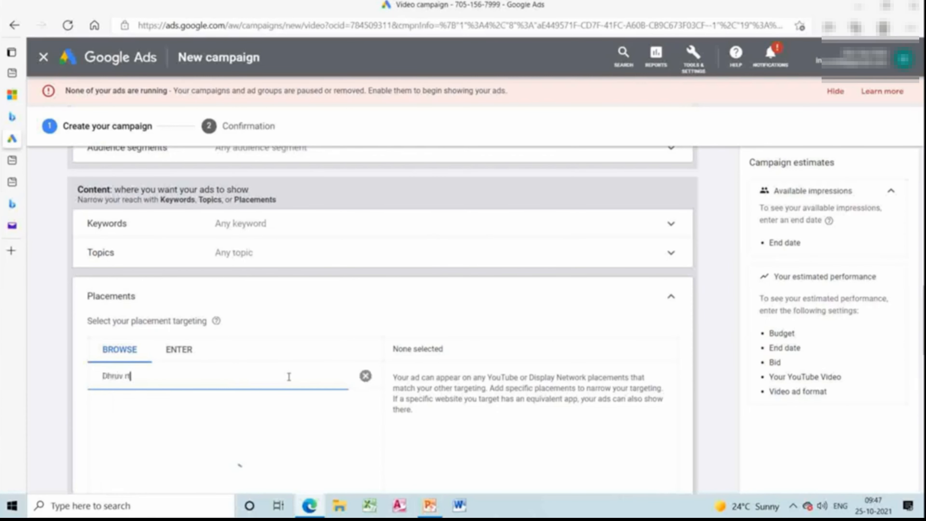
{"action": "type", "text": "athee"}
{"action": "left_click", "coordinate": [242, 407]}
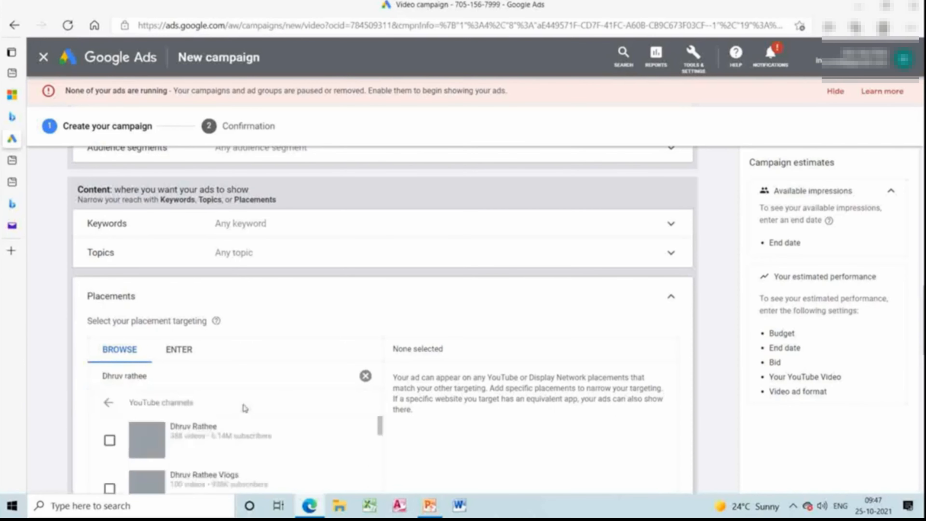
{"action": "left_click", "coordinate": [110, 441]}
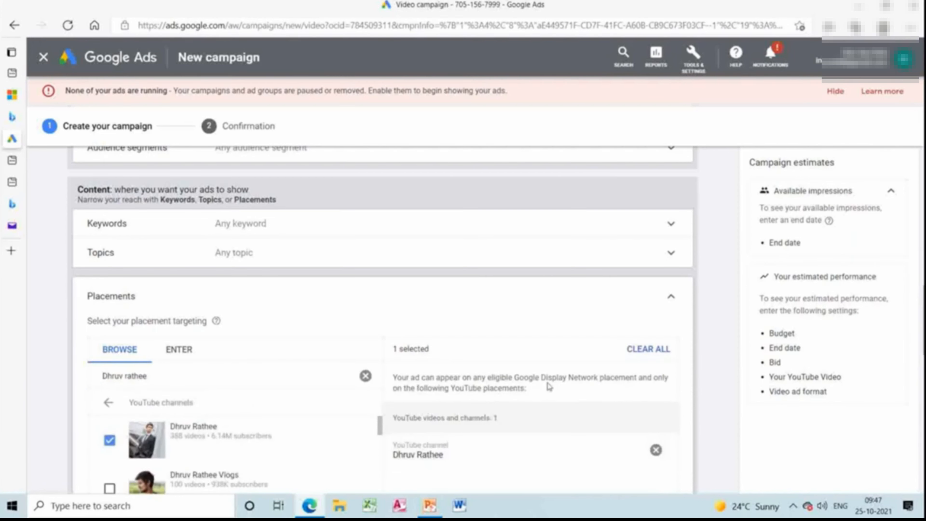
Target the topics Computers & Electronics, Books & Literature, and Autos & Vehicles for the video ad group.
{"action": "left_click", "coordinate": [528, 255]}
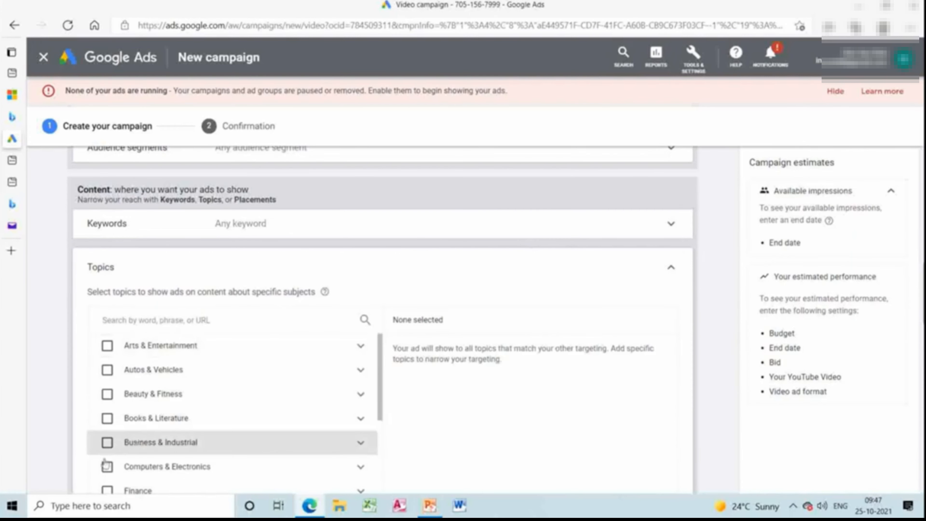
{"action": "left_click", "coordinate": [108, 467]}
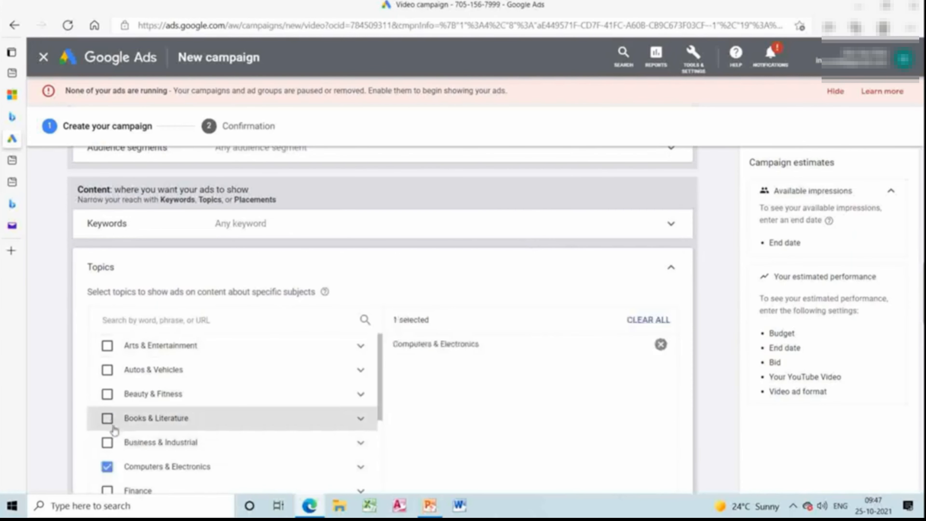
{"action": "left_click", "coordinate": [107, 420]}
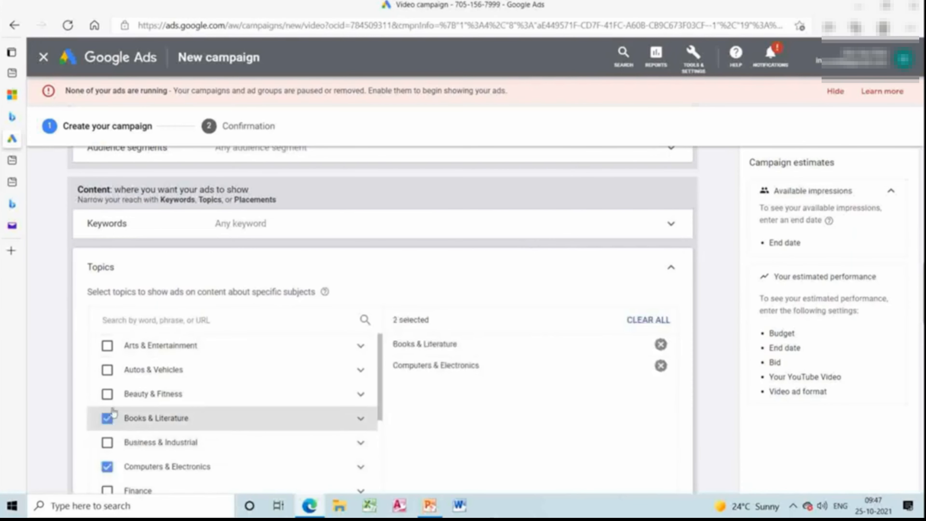
{"action": "left_click", "coordinate": [108, 370]}
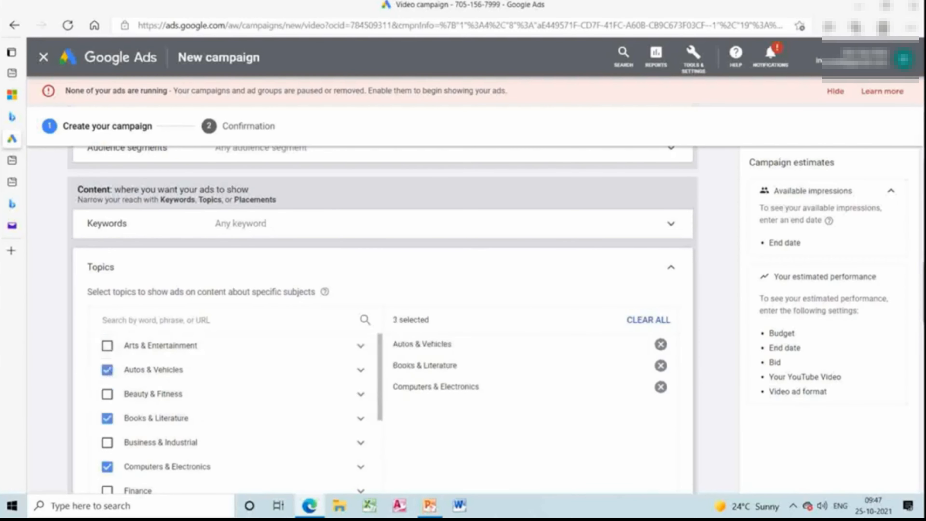
Expand the campaign's additional settings and examine the options for devices, frequency capping and conversions.
{"action": "scroll", "coordinate": [108, 374], "scroll_direction": "down", "scroll_amount": 10}
{"action": "scroll", "coordinate": [908, 187], "scroll_direction": "up", "scroll_amount": 10}
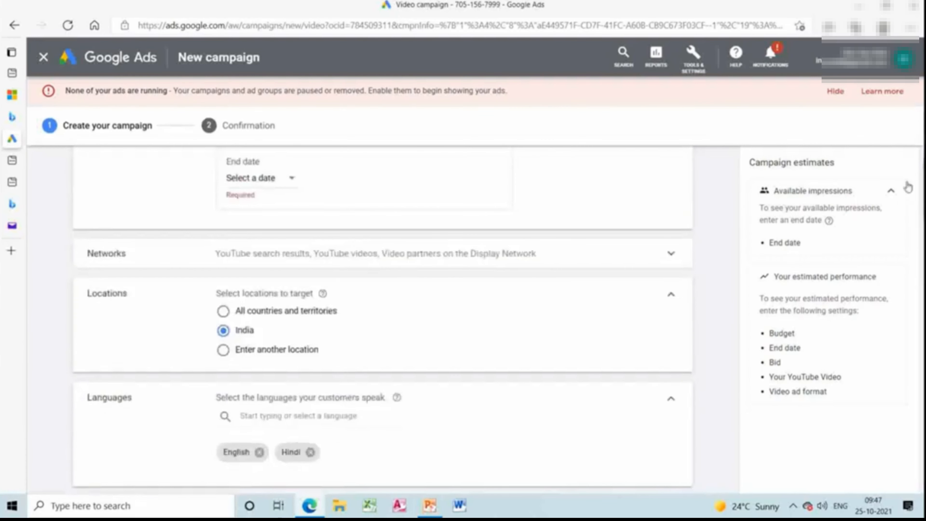
{"action": "scroll", "coordinate": [444, 315], "scroll_direction": "down", "scroll_amount": 10}
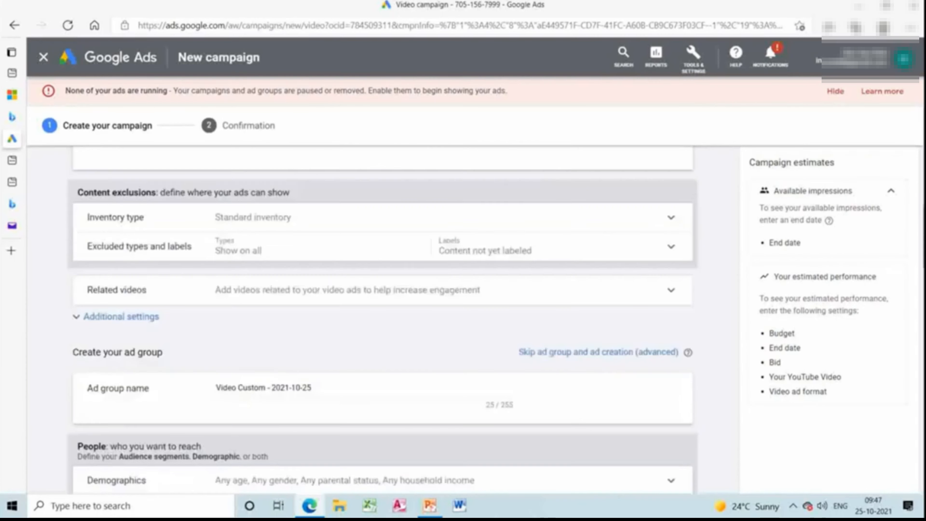
{"action": "left_click", "coordinate": [148, 305]}
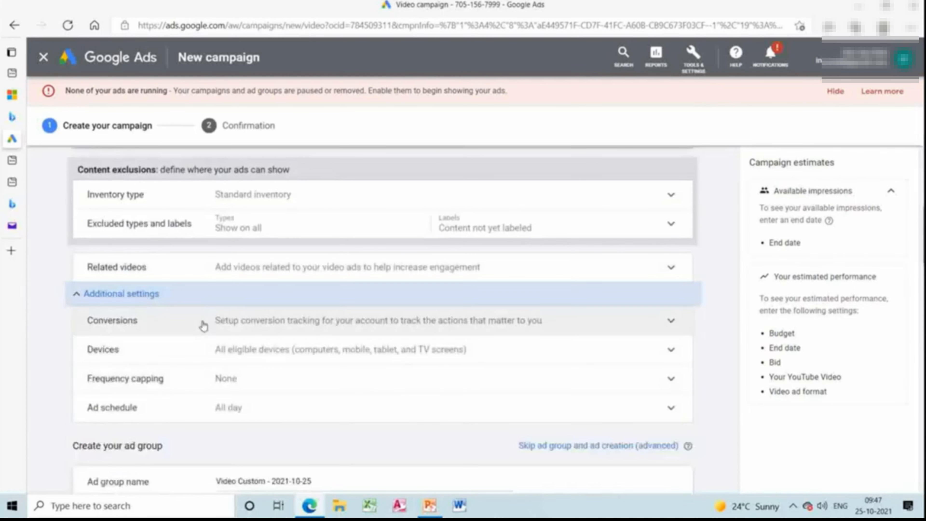
{"action": "left_click", "coordinate": [205, 354]}
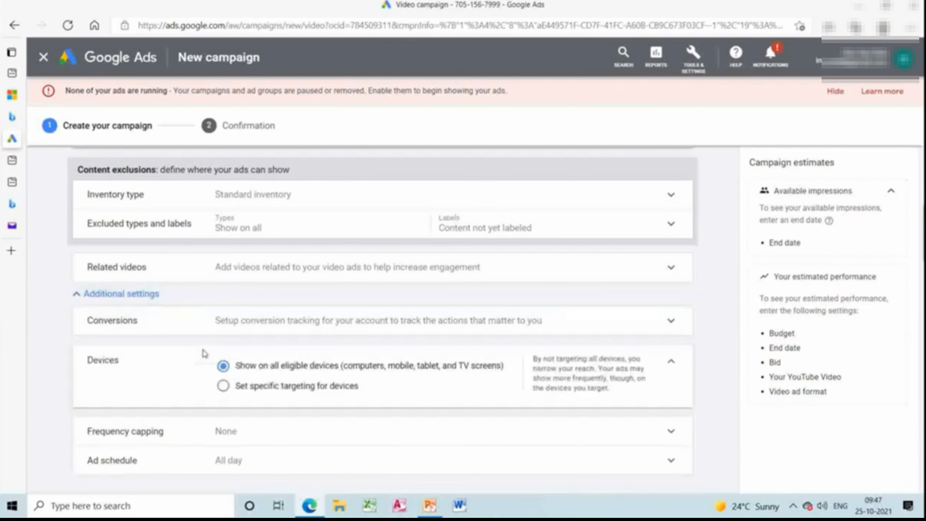
{"action": "left_click", "coordinate": [209, 433]}
{"action": "scroll", "coordinate": [643, 376], "scroll_direction": "down", "scroll_amount": 8}
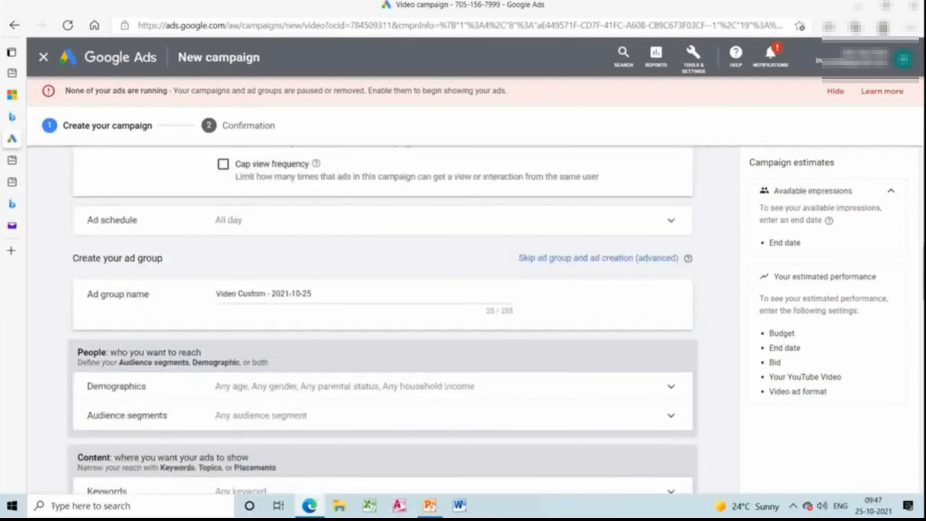
{"action": "scroll", "coordinate": [383, 318], "scroll_direction": "up", "scroll_amount": 7}
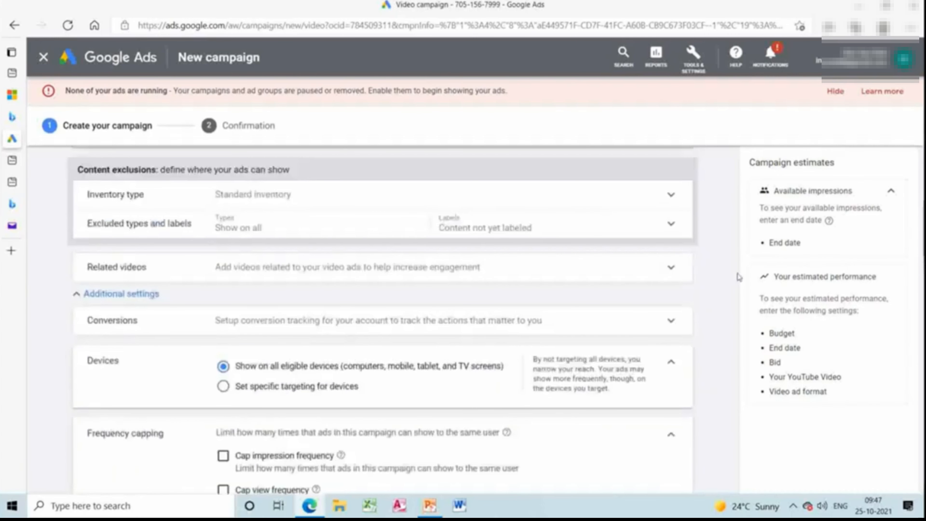
{"action": "left_click", "coordinate": [642, 337]}
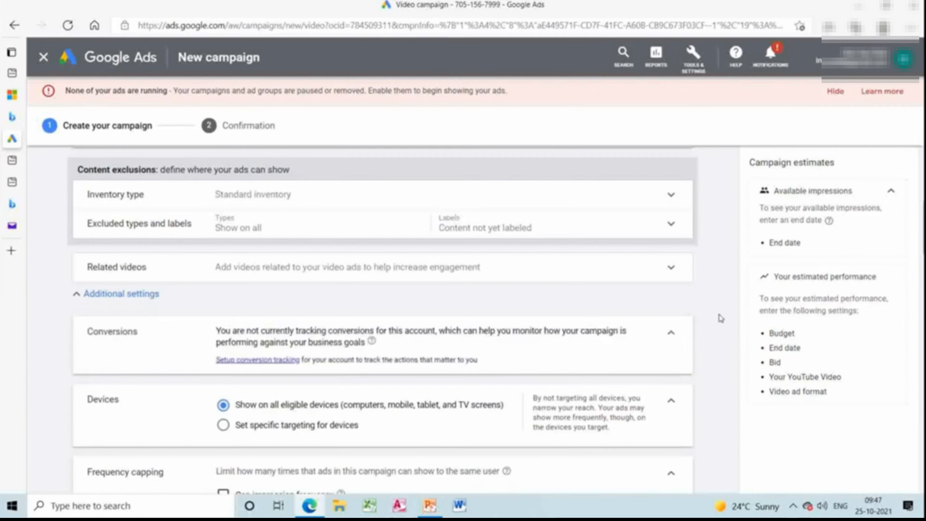
Change the campaign's budget type to Daily.
{"action": "scroll", "coordinate": [720, 317], "scroll_direction": "up", "scroll_amount": 5}
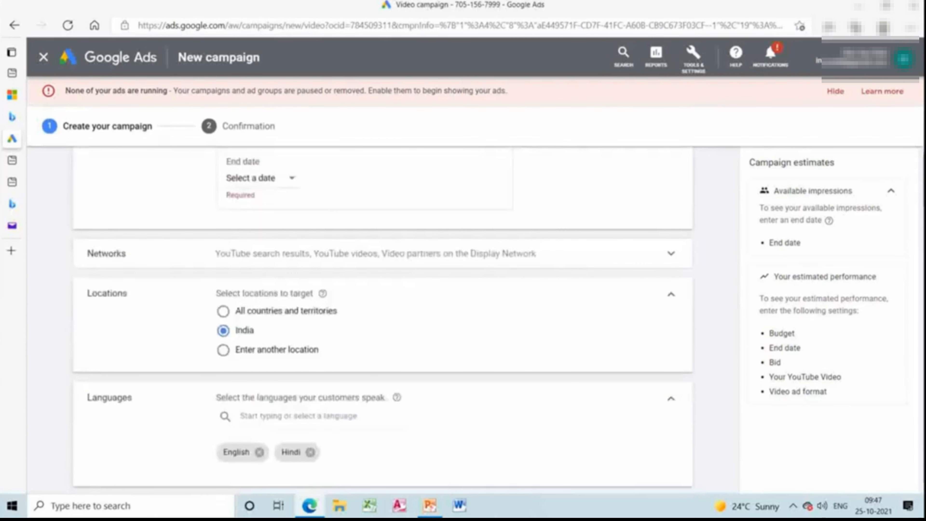
{"action": "scroll", "coordinate": [651, 135], "scroll_direction": "up", "scroll_amount": 8}
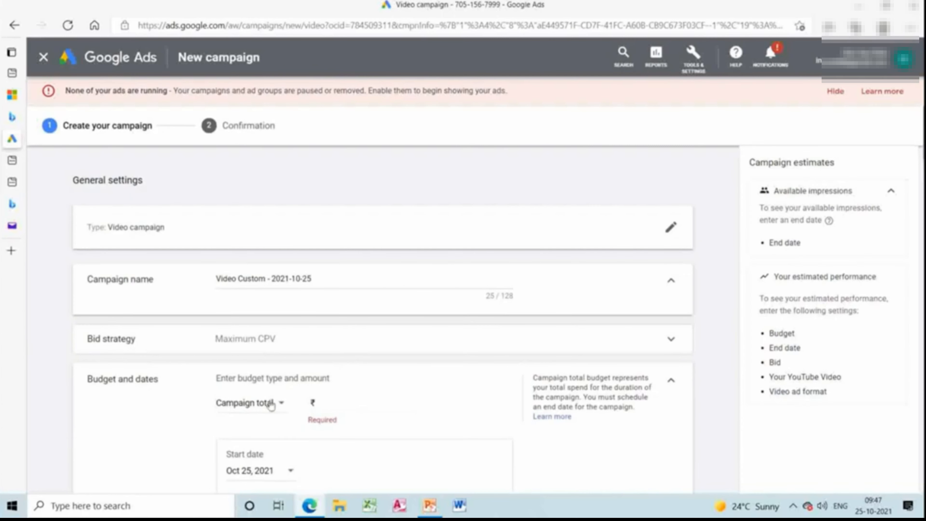
{"action": "left_click", "coordinate": [270, 404]}
{"action": "left_click", "coordinate": [263, 419]}
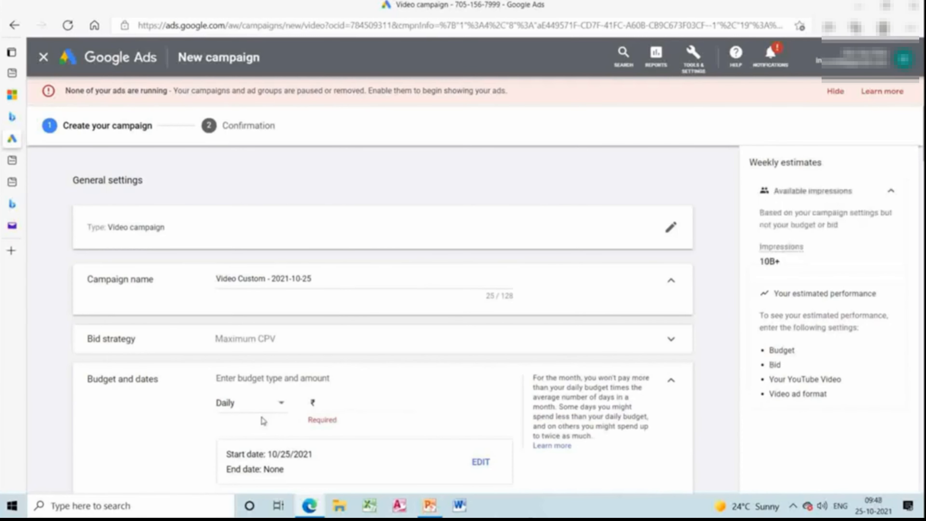
Examine the available bid strategies without changing the choice, and look through the remaining campaign settings down to bidding and ad creation.
{"action": "left_click", "coordinate": [274, 340]}
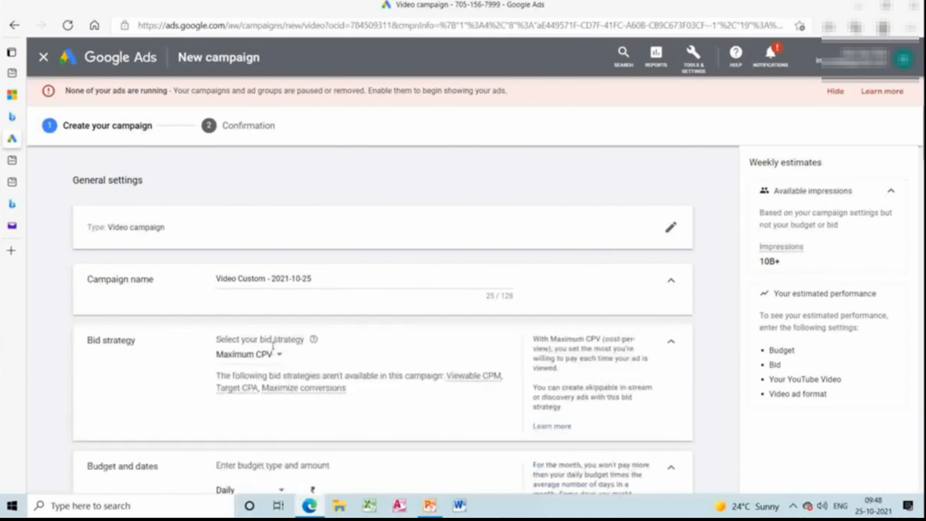
{"action": "left_click", "coordinate": [280, 354]}
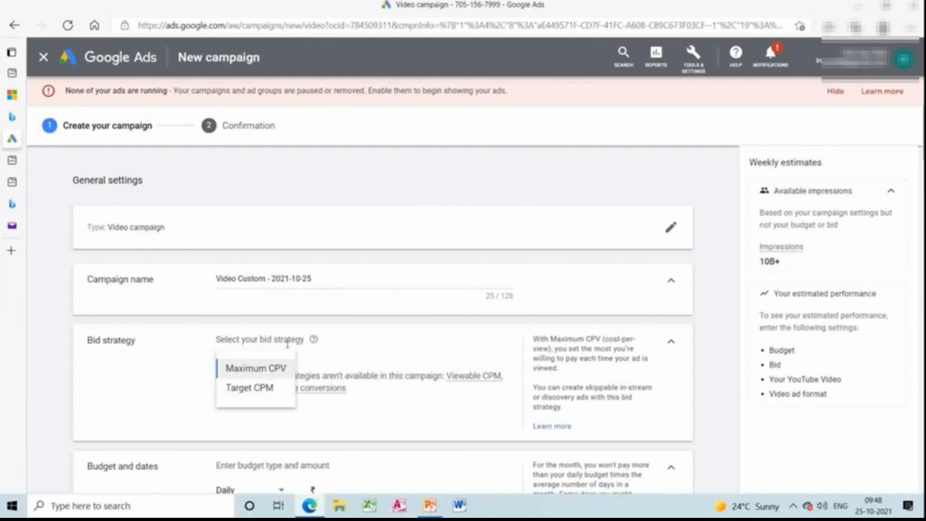
{"action": "left_click", "coordinate": [345, 357]}
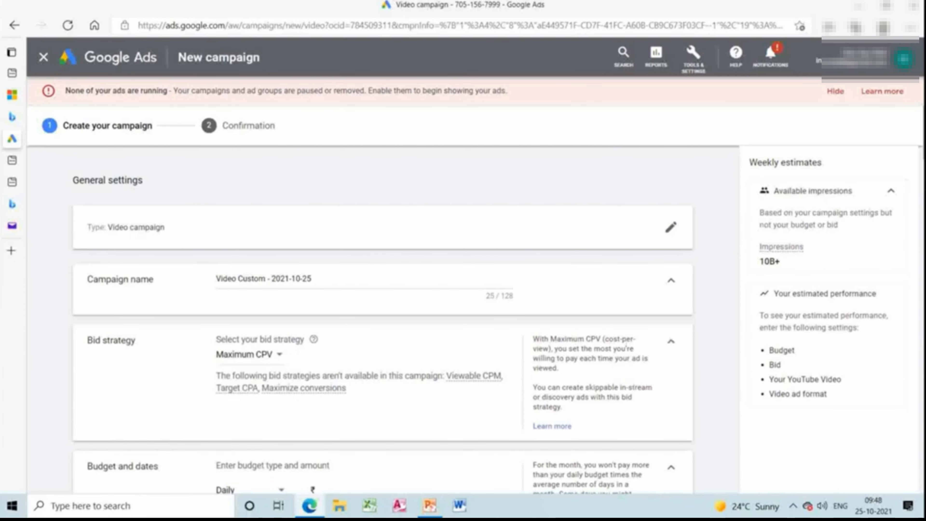
{"action": "scroll", "coordinate": [904, 234], "scroll_direction": "down", "scroll_amount": 8}
{"action": "scroll", "coordinate": [383, 321], "scroll_direction": "down", "scroll_amount": 15}
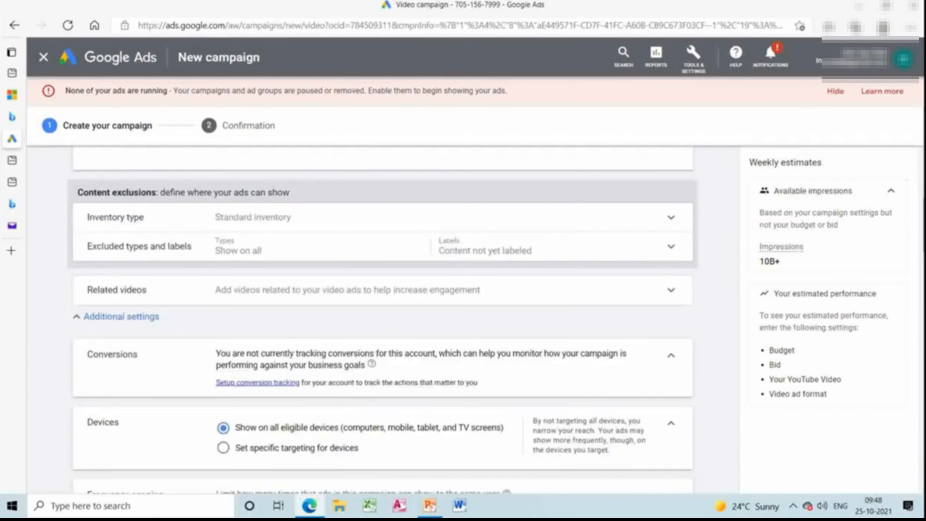
{"action": "scroll", "coordinate": [383, 321], "scroll_direction": "down", "scroll_amount": 12}
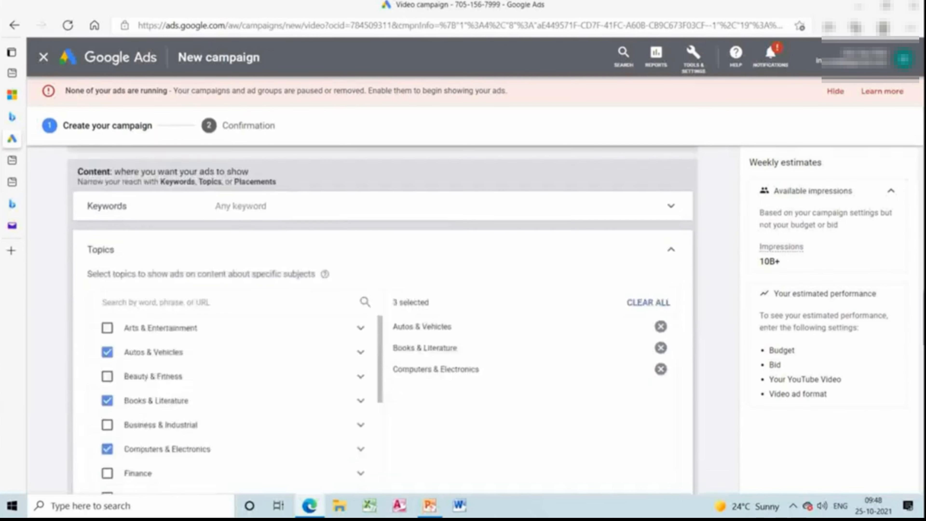
{"action": "scroll", "coordinate": [382, 321], "scroll_direction": "down", "scroll_amount": 8}
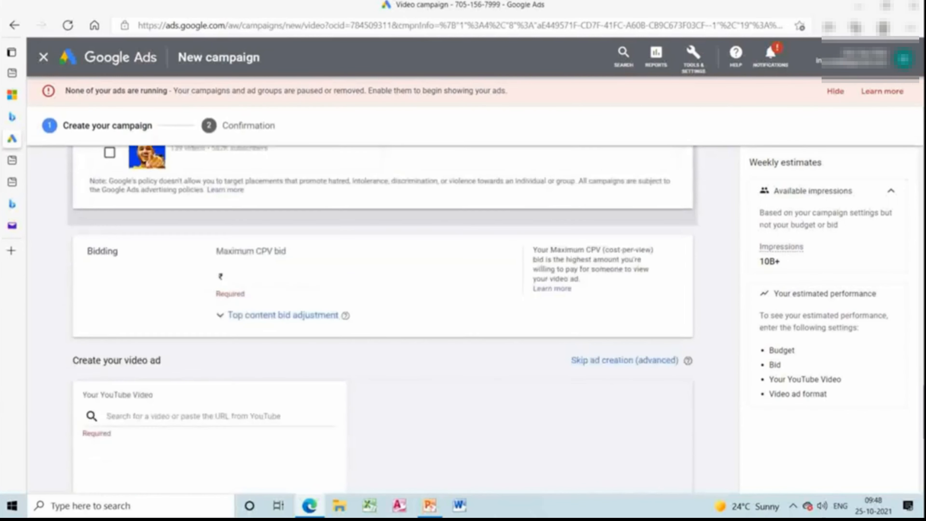
{"action": "scroll", "coordinate": [383, 321], "scroll_direction": "down", "scroll_amount": 6}
{"action": "scroll", "coordinate": [383, 321], "scroll_direction": "up", "scroll_amount": 18}
Switch to PowerPoint to consult the Metrics of ads slide, and return to the Google Ads video campaign.
{"action": "mouse_move", "coordinate": [433, 509]}
{"action": "left_click", "coordinate": [422, 447]}
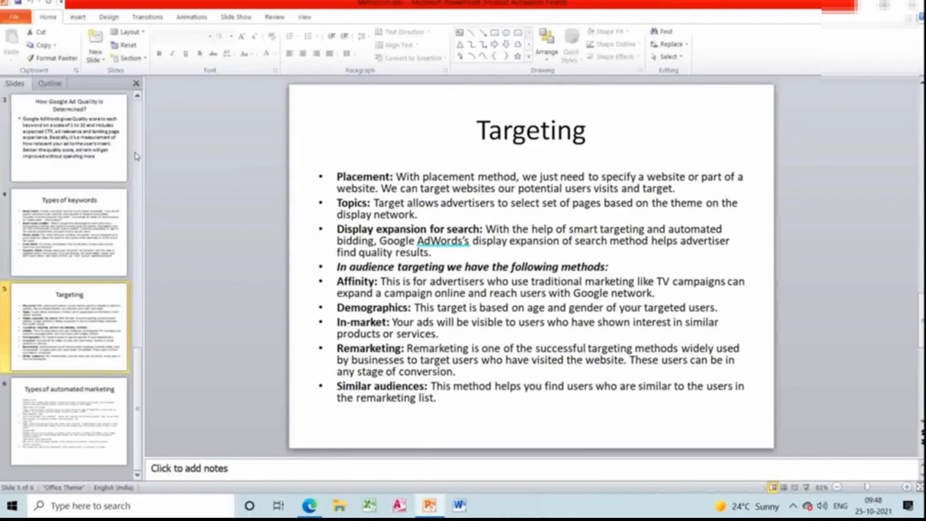
{"action": "scroll", "coordinate": [137, 156], "scroll_direction": "up", "scroll_amount": 3}
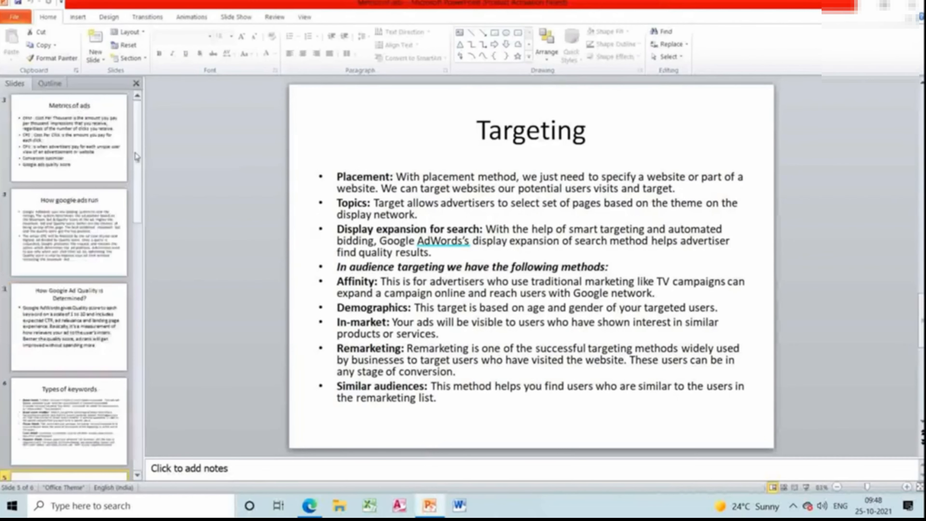
{"action": "left_click", "coordinate": [105, 158]}
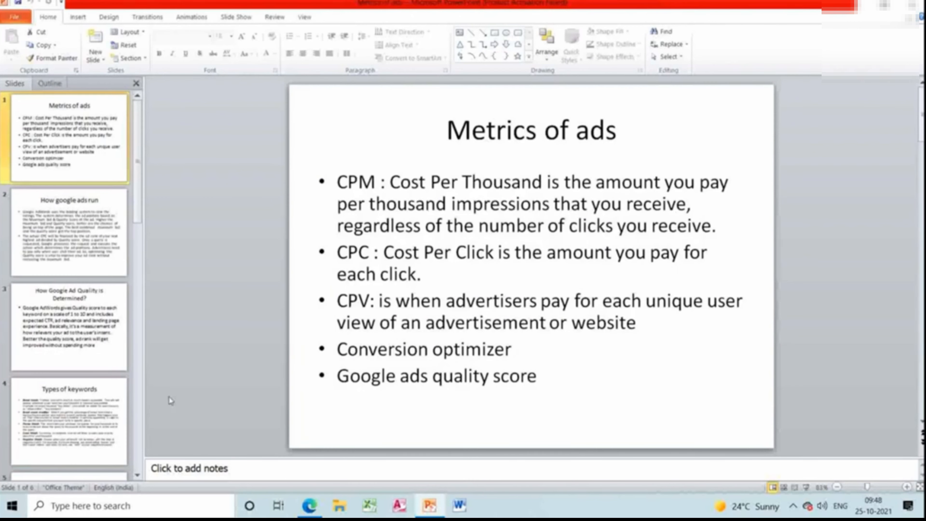
{"action": "mouse_move", "coordinate": [310, 508]}
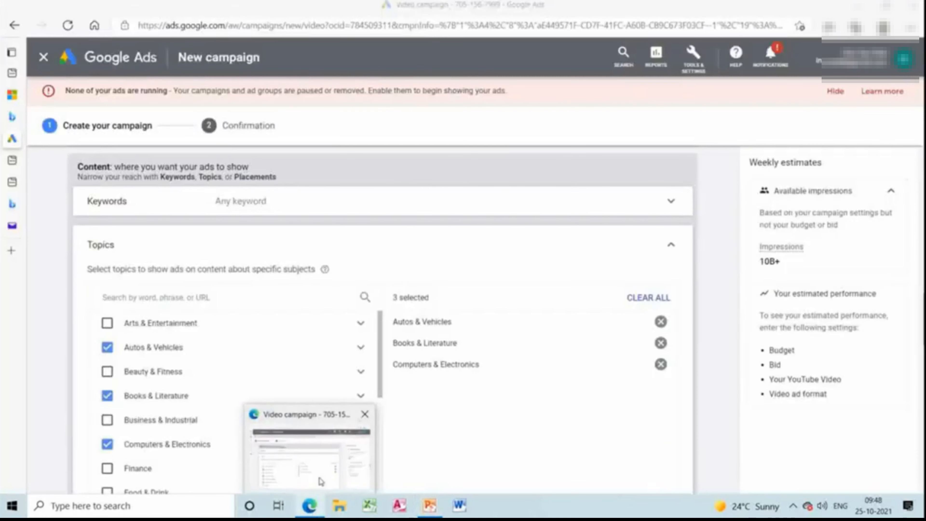
{"action": "left_click", "coordinate": [317, 485]}
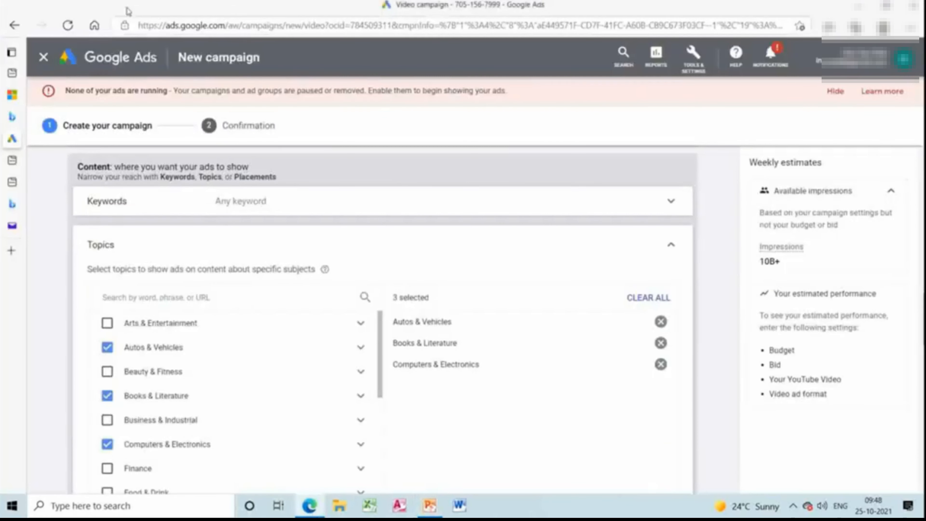
Leave the video campaign setup without saving it, going back through the browser history past the goal selection page.
{"action": "left_click", "coordinate": [14, 24]}
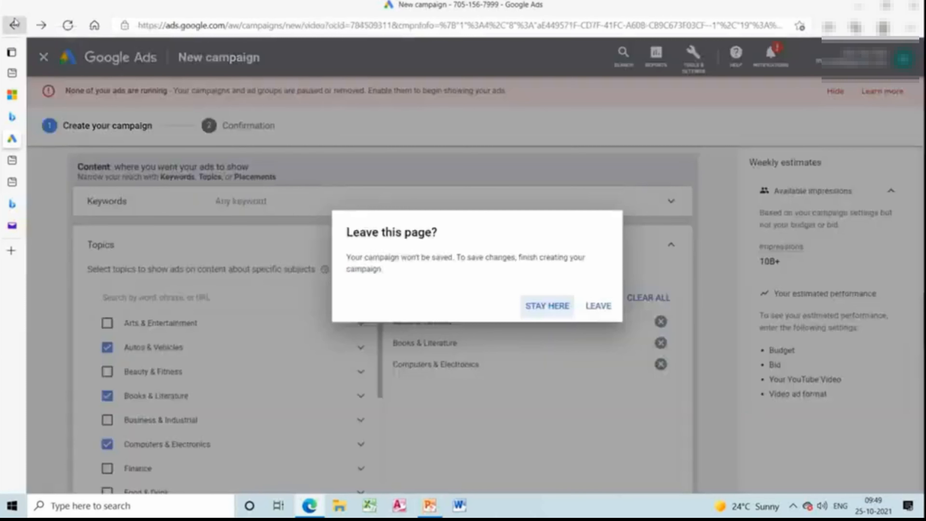
{"action": "left_click", "coordinate": [611, 309]}
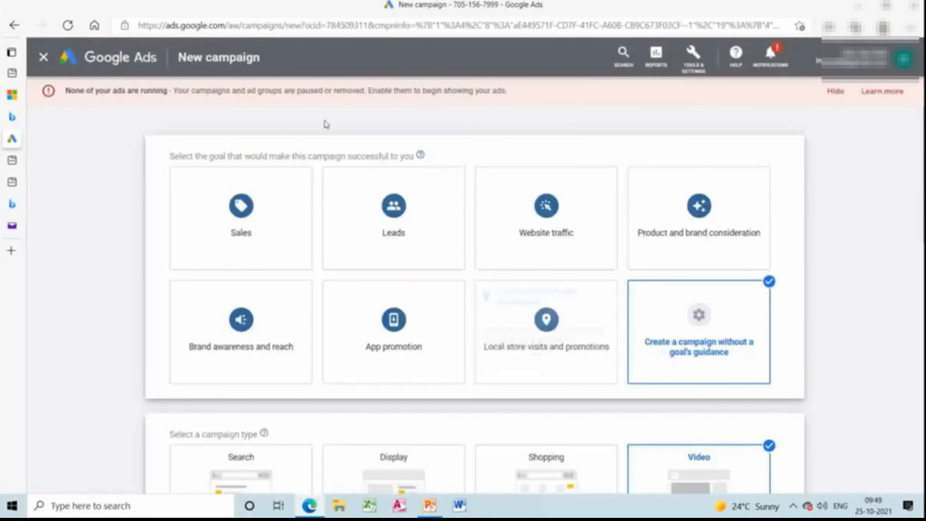
{"action": "left_click", "coordinate": [18, 31]}
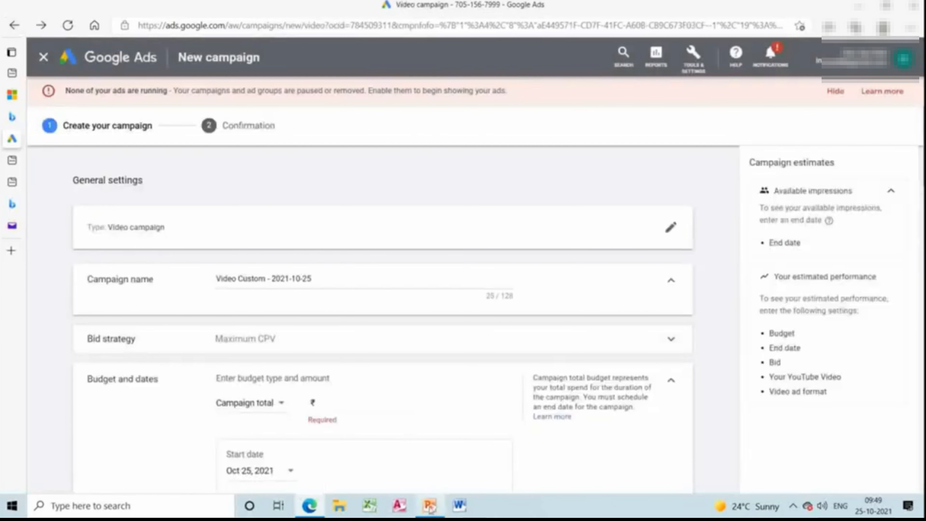
Switch to PowerPoint and look through the slides on types of automated marketing, targeting and how Google ad quality is determined.
{"action": "mouse_move", "coordinate": [422, 498]}
{"action": "left_click", "coordinate": [425, 474]}
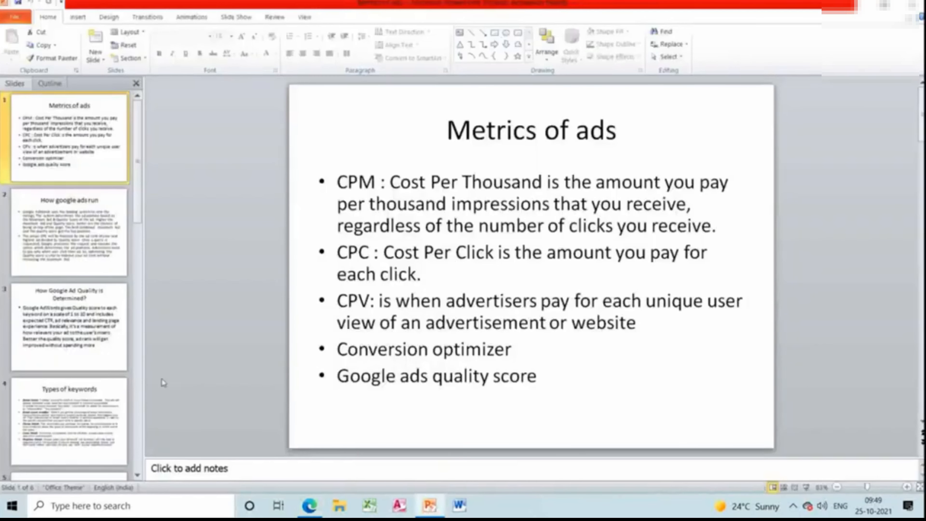
{"action": "left_click", "coordinate": [138, 387]}
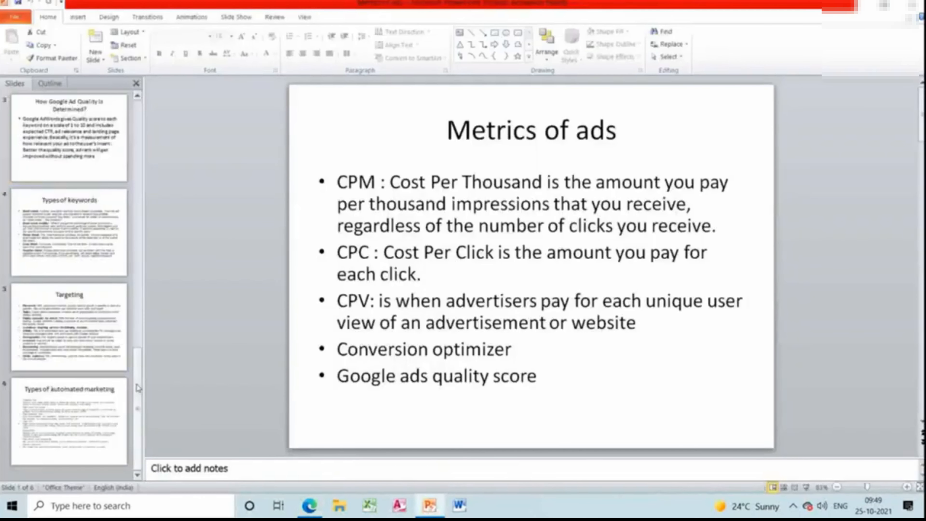
{"action": "left_click", "coordinate": [103, 413]}
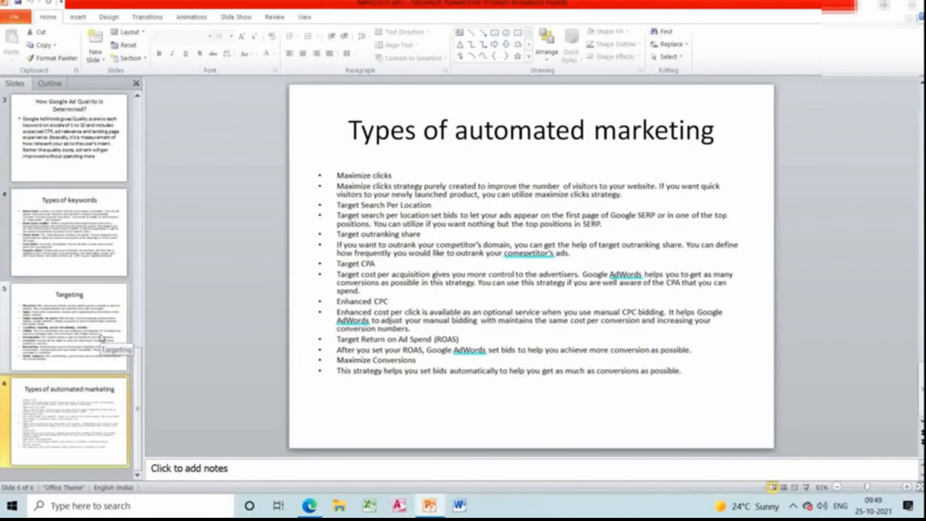
{"action": "left_click", "coordinate": [102, 337]}
{"action": "left_click", "coordinate": [100, 280]}
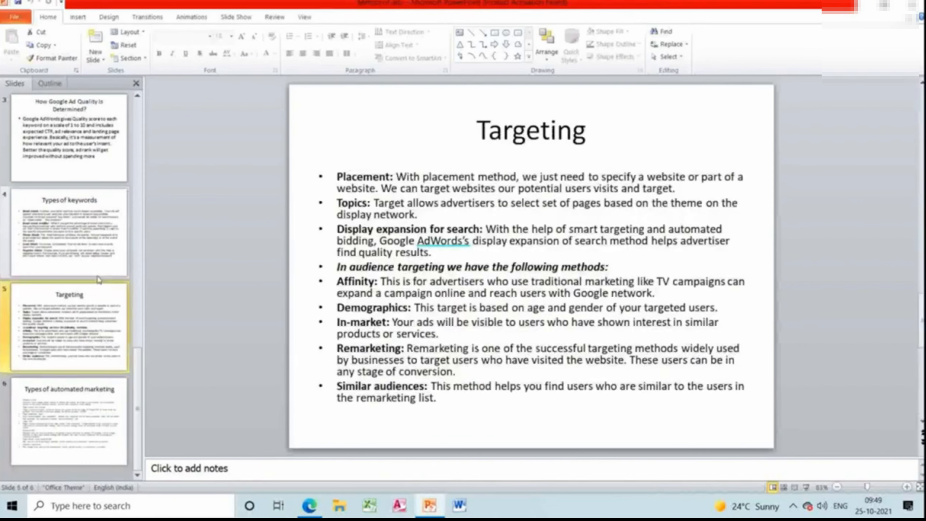
{"action": "left_click", "coordinate": [105, 140]}
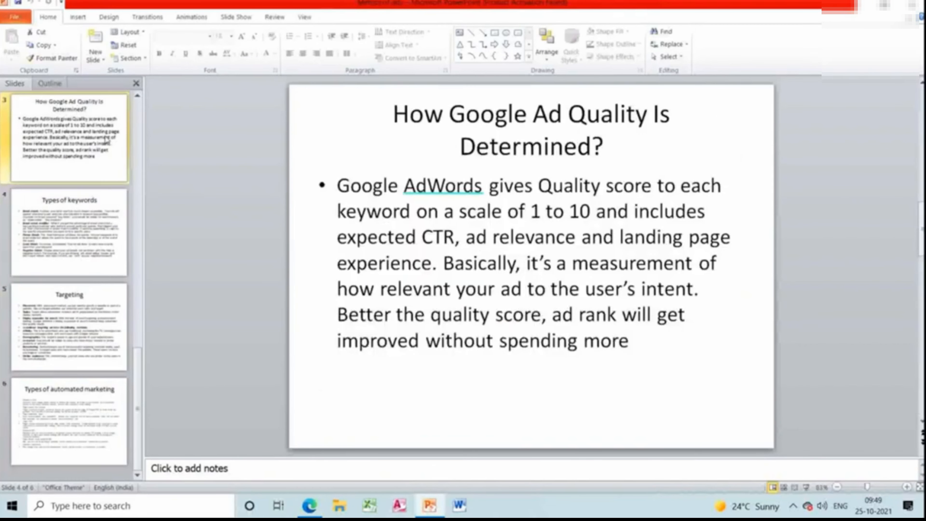
{"action": "scroll", "coordinate": [137, 154], "scroll_direction": "up", "scroll_amount": 2}
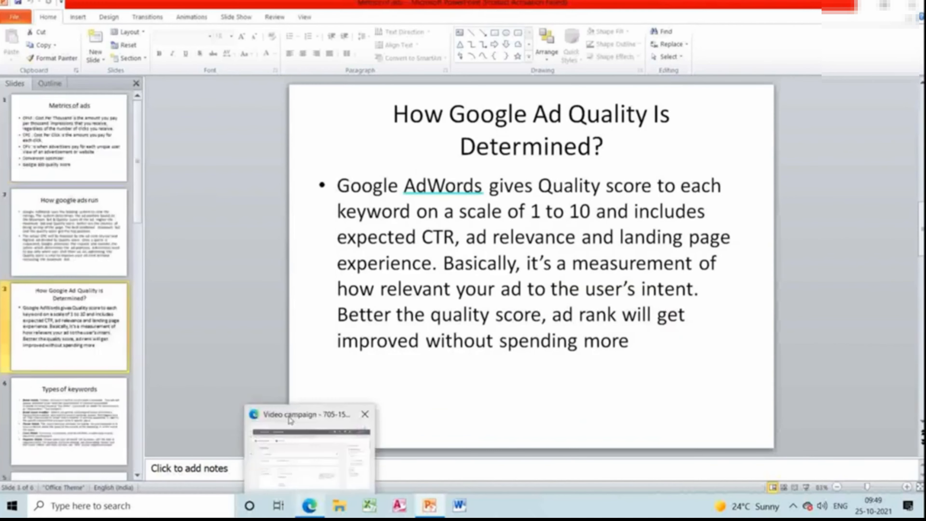
Return to Google Ads in the browser and go back past the campaign creation pages to the existing campaign's Display/Video Keywords page.
{"action": "left_click", "coordinate": [310, 506]}
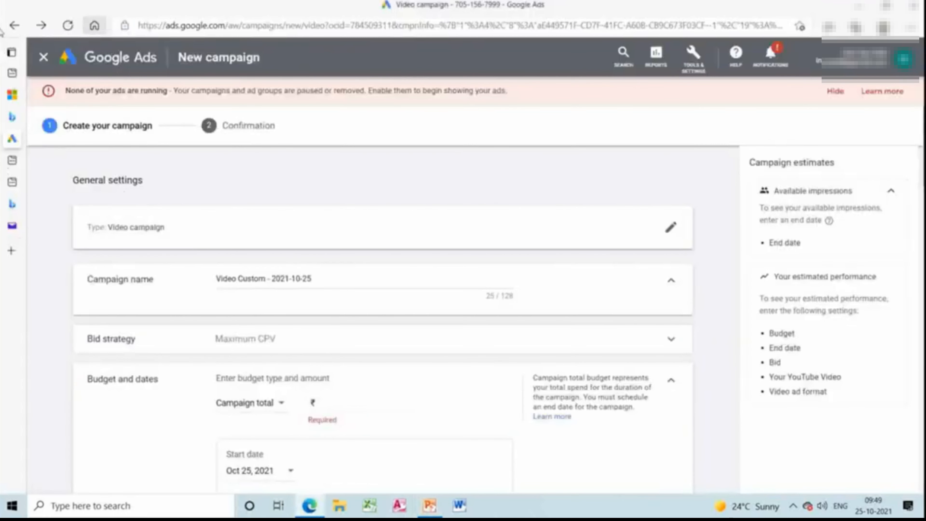
{"action": "left_click", "coordinate": [15, 25]}
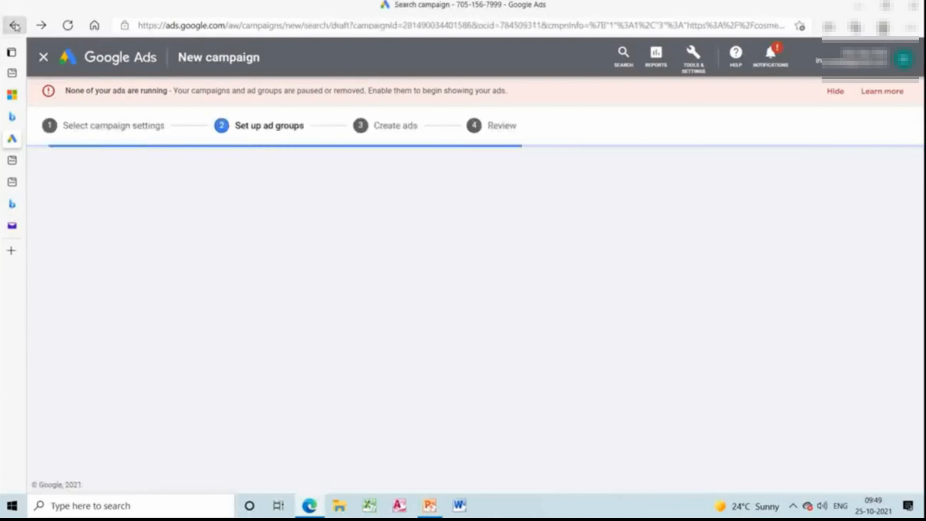
{"action": "left_click", "coordinate": [14, 26]}
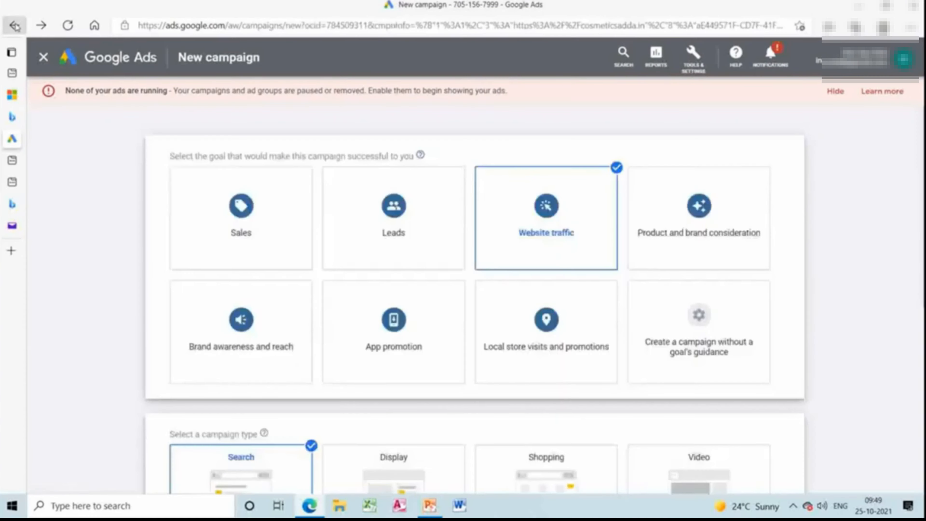
{"action": "left_click", "coordinate": [15, 25]}
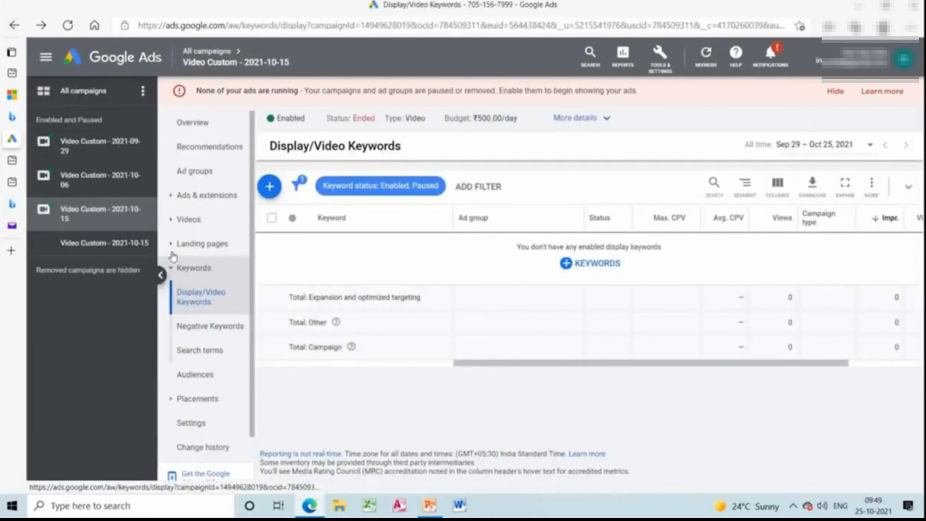
Open the settings of the Video Custom - 2021-10-06 campaign, expand the bid strategy, and review the settings through the content exclusions.
{"action": "left_click", "coordinate": [122, 193]}
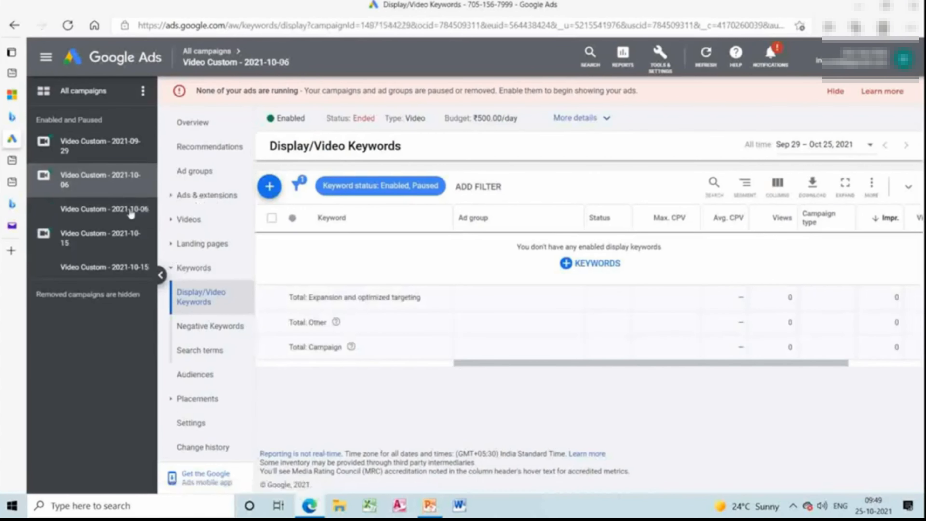
{"action": "left_click", "coordinate": [227, 427]}
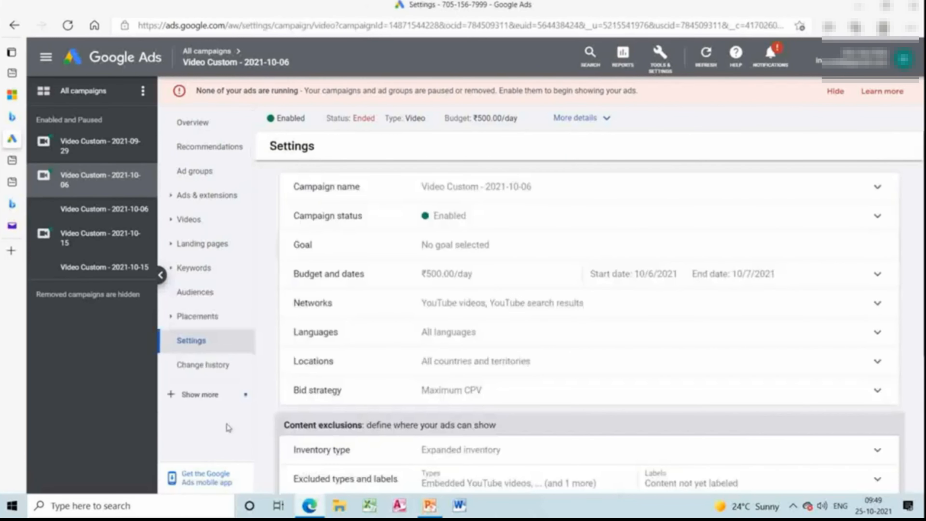
{"action": "left_click", "coordinate": [445, 395]}
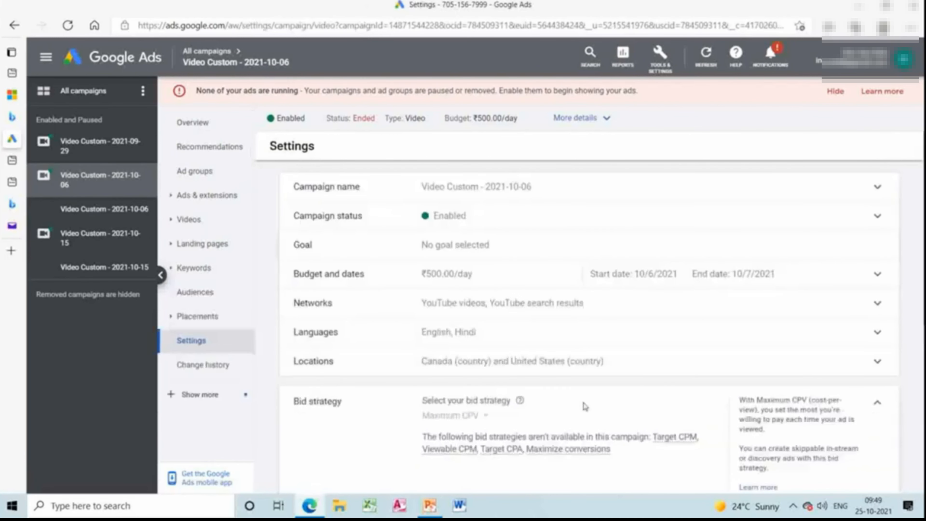
{"action": "scroll", "coordinate": [825, 304], "scroll_direction": "down", "scroll_amount": 5}
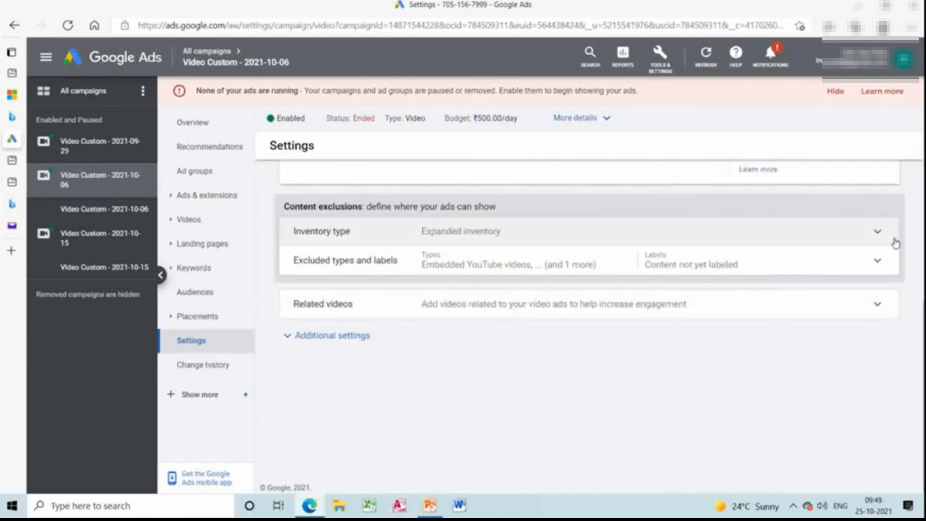
{"action": "scroll", "coordinate": [893, 242], "scroll_direction": "up", "scroll_amount": 5}
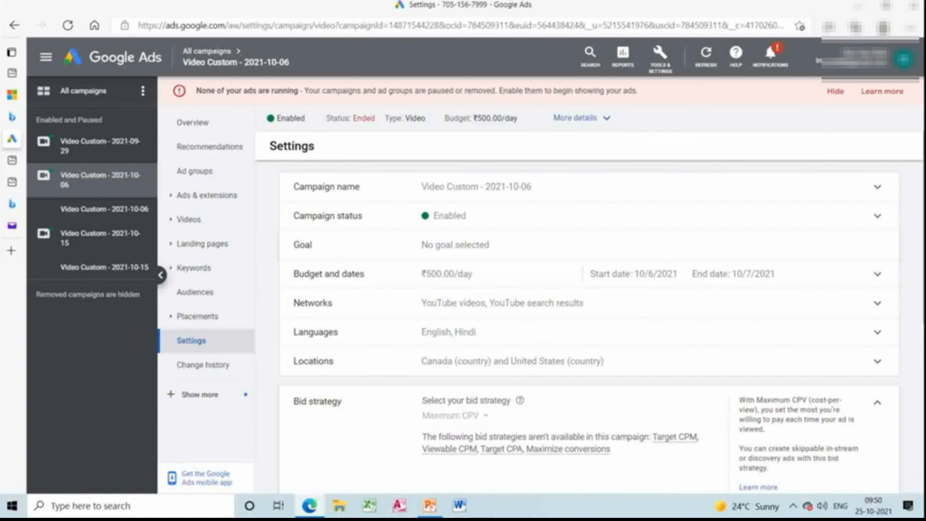
{"action": "scroll", "coordinate": [731, 420], "scroll_direction": "down", "scroll_amount": 10}
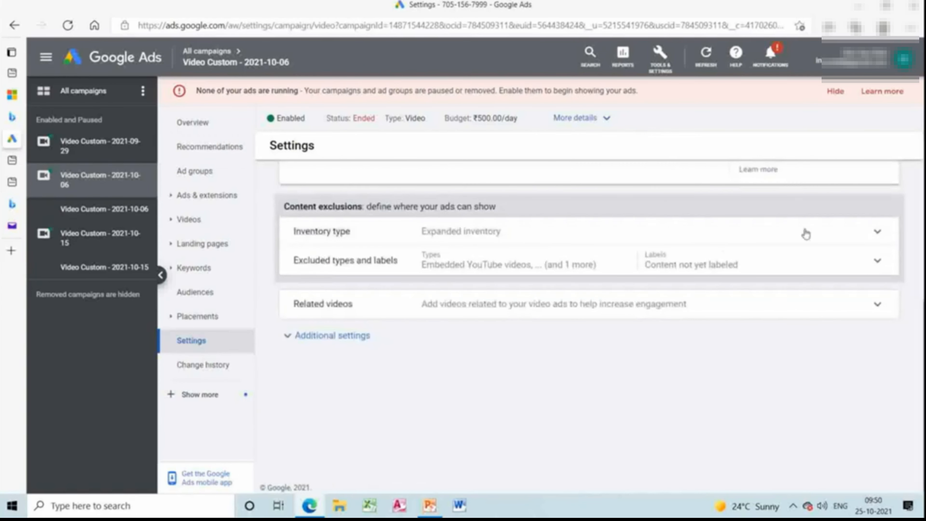
{"action": "scroll", "coordinate": [784, 248], "scroll_direction": "up", "scroll_amount": 10}
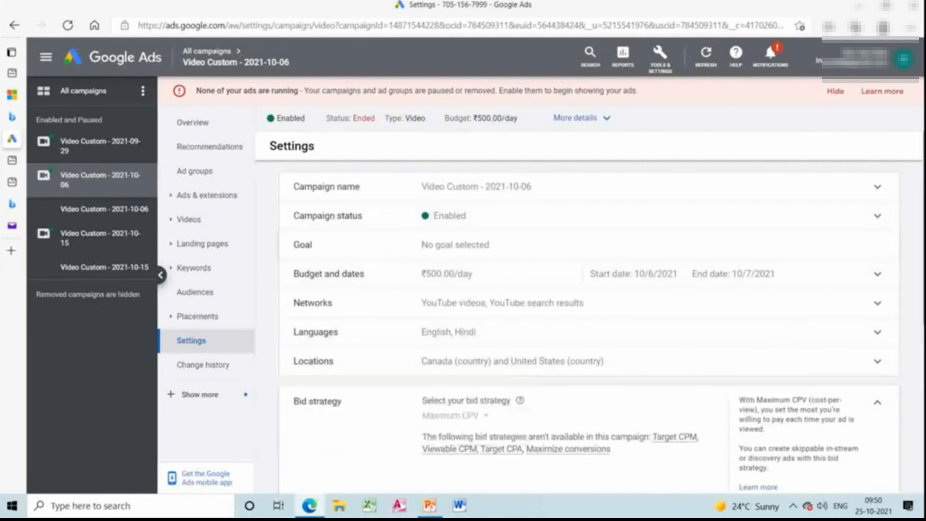
{"action": "scroll", "coordinate": [555, 449], "scroll_direction": "down", "scroll_amount": 8}
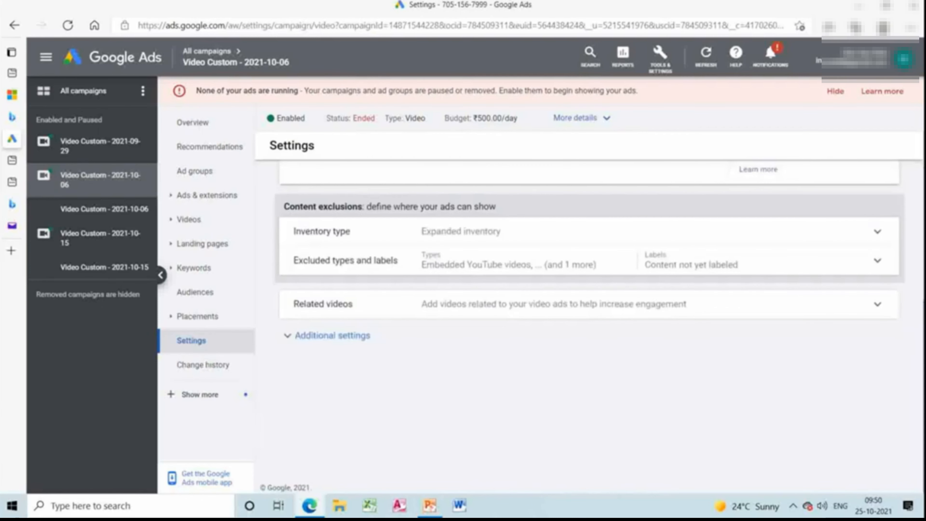
{"action": "scroll", "coordinate": [555, 449], "scroll_direction": "up", "scroll_amount": 8}
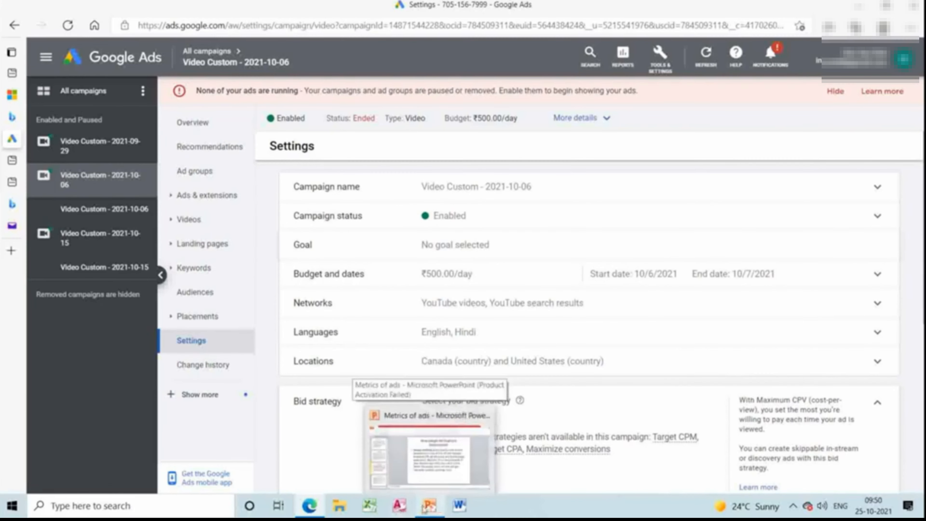
Switch to PowerPoint and review the first four slides, from Metrics of ads to Types of keywords.
{"action": "mouse_move", "coordinate": [424, 508]}
{"action": "left_click", "coordinate": [430, 467]}
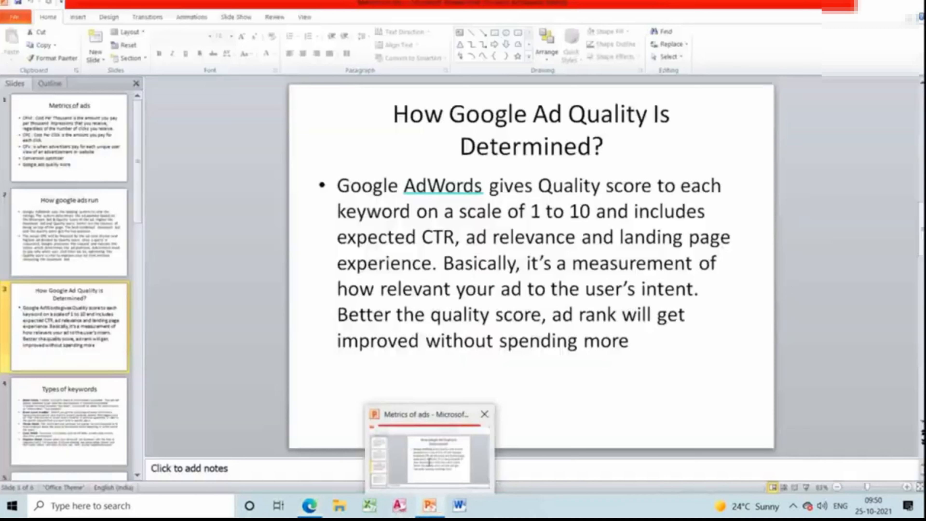
{"action": "left_click", "coordinate": [95, 172]}
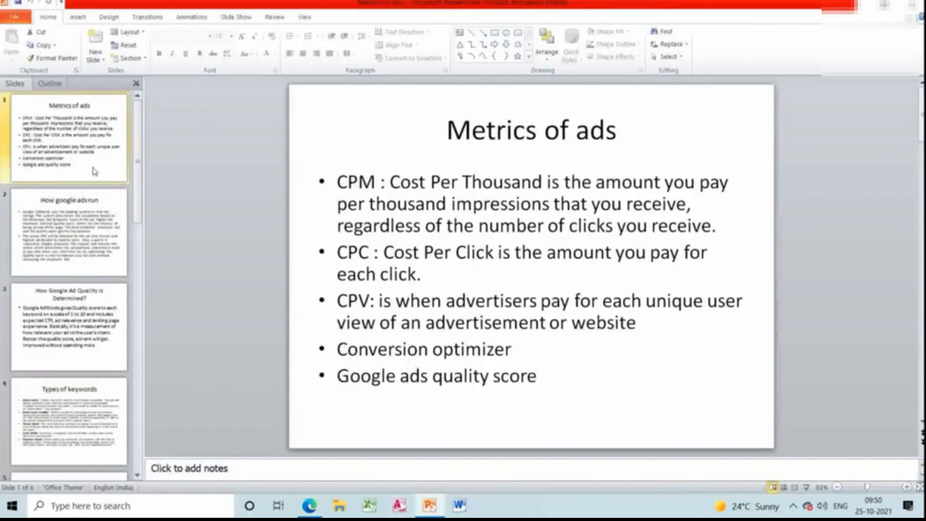
{"action": "left_click", "coordinate": [90, 217]}
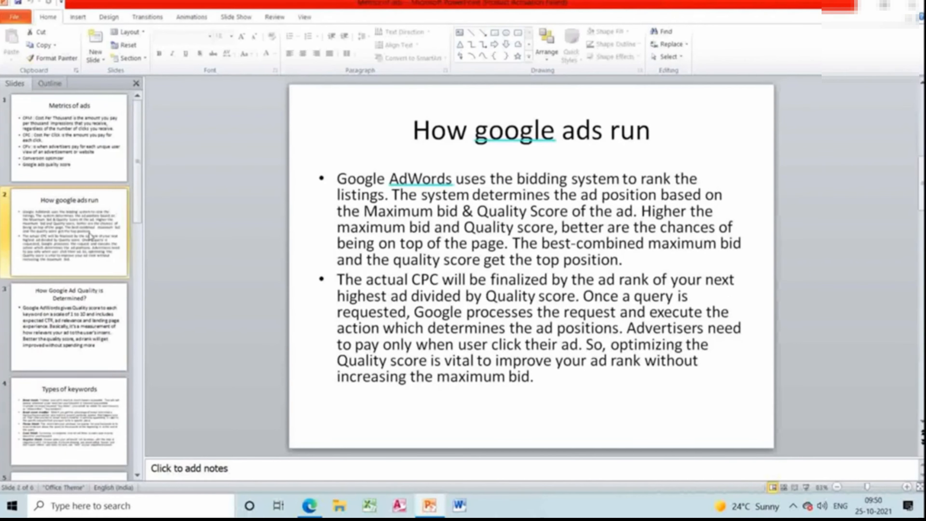
{"action": "left_click", "coordinate": [86, 336]}
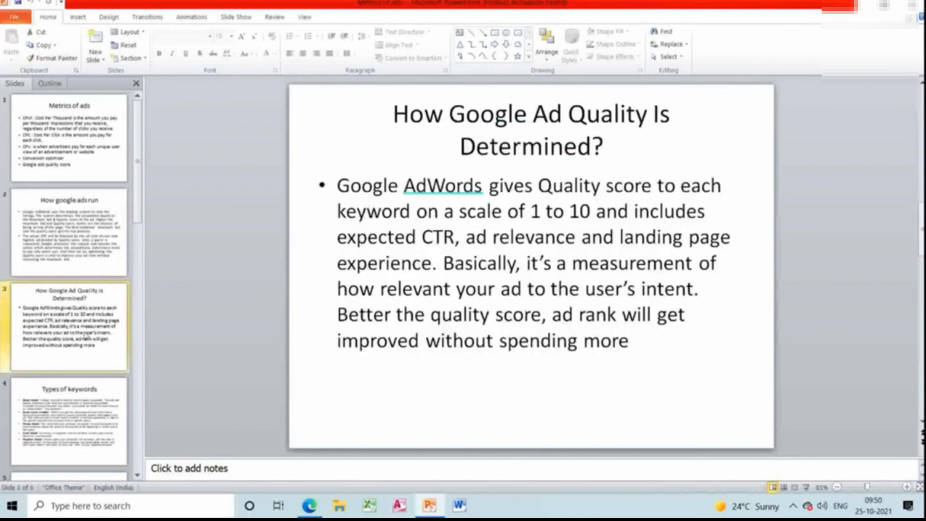
{"action": "left_click", "coordinate": [76, 422]}
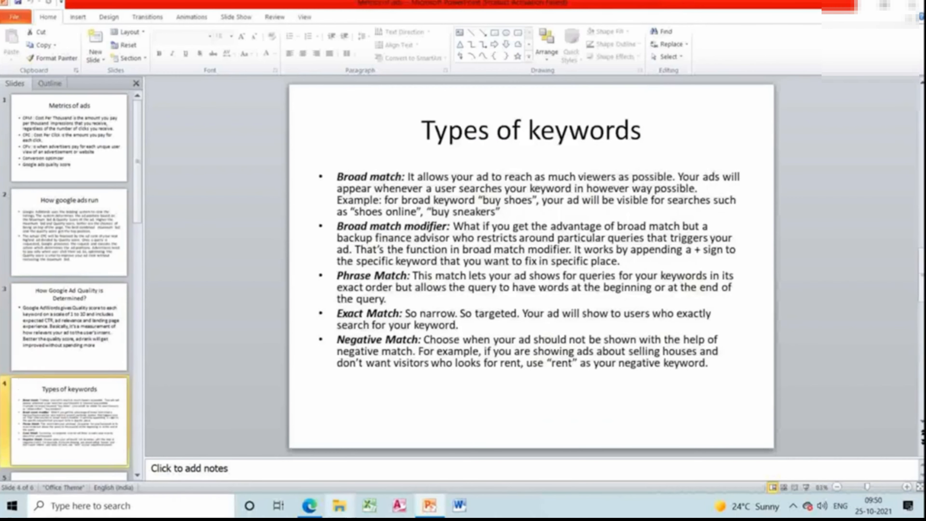
Return to Google Ads and open the form for adding negative keywords to the Video Custom - 2021-10-06 campaign.
{"action": "mouse_move", "coordinate": [303, 506]}
{"action": "left_click", "coordinate": [326, 441]}
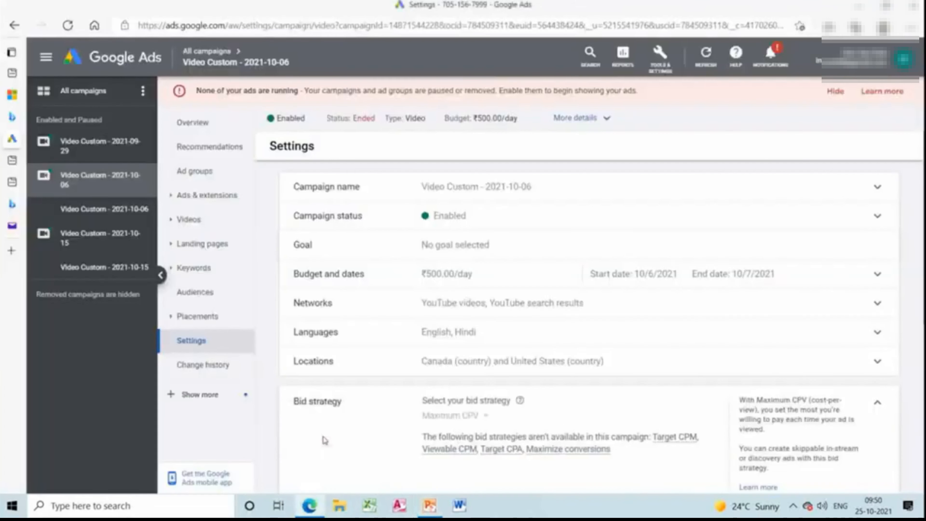
{"action": "left_click", "coordinate": [214, 267]}
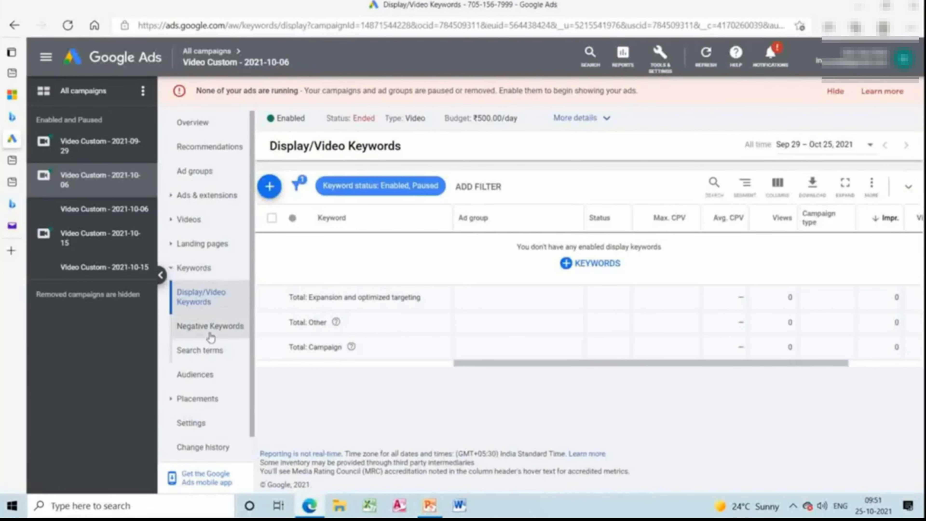
{"action": "left_click", "coordinate": [218, 334]}
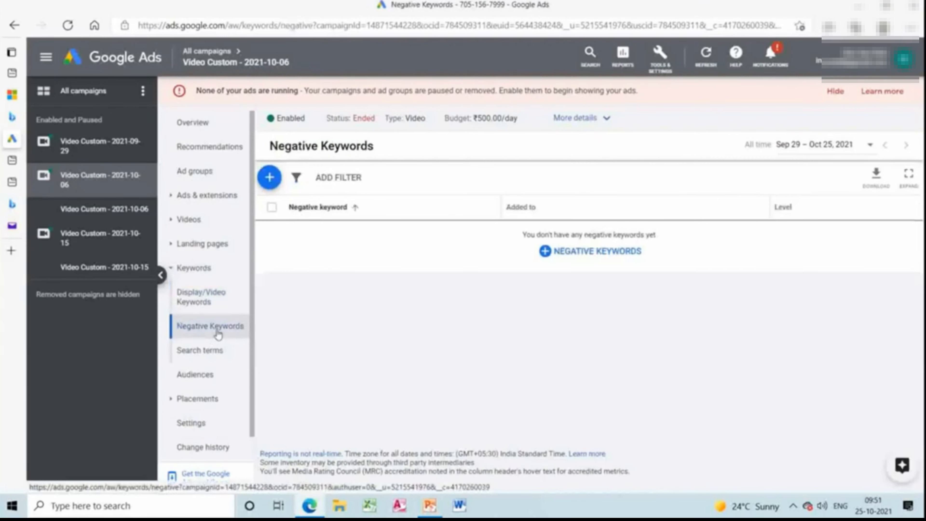
{"action": "left_click", "coordinate": [554, 255]}
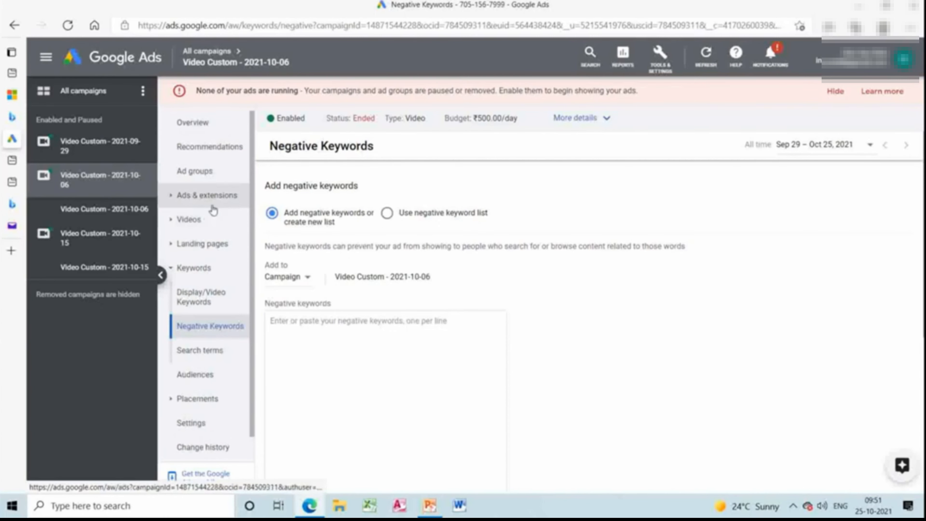
View the campaign's ads, videos and landing pages reports in turn.
{"action": "left_click", "coordinate": [230, 199]}
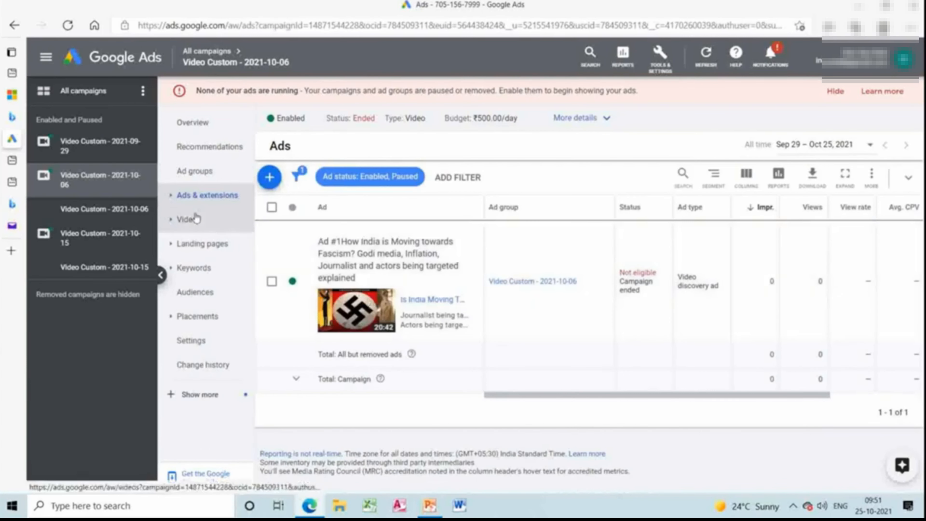
{"action": "left_click", "coordinate": [196, 219]}
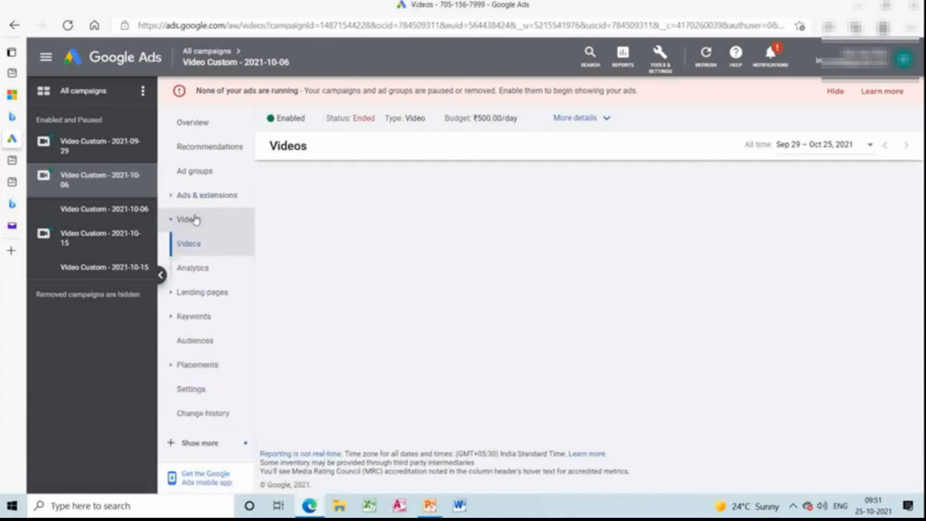
{"action": "left_click", "coordinate": [201, 292]}
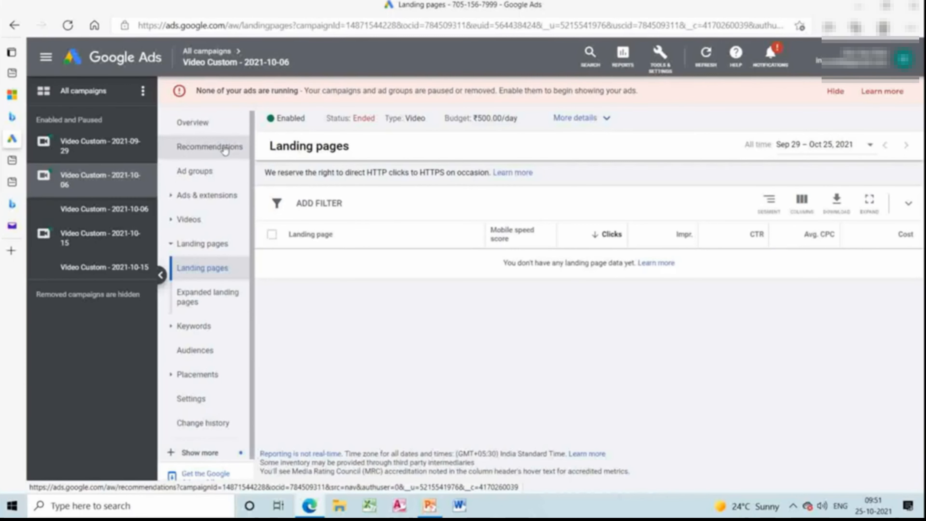
{"action": "left_click", "coordinate": [794, 507]}
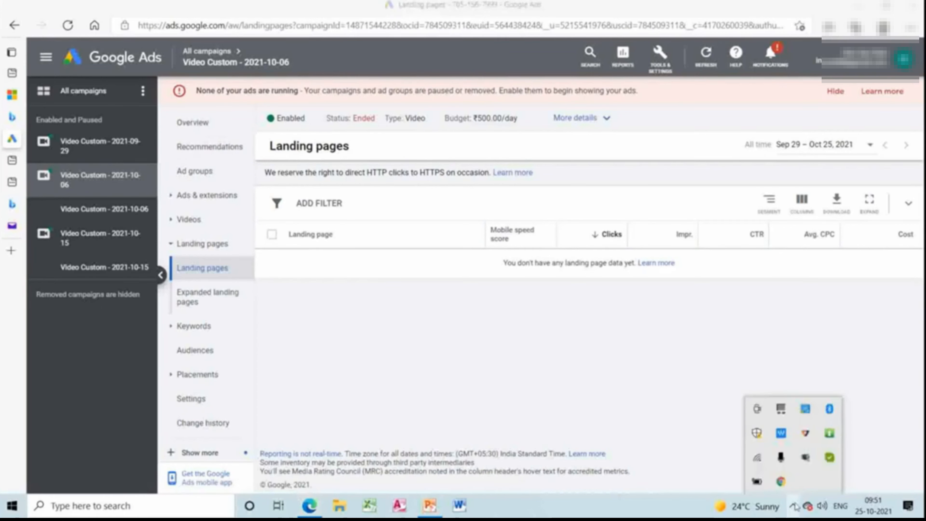
{"action": "right_click", "coordinate": [806, 460]}
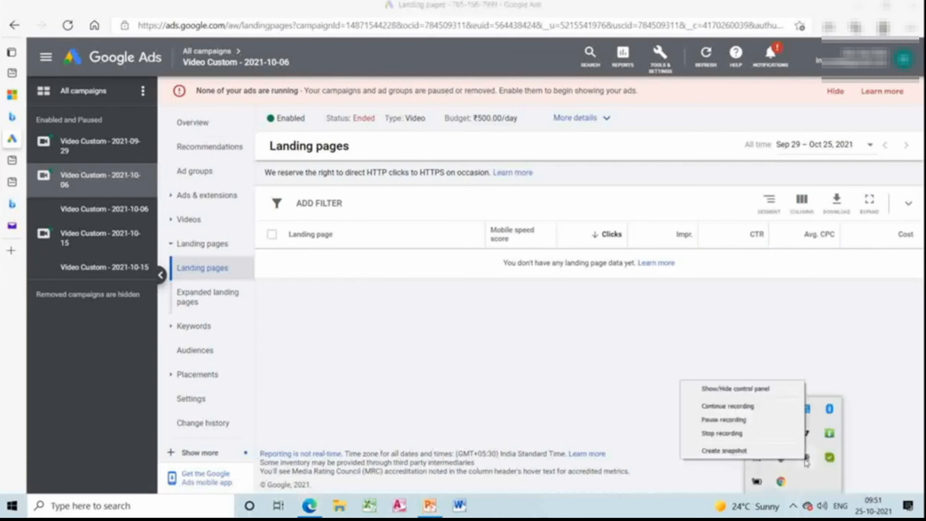
{"action": "left_click", "coordinate": [785, 435]}
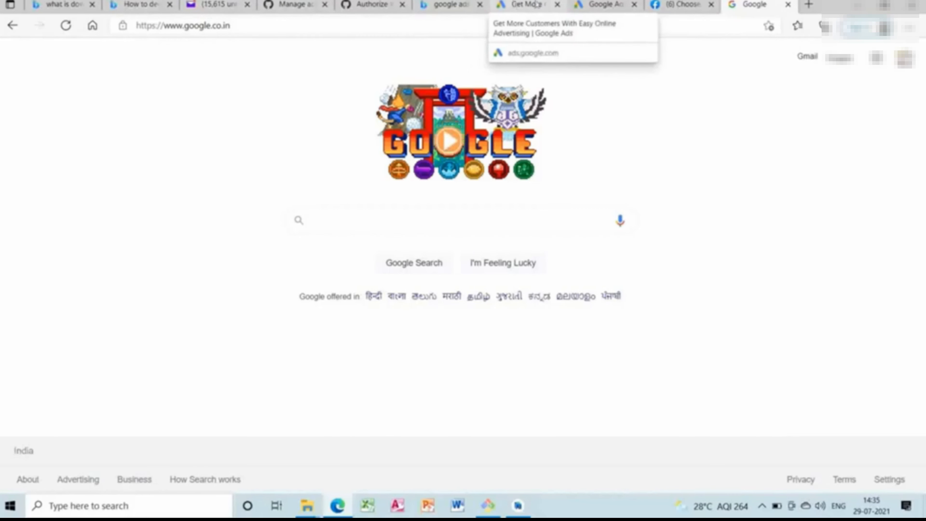
Search the web for "google ads", open the Google Ads site and go to the account overview.
{"action": "left_click", "coordinate": [480, 25]}
{"action": "type", "text": "goo"}
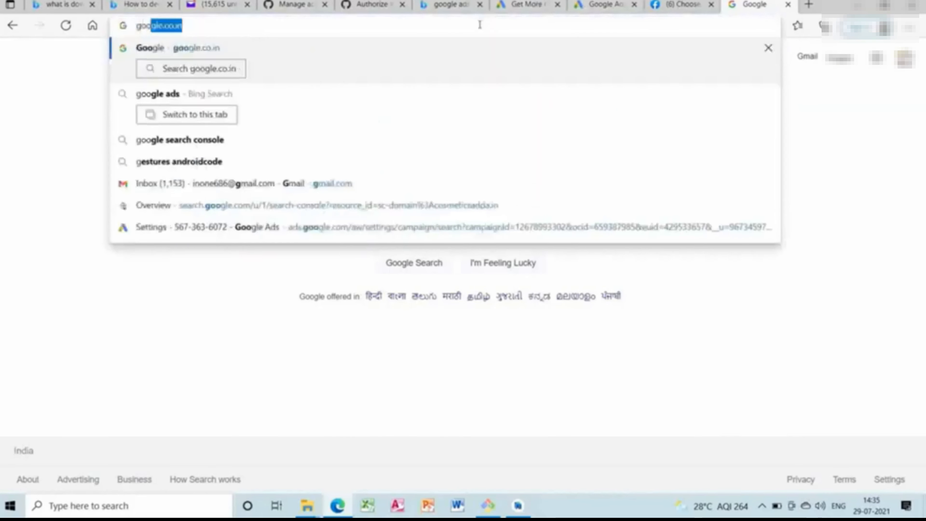
{"action": "type", "text": "gle ads"}
{"action": "key", "text": "Return"}
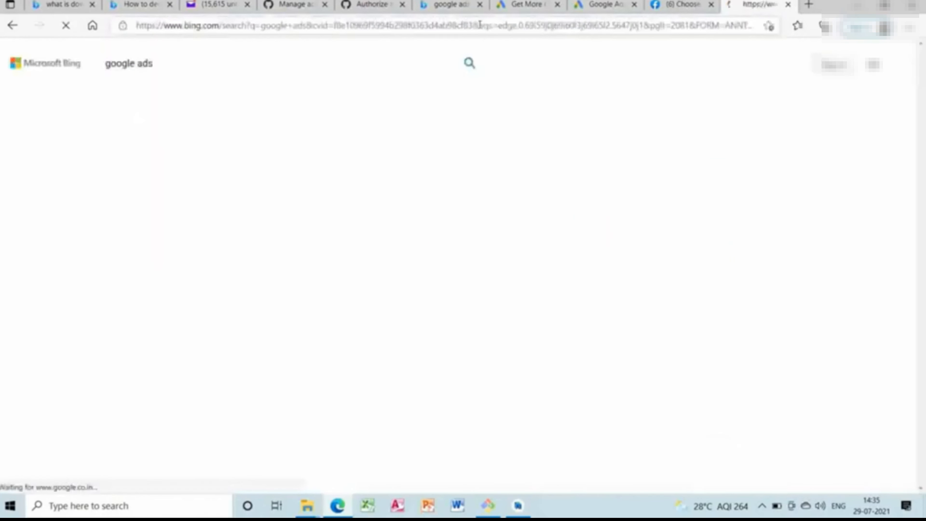
{"action": "left_click", "coordinate": [327, 337]}
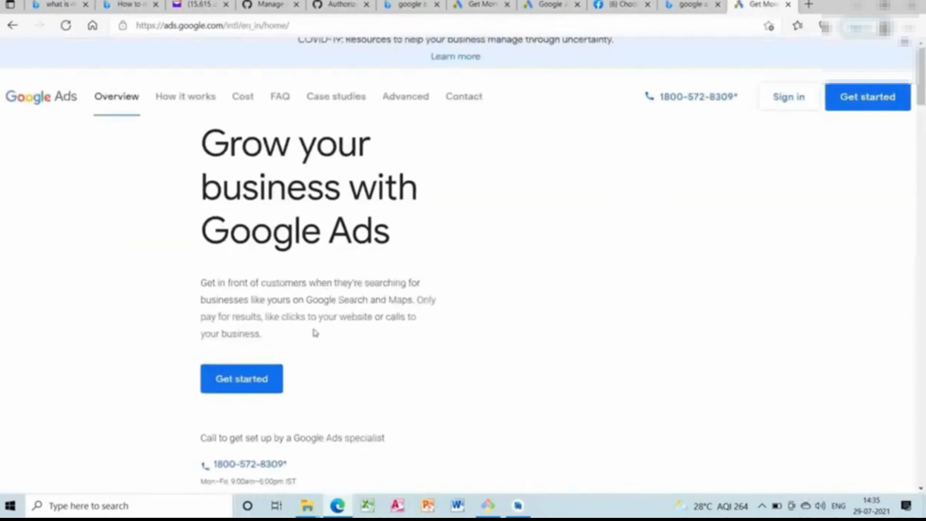
{"action": "left_click", "coordinate": [247, 419]}
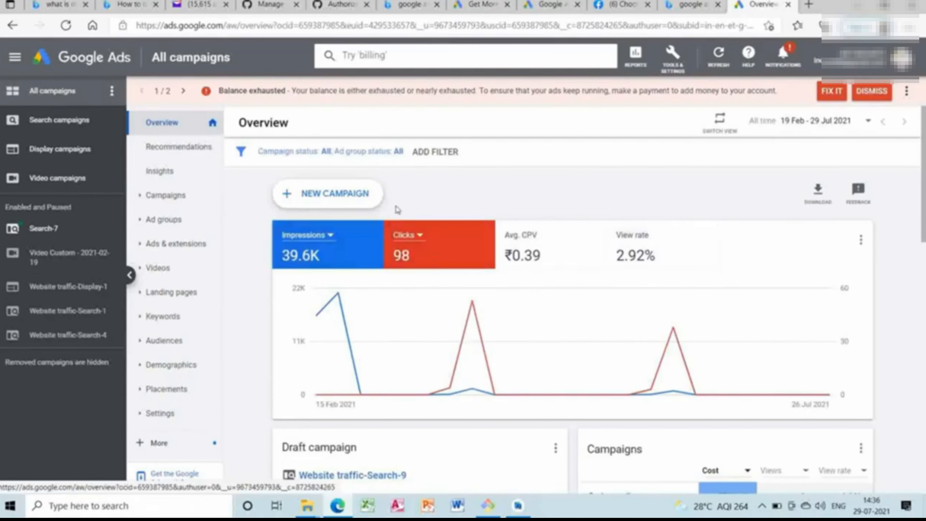
View the account's placements, search keywords and videos reports in turn.
{"action": "left_click", "coordinate": [142, 419]}
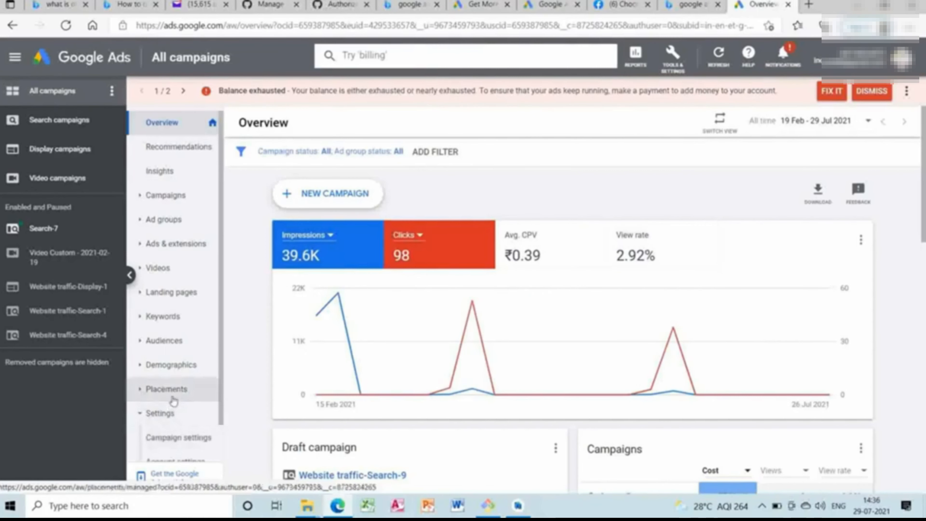
{"action": "left_click", "coordinate": [162, 392]}
{"action": "left_click", "coordinate": [166, 412]}
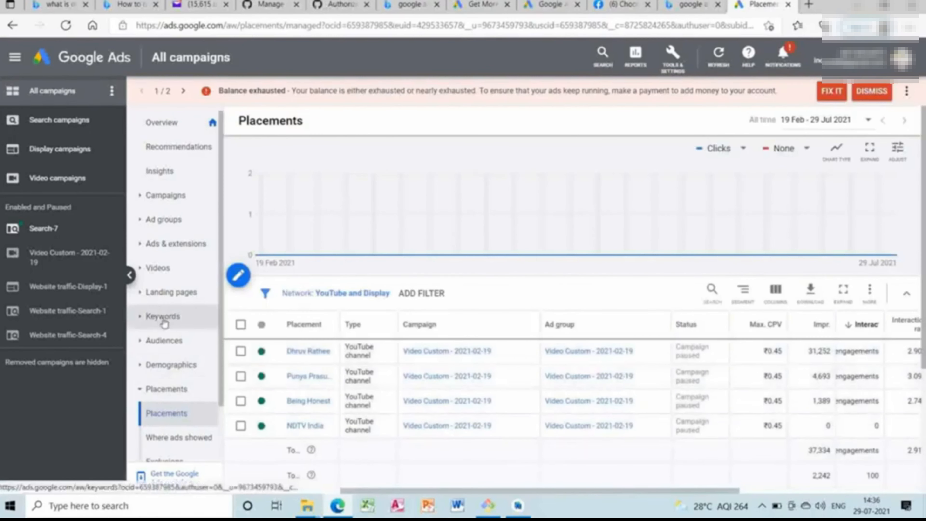
{"action": "left_click", "coordinate": [164, 316]}
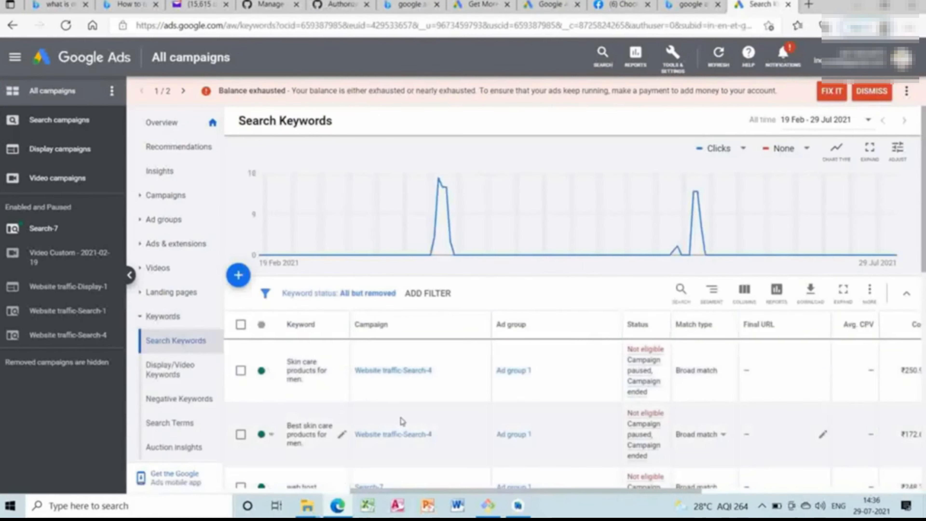
{"action": "left_click", "coordinate": [156, 278]}
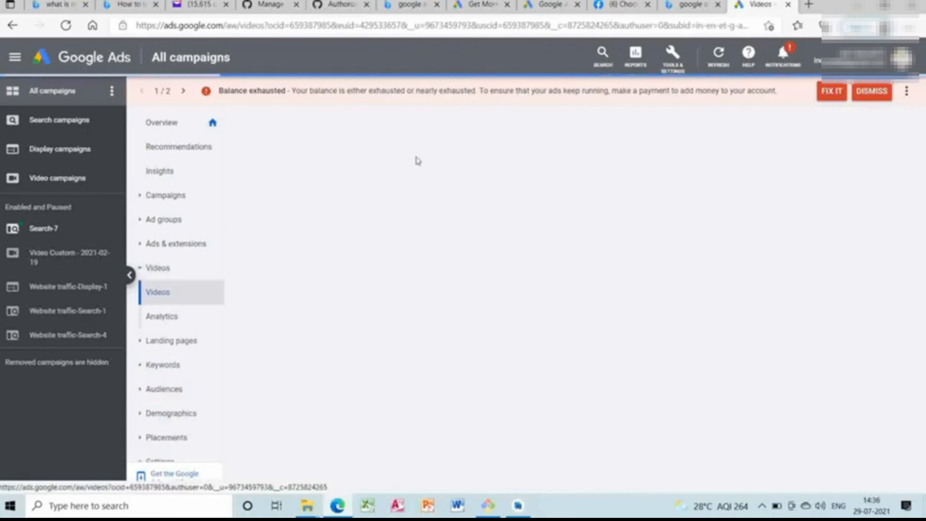
Open the new campaign page through a search for "new cam" and close the MINGW64 terminal window.
{"action": "left_click", "coordinate": [603, 66]}
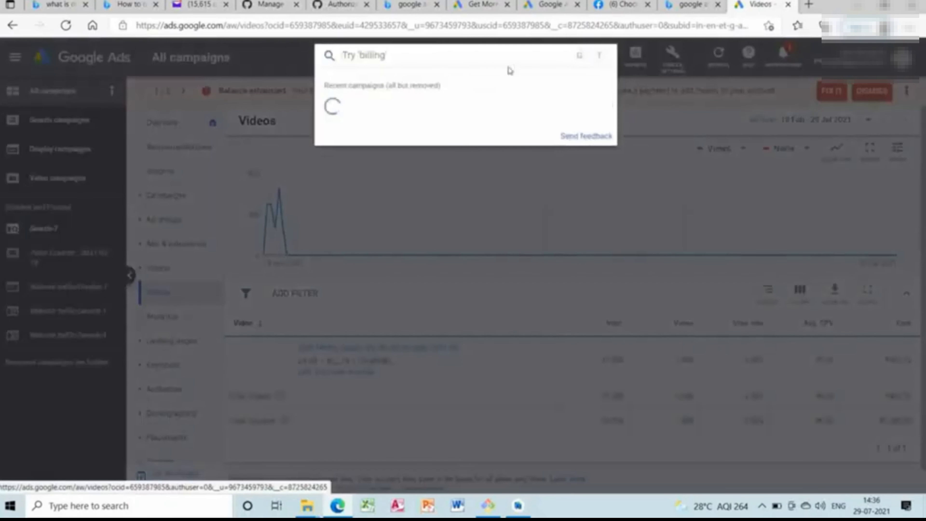
{"action": "type", "text": "new cam"}
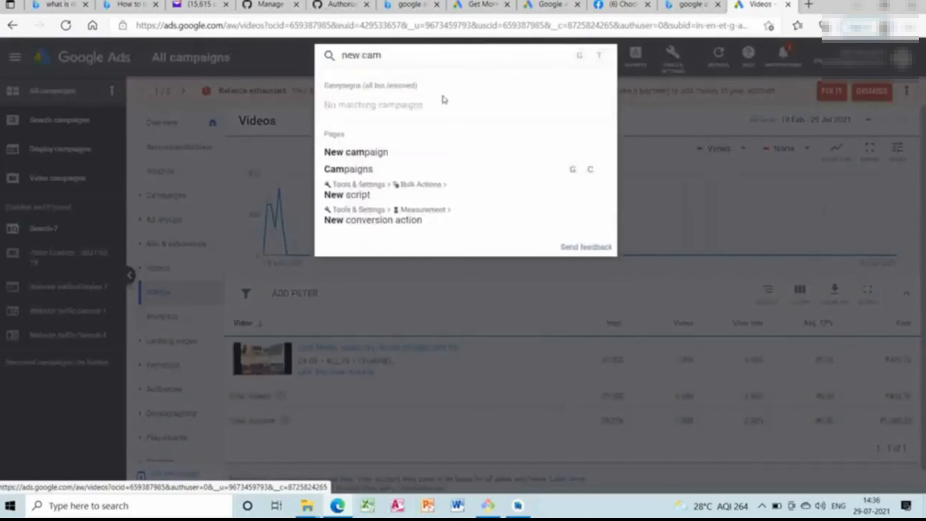
{"action": "left_click", "coordinate": [399, 158]}
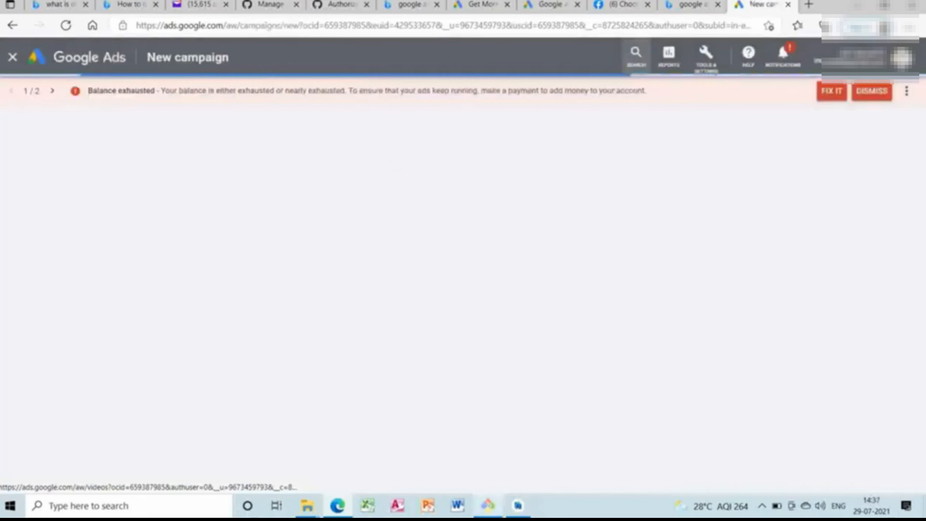
{"action": "mouse_move", "coordinate": [488, 505]}
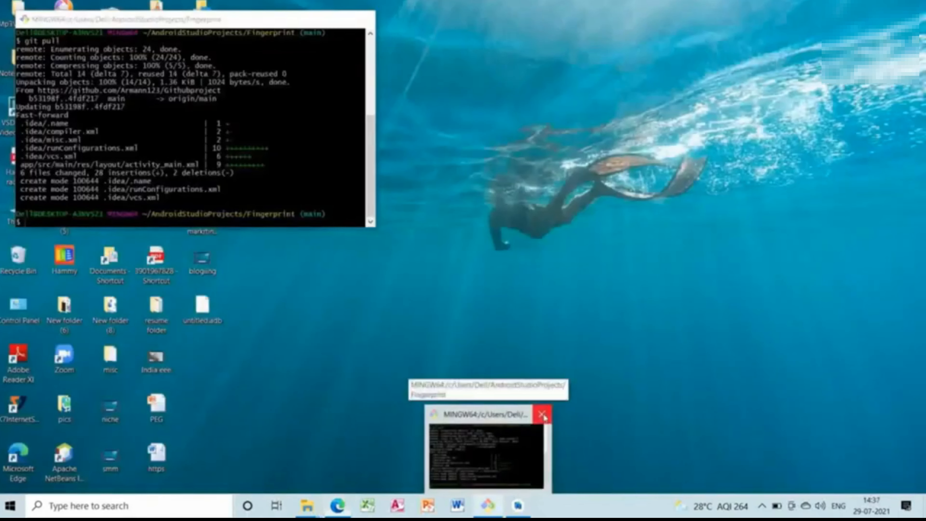
{"action": "left_click", "coordinate": [543, 415]}
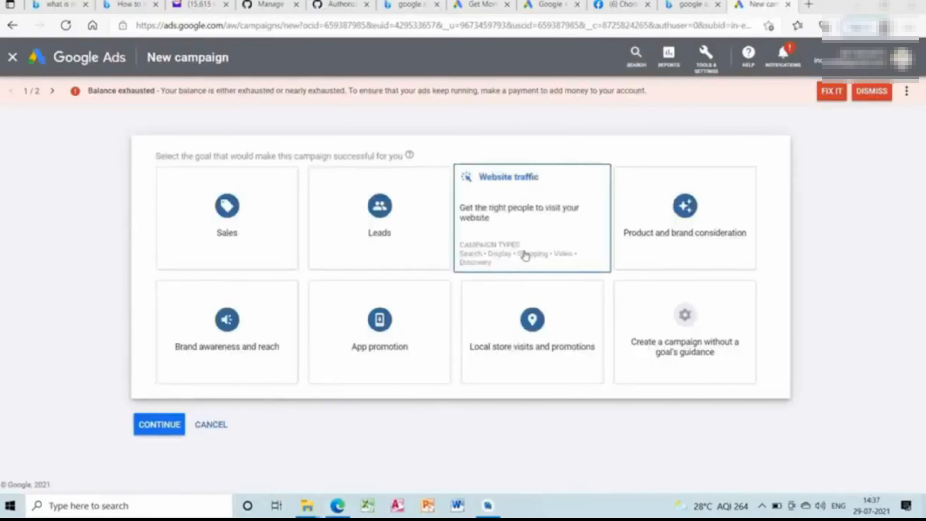
Choose Website traffic as the campaign goal and Search as the campaign type.
{"action": "left_click", "coordinate": [525, 255]}
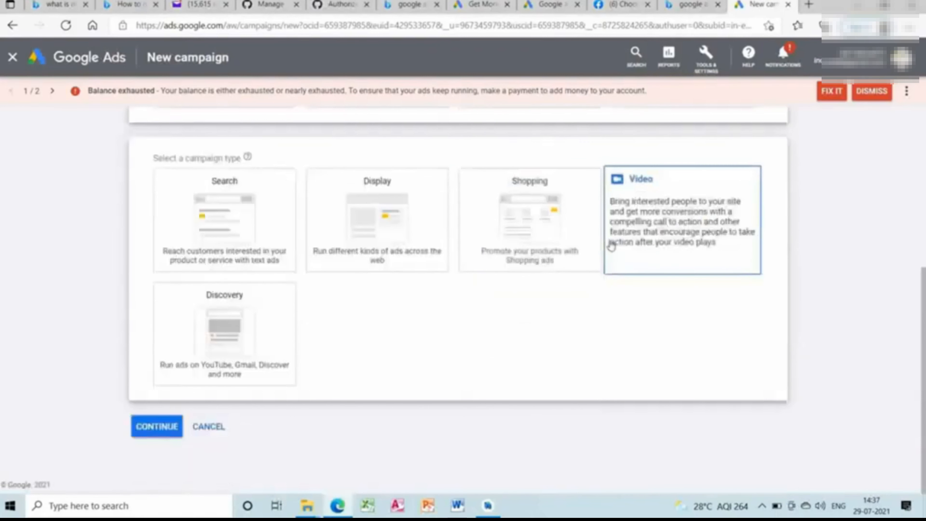
{"action": "left_click", "coordinate": [276, 207]}
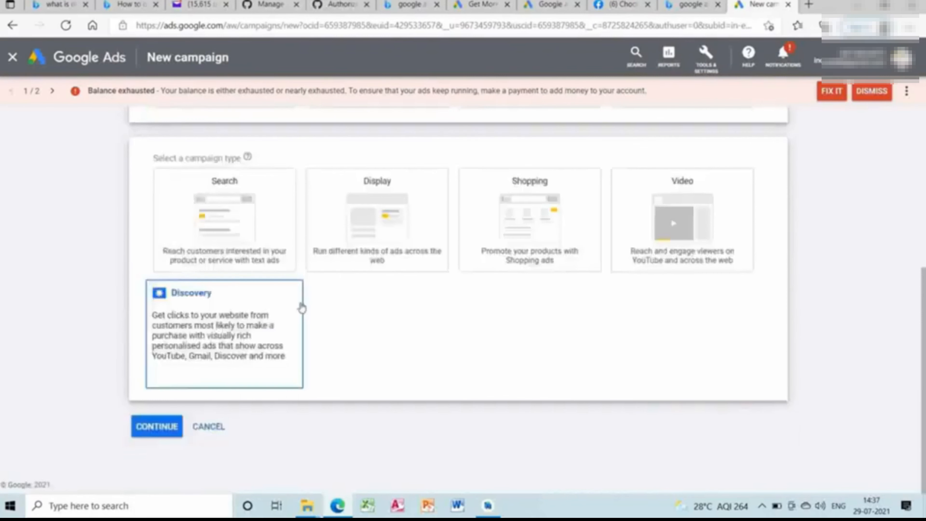
{"action": "left_click", "coordinate": [233, 239]}
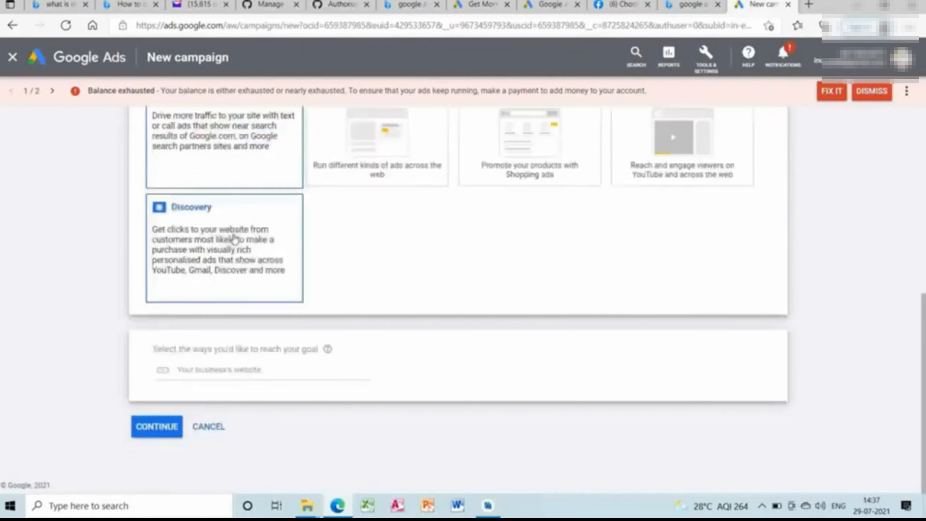
Try to continue with the saved entry "Cosmetics adda" as the business's website.
{"action": "left_click", "coordinate": [229, 372]}
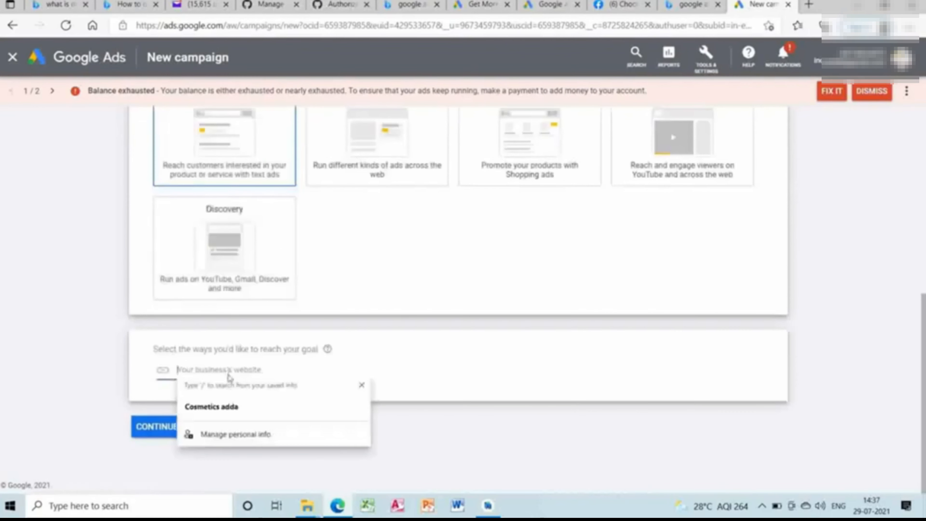
{"action": "left_click", "coordinate": [230, 407]}
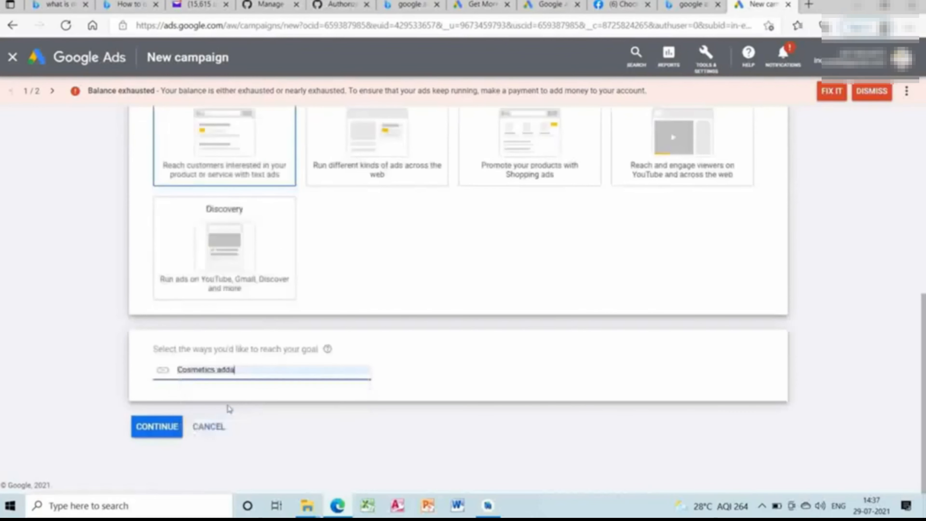
{"action": "left_click", "coordinate": [159, 428]}
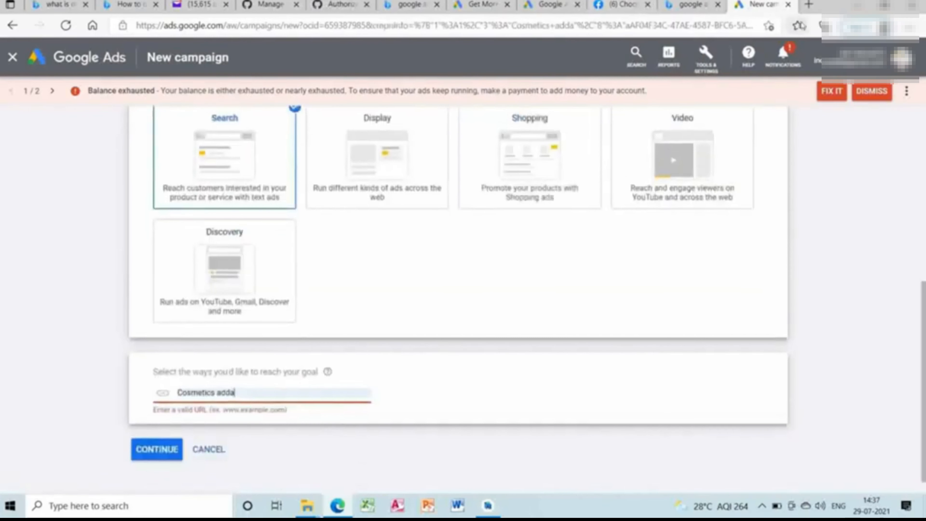
{"action": "left_click", "coordinate": [317, 390]}
{"action": "key", "text": "BackSpace"}
{"action": "key", "text": "BackSpace"}
{"action": "key", "text": "BackSpace"}
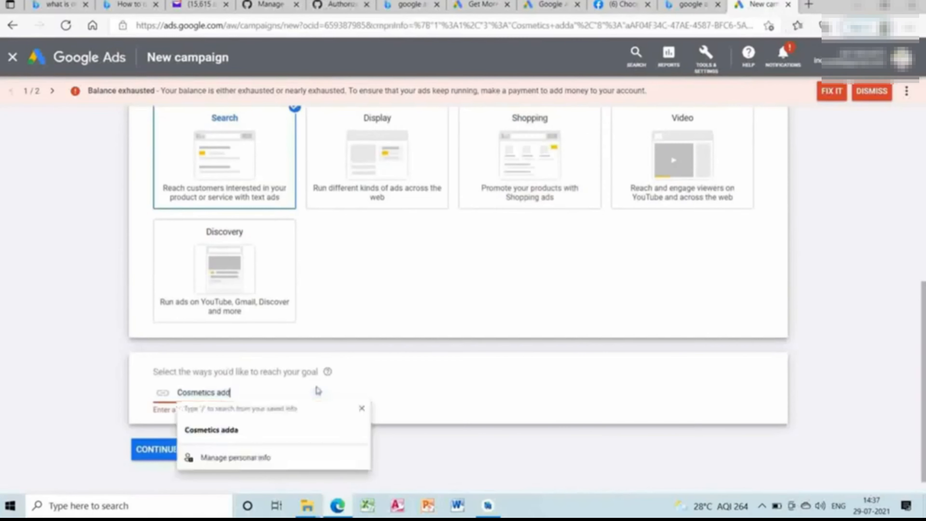
{"action": "key", "text": "BackSpace"}
{"action": "key", "text": "BackSpace"}
{"action": "key", "text": "BackSpace"}
{"action": "key", "text": "BackSpace"}
{"action": "key", "text": "BackSpace"}
{"action": "key", "text": "BackSpace"}
{"action": "key", "text": "BackSpace"}
{"action": "key", "text": "BackSpace"}
{"action": "key", "text": "BackSpace"}
{"action": "key", "text": "BackSpace"}
{"action": "key", "text": "BackSpace"}
{"action": "type", "text": "h"}
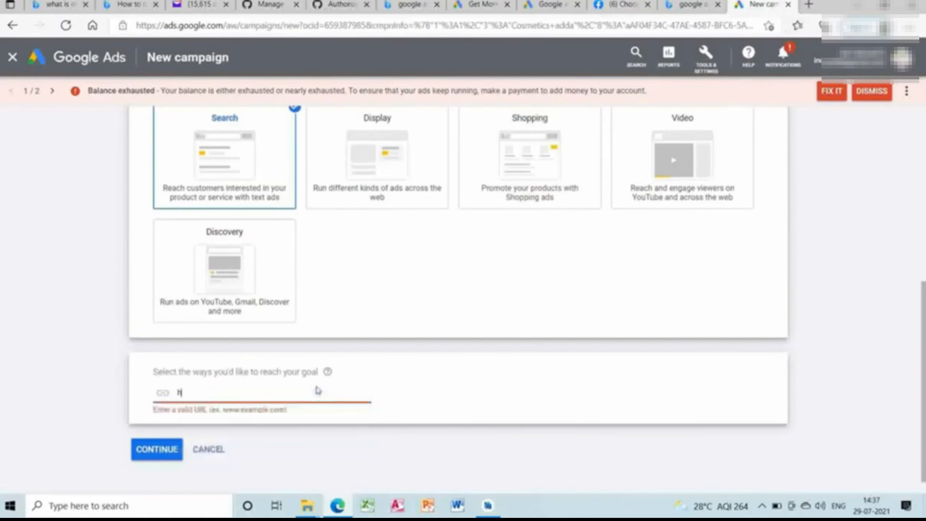
{"action": "type", "text": "ttps://cosmeticsa"}
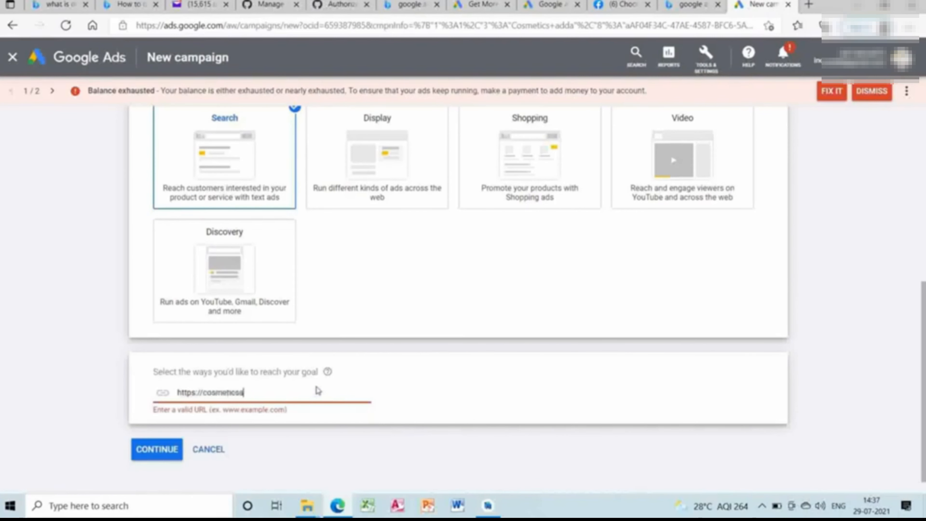
{"action": "type", "text": "dda.in"}
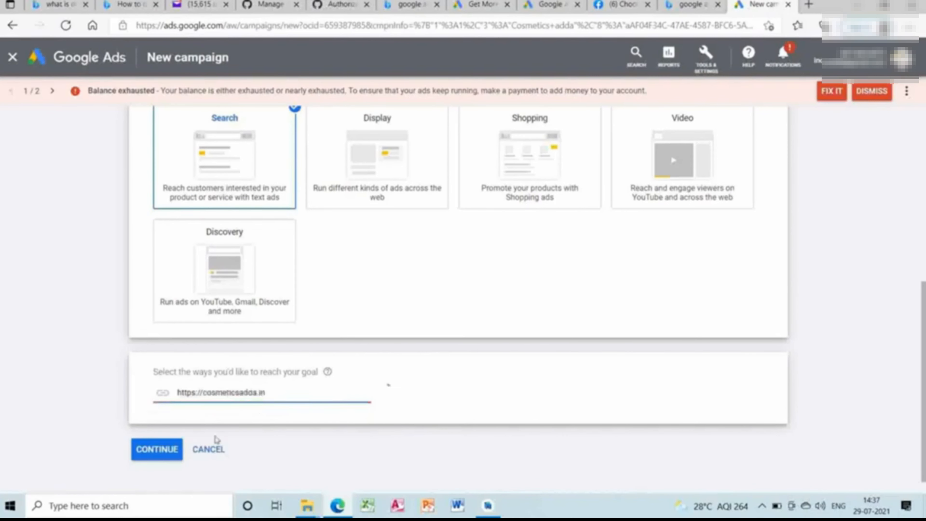
{"action": "left_click", "coordinate": [178, 459]}
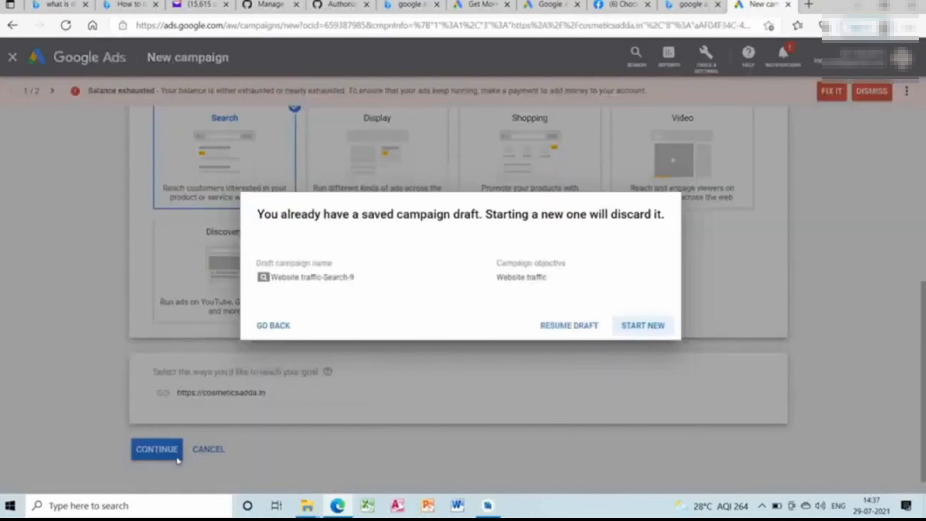
{"action": "left_click", "coordinate": [642, 325]}
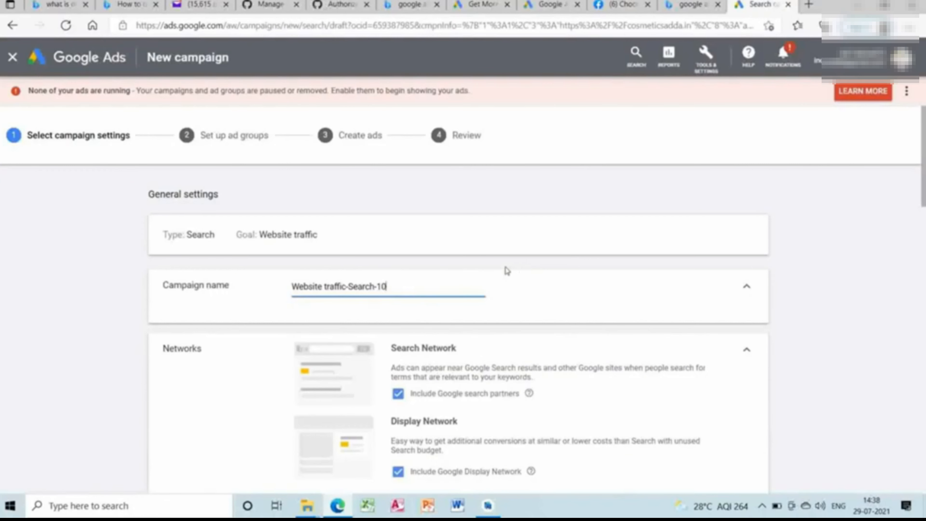
Rename the campaign as Web hosting ads.
{"action": "key", "text": "BackSpace"}
{"action": "key", "text": "BackSpace"}
{"action": "key", "text": "BackSpace"}
{"action": "key", "text": "BackSpace"}
{"action": "key", "text": "BackSpace"}
{"action": "key", "text": "BackSpace"}
{"action": "key", "text": "BackSpace"}
{"action": "key", "text": "BackSpace"}
{"action": "key", "text": "BackSpace"}
{"action": "key", "text": "BackSpace"}
{"action": "key", "text": "BackSpace"}
{"action": "key", "text": "BackSpace"}
{"action": "key", "text": "BackSpace"}
{"action": "key", "text": "BackSpace"}
{"action": "key", "text": "BackSpace"}
{"action": "key", "text": "BackSpace"}
{"action": "key", "text": "BackSpace"}
{"action": "key", "text": "BackSpace"}
{"action": "key", "text": "BackSpace"}
{"action": "key", "text": "BackSpace"}
{"action": "key", "text": "BackSpace"}
{"action": "key", "text": "BackSpace"}
{"action": "key", "text": "BackSpace"}
{"action": "key", "text": "BackSpace"}
{"action": "key", "text": "BackSpace"}
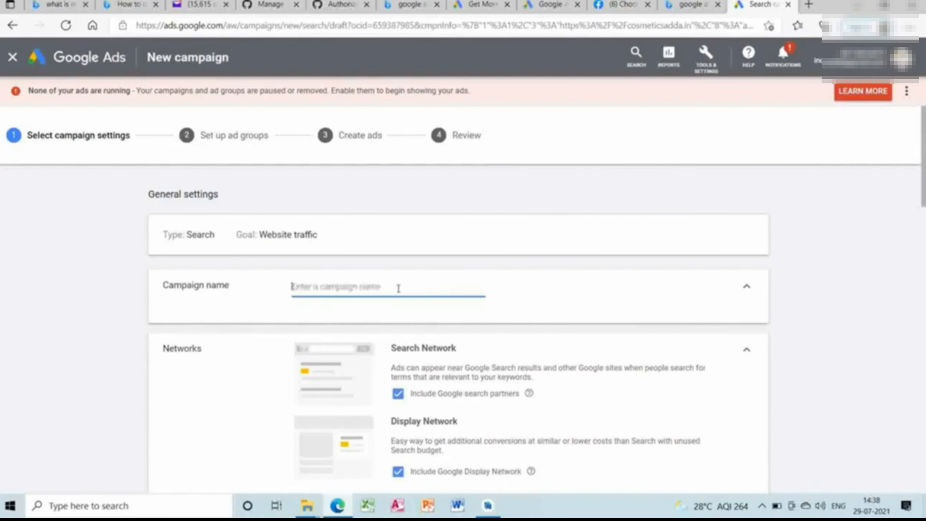
{"action": "type", "text": "Web hostin"}
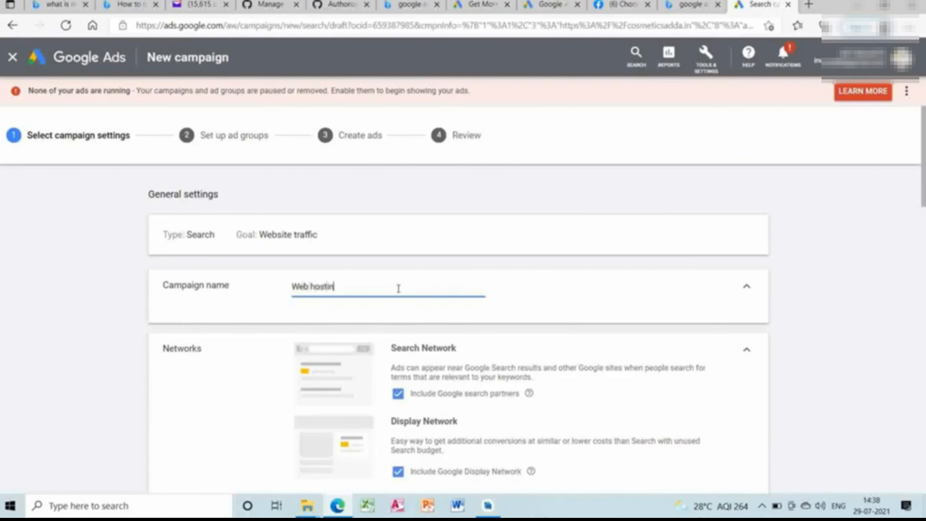
{"action": "type", "text": "g ads"}
Set the campaign's target location to India and expand the location options.
{"action": "left_click", "coordinate": [925, 304]}
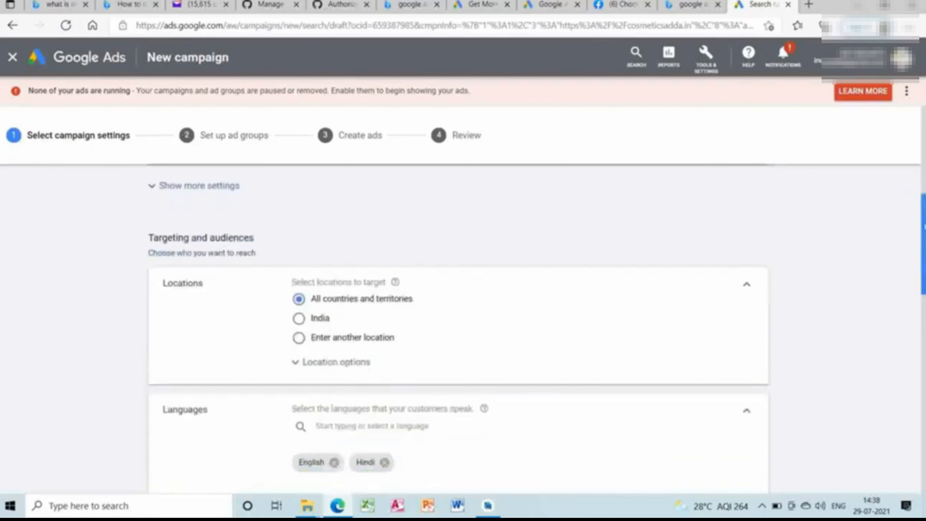
{"action": "scroll", "coordinate": [464, 328], "scroll_direction": "up", "scroll_amount": 7}
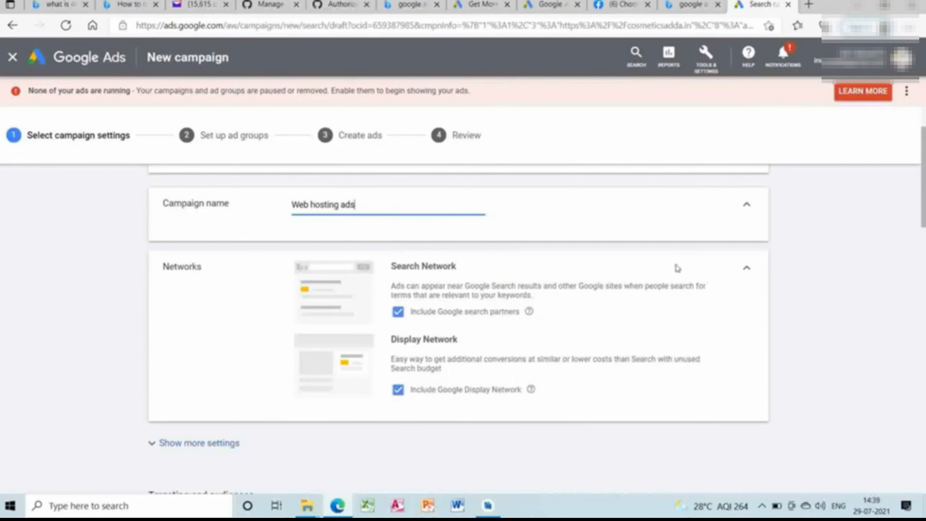
{"action": "scroll", "coordinate": [924, 267], "scroll_direction": "down", "scroll_amount": 5}
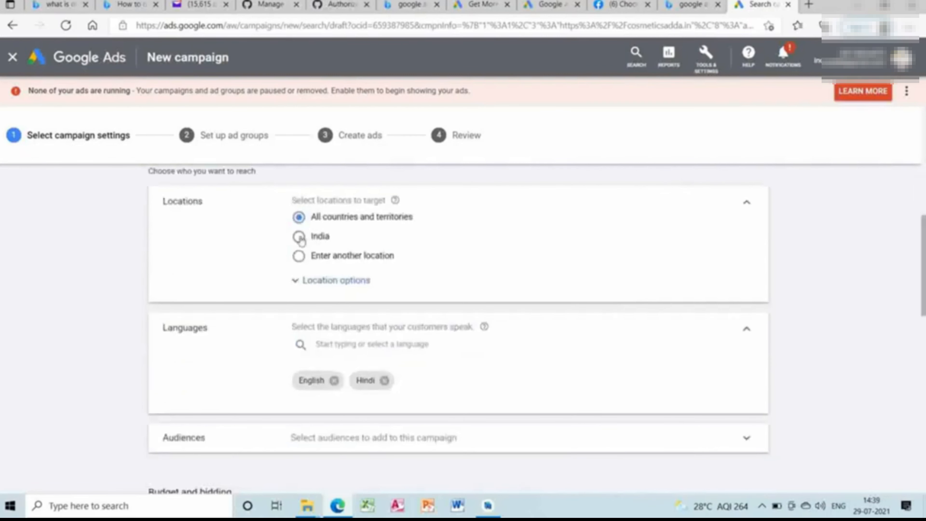
{"action": "left_click", "coordinate": [299, 237]}
{"action": "left_click", "coordinate": [304, 289]}
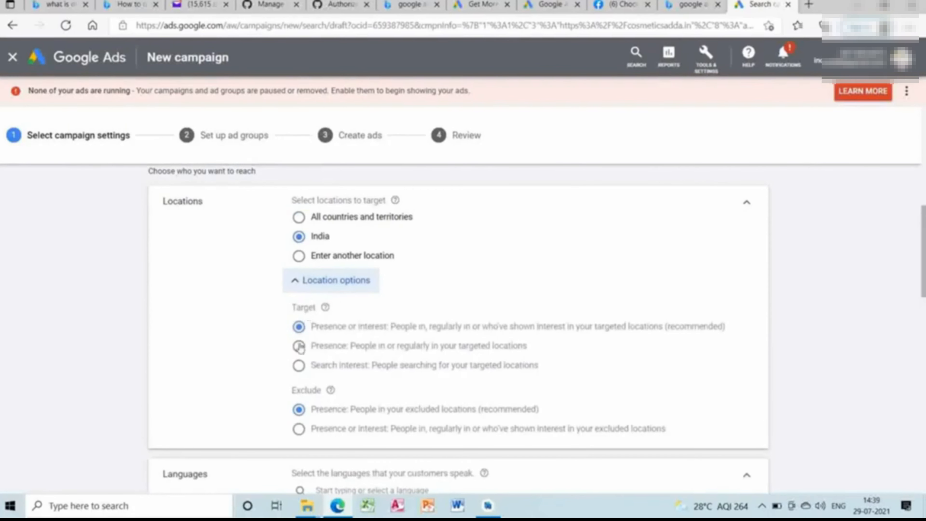
Switch the campaign's location targeting to Enter another location.
{"action": "left_click", "coordinate": [300, 257]}
{"action": "left_click", "coordinate": [357, 281]}
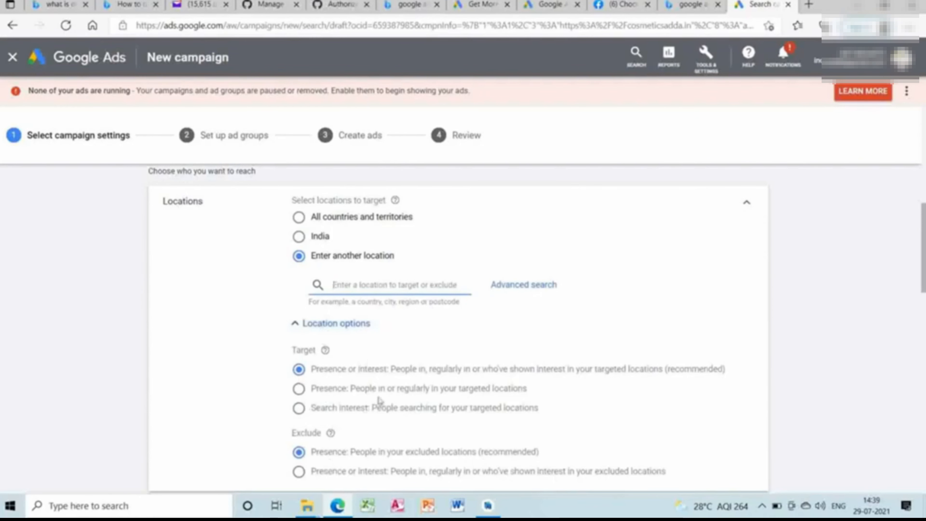
Look through the list of languages available for the campaign, leaving the language selection as it is.
{"action": "scroll", "coordinate": [913, 302], "scroll_direction": "down", "scroll_amount": 8}
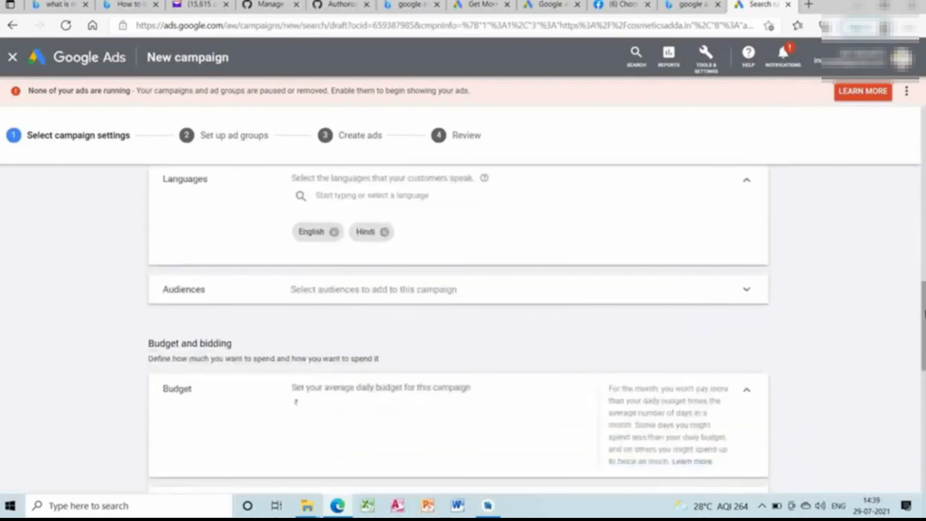
{"action": "left_click", "coordinate": [417, 197]}
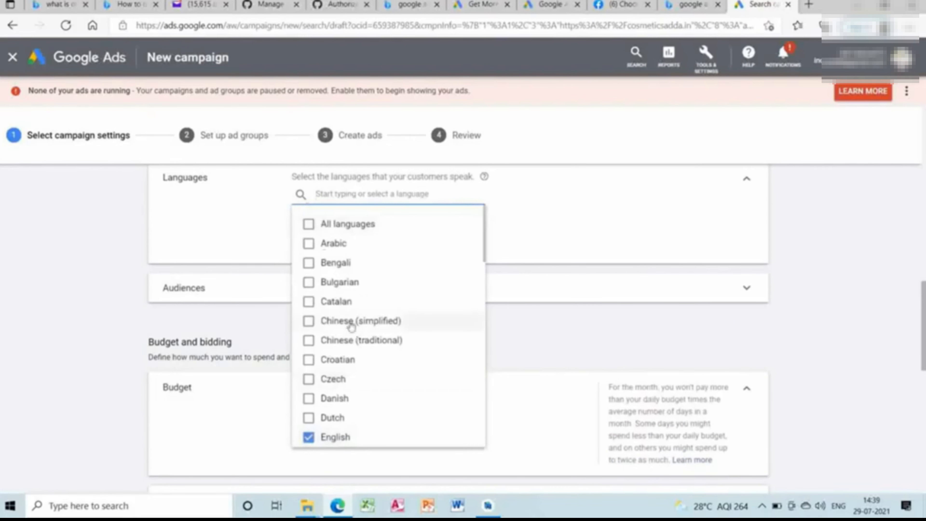
{"action": "left_click", "coordinate": [533, 344]}
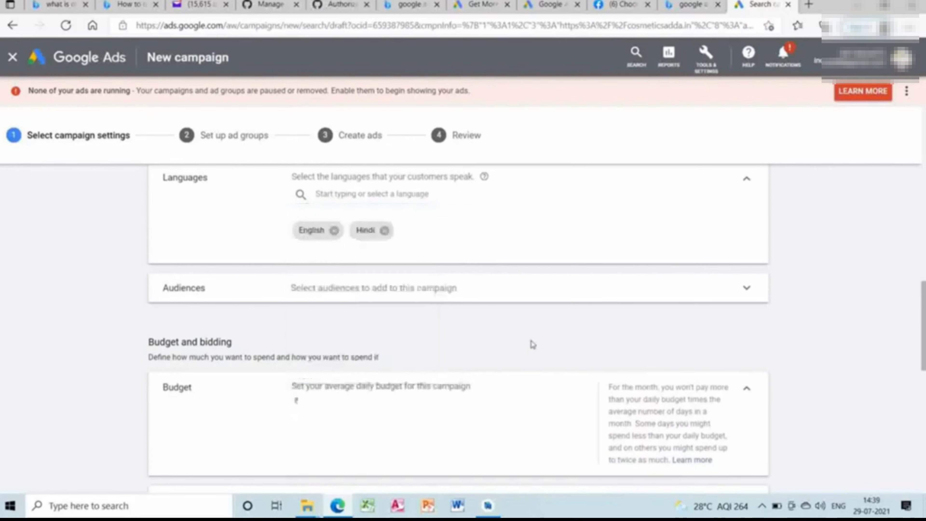
{"action": "left_click", "coordinate": [365, 198]}
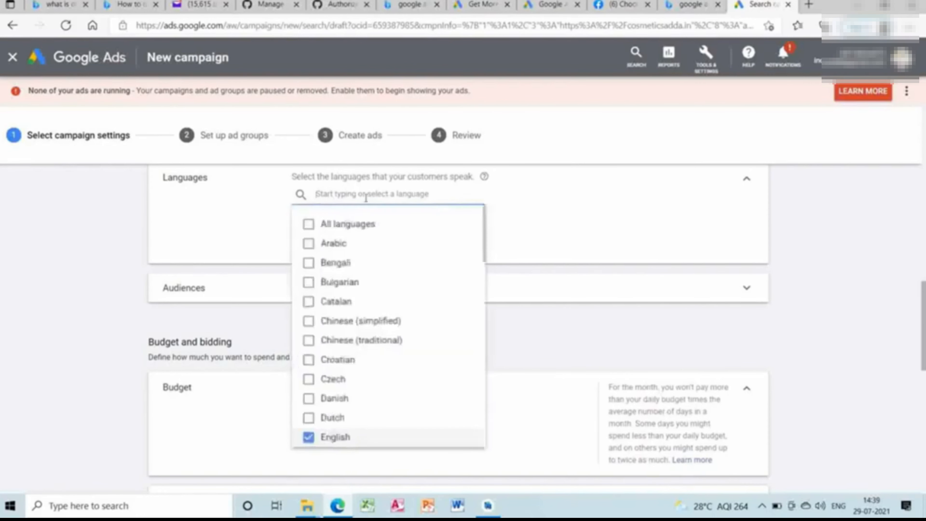
{"action": "left_click", "coordinate": [534, 351]}
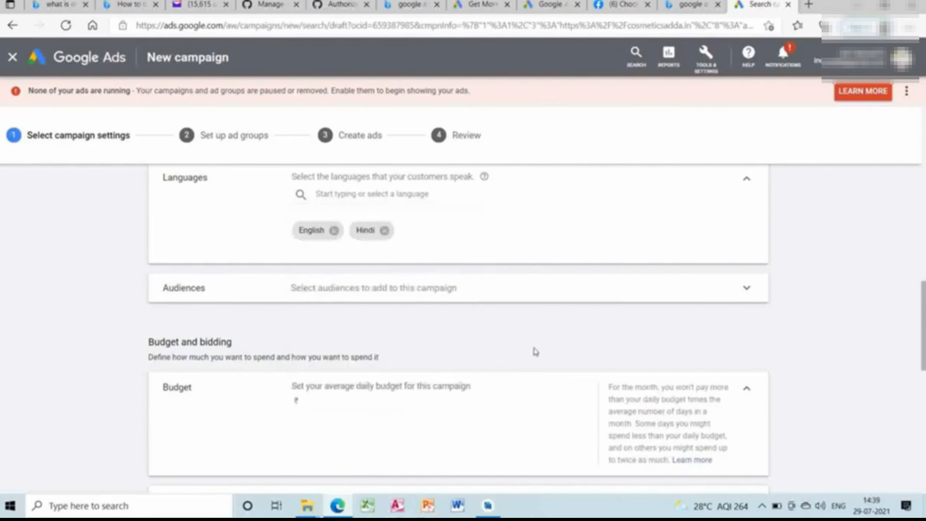
Search the campaign's audiences for "Web hosting" and add the in-market audiences Web Hosting and Domain Registration.
{"action": "left_click", "coordinate": [697, 293]}
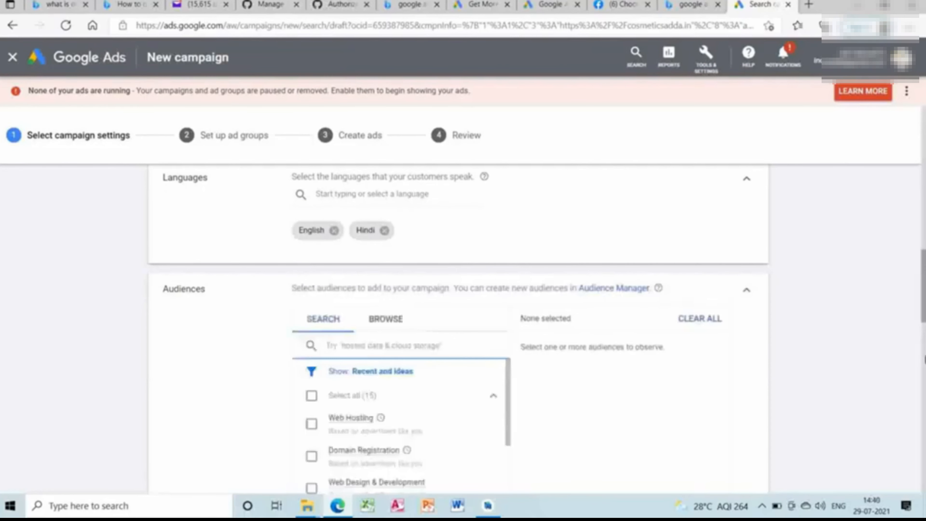
{"action": "scroll", "coordinate": [458, 328], "scroll_direction": "down", "scroll_amount": 5}
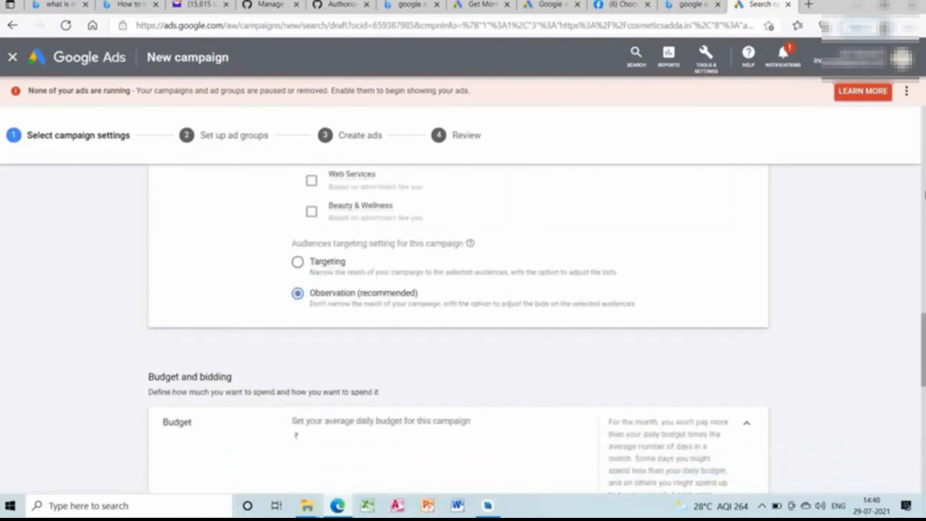
{"action": "scroll", "coordinate": [903, 397], "scroll_direction": "up", "scroll_amount": 5}
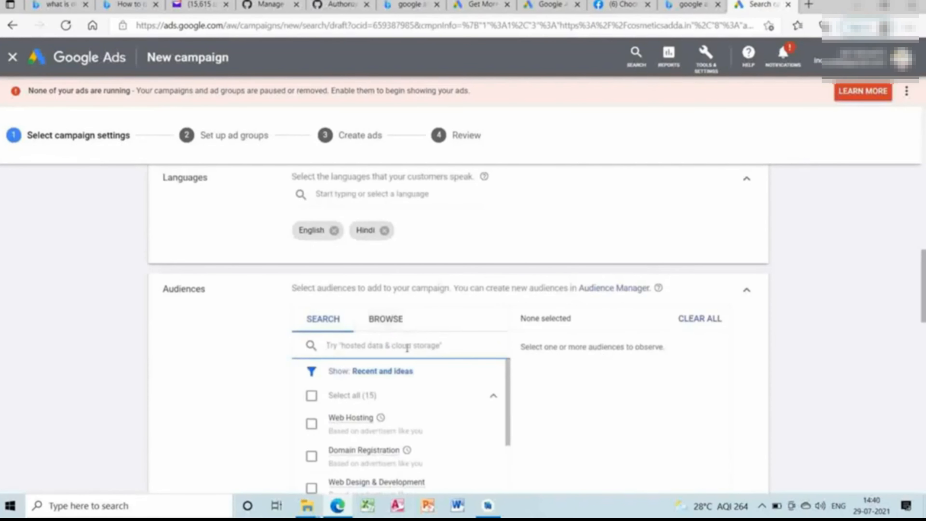
{"action": "type", "text": "Web H"}
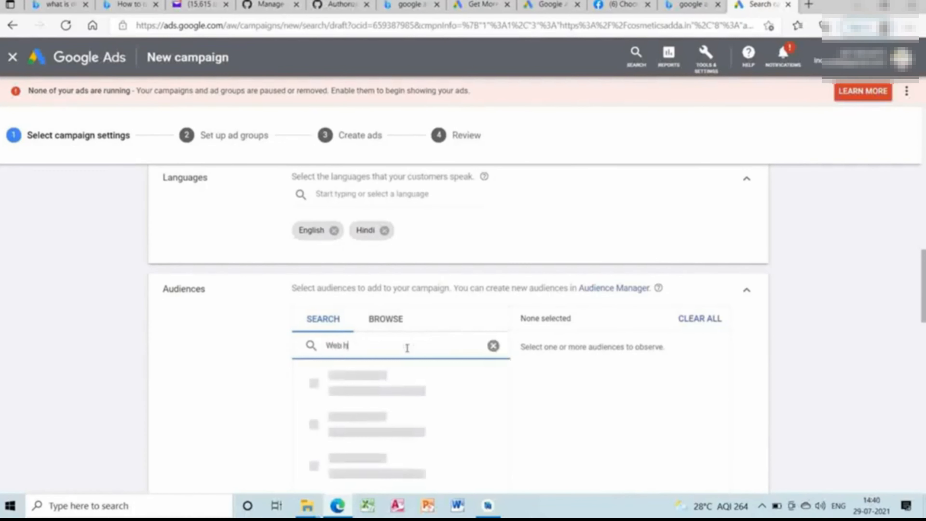
{"action": "type", "text": "osting"}
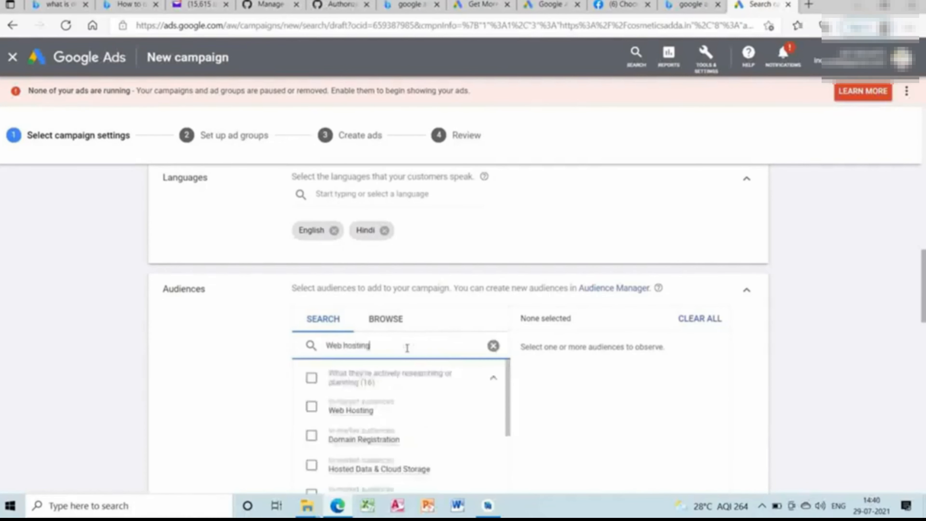
{"action": "left_click", "coordinate": [312, 407]}
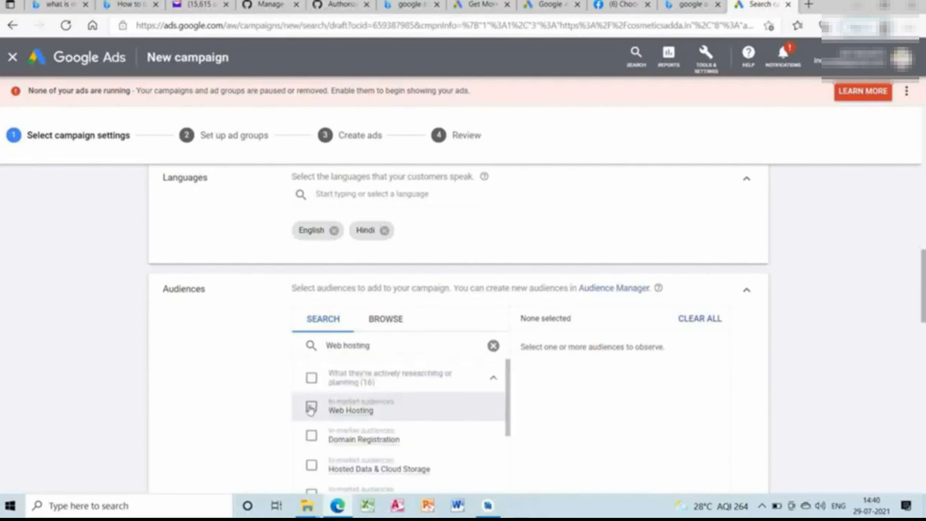
{"action": "left_click", "coordinate": [312, 437]}
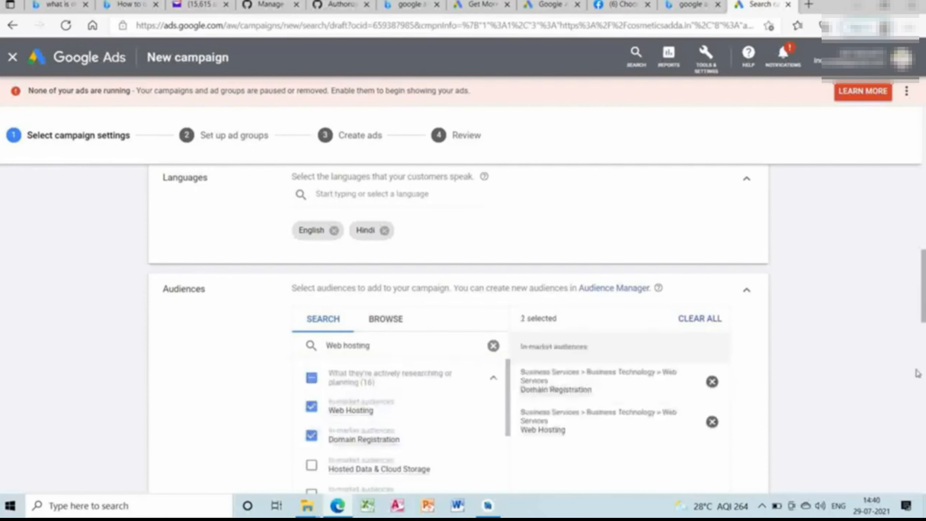
Add the in-market audiences Email Marketing Services and Hosted Data & Cloud Storage to the campaign.
{"action": "scroll", "coordinate": [716, 233], "scroll_direction": "down", "scroll_amount": 5}
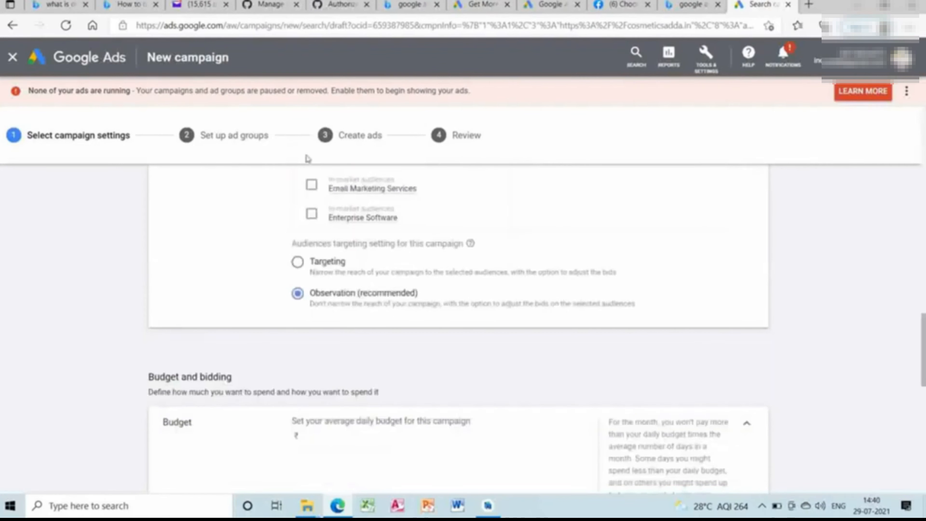
{"action": "left_click", "coordinate": [312, 186]}
{"action": "scroll", "coordinate": [759, 318], "scroll_direction": "up", "scroll_amount": 5}
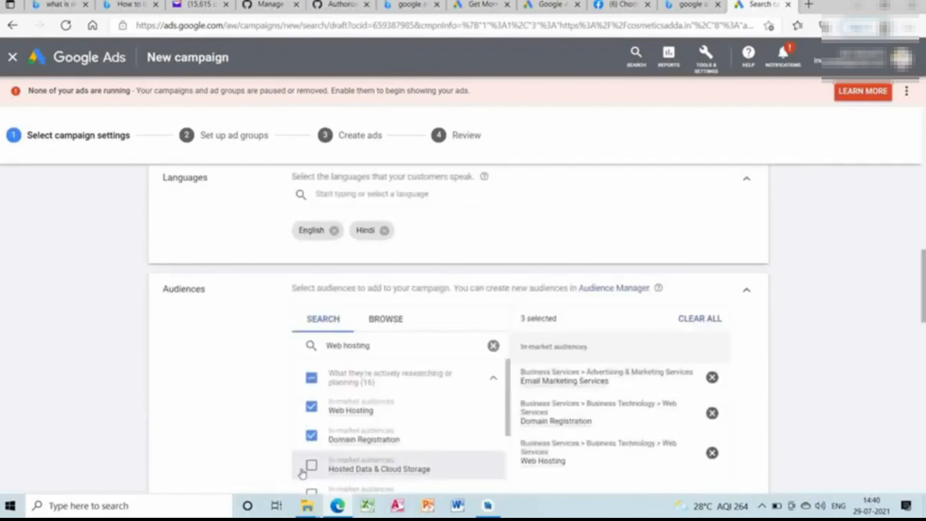
{"action": "left_click", "coordinate": [312, 466]}
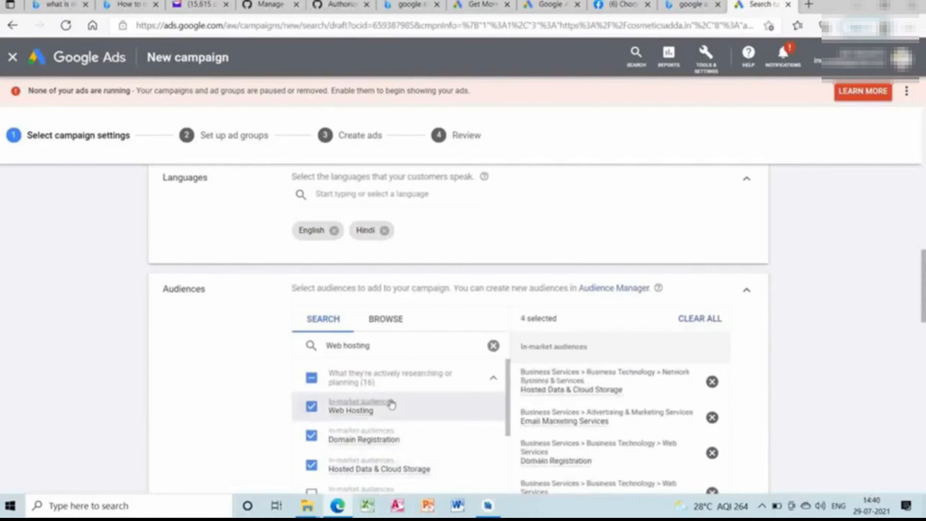
Browse the audience categories and look at the detailed demographics under Who they are.
{"action": "left_click", "coordinate": [401, 327]}
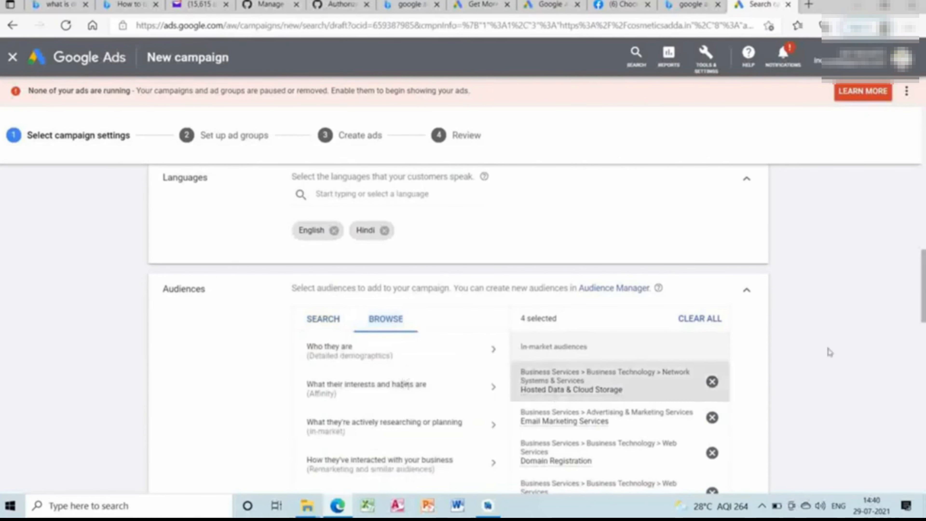
{"action": "left_click", "coordinate": [450, 354]}
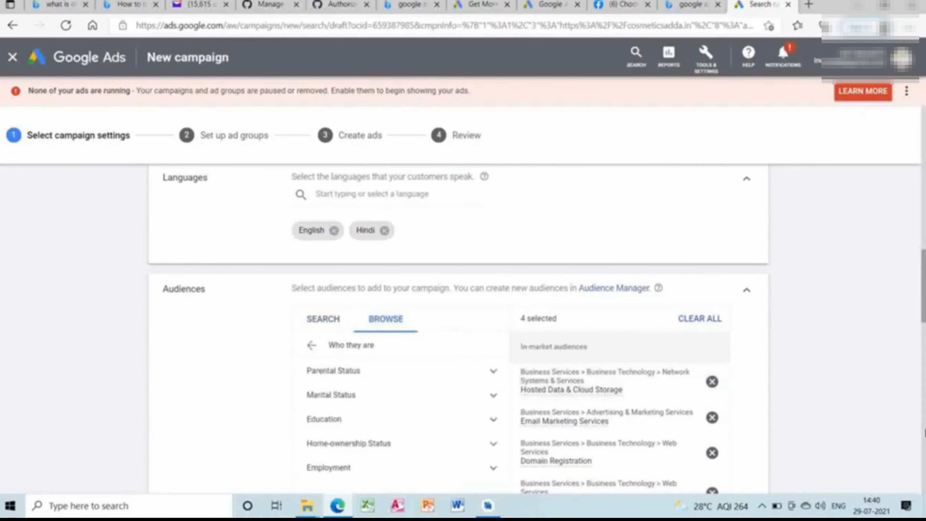
{"action": "left_click", "coordinate": [924, 431]}
Set the campaign's average daily budget to ₹200.
{"action": "scroll", "coordinate": [690, 298], "scroll_direction": "down", "scroll_amount": 7}
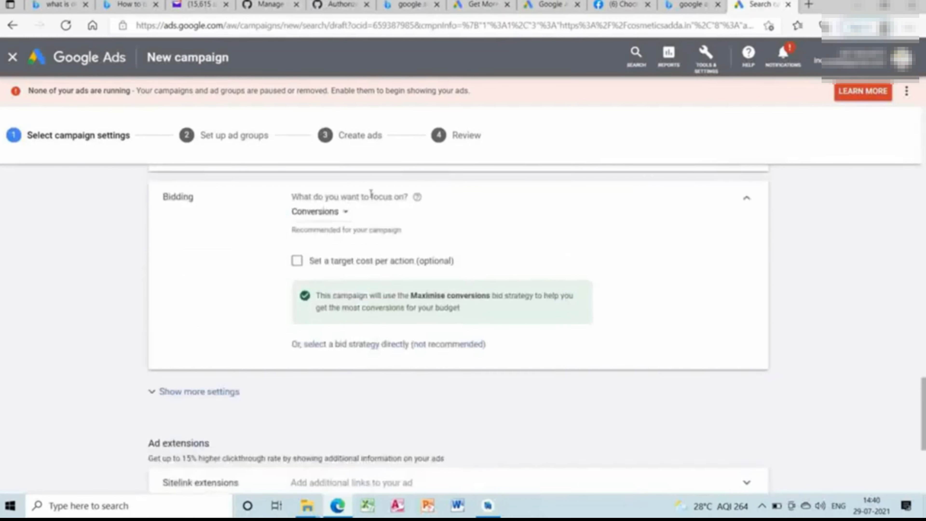
{"action": "left_click", "coordinate": [924, 323]}
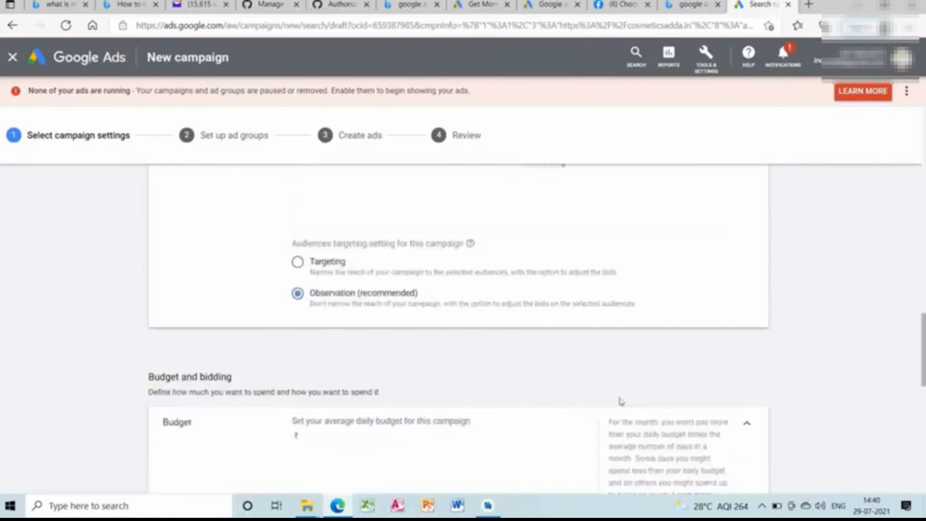
{"action": "left_click", "coordinate": [366, 437]}
{"action": "key", "text": "BackSpace"}
{"action": "key", "text": "BackSpace"}
{"action": "type", "text": "10000"}
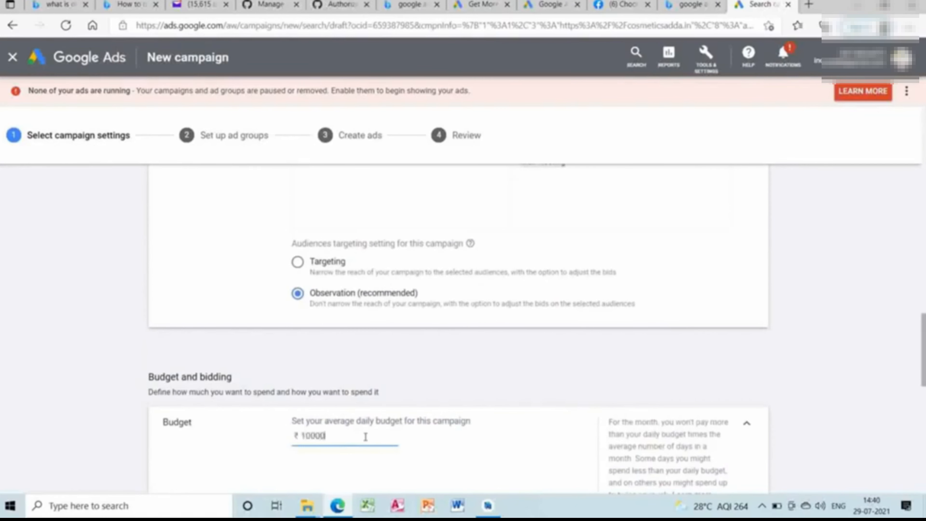
{"action": "key", "text": "BackSpace"}
{"action": "key", "text": "BackSpace"}
{"action": "key", "text": "BackSpace"}
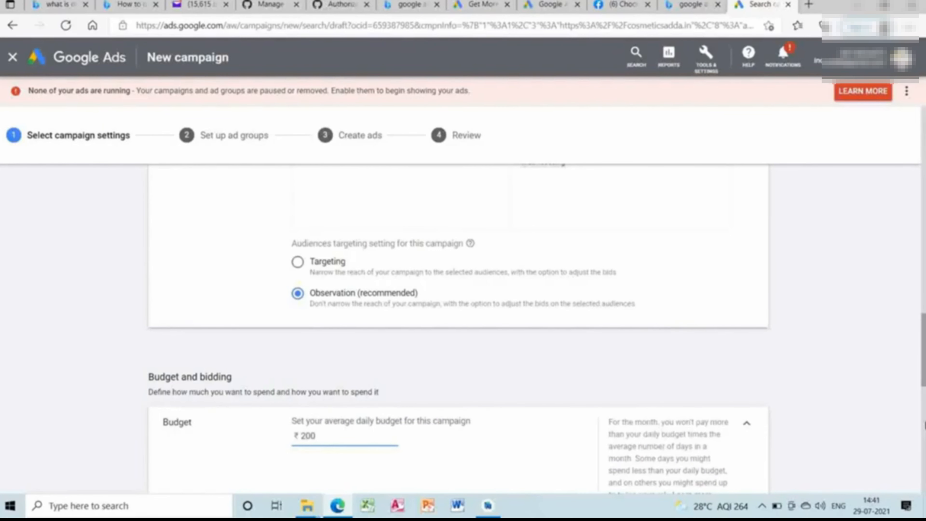
Review the campaign's audience, budget and bidding settings along with the available ad extensions.
{"action": "scroll", "coordinate": [924, 425], "scroll_direction": "down", "scroll_amount": 5}
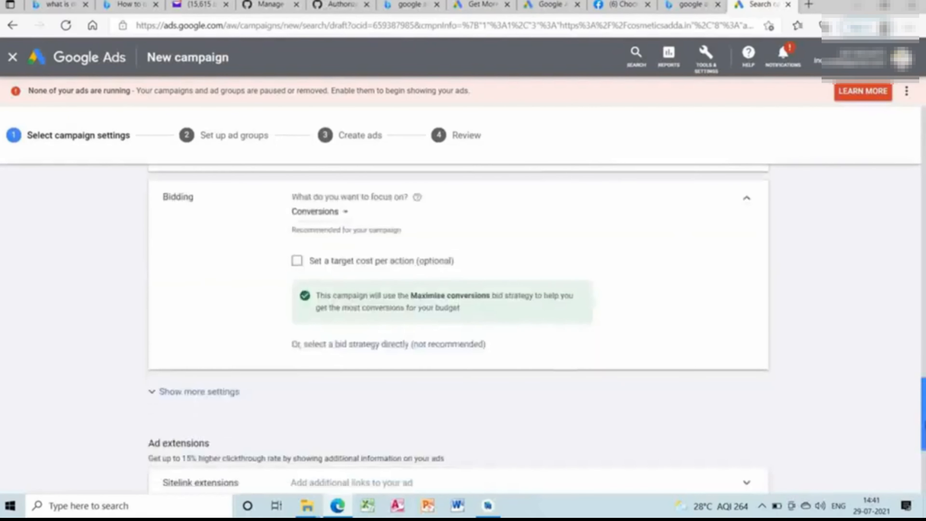
{"action": "scroll", "coordinate": [847, 297], "scroll_direction": "up", "scroll_amount": 6}
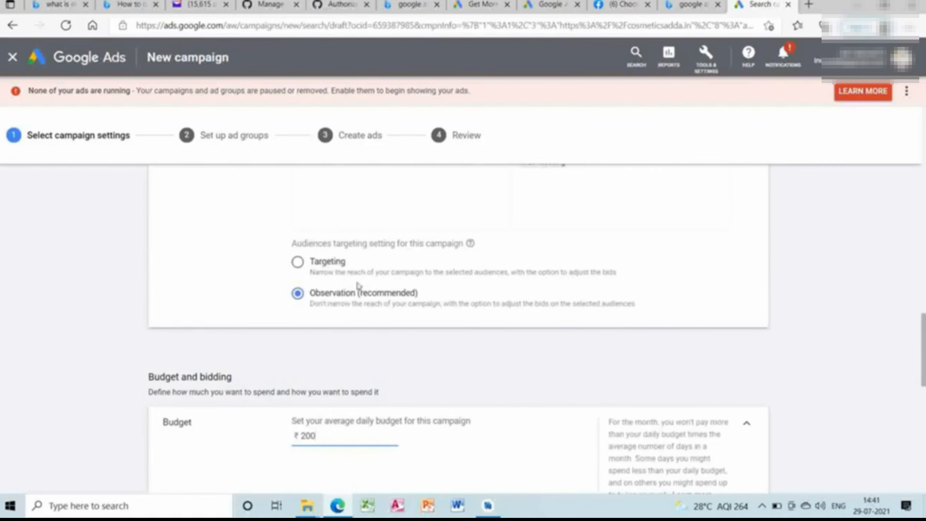
{"action": "scroll", "coordinate": [728, 207], "scroll_direction": "up", "scroll_amount": 5}
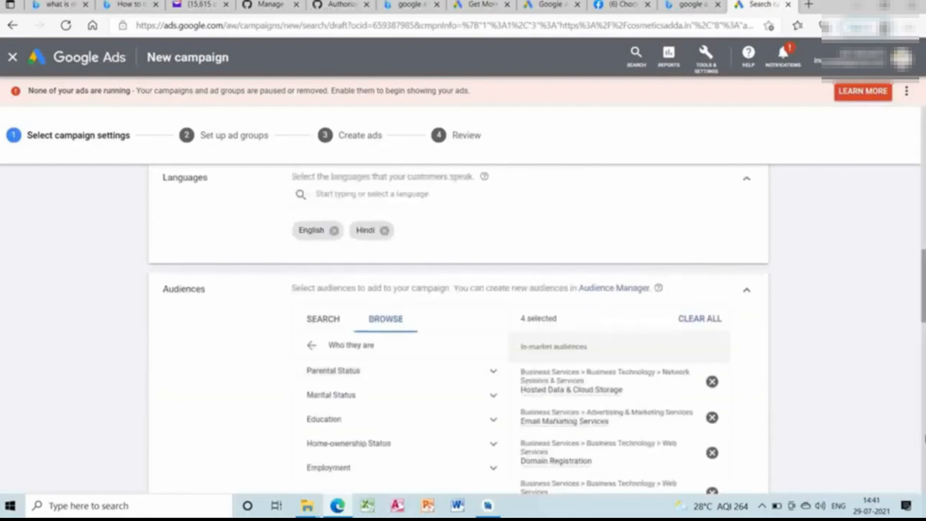
{"action": "scroll", "coordinate": [459, 328], "scroll_direction": "down", "scroll_amount": 15}
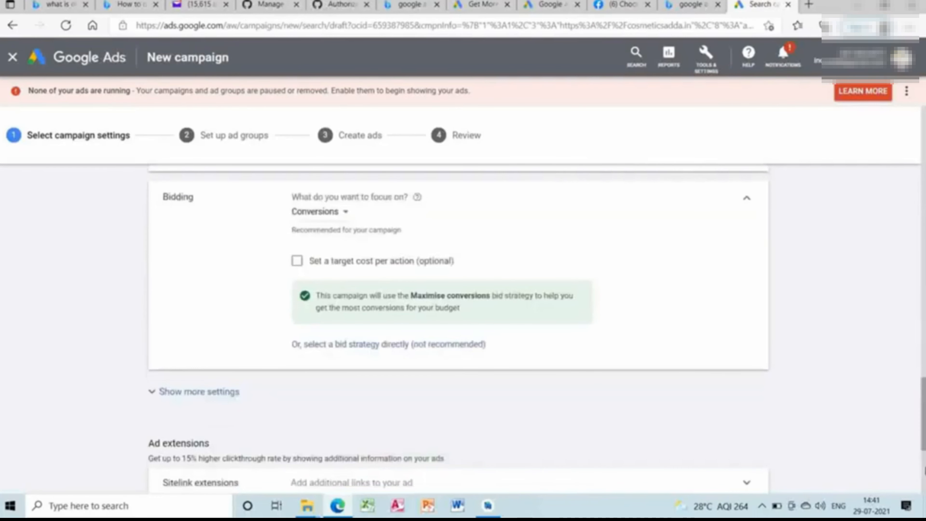
{"action": "scroll", "coordinate": [547, 271], "scroll_direction": "down", "scroll_amount": 5}
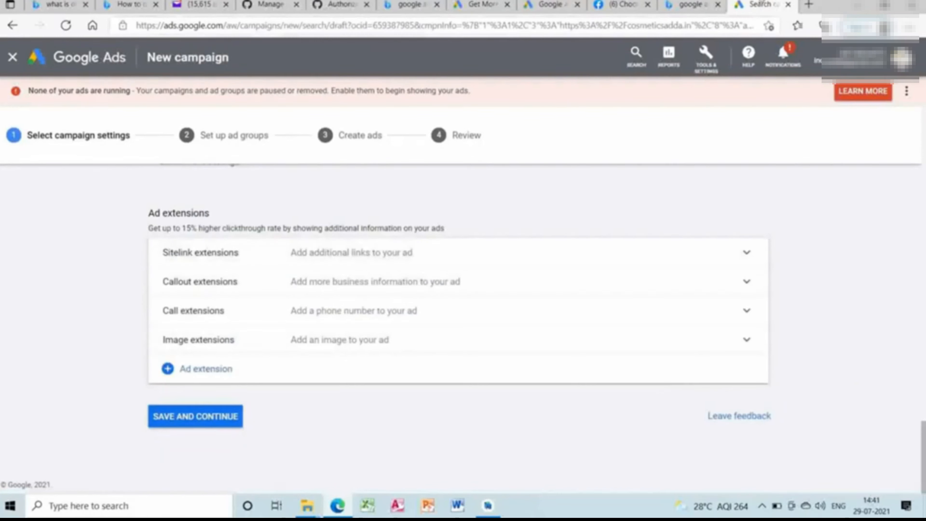
Search the web for "web hosting" in a new browser tab to see how search ads appear.
{"action": "left_click", "coordinate": [810, 5]}
{"action": "left_click", "coordinate": [653, 23]}
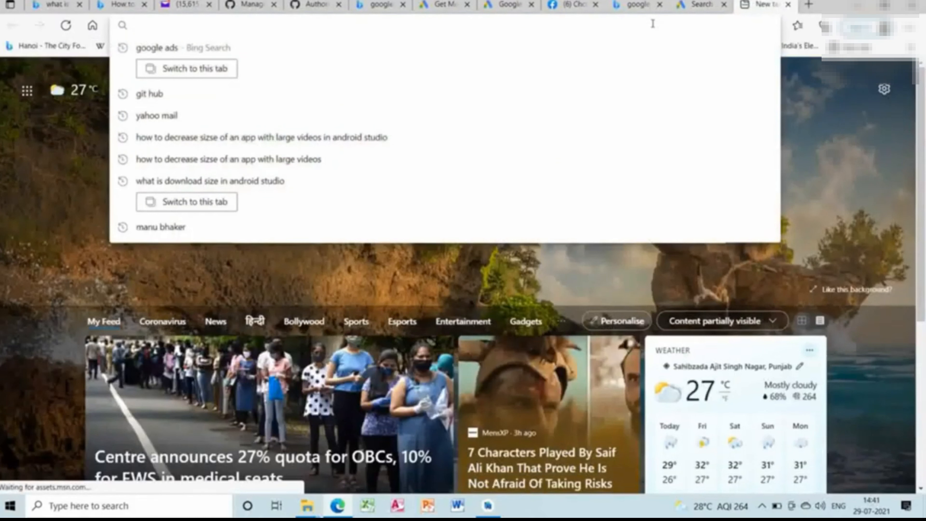
{"action": "type", "text": "s"}
{"action": "key", "text": "BackSpace"}
{"action": "key", "text": "BackSpace"}
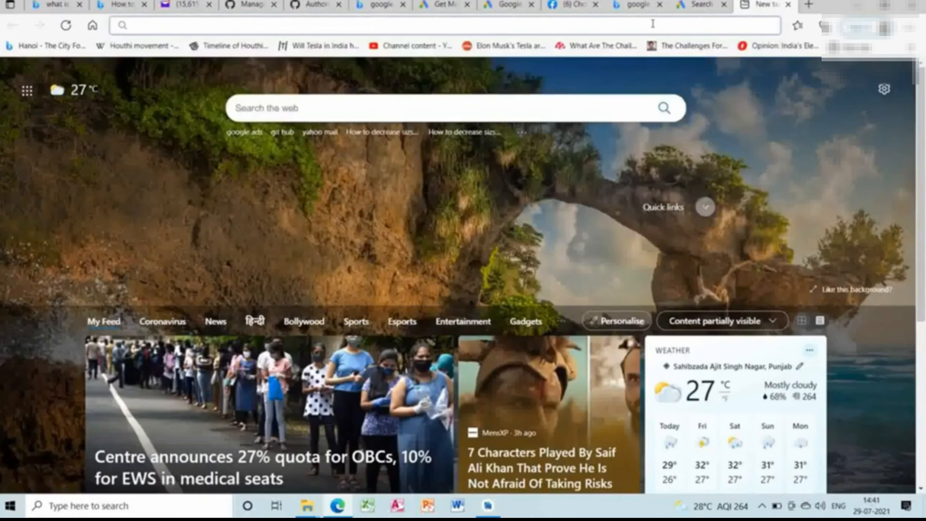
{"action": "type", "text": "Web h"}
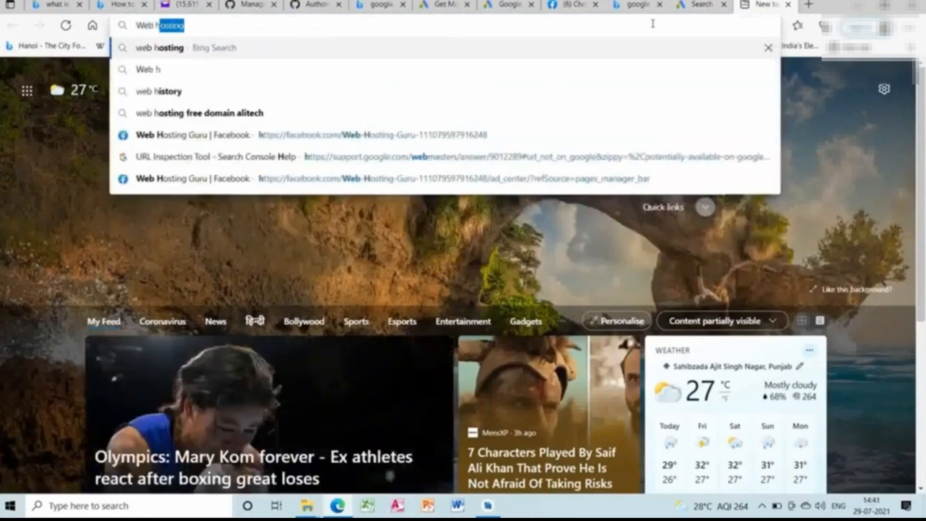
{"action": "type", "text": "osting"}
{"action": "key", "text": "Return"}
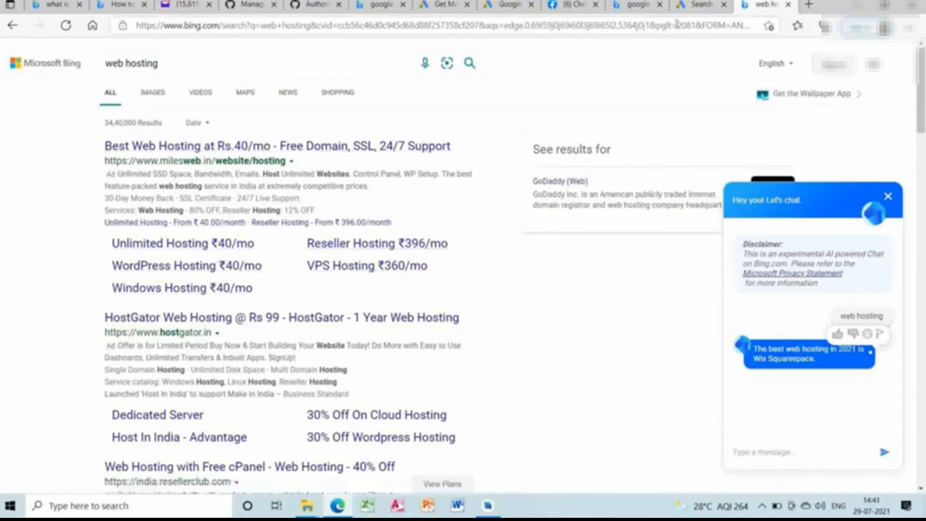
Return to the Google Ads campaign draft and try to save its settings and continue.
{"action": "left_click", "coordinate": [698, 4]}
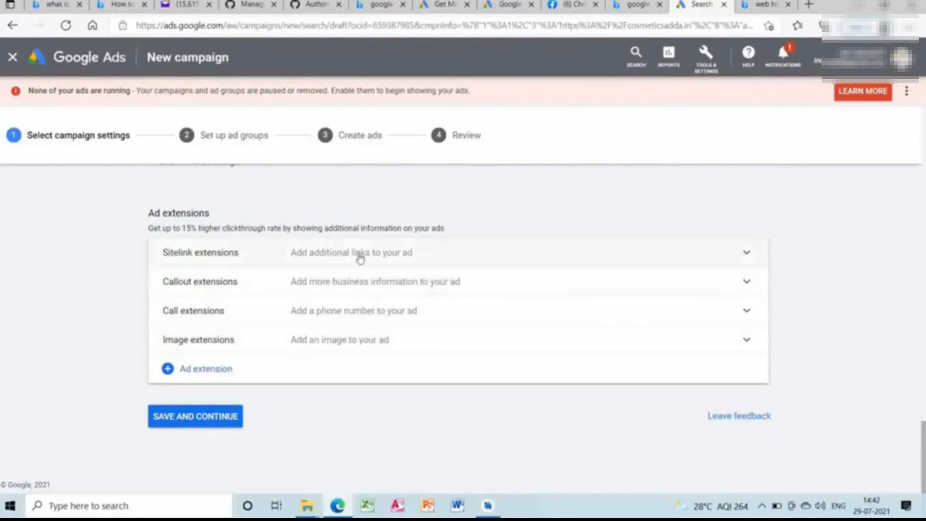
{"action": "left_click", "coordinate": [209, 419]}
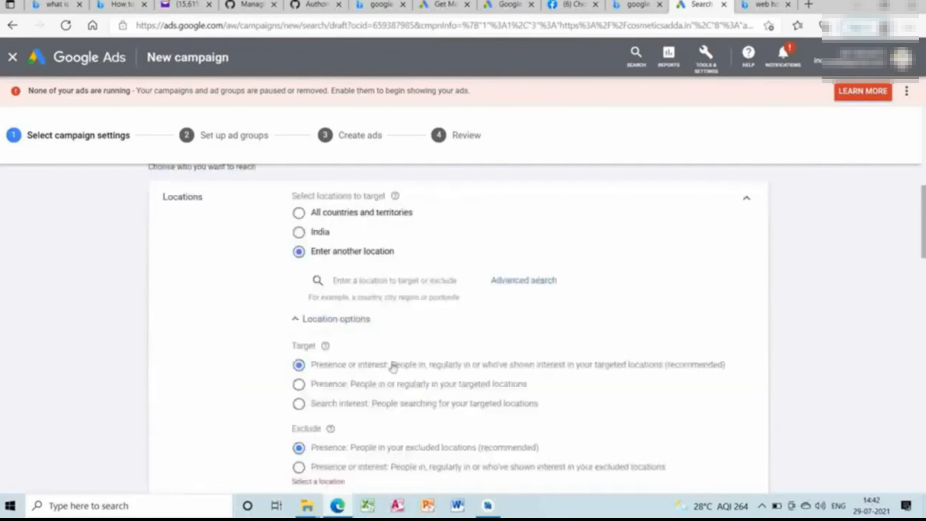
Set the campaign's target location back to India.
{"action": "left_click_drag", "start_coordinate": [925, 211], "coordinate": [878, 203]}
{"action": "left_click", "coordinate": [310, 268]}
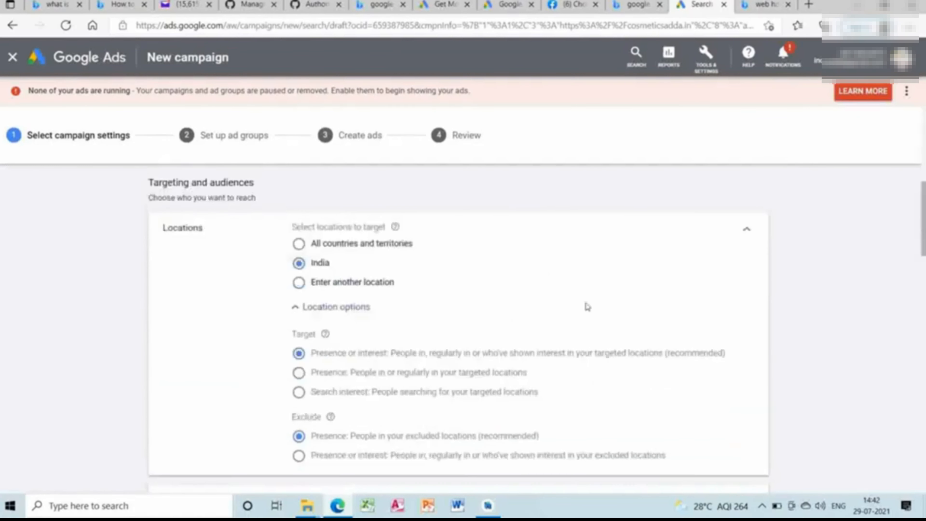
{"action": "scroll", "coordinate": [925, 328], "scroll_direction": "down", "scroll_amount": 9}
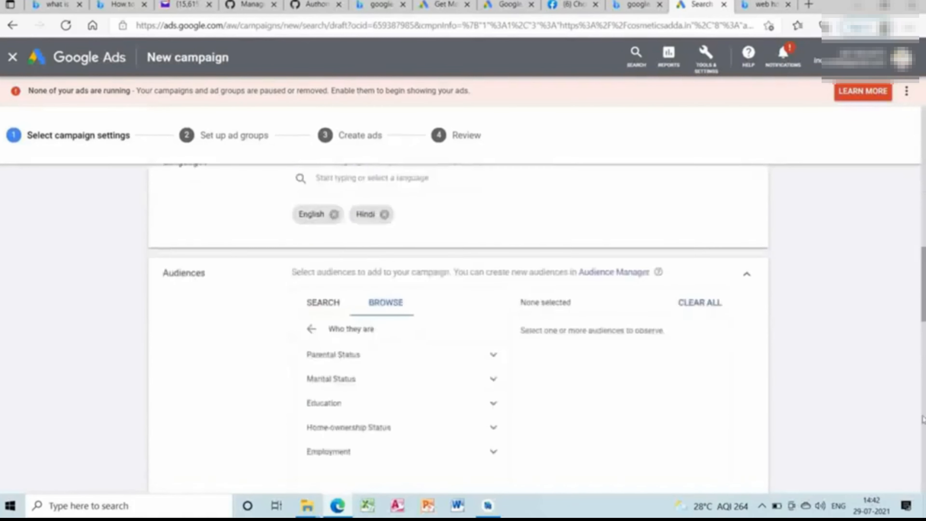
Save the campaign settings with the ad extensions left empty and continue to the ad group setup.
{"action": "scroll", "coordinate": [460, 328], "scroll_direction": "down", "scroll_amount": 5}
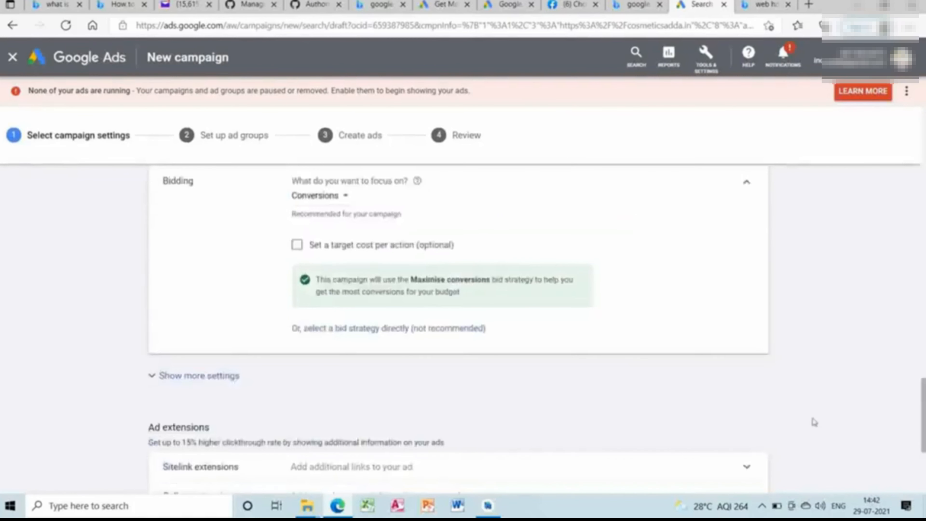
{"action": "scroll", "coordinate": [459, 328], "scroll_direction": "down", "scroll_amount": 5}
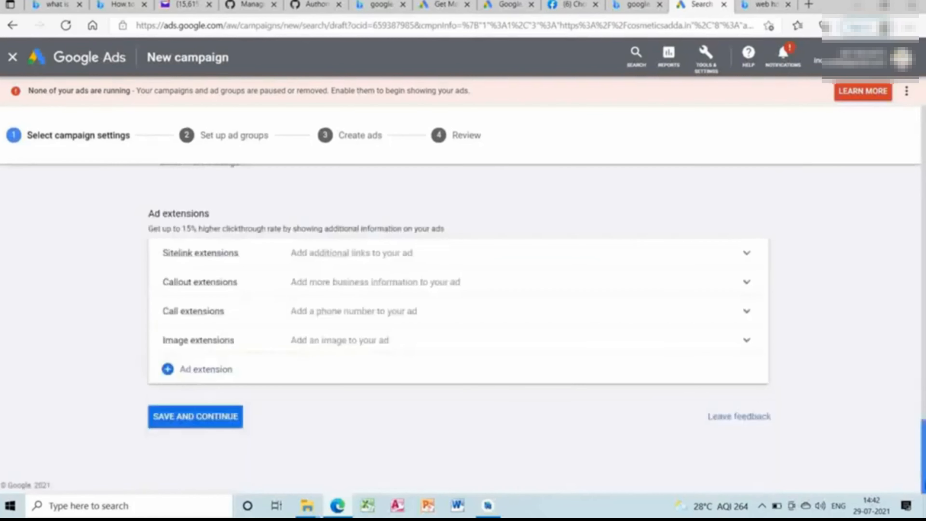
{"action": "left_click", "coordinate": [236, 421]}
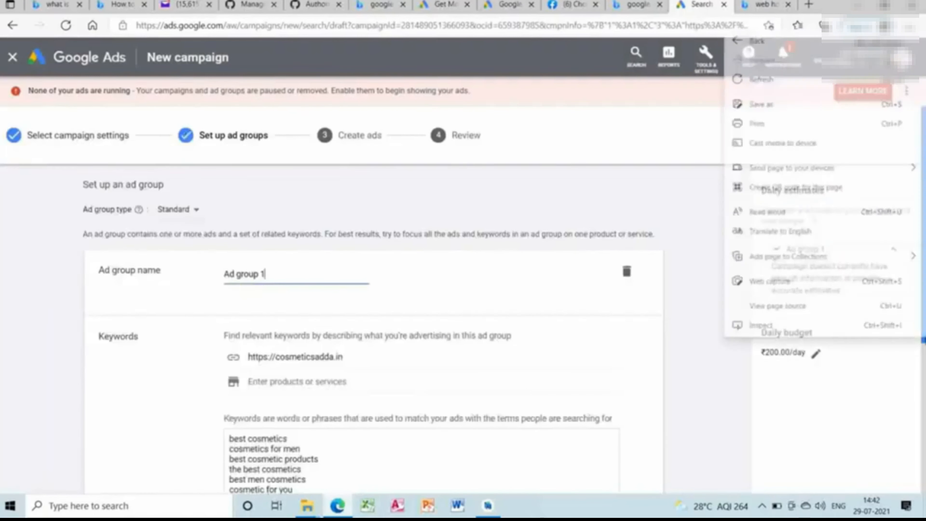
Add "Cosmetics for men" as a product or service for Ad group 1's keywords, and save the ad group.
{"action": "scroll", "coordinate": [463, 328], "scroll_direction": "down", "scroll_amount": 6}
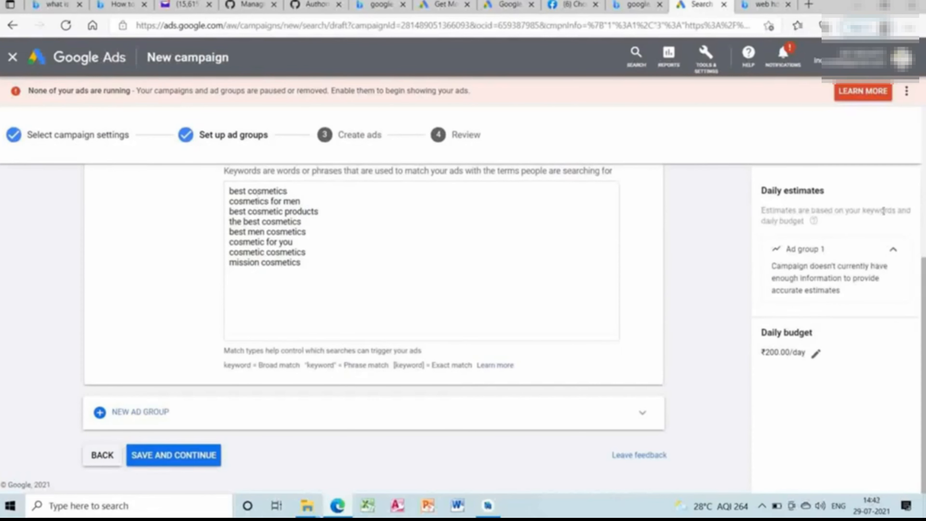
{"action": "scroll", "coordinate": [884, 210], "scroll_direction": "up", "scroll_amount": 5}
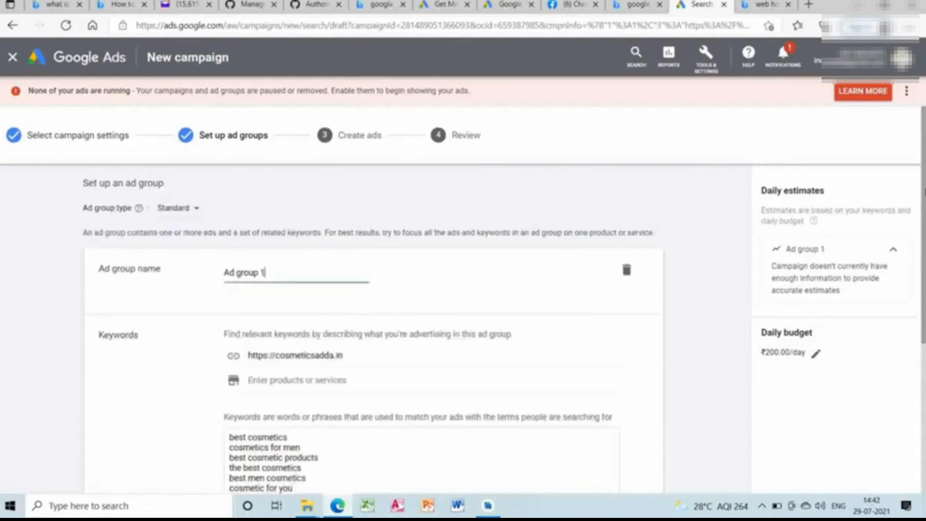
{"action": "left_click", "coordinate": [372, 380]}
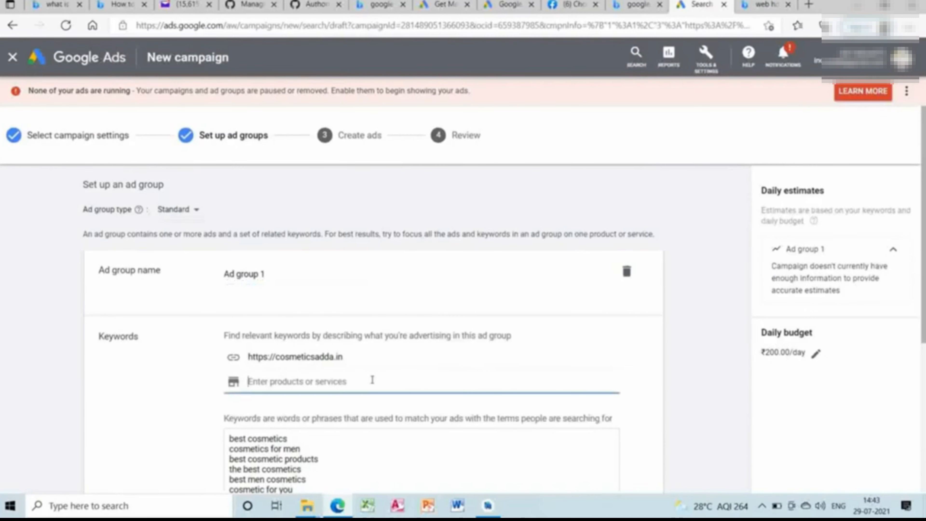
{"action": "type", "text": "Cosmet"}
{"action": "type", "text": "ics for men"}
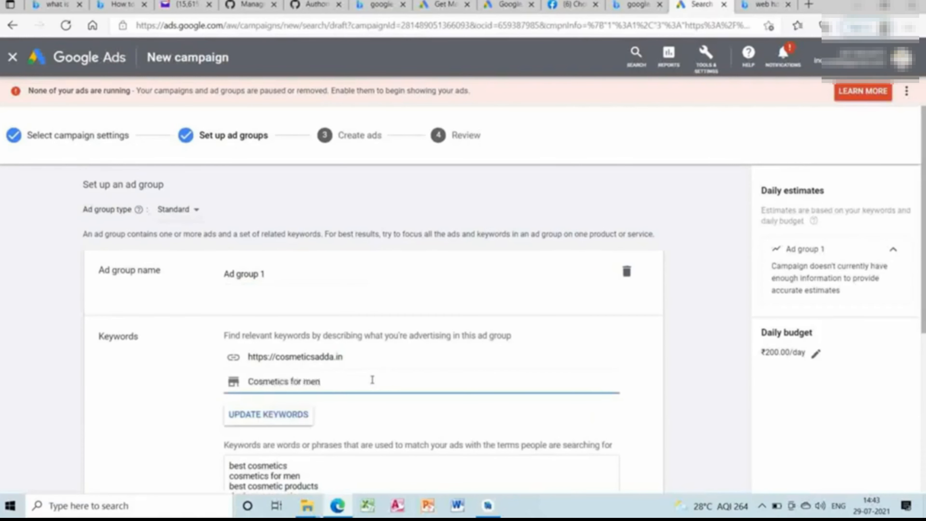
{"action": "key", "text": "Return"}
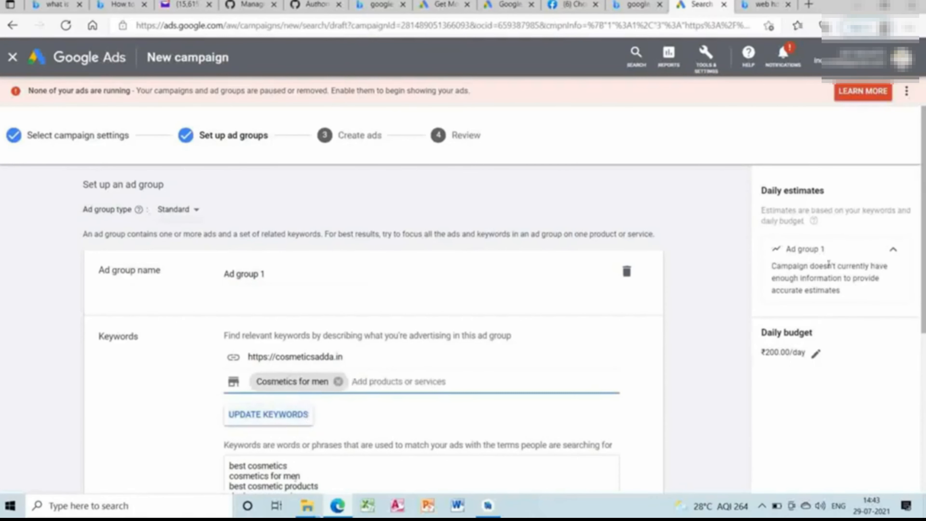
{"action": "left_click_drag", "start_coordinate": [924, 184], "coordinate": [925, 346]}
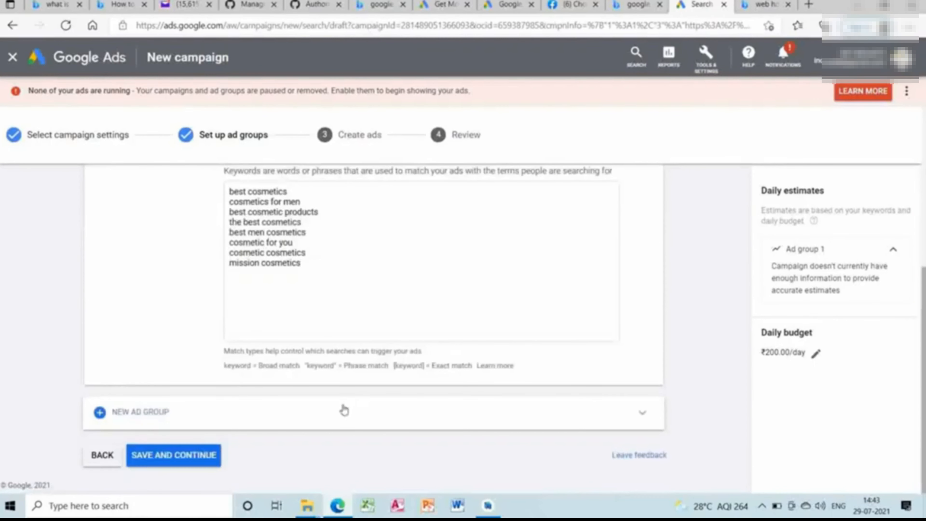
{"action": "left_click", "coordinate": [189, 456]}
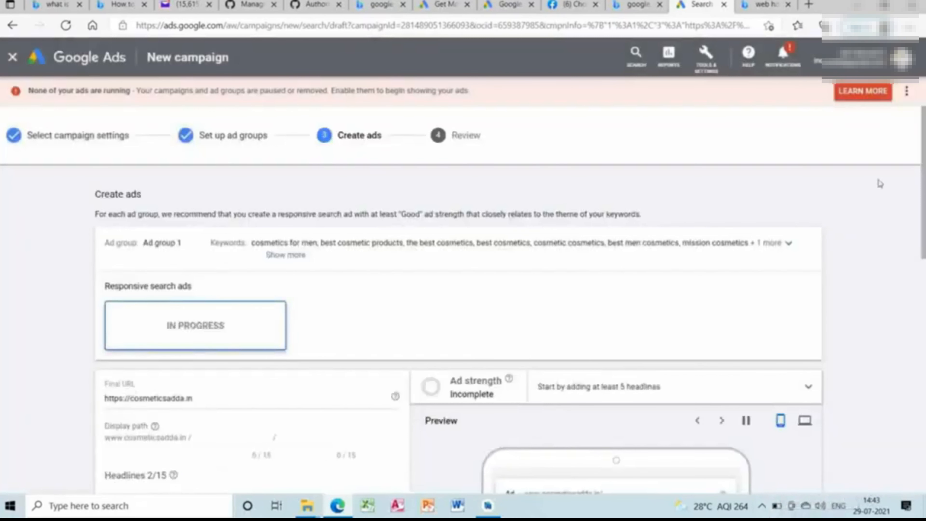
Examine the responsive search ad's final URL, prefilled headlines and the search volumes of the suggested headline keywords.
{"action": "scroll", "coordinate": [510, 299], "scroll_direction": "down", "scroll_amount": 10}
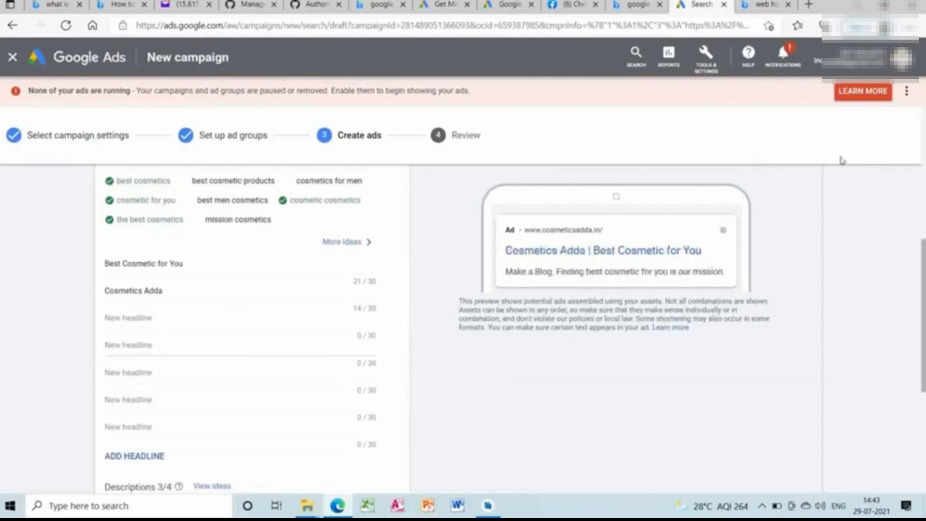
{"action": "left_click", "coordinate": [925, 171]}
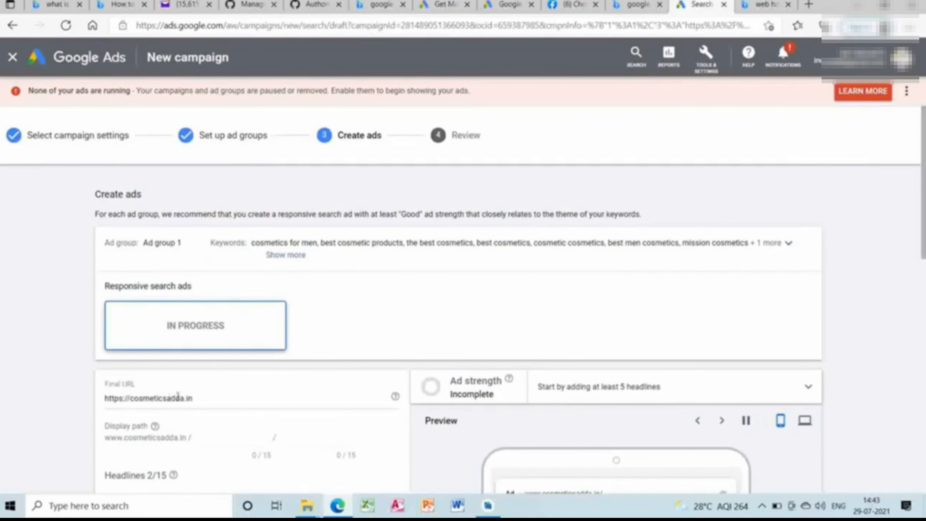
{"action": "scroll", "coordinate": [766, 274], "scroll_direction": "down", "scroll_amount": 8}
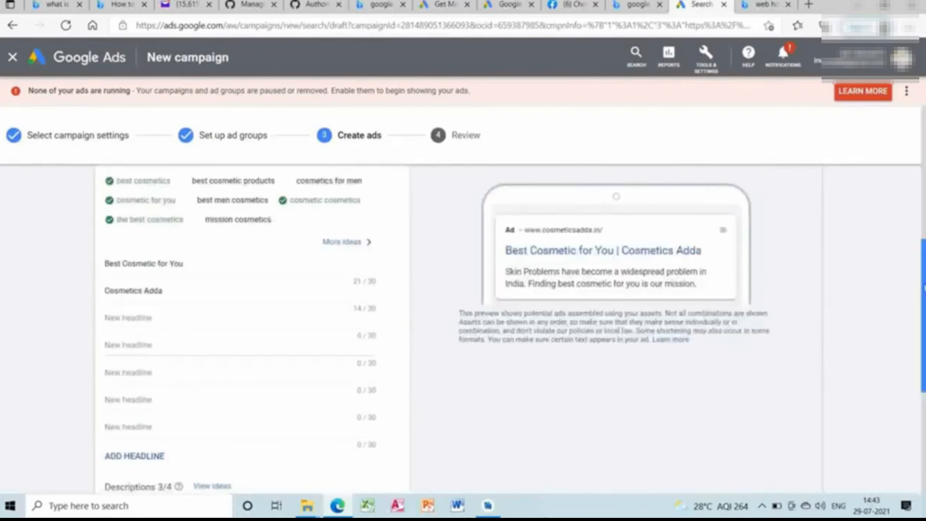
{"action": "scroll", "coordinate": [922, 314], "scroll_direction": "up", "scroll_amount": 2}
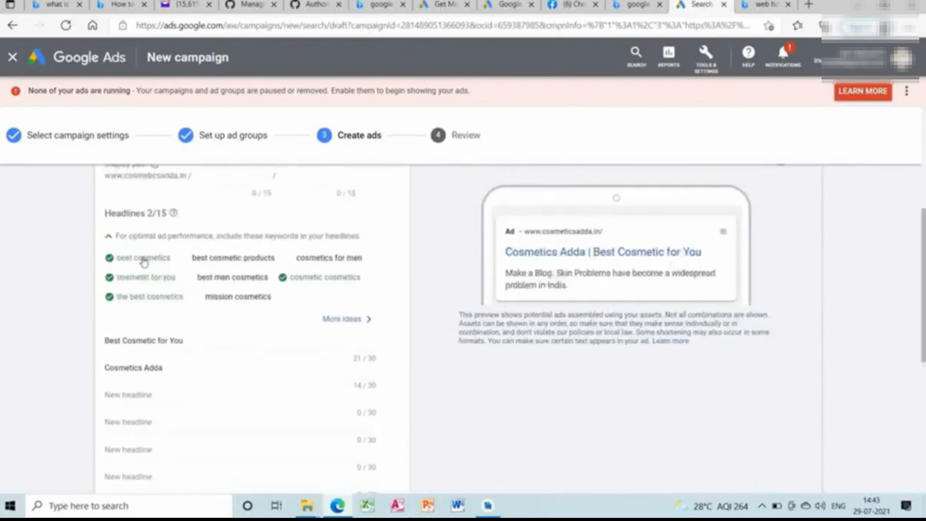
{"action": "mouse_move", "coordinate": [145, 262]}
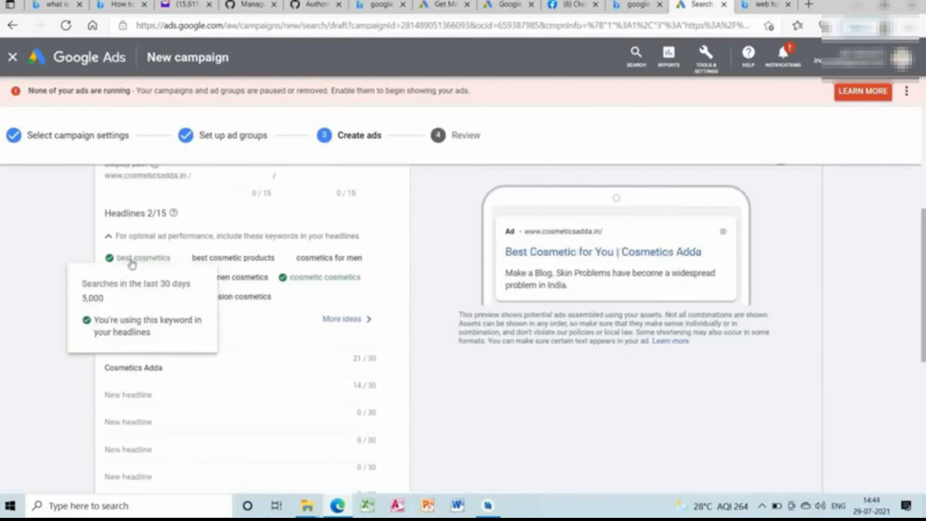
{"action": "mouse_move", "coordinate": [137, 281]}
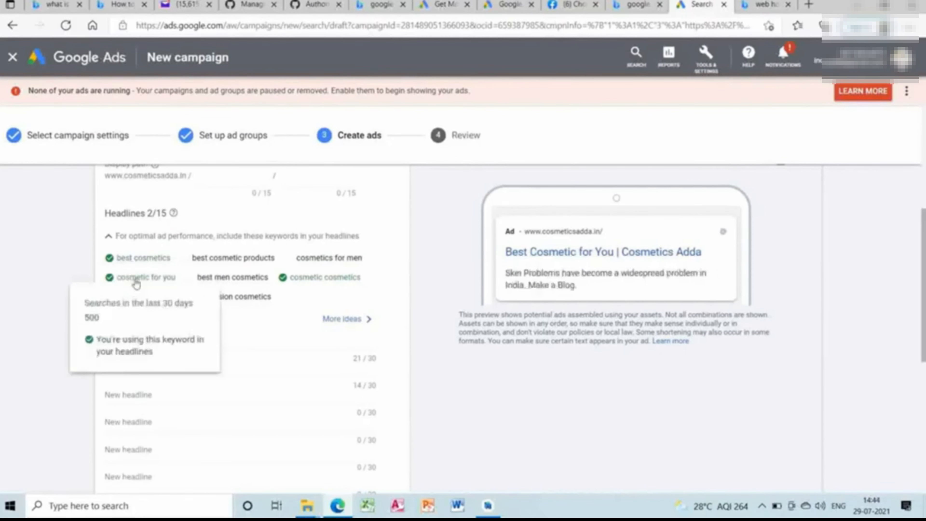
{"action": "mouse_move", "coordinate": [247, 265]}
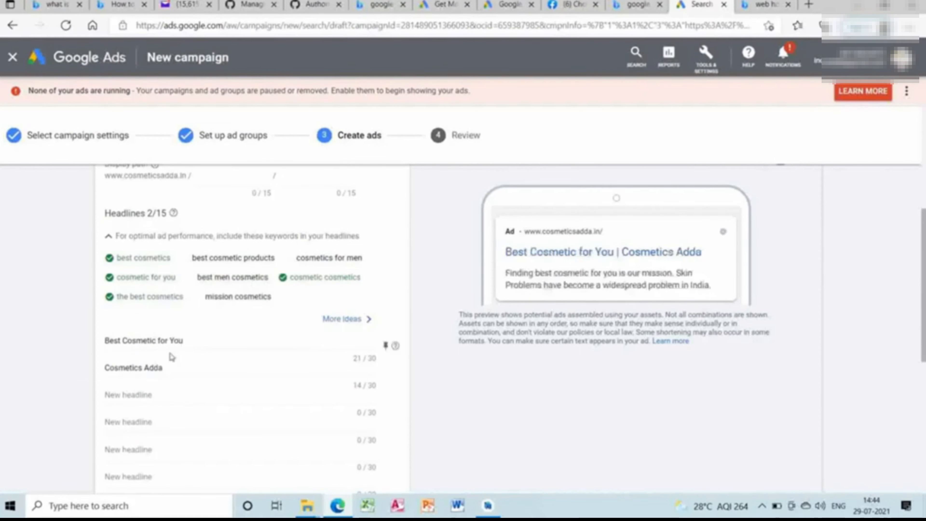
Add "best cosmetic products" as the third headline of the responsive search ad.
{"action": "left_click", "coordinate": [159, 395]}
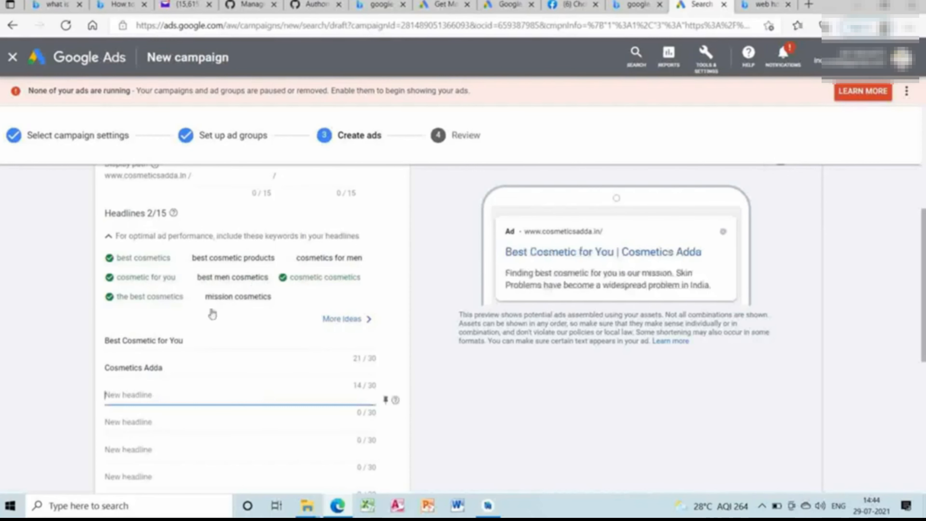
{"action": "type", "text": "best cosm"}
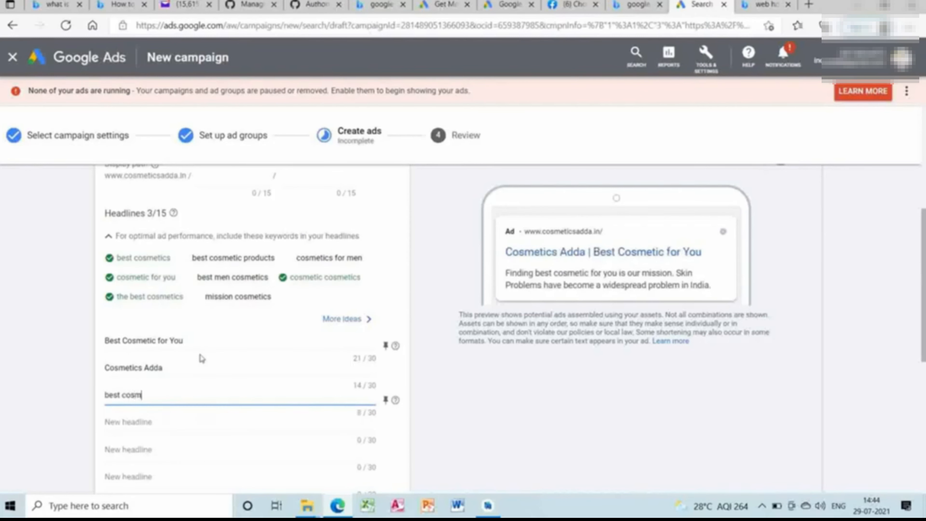
{"action": "type", "text": "etic products"}
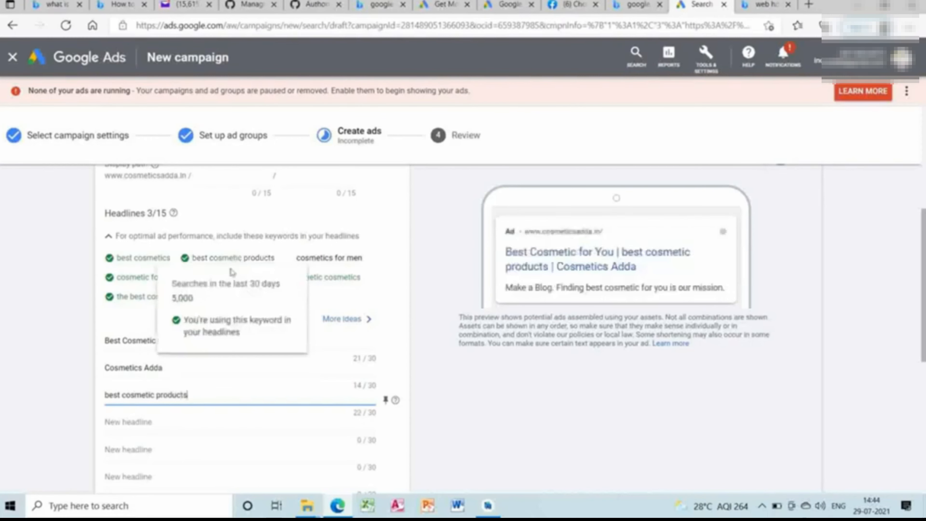
{"action": "left_click", "coordinate": [182, 421]}
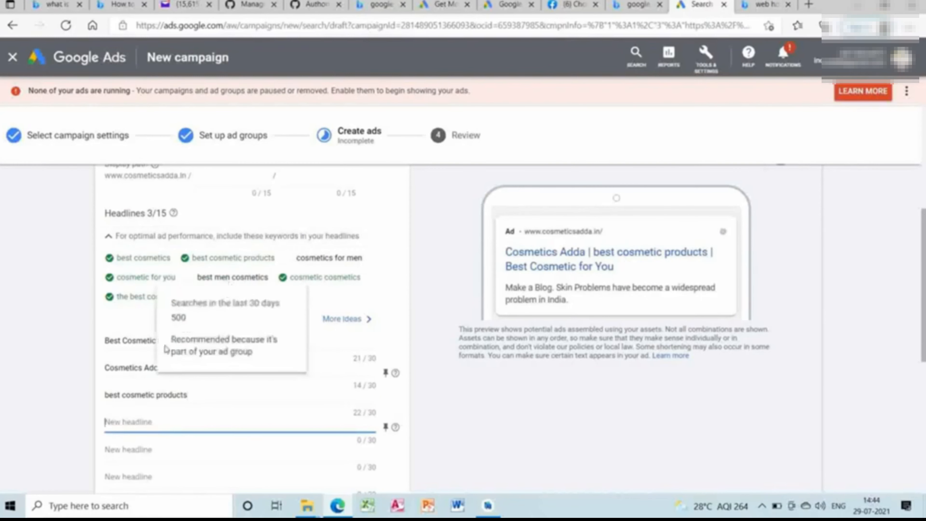
Replace the "Make a Blog" description with "Thid add will provide you with best cosmetic silotions" and save the ad.
{"action": "scroll", "coordinate": [564, 351], "scroll_direction": "down", "scroll_amount": 10}
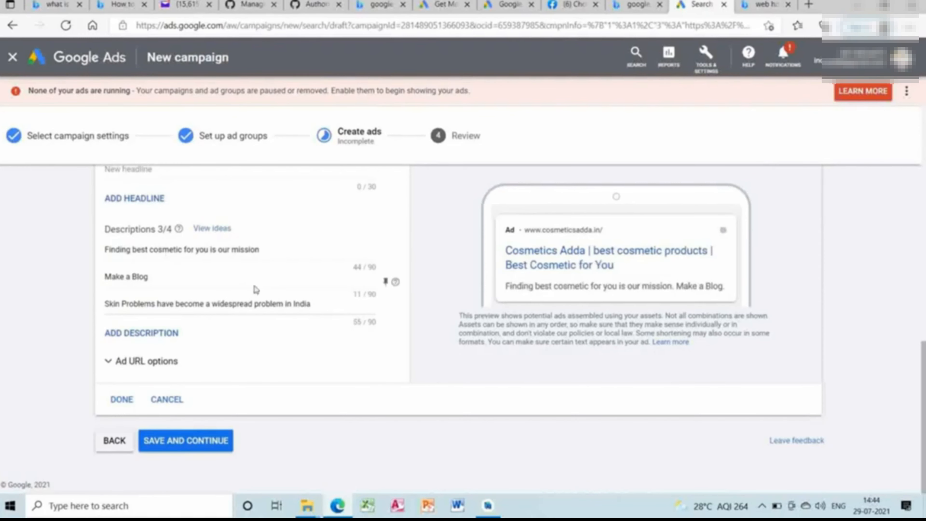
{"action": "left_click", "coordinate": [273, 250]}
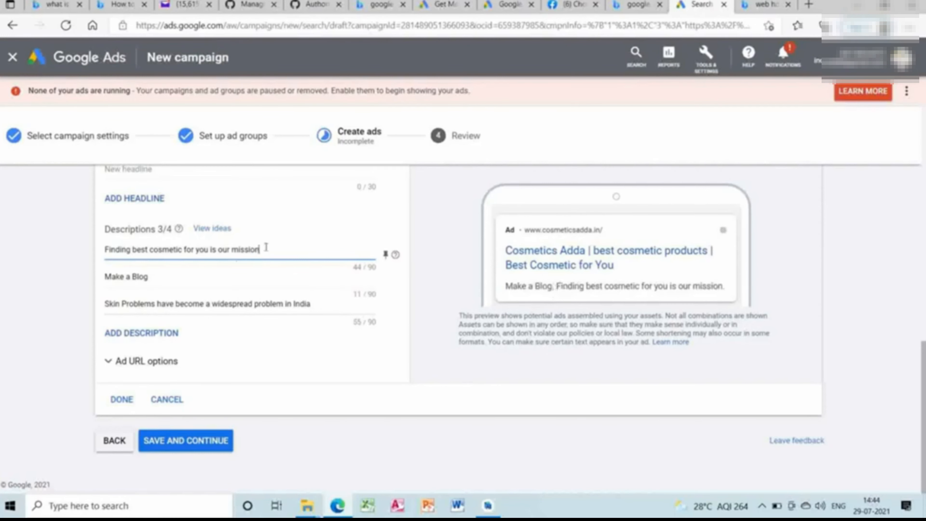
{"action": "left_click", "coordinate": [163, 281]}
{"action": "key", "text": "BackSpace"}
{"action": "key", "text": "BackSpace"}
{"action": "key", "text": "BackSpace"}
{"action": "key", "text": "BackSpace"}
{"action": "key", "text": "BackSpace"}
{"action": "key", "text": "BackSpace"}
{"action": "key", "text": "BackSpace"}
{"action": "key", "text": "BackSpace"}
{"action": "key", "text": "BackSpace"}
{"action": "key", "text": "BackSpace"}
{"action": "key", "text": "BackSpace"}
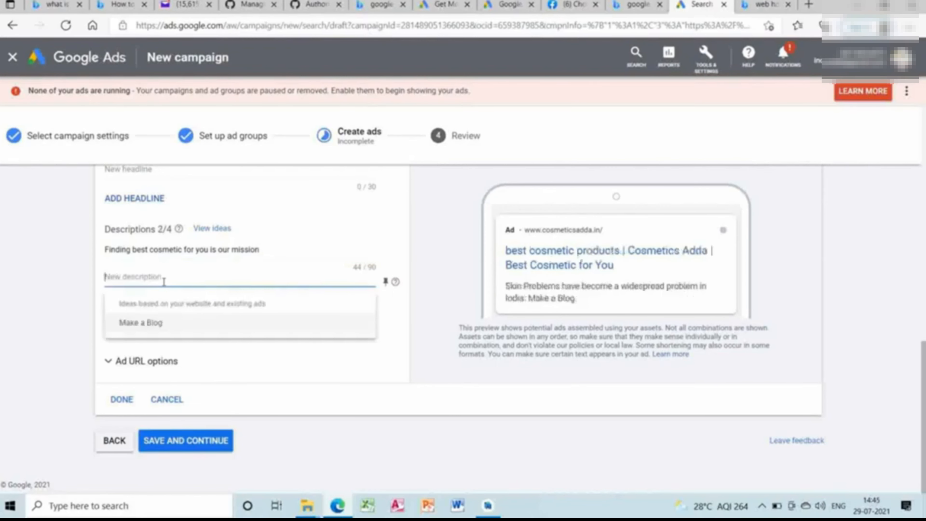
{"action": "type", "text": "That ad"}
{"action": "type", "text": "d add"}
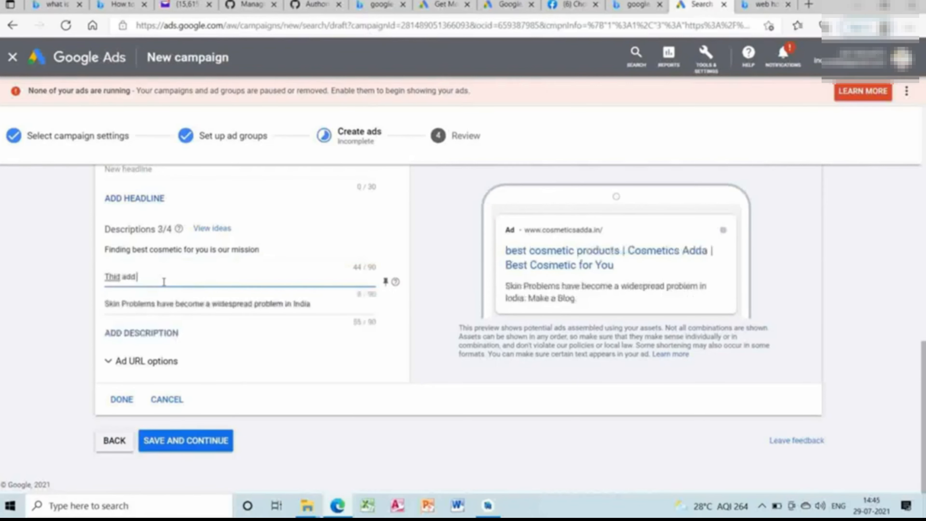
{"action": "type", "text": " will provide you with best cosm"}
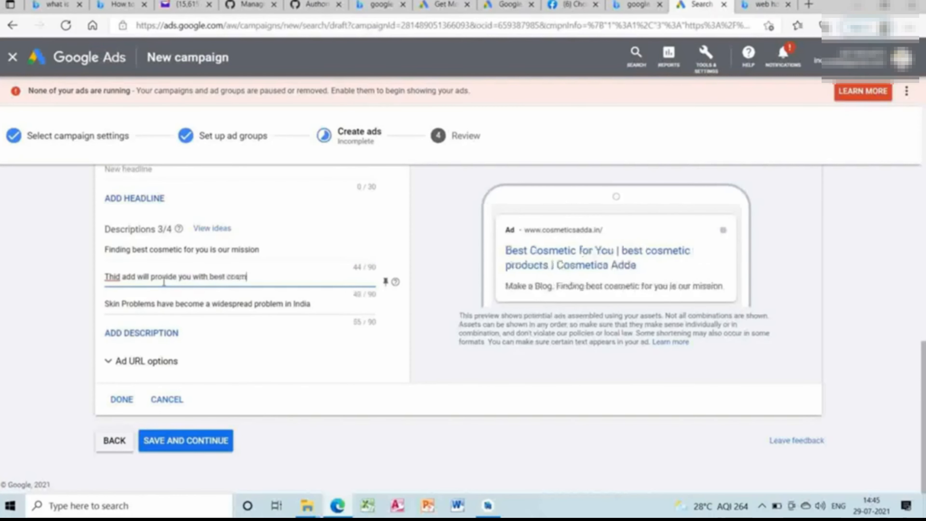
{"action": "type", "text": "etic at"}
{"action": "type", "text": "lotions"}
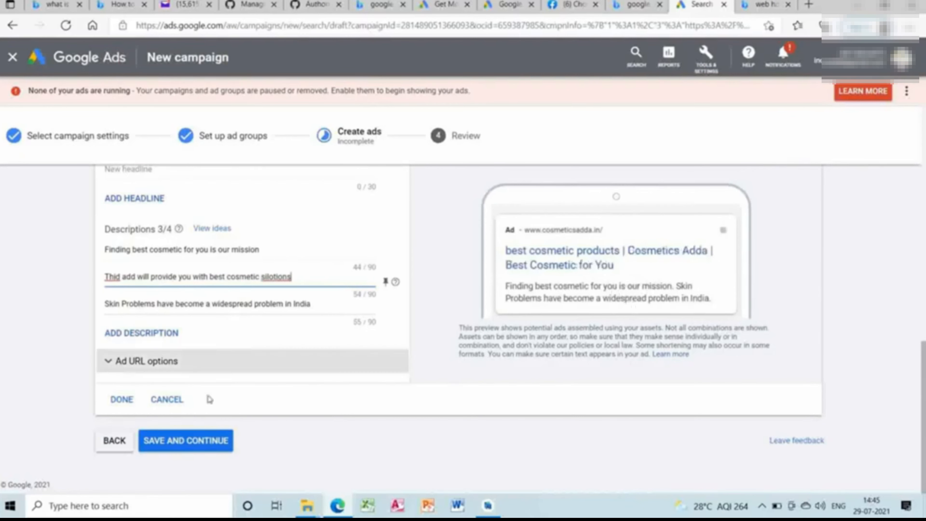
{"action": "left_click", "coordinate": [216, 449]}
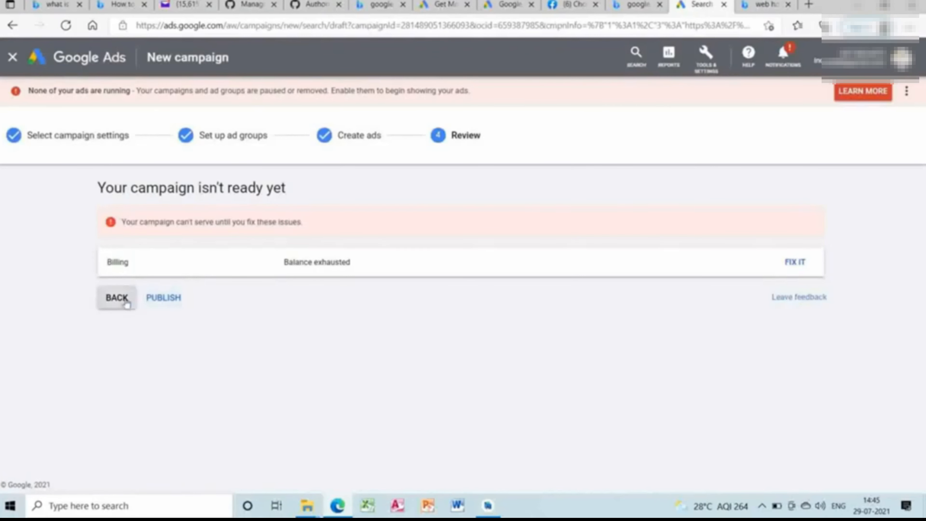
Return from the review to the ads stage, search Google Ads for "new campaighn", and open the New campaign page.
{"action": "left_click", "coordinate": [117, 297]}
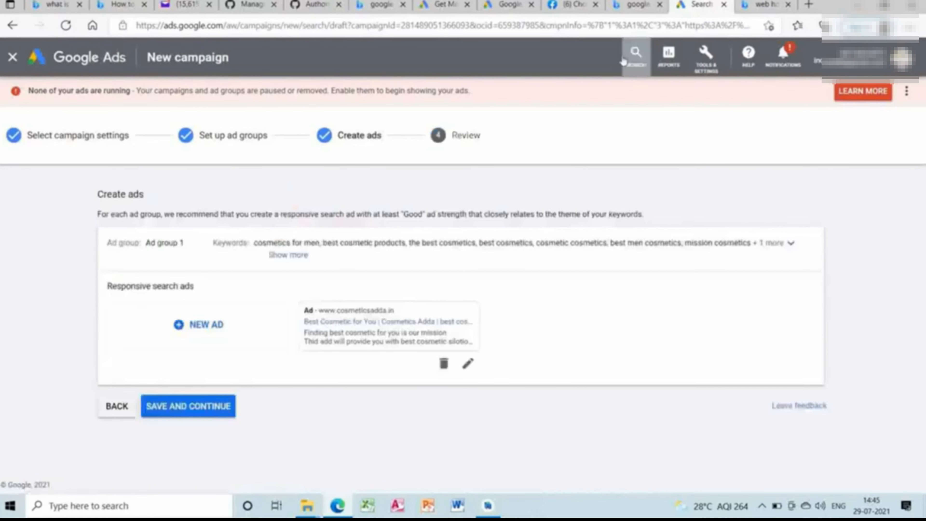
{"action": "left_click", "coordinate": [636, 55]}
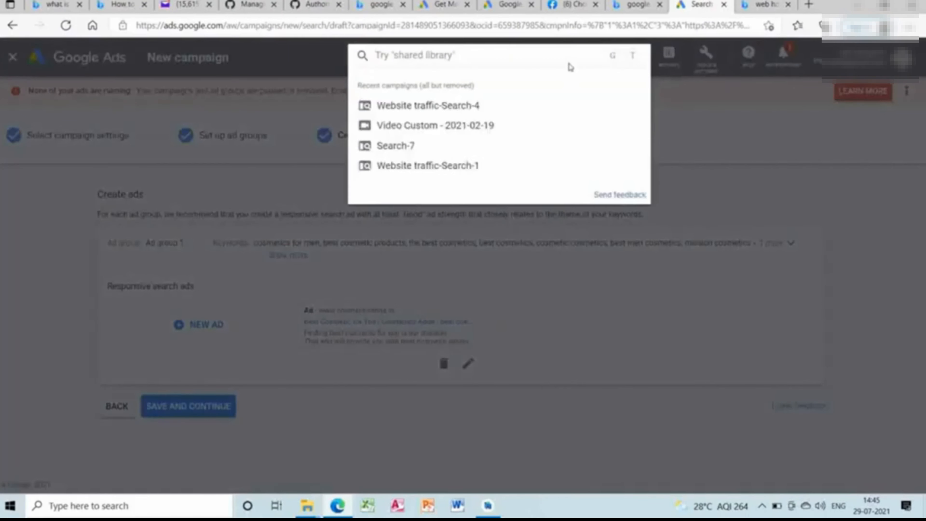
{"action": "type", "text": "new campaighn"}
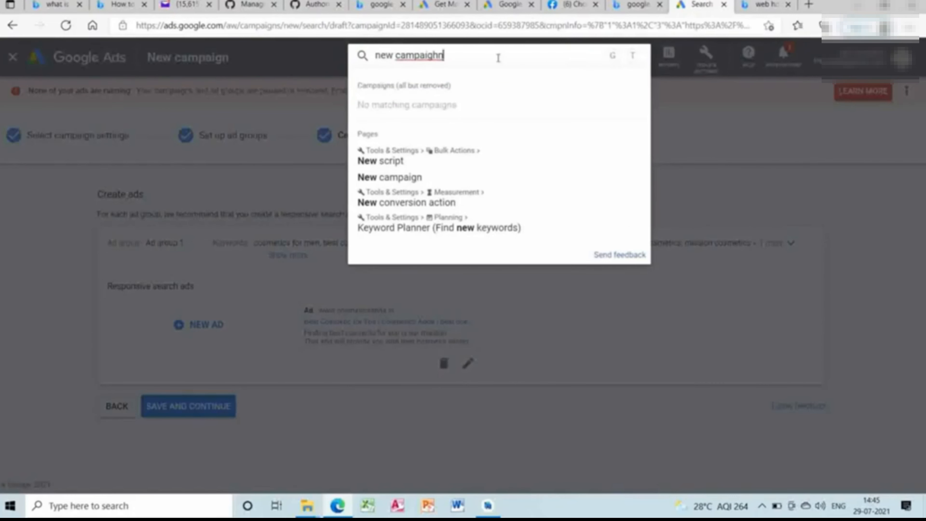
{"action": "left_click", "coordinate": [430, 178]}
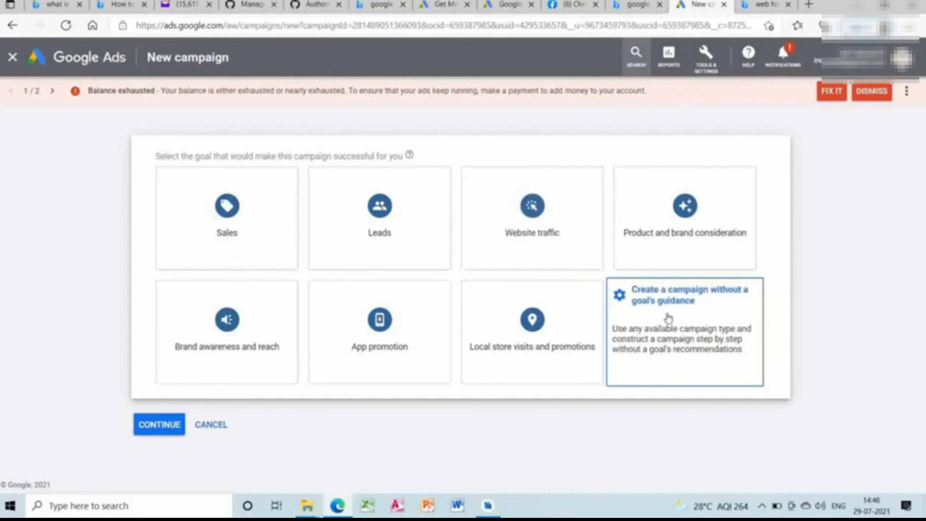
Start a Video campaign without a goal's guidance, using the Custom video campaign subtype, and continue to its settings.
{"action": "left_click", "coordinate": [668, 318]}
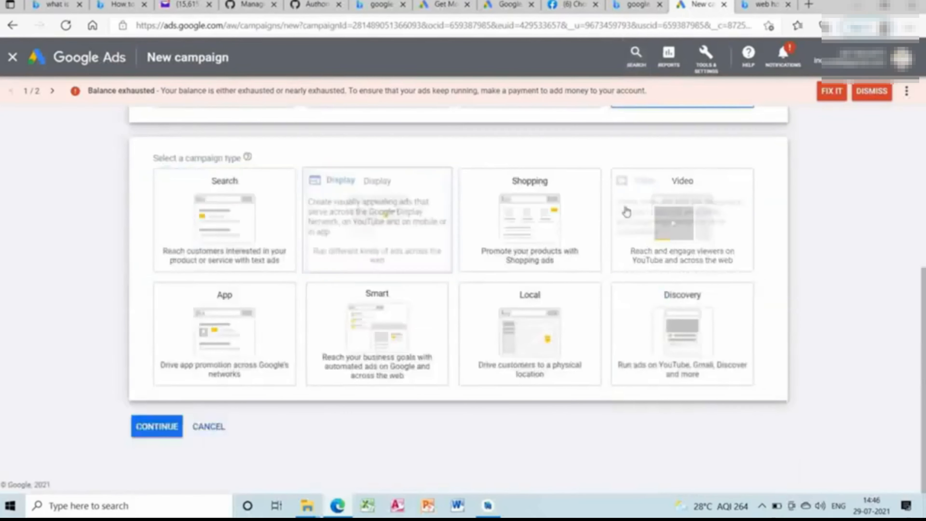
{"action": "left_click", "coordinate": [711, 213]}
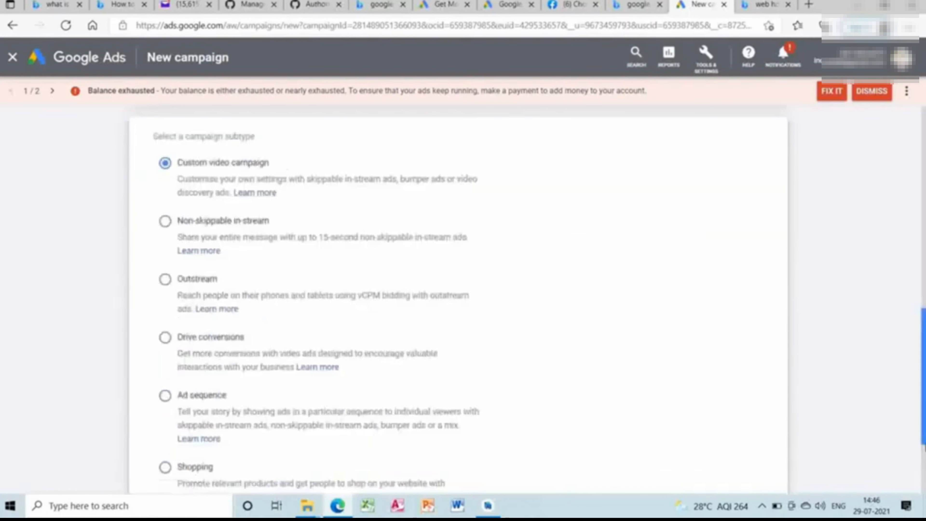
{"action": "scroll", "coordinate": [459, 300], "scroll_direction": "down", "scroll_amount": 3}
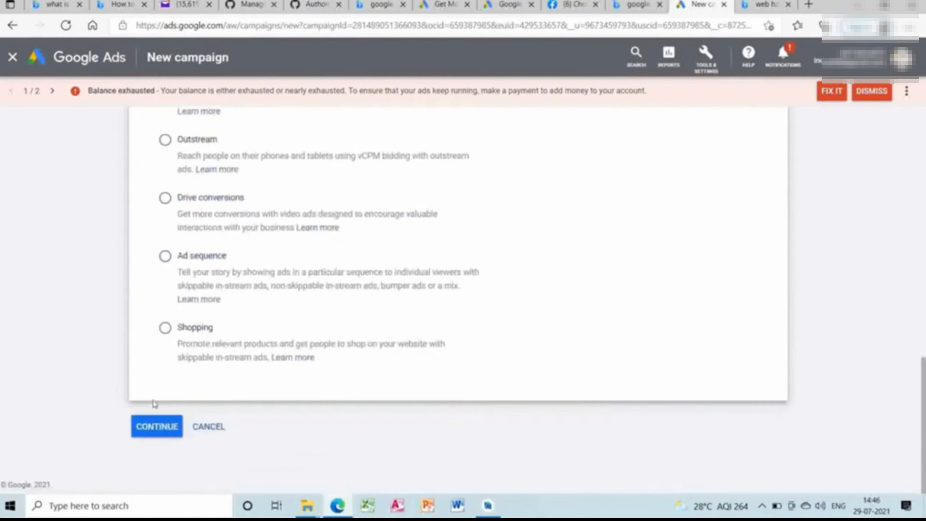
{"action": "left_click", "coordinate": [158, 427]}
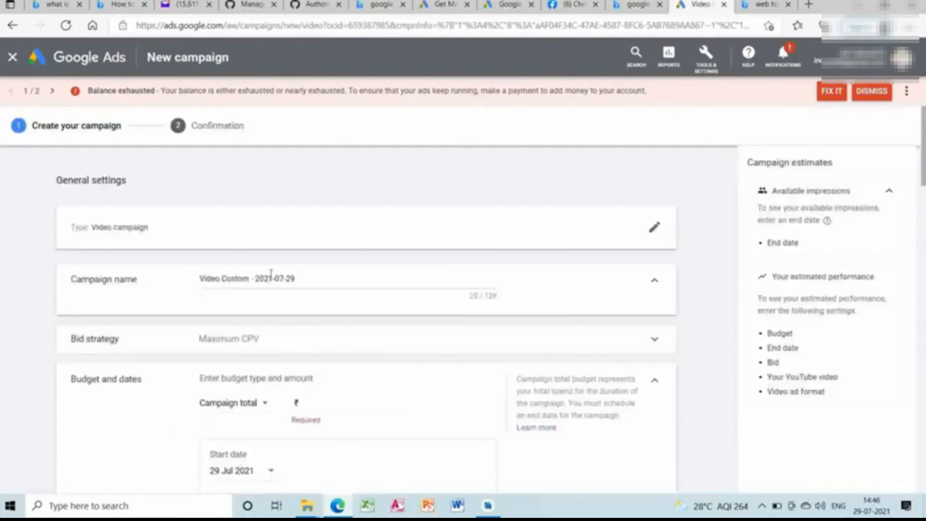
Examine the bid strategy options available for the video campaign, leaving Maximum CPV selected.
{"action": "left_click", "coordinate": [348, 338]}
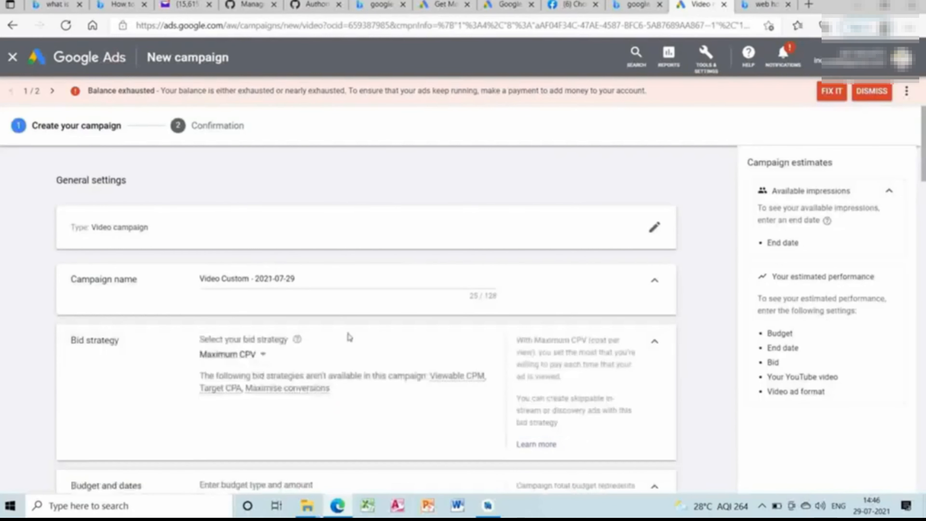
{"action": "left_click", "coordinate": [261, 359]}
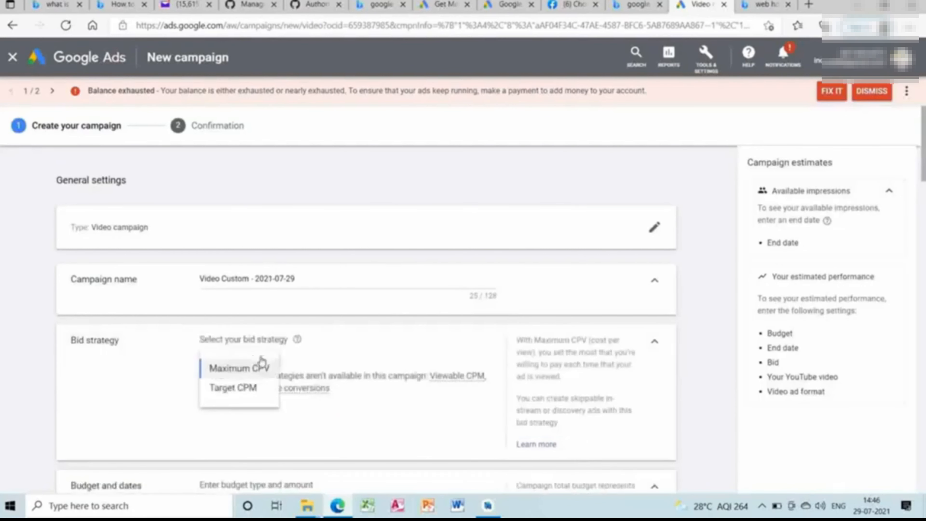
{"action": "left_click", "coordinate": [306, 350]}
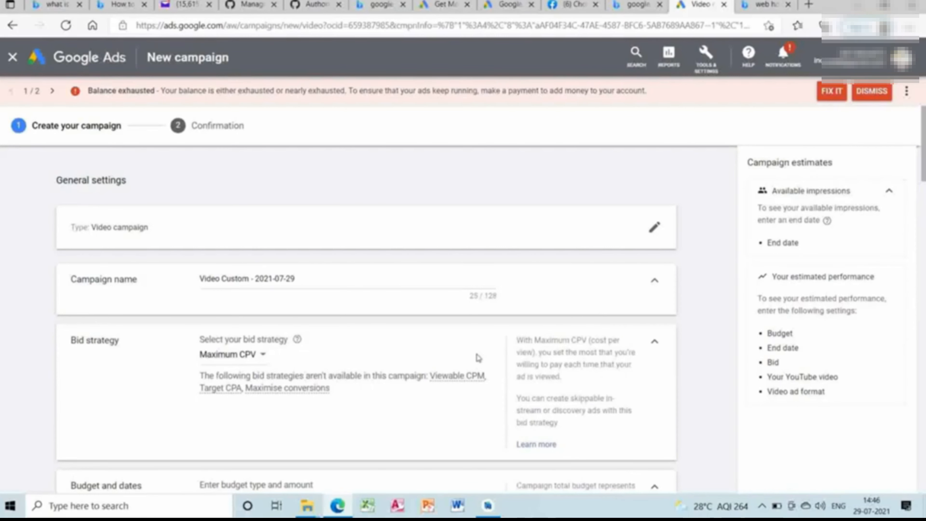
Set the campaign total budget to ₹300 and the end date to 31 Jul 2021.
{"action": "scroll", "coordinate": [709, 270], "scroll_direction": "down", "scroll_amount": 9}
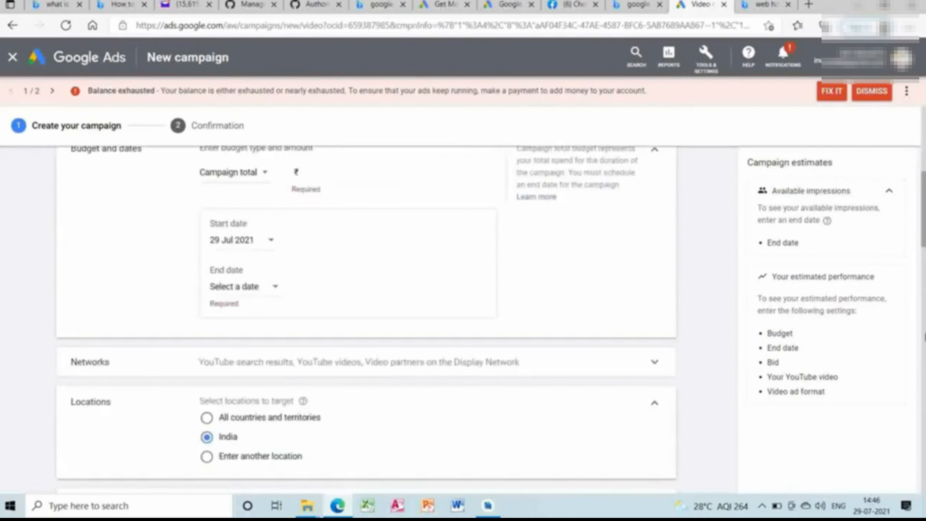
{"action": "left_click", "coordinate": [366, 179]}
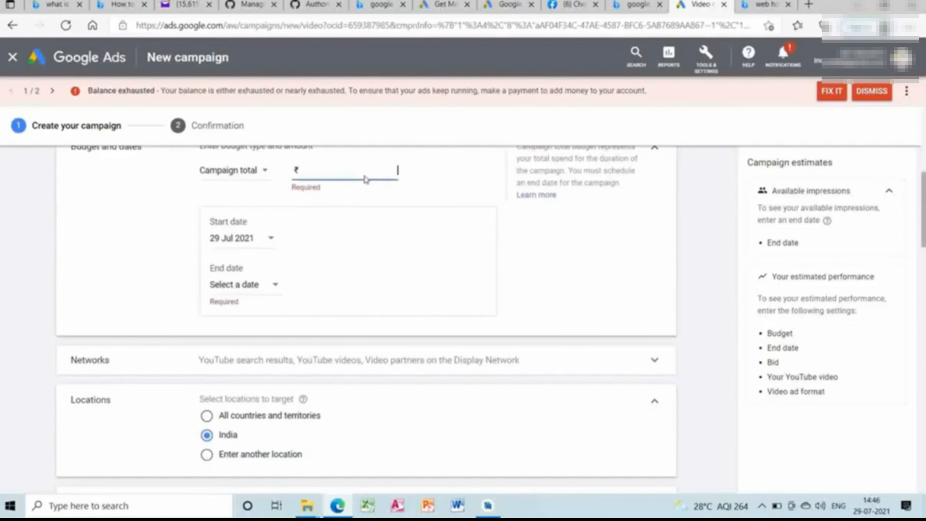
{"action": "type", "text": "300"}
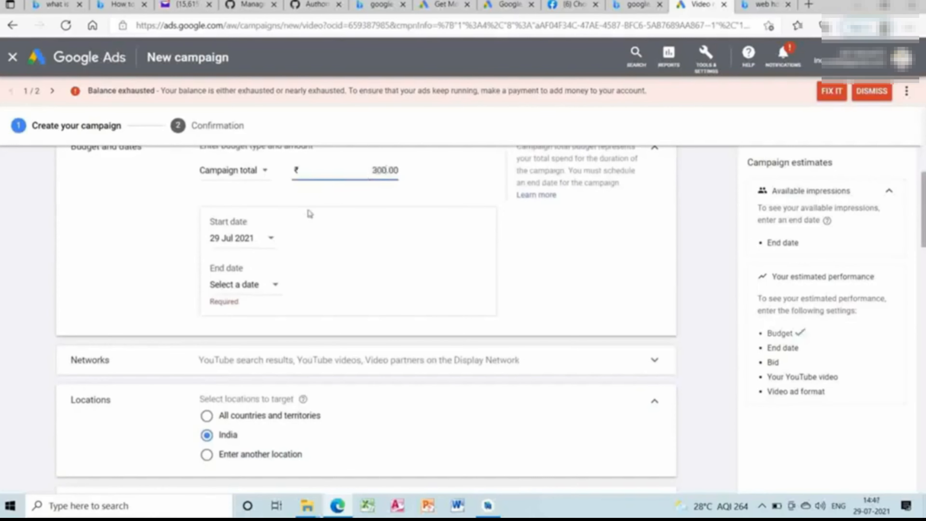
{"action": "left_click", "coordinate": [270, 287]}
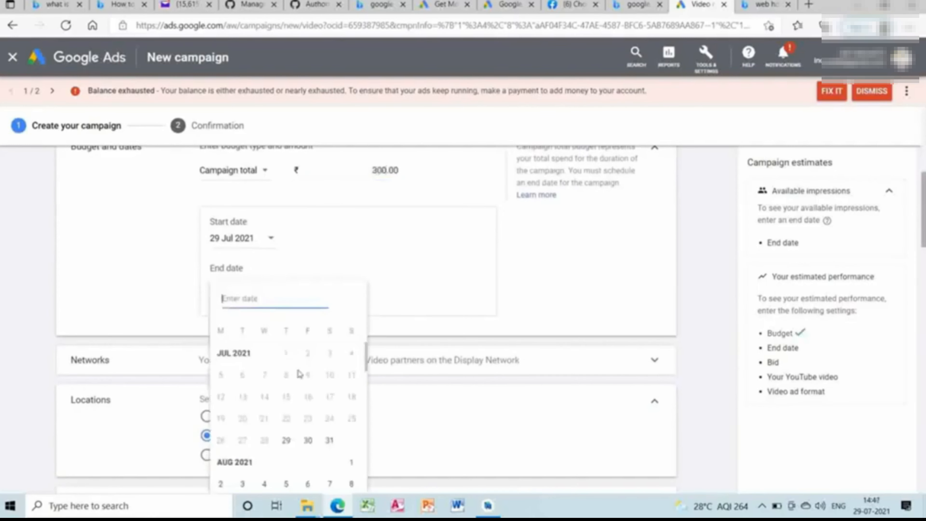
{"action": "left_click", "coordinate": [324, 442]}
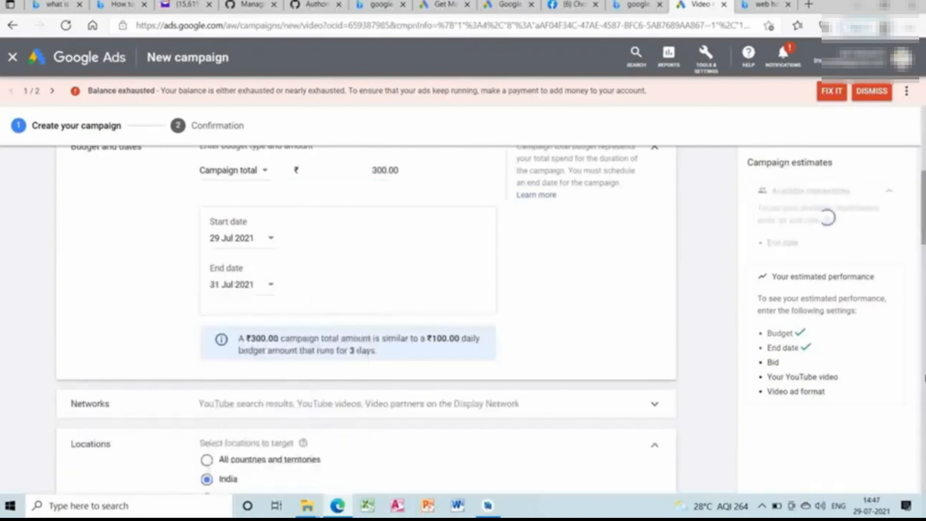
Choose Expanded inventory as the inventory type under the campaign's content exclusions.
{"action": "scroll", "coordinate": [620, 269], "scroll_direction": "down", "scroll_amount": 8}
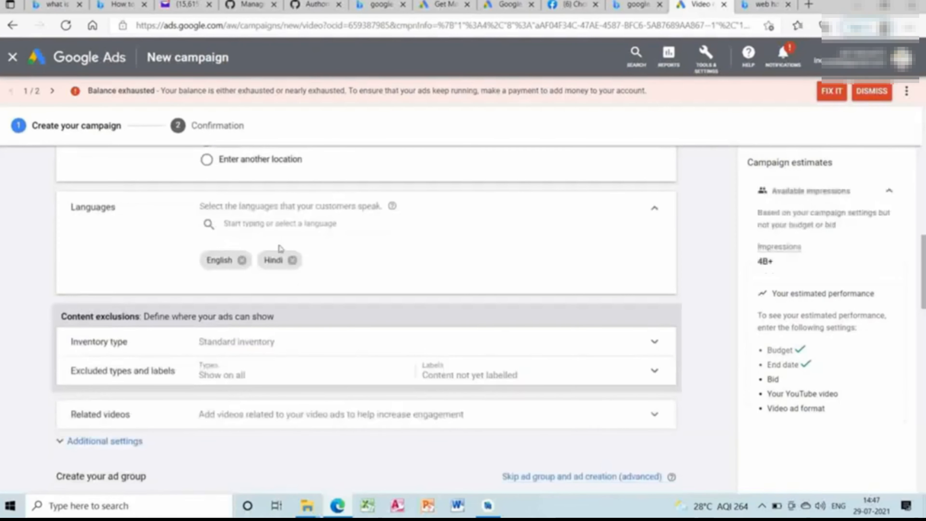
{"action": "left_click", "coordinate": [568, 349]}
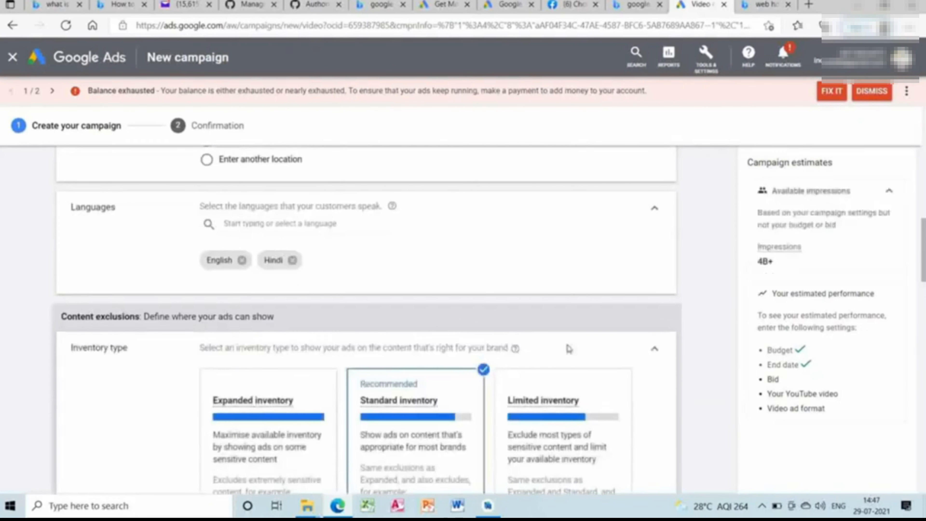
{"action": "left_click", "coordinate": [315, 417]}
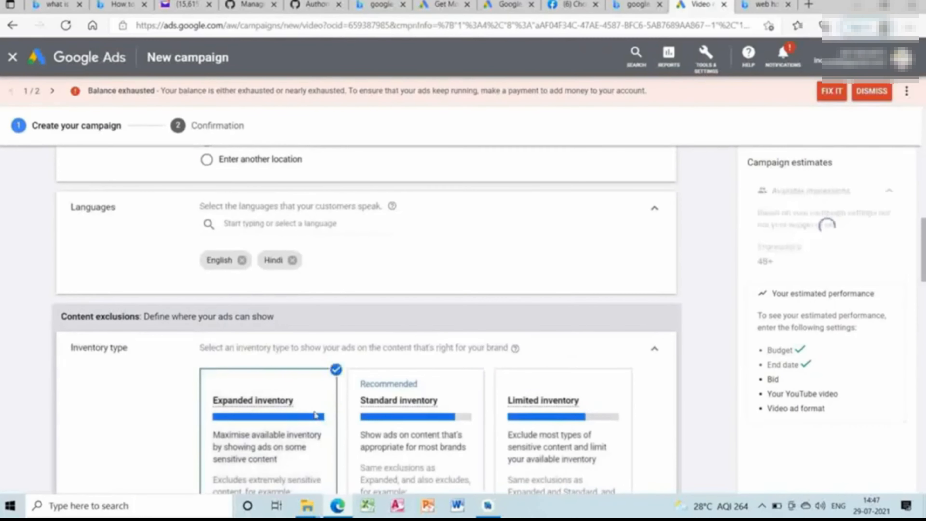
{"action": "scroll", "coordinate": [365, 320], "scroll_direction": "down", "scroll_amount": 8}
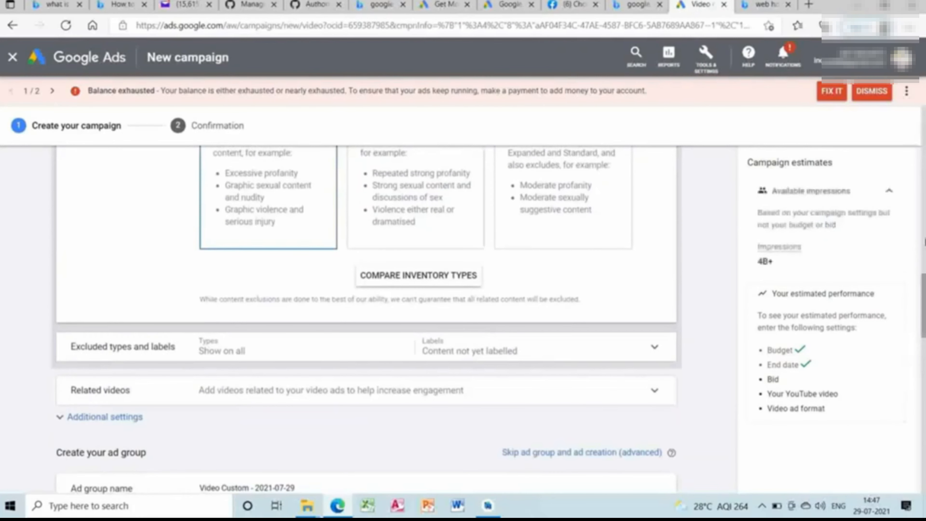
{"action": "scroll", "coordinate": [365, 320], "scroll_direction": "up", "scroll_amount": 8}
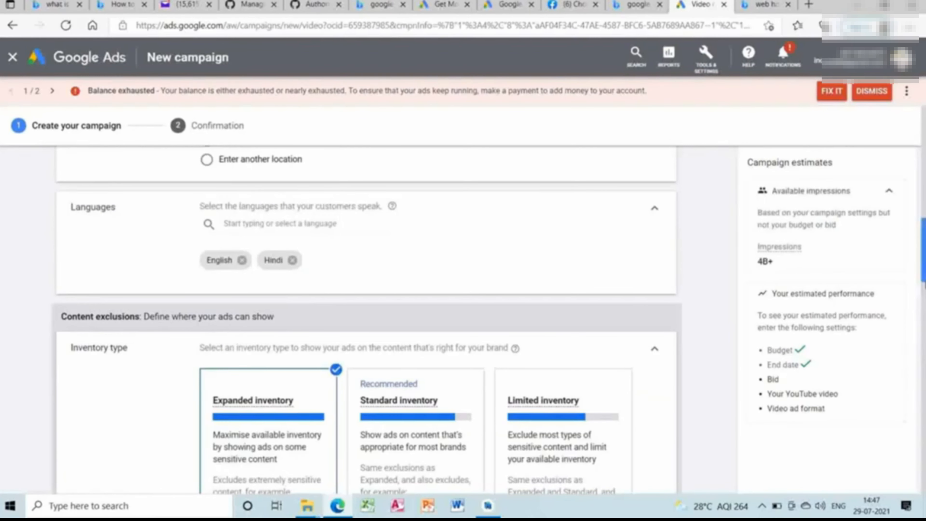
{"action": "scroll", "coordinate": [919, 306], "scroll_direction": "down", "scroll_amount": 8}
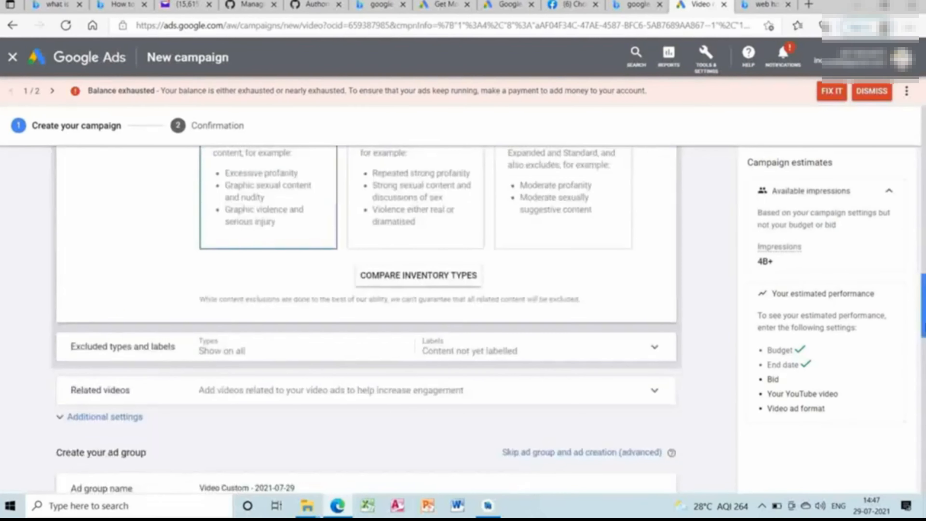
Exclude live streaming videos and embedded YouTube videos from the content types where the ads can show.
{"action": "left_click", "coordinate": [673, 348]}
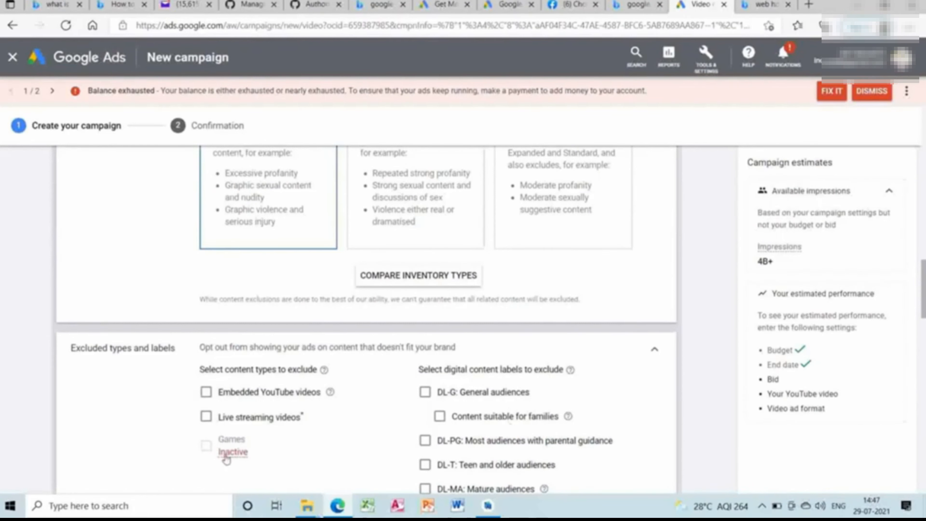
{"action": "mouse_move", "coordinate": [223, 452]}
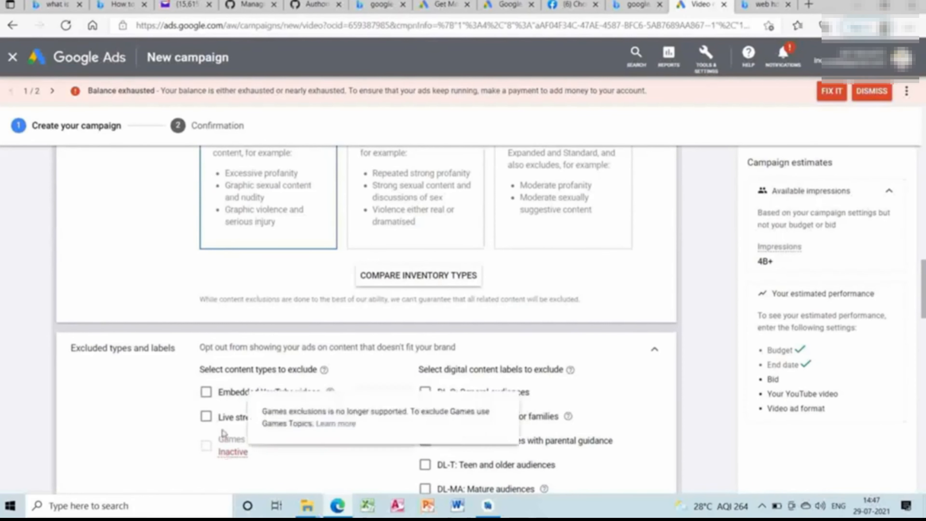
{"action": "left_click", "coordinate": [207, 418]}
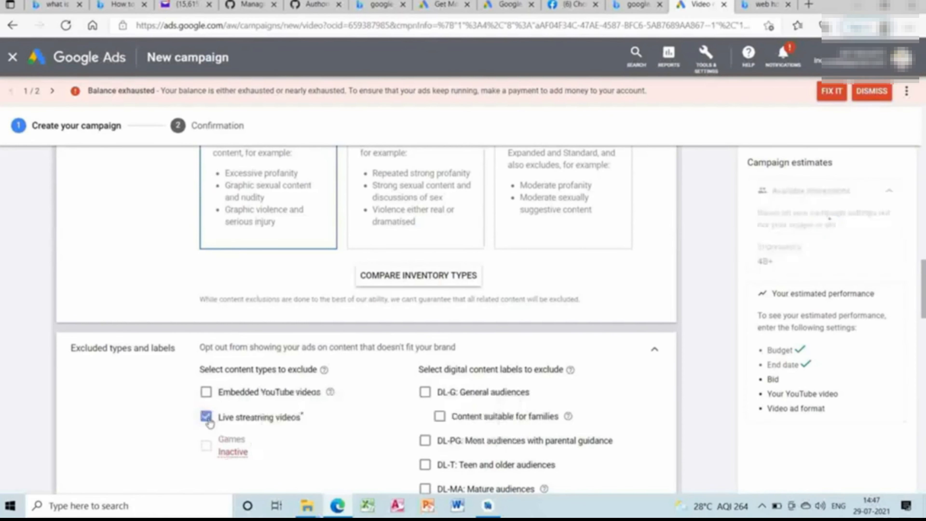
{"action": "left_click", "coordinate": [206, 397]}
View the requirements for adding related videos to the campaign, and close the dialog without adding any.
{"action": "scroll", "coordinate": [843, 476], "scroll_direction": "down", "scroll_amount": 5}
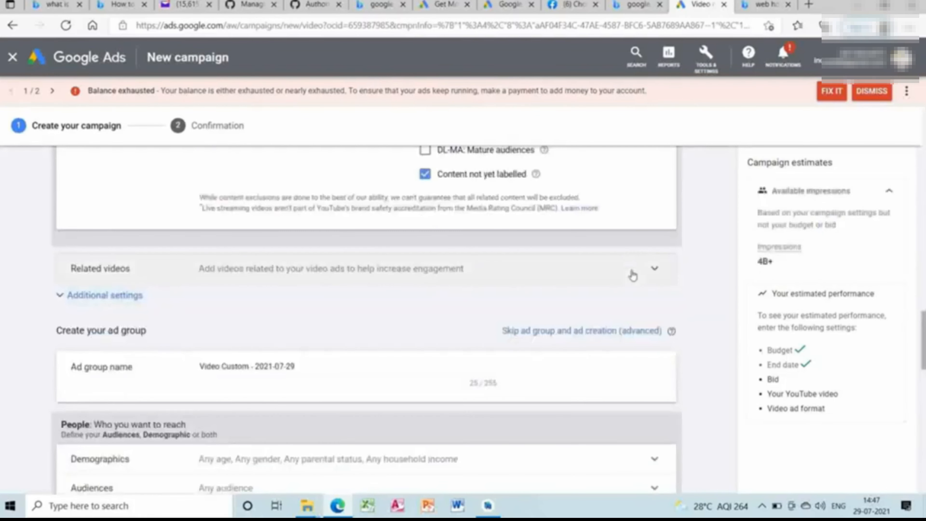
{"action": "left_click", "coordinate": [633, 271]}
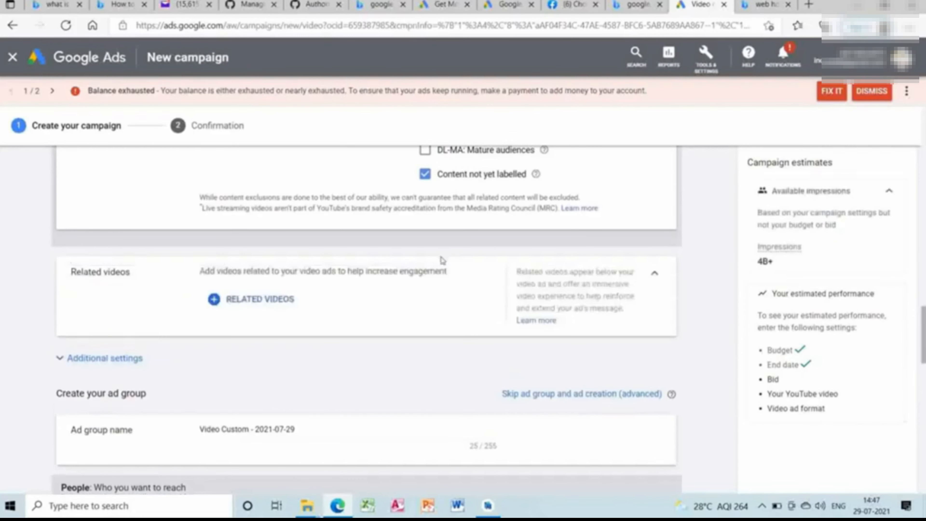
{"action": "left_click", "coordinate": [221, 305]}
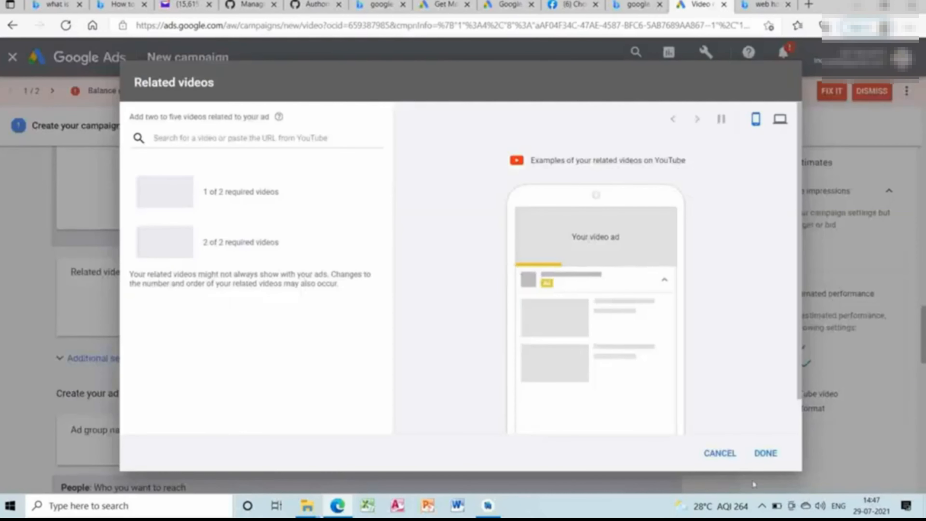
{"action": "left_click", "coordinate": [731, 458]}
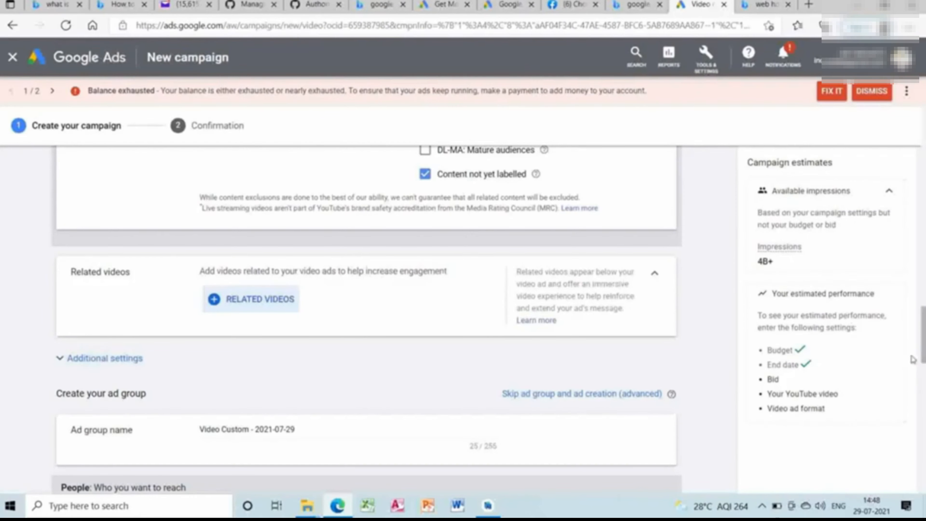
Remove the 35 - 44, 45 - 54 and 65+ age groups from the ad group's demographic targeting.
{"action": "left_click", "coordinate": [925, 385]}
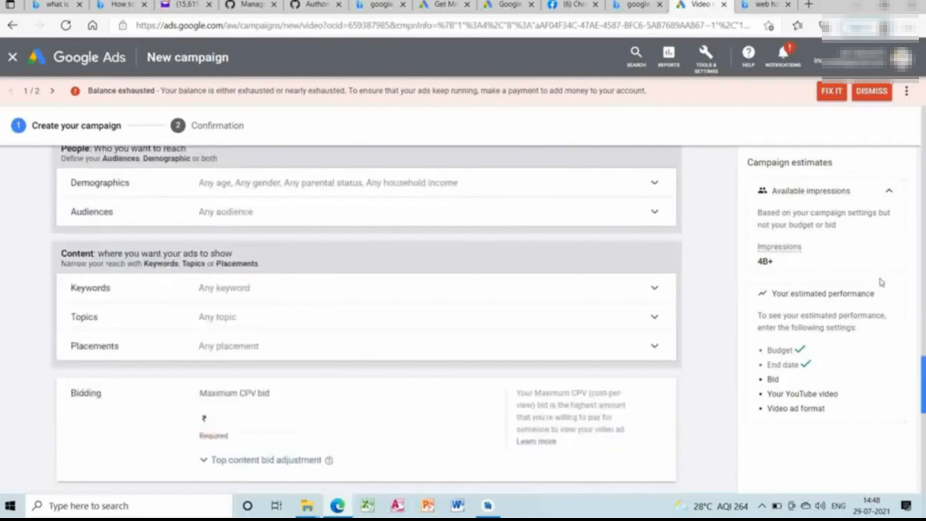
{"action": "left_click", "coordinate": [602, 195]}
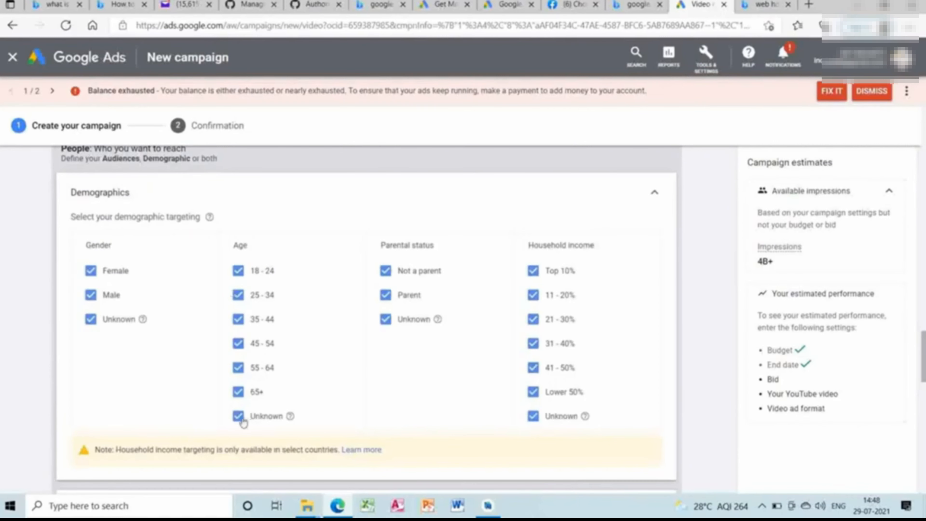
{"action": "left_click_drag", "start_coordinate": [241, 406], "coordinate": [239, 351]}
{"action": "left_click", "coordinate": [240, 393]}
{"action": "left_click", "coordinate": [238, 346]}
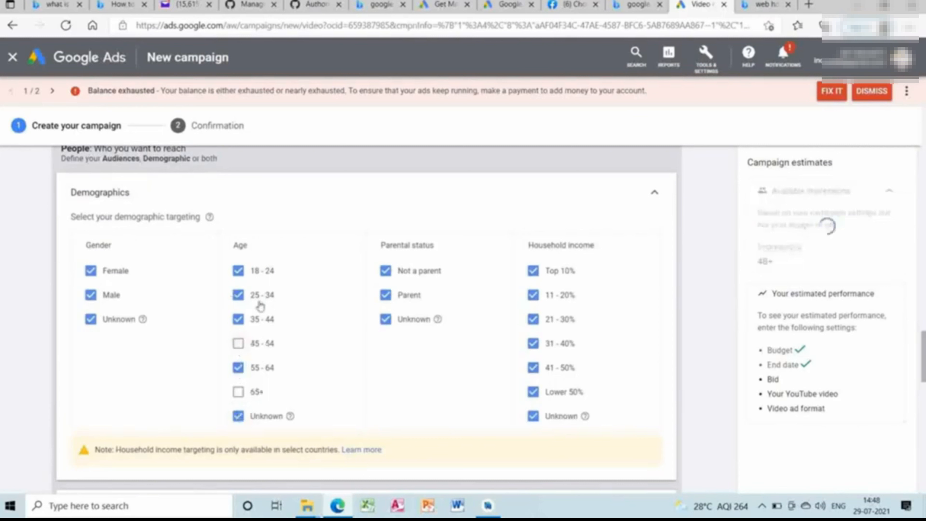
{"action": "left_click", "coordinate": [239, 324]}
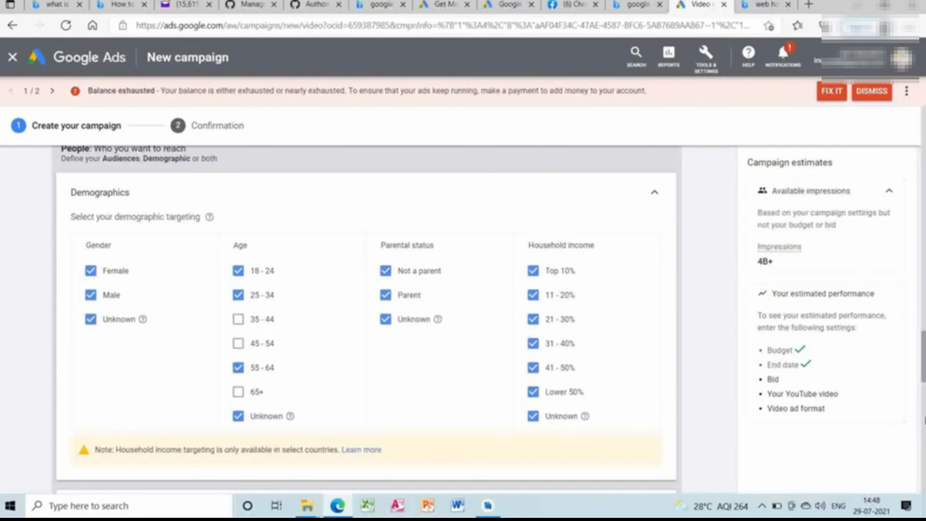
Add "Best web hosting" as a targeting keyword for the ad group.
{"action": "scroll", "coordinate": [621, 292], "scroll_direction": "down", "scroll_amount": 5}
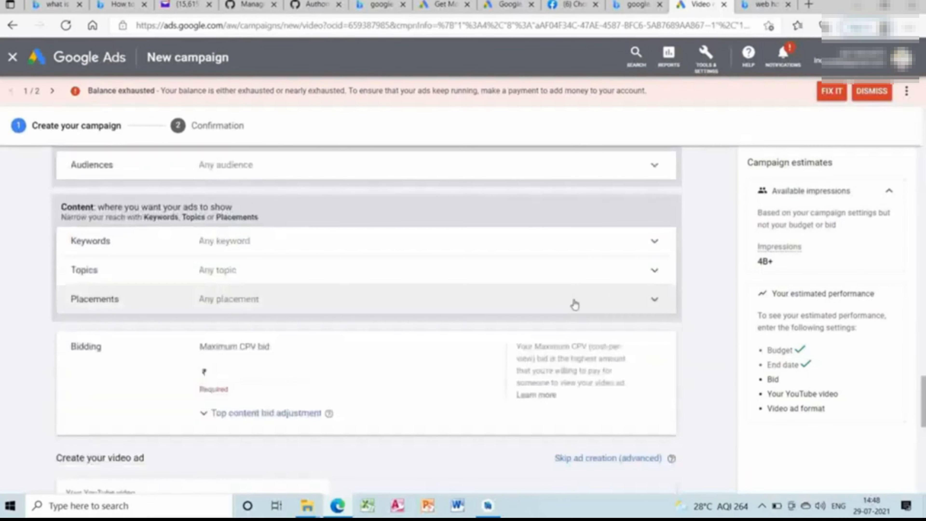
{"action": "left_click", "coordinate": [589, 244]}
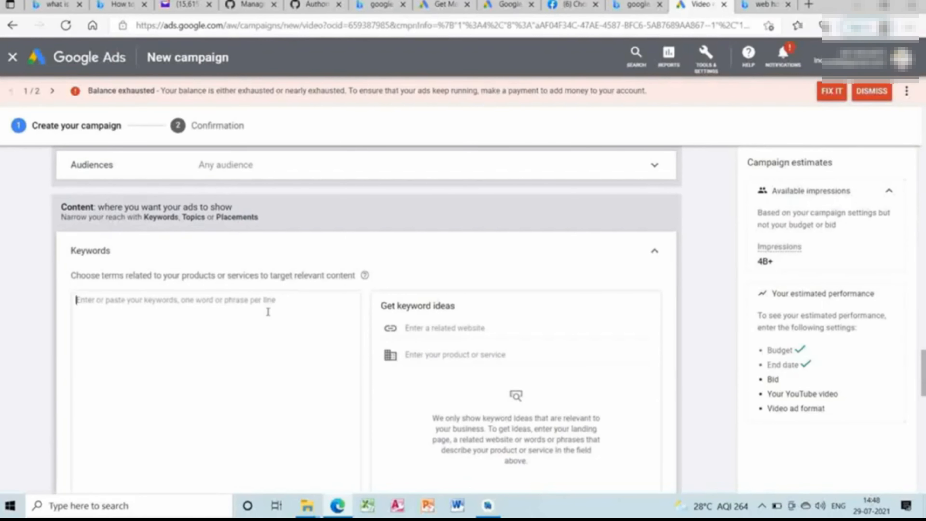
{"action": "type", "text": "Best web hosting"}
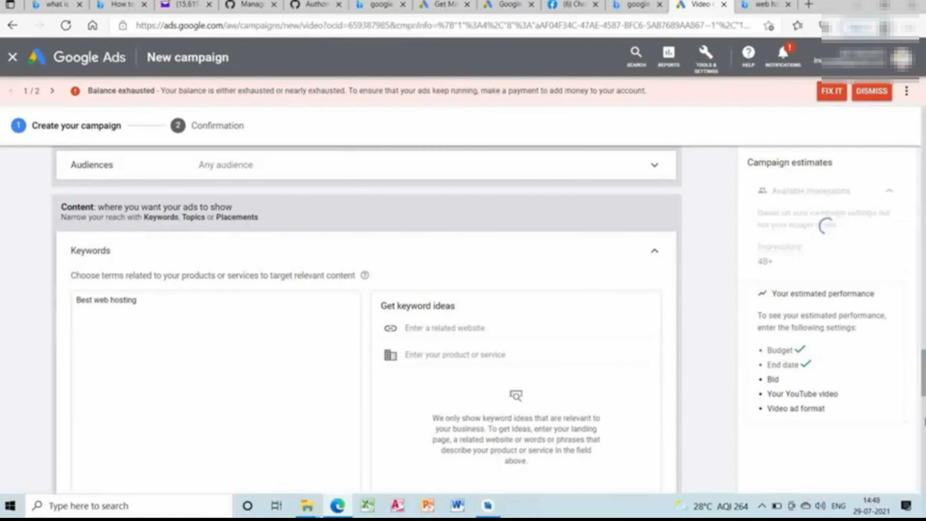
Return to the campaign's general settings and expand the Networks section to review where the ads can appear.
{"action": "scroll", "coordinate": [365, 321], "scroll_direction": "down", "scroll_amount": 8}
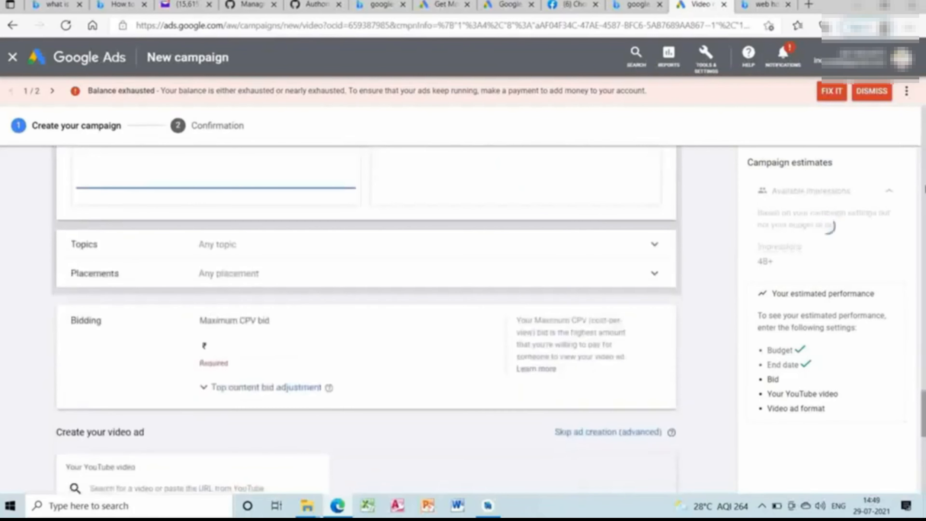
{"action": "scroll", "coordinate": [365, 321], "scroll_direction": "up", "scroll_amount": 15}
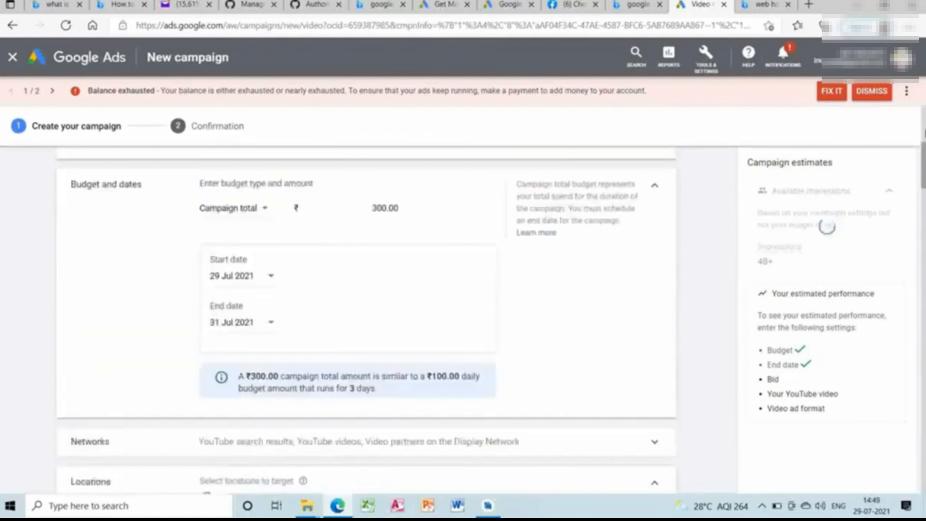
{"action": "scroll", "coordinate": [365, 321], "scroll_direction": "down", "scroll_amount": 7}
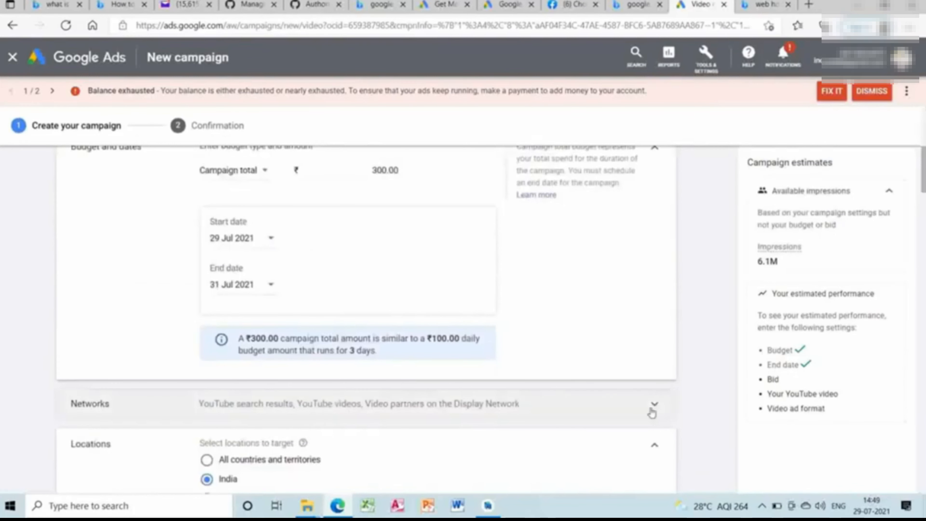
{"action": "left_click", "coordinate": [652, 412]}
{"action": "scroll", "coordinate": [925, 340], "scroll_direction": "down", "scroll_amount": 2}
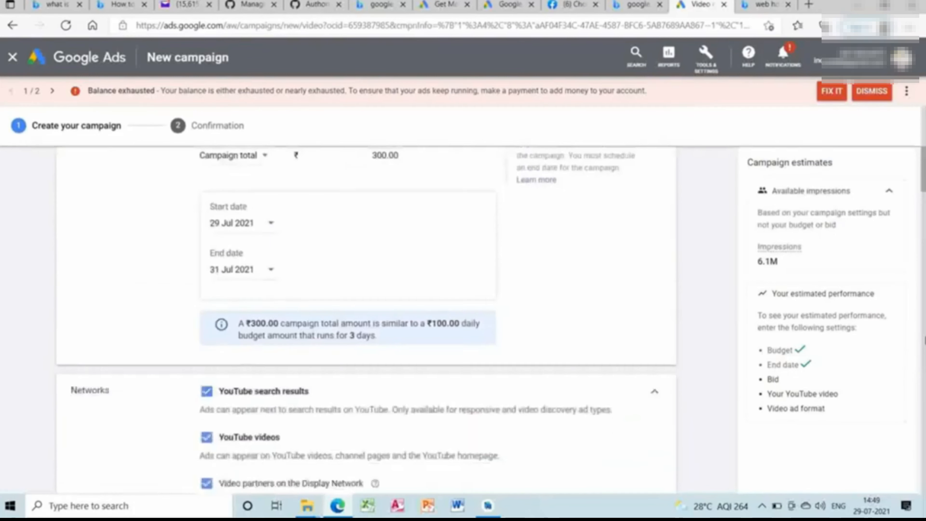
Exclude Video partners on the Display Network from the networks where the campaign's ads can appear.
{"action": "scroll", "coordinate": [925, 339], "scroll_direction": "down", "scroll_amount": 8}
{"action": "scroll", "coordinate": [925, 339], "scroll_direction": "up", "scroll_amount": 8}
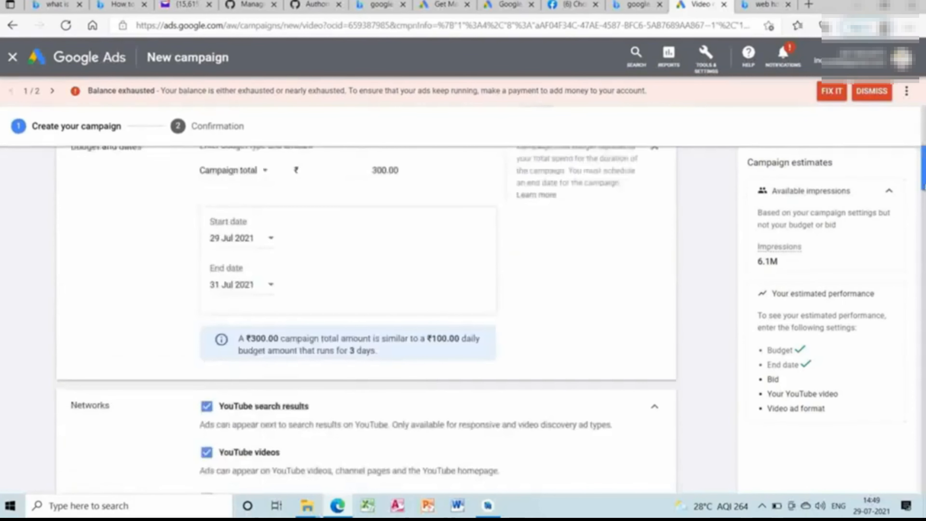
{"action": "left_click", "coordinate": [925, 178]}
{"action": "left_click_drag", "start_coordinate": [923, 191], "coordinate": [923, 209]}
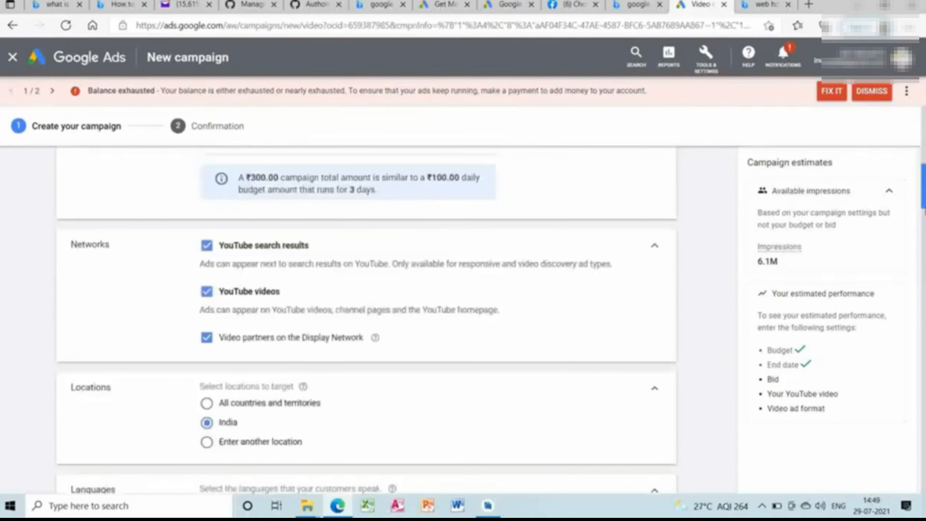
{"action": "left_click", "coordinate": [210, 341]}
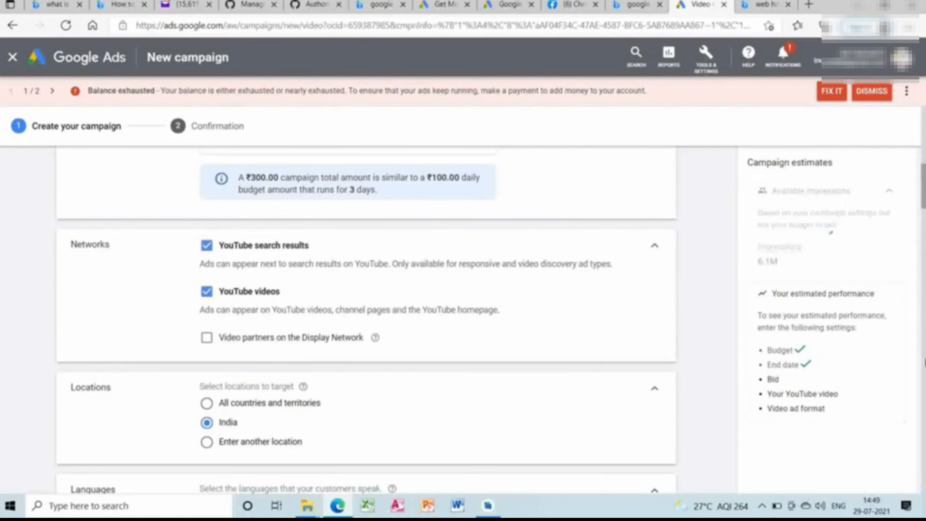
Expand the ad group's topic targeting and search the topics for "Web hosting".
{"action": "scroll", "coordinate": [925, 312], "scroll_direction": "down", "scroll_amount": 8}
{"action": "scroll", "coordinate": [925, 312], "scroll_direction": "down", "scroll_amount": 10}
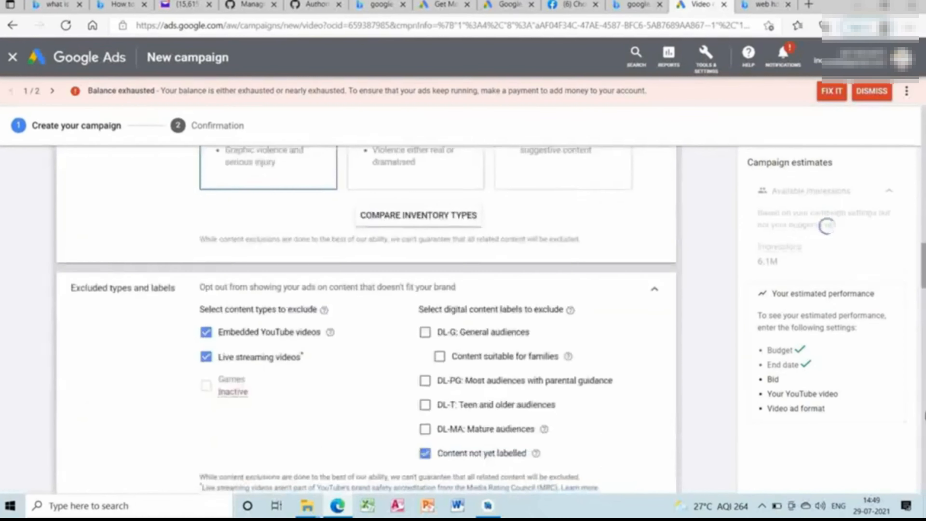
{"action": "scroll", "coordinate": [925, 312], "scroll_direction": "down", "scroll_amount": 10}
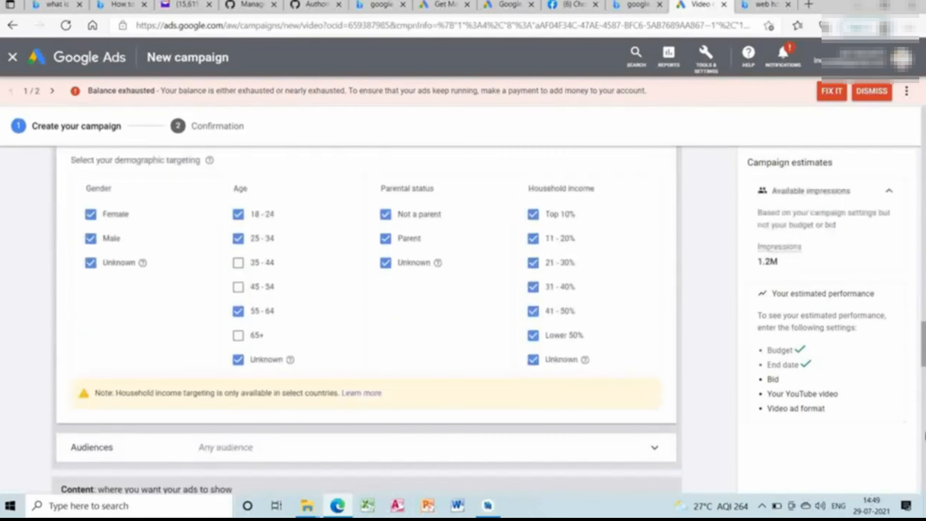
{"action": "scroll", "coordinate": [925, 312], "scroll_direction": "down", "scroll_amount": 8}
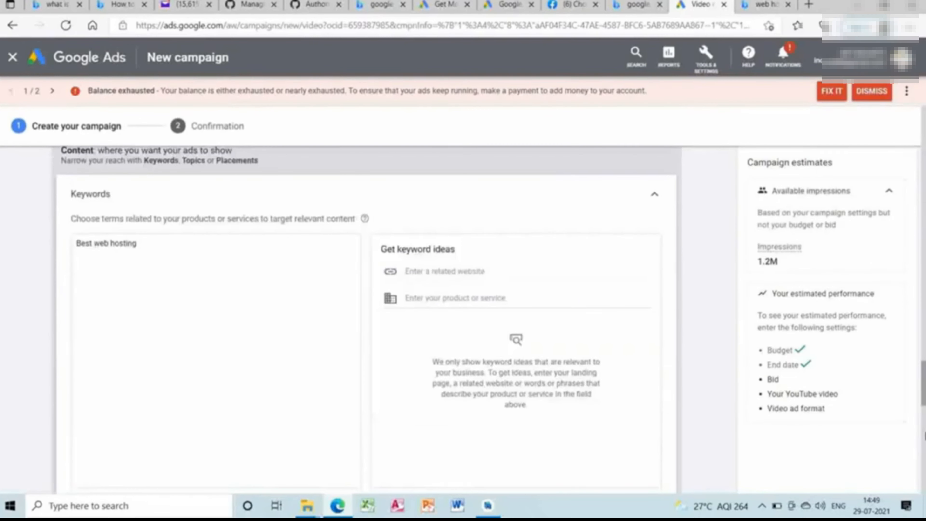
{"action": "scroll", "coordinate": [925, 312], "scroll_direction": "down", "scroll_amount": 10}
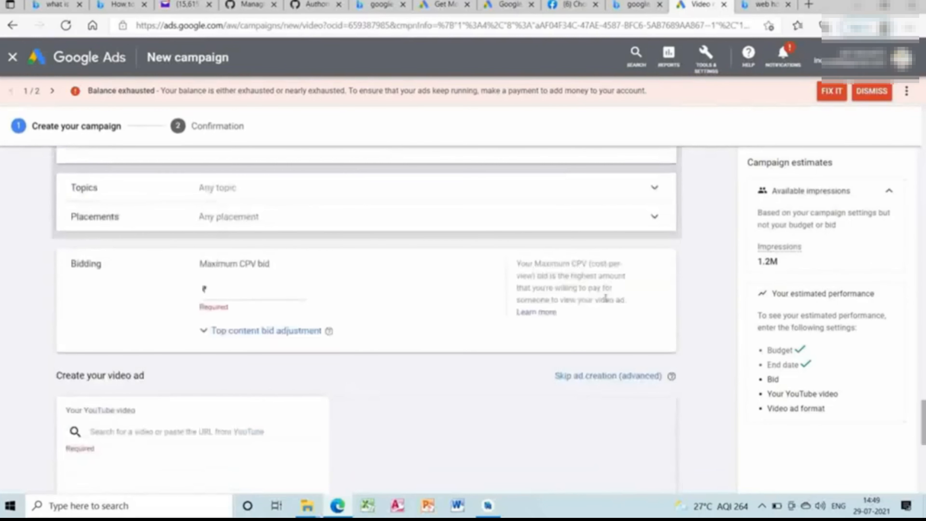
{"action": "left_click", "coordinate": [472, 204]}
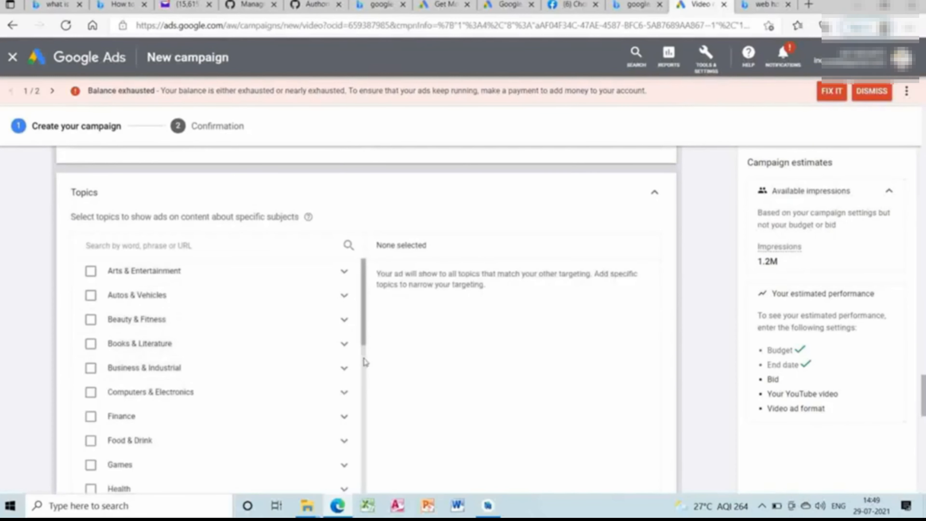
{"action": "scroll", "coordinate": [365, 363], "scroll_direction": "down", "scroll_amount": 5}
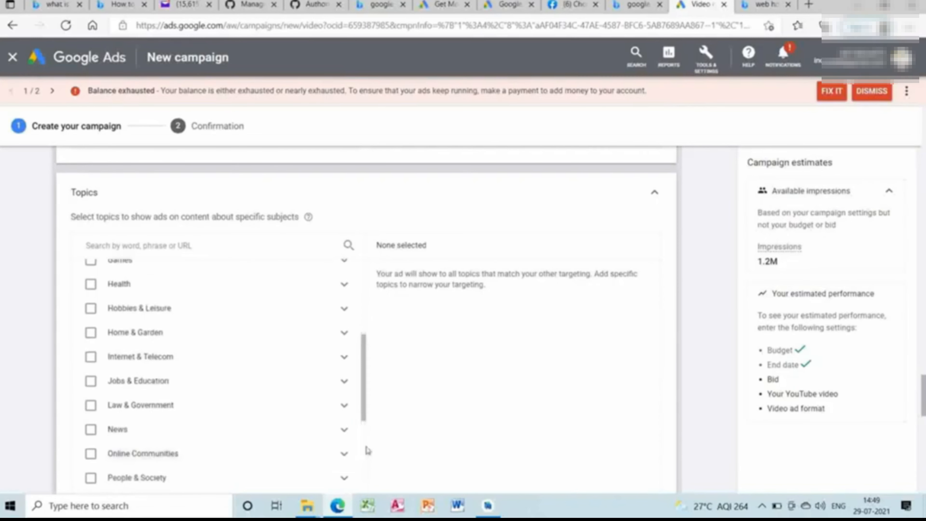
{"action": "left_click", "coordinate": [247, 244]}
{"action": "type", "text": "Web ho"}
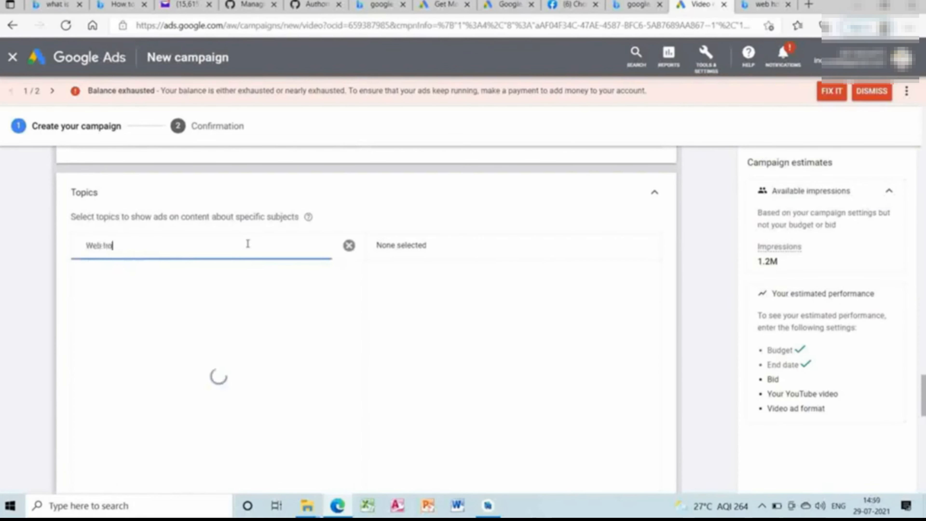
{"action": "type", "text": "sting"}
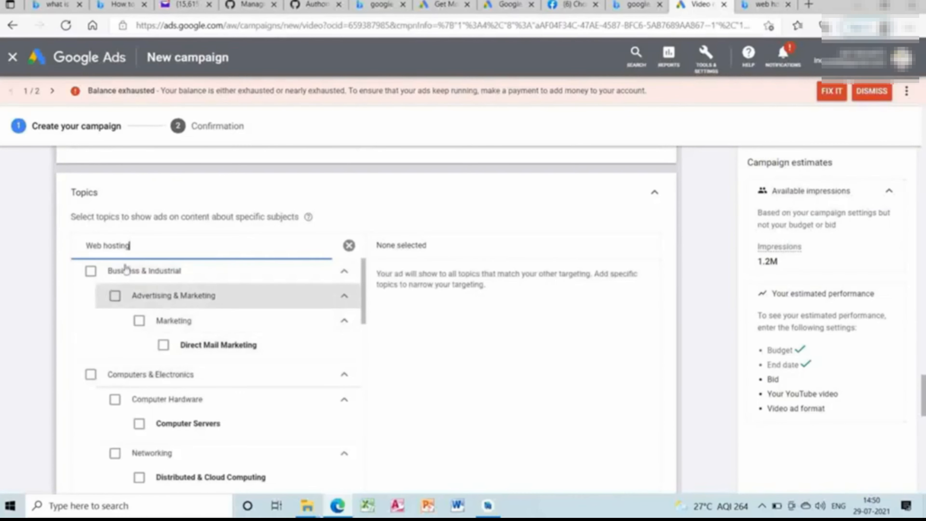
Replace the topic search term with "cosmetics" to look through related topics.
{"action": "key", "text": "BackSpace"}
{"action": "key", "text": "BackSpace"}
{"action": "key", "text": "BackSpace"}
{"action": "key", "text": "BackSpace"}
{"action": "key", "text": "BackSpace"}
{"action": "key", "text": "BackSpace"}
{"action": "key", "text": "BackSpace"}
{"action": "key", "text": "BackSpace"}
{"action": "key", "text": "BackSpace"}
{"action": "key", "text": "BackSpace"}
{"action": "key", "text": "BackSpace"}
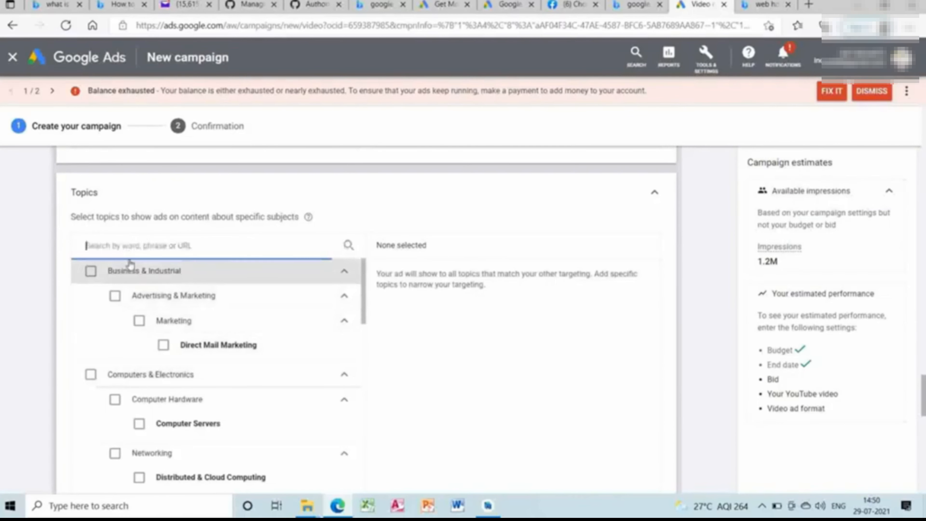
{"action": "type", "text": "cosne"}
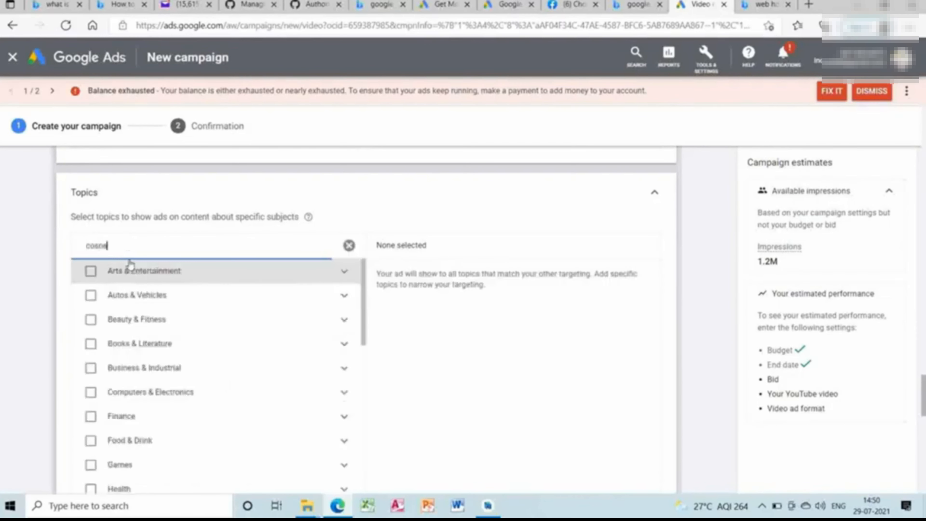
{"action": "type", "text": "tics"}
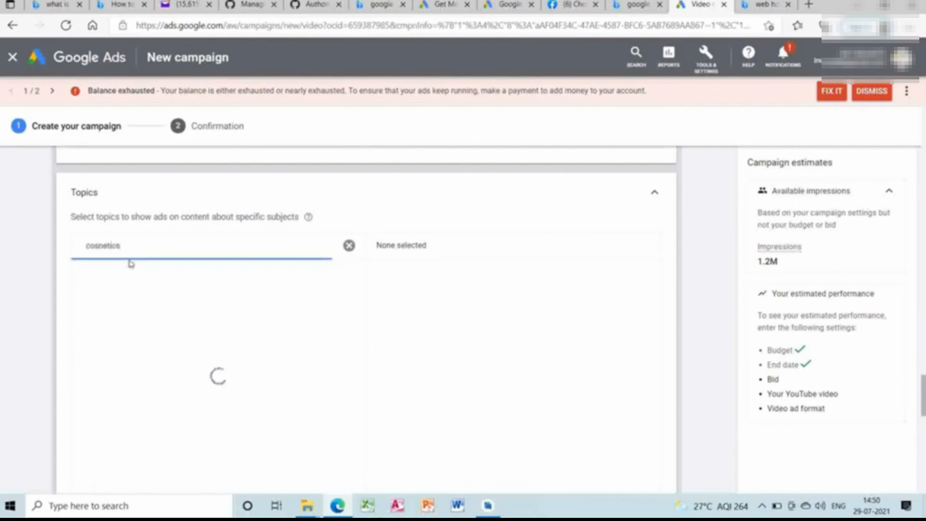
{"action": "left_click", "coordinate": [105, 246]}
{"action": "key", "text": "BackSpace"}
{"action": "type", "text": "m"}
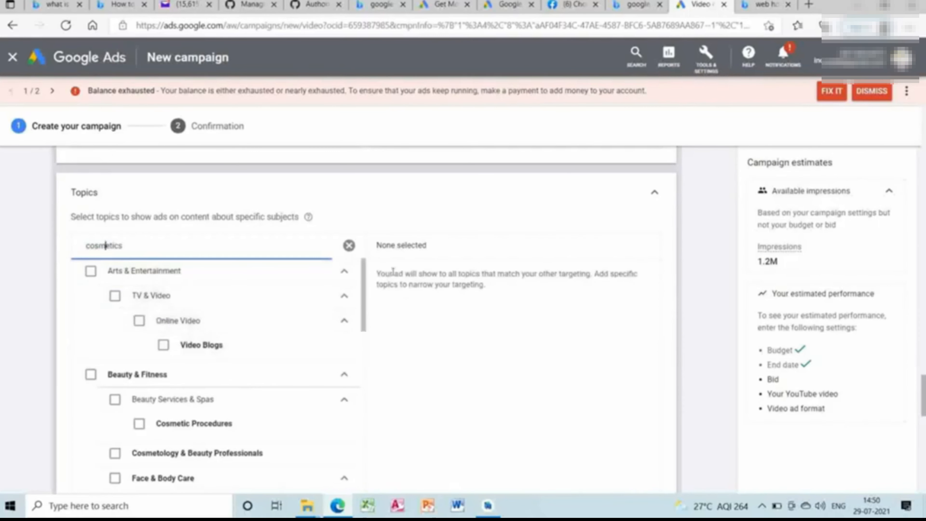
Clear the topic search and add the Beauty & Fitness topic to the ad group's targeting.
{"action": "left_click", "coordinate": [348, 245]}
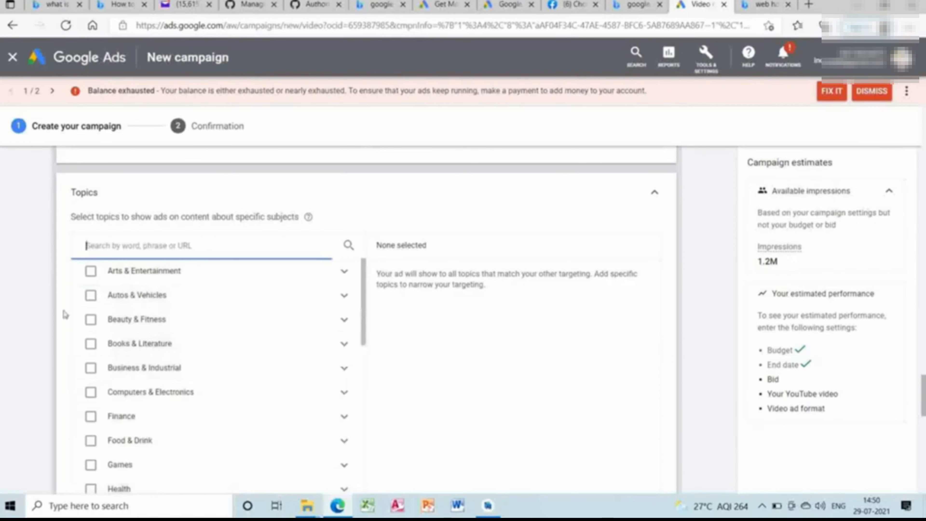
{"action": "left_click", "coordinate": [91, 320]}
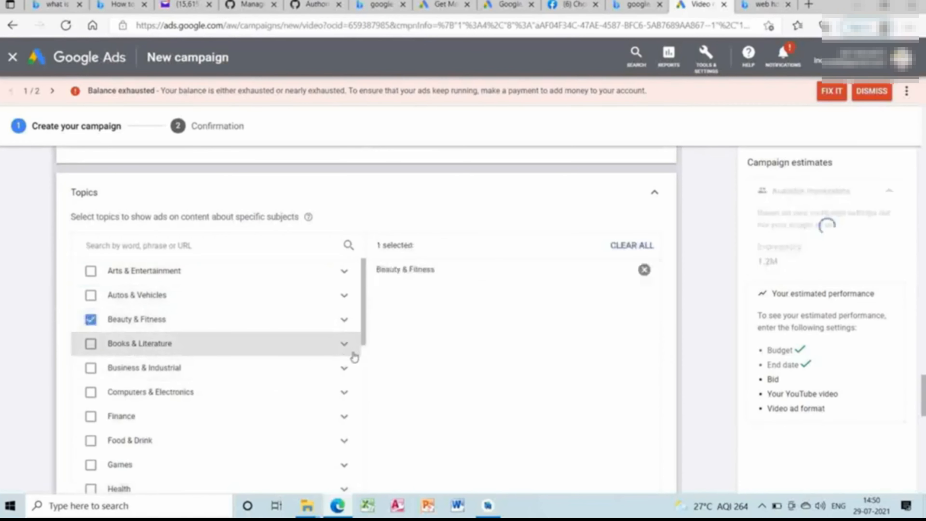
{"action": "scroll", "coordinate": [365, 367], "scroll_direction": "down", "scroll_amount": 2}
{"action": "scroll", "coordinate": [365, 367], "scroll_direction": "down", "scroll_amount": 3}
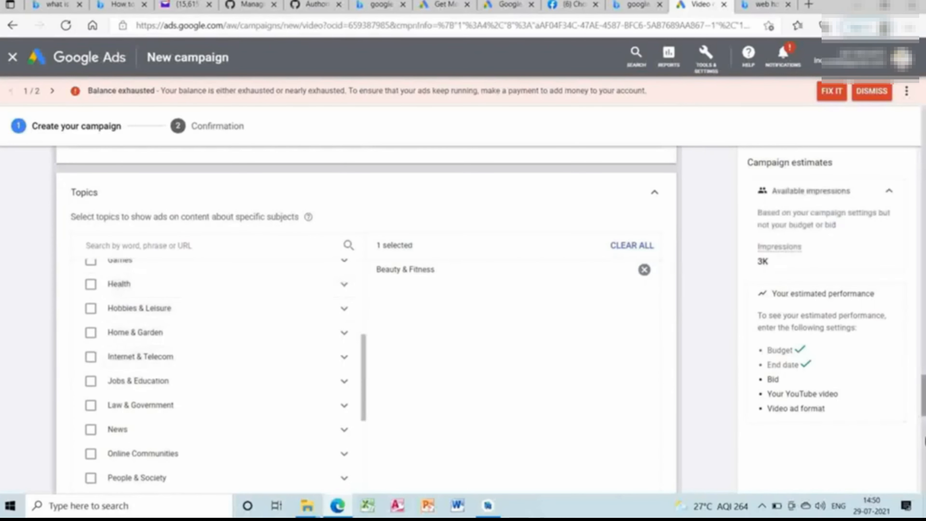
Expand the placement targeting, search for "Dhruv rathee" and list the matching YouTube channels.
{"action": "left_click", "coordinate": [609, 193]}
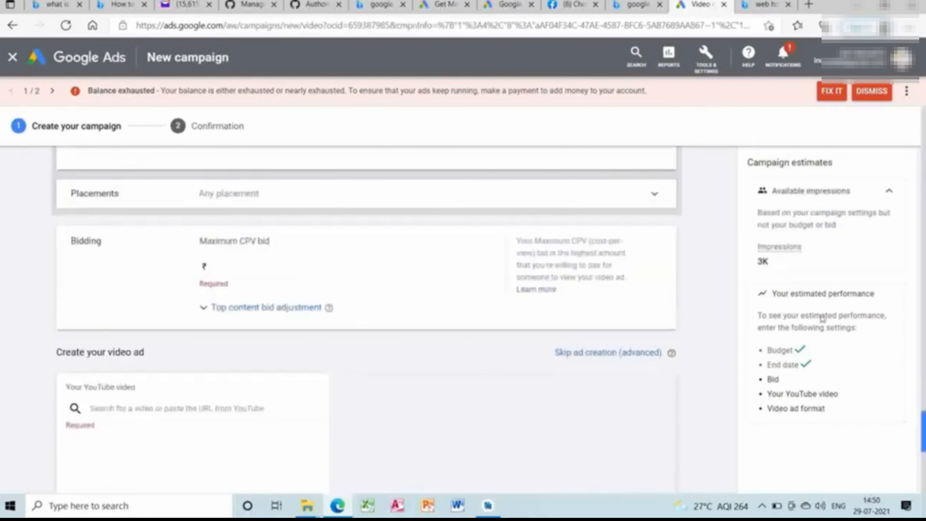
{"action": "left_click", "coordinate": [608, 197]}
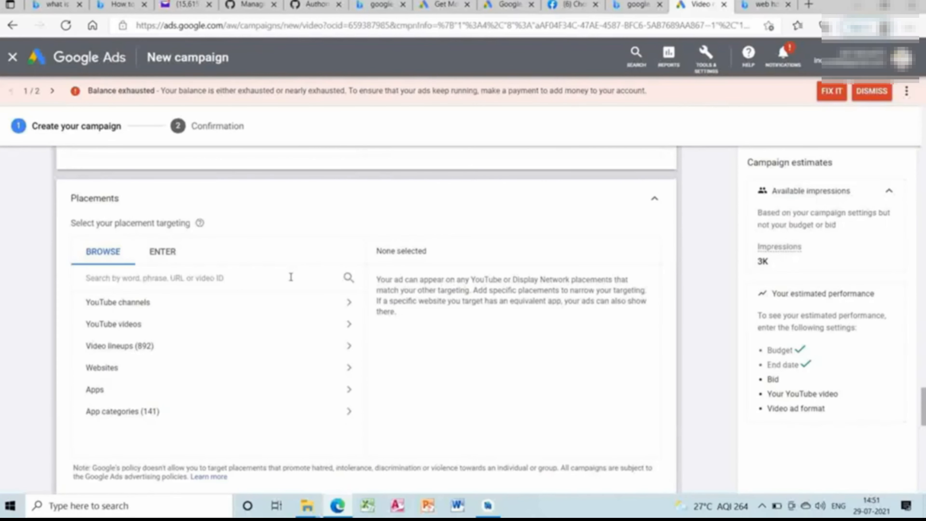
{"action": "left_click", "coordinate": [272, 276]}
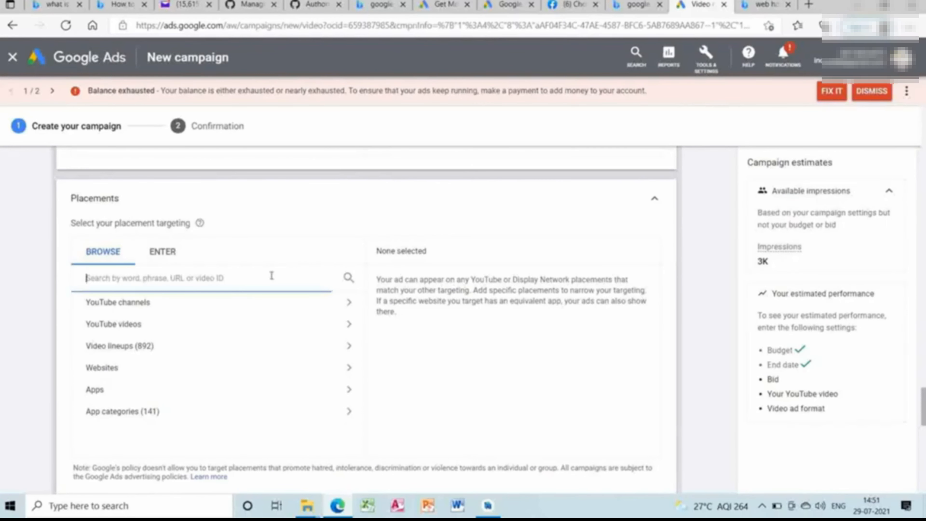
{"action": "type", "text": "Dhruv"}
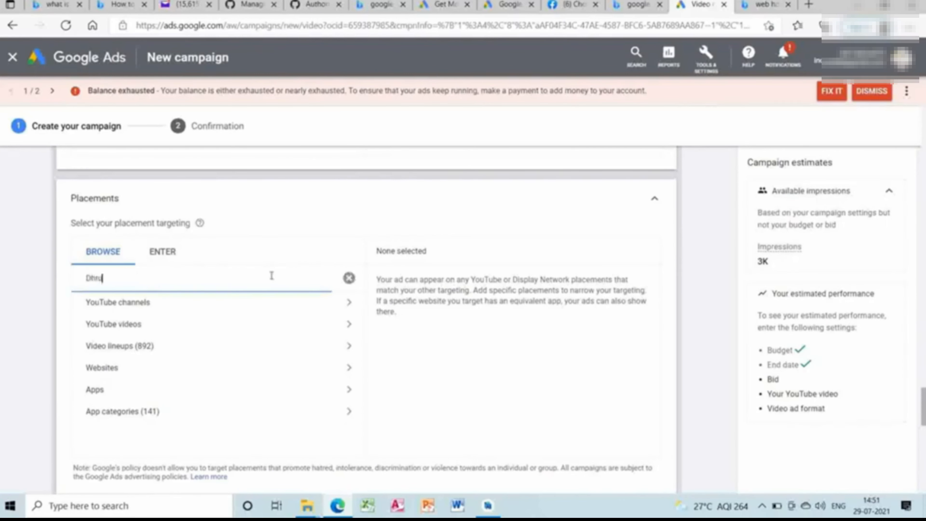
{"action": "type", "text": " rathee"}
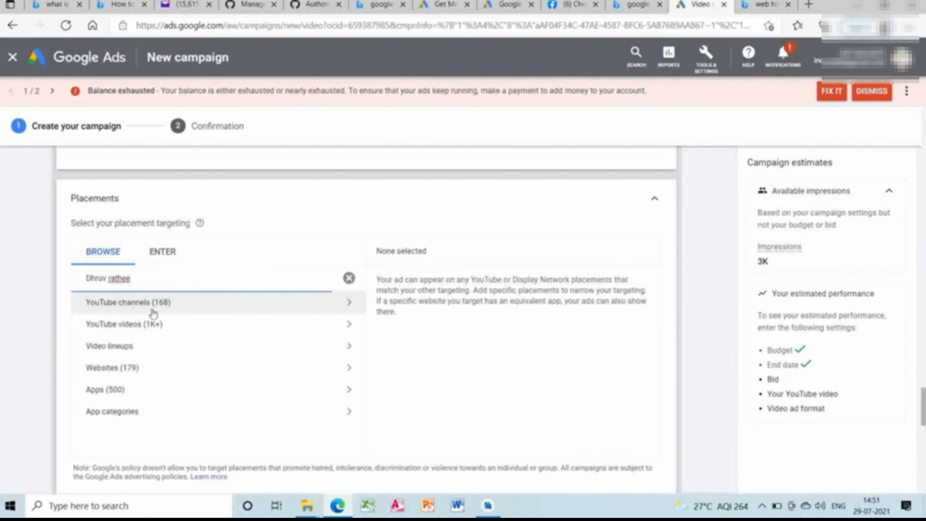
{"action": "left_click", "coordinate": [152, 309]}
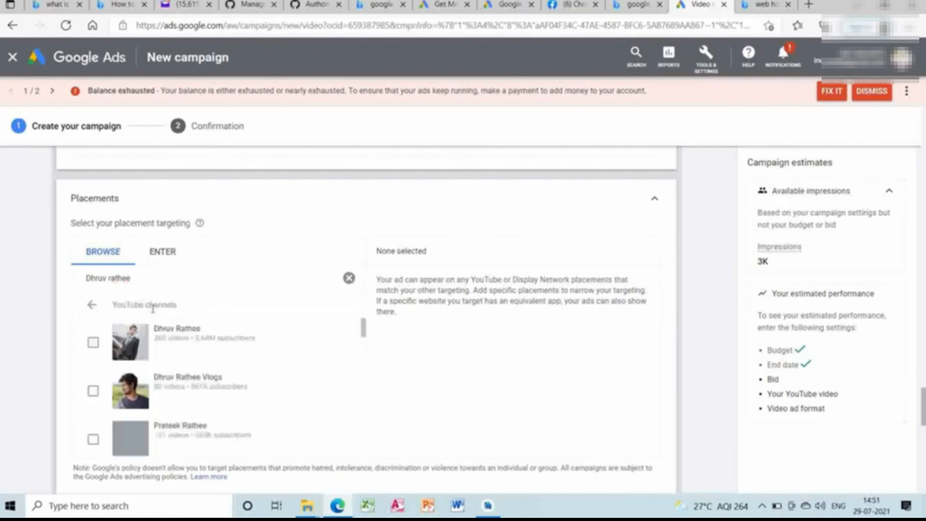
Add the YouTube channels Dhruv Rathee, Dhruv Rathee Vlogs and Prateek Rathee as ad placements.
{"action": "left_click", "coordinate": [93, 343]}
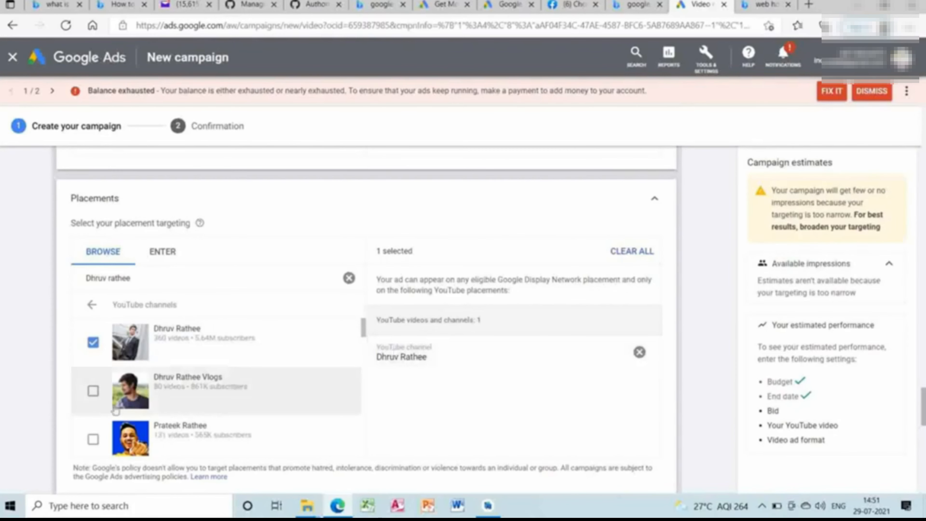
{"action": "left_click", "coordinate": [94, 391]}
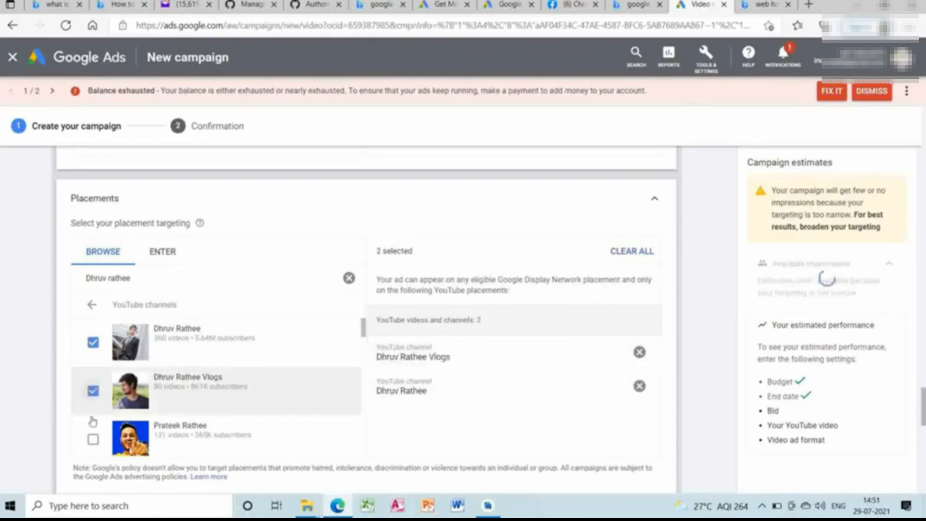
{"action": "left_click", "coordinate": [93, 440]}
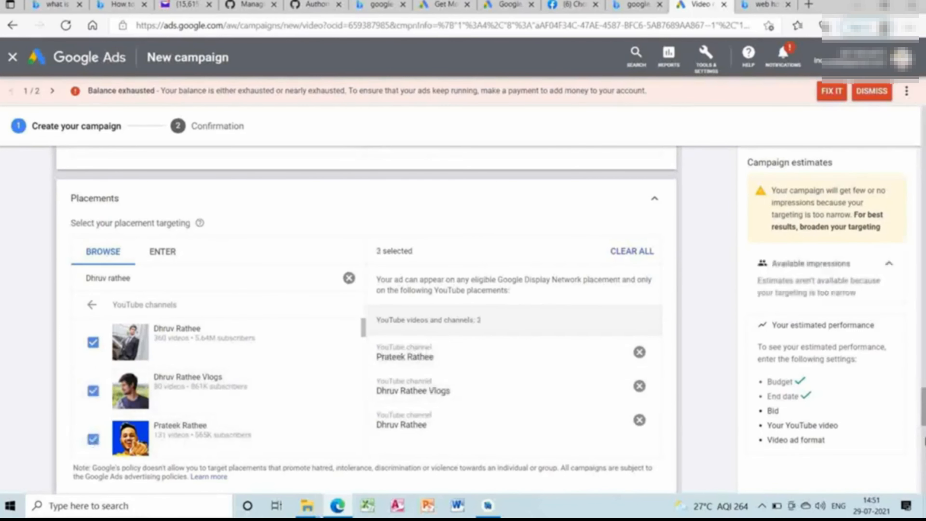
Set the ad group's maximum CPV bid to ₹0.40.
{"action": "left_click", "coordinate": [924, 441]}
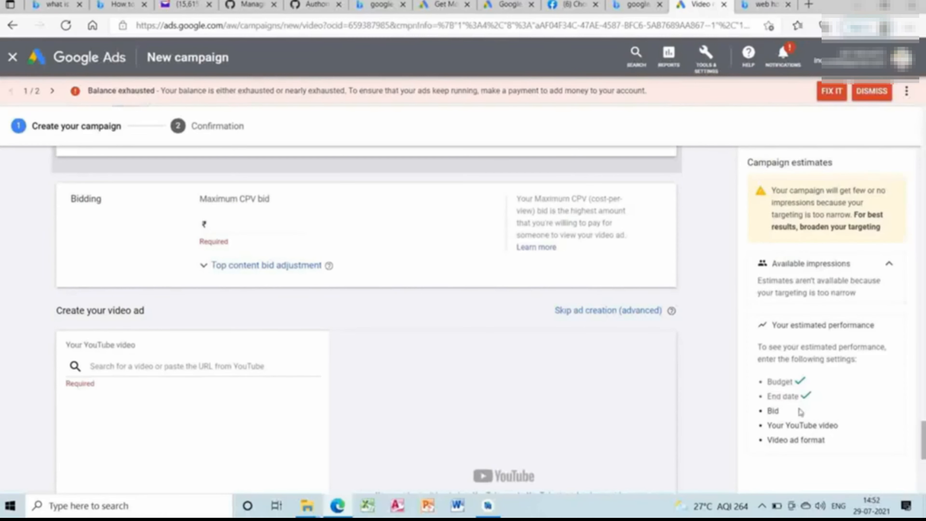
{"action": "left_click", "coordinate": [297, 229]}
{"action": "type", "text": "0.40"}
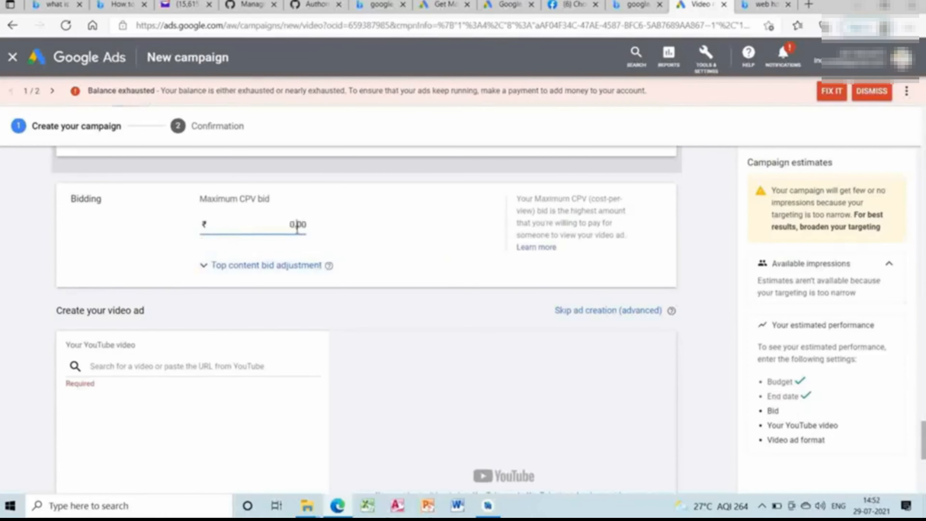
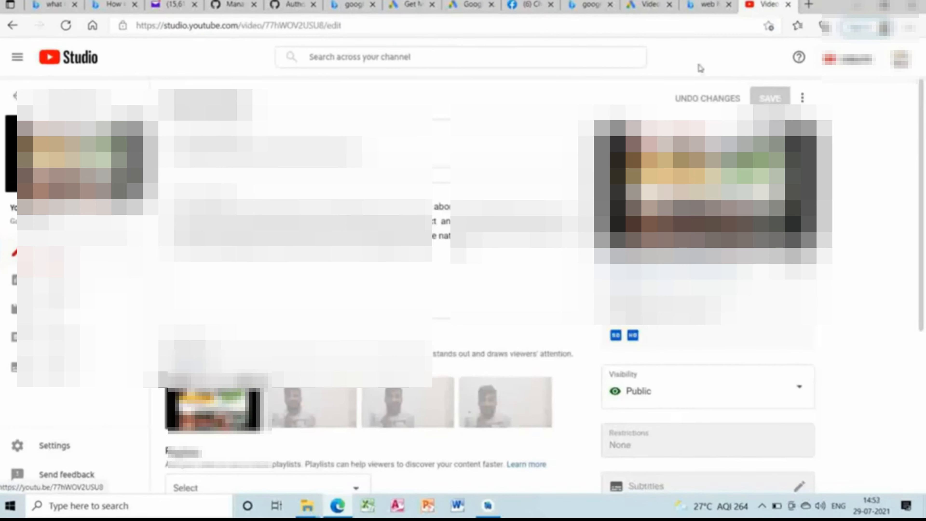
Return to the Google Ads video campaign and paste the YouTube video's link as the ad's video.
{"action": "left_click", "coordinate": [648, 5]}
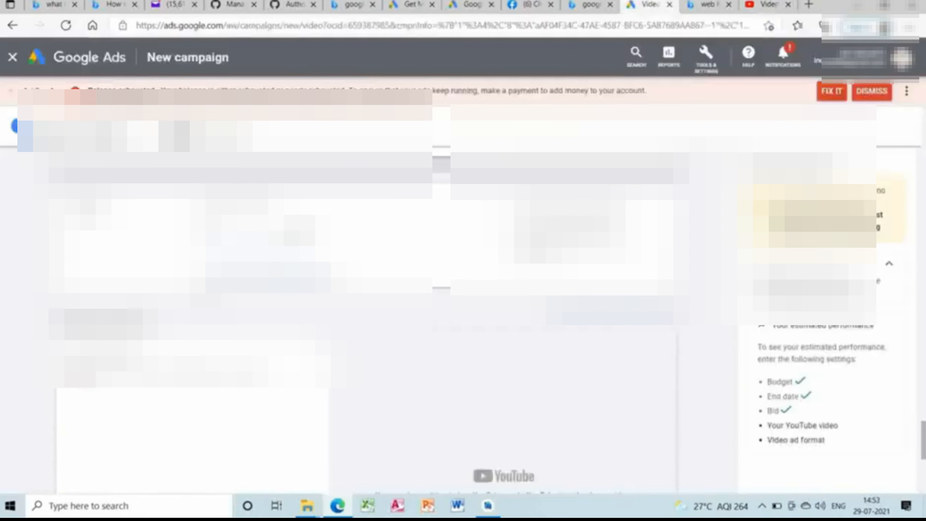
{"action": "right_click", "coordinate": [157, 381]}
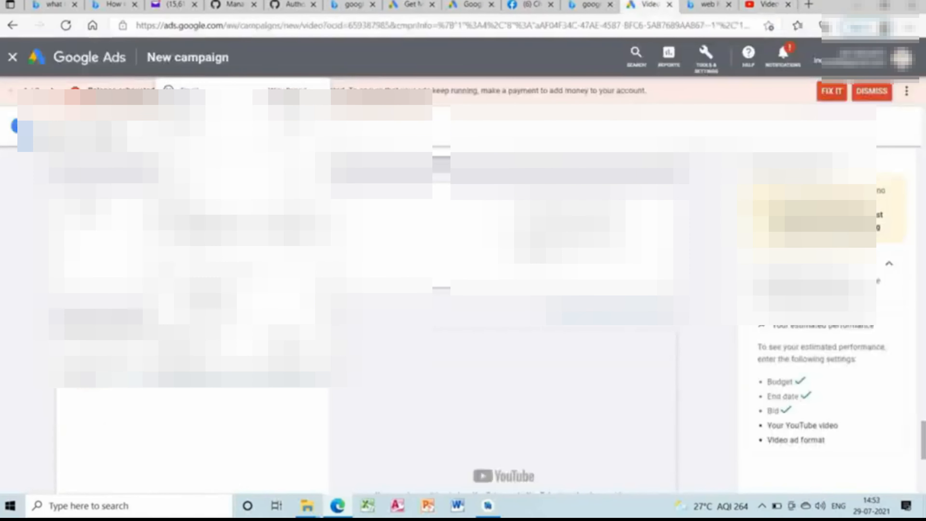
{"action": "left_click", "coordinate": [193, 213]}
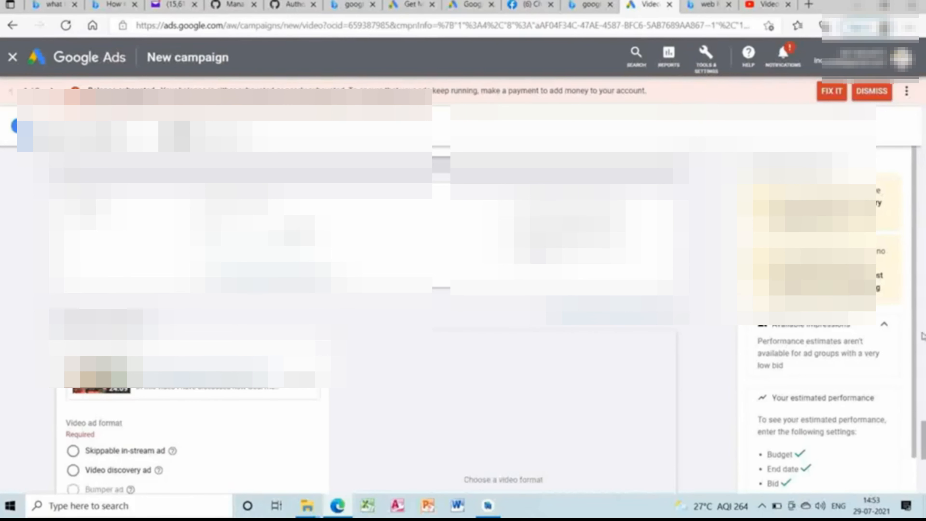
Set the video ad format to Video discovery ad and open its headline for entry.
{"action": "left_click", "coordinate": [914, 487]}
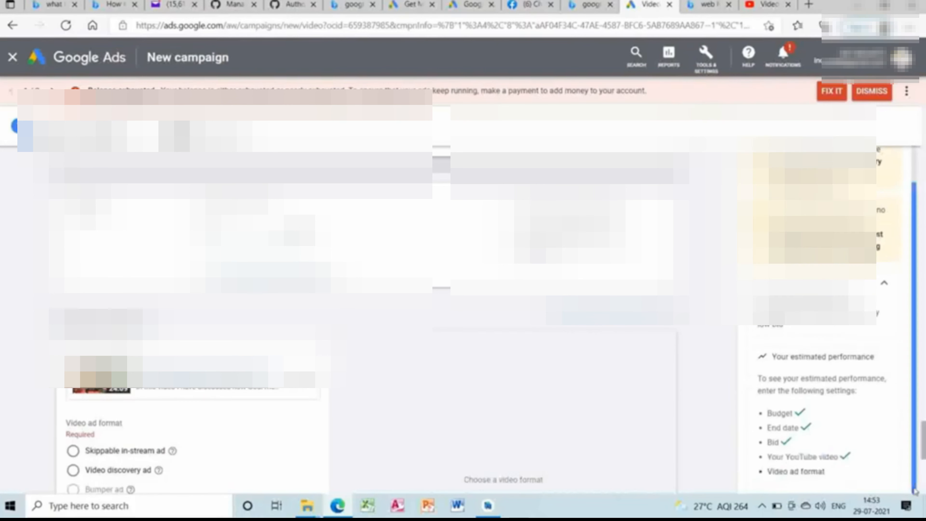
{"action": "left_click", "coordinate": [925, 490]}
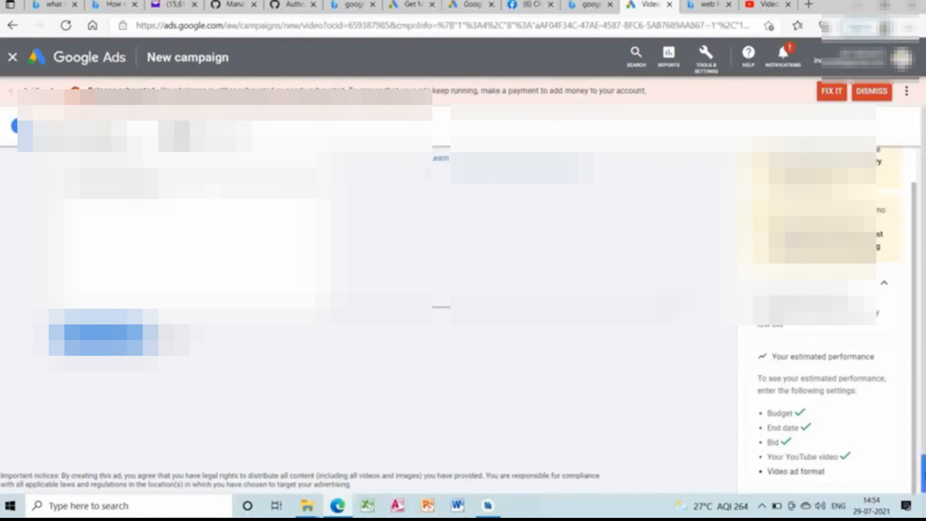
{"action": "mouse_move", "coordinate": [924, 460]}
{"action": "left_mouse_down"}
{"action": "mouse_move", "coordinate": [924, 419]}
{"action": "mouse_move", "coordinate": [924, 443]}
{"action": "left_mouse_up"}
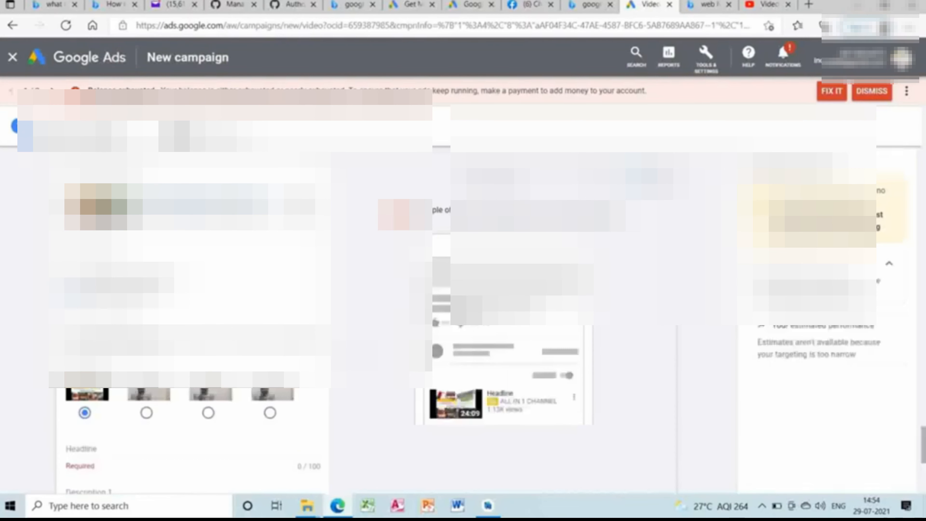
{"action": "left_click", "coordinate": [280, 461]}
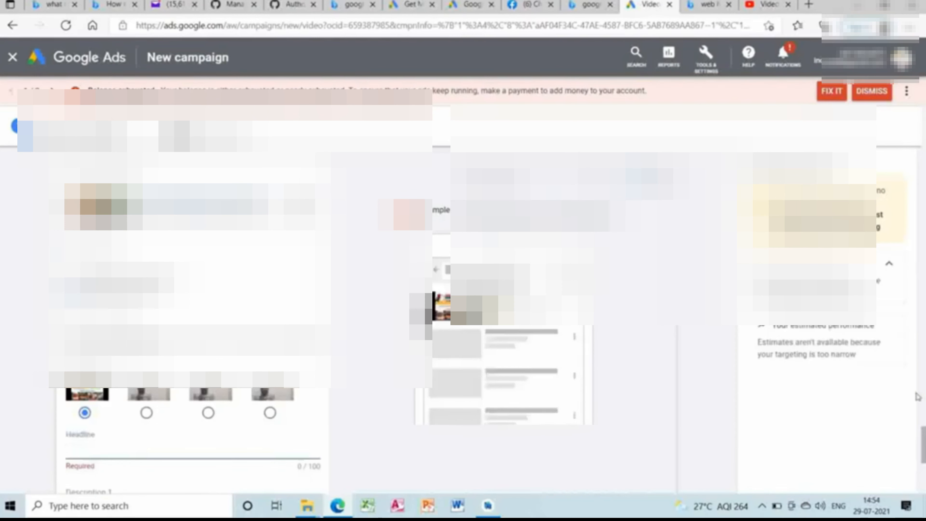
Review the ad group's placement, topic, keyword, audience and demographic targeting, expanding the audience section.
{"action": "left_click_drag", "start_coordinate": [924, 445], "coordinate": [925, 379]}
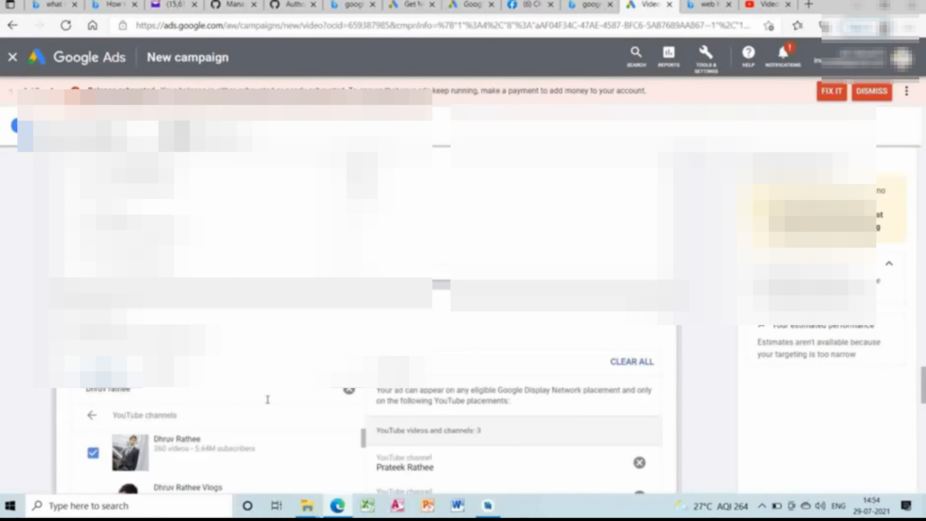
{"action": "left_click", "coordinate": [925, 323]}
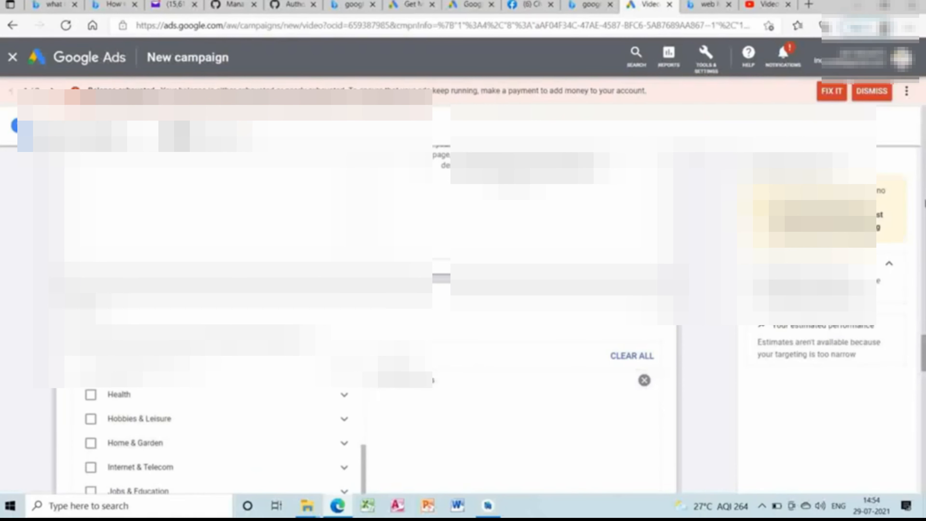
{"action": "scroll", "coordinate": [376, 310], "scroll_direction": "up", "scroll_amount": 5}
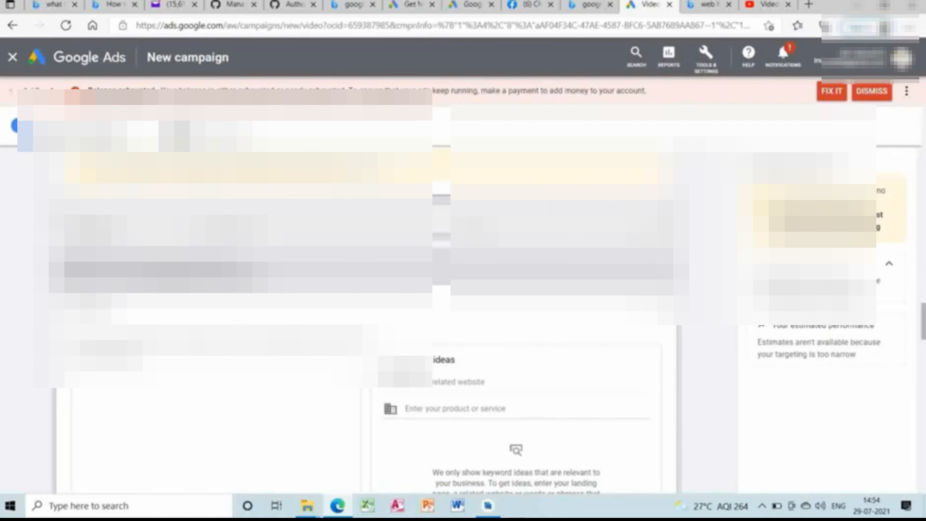
{"action": "left_click", "coordinate": [226, 223]}
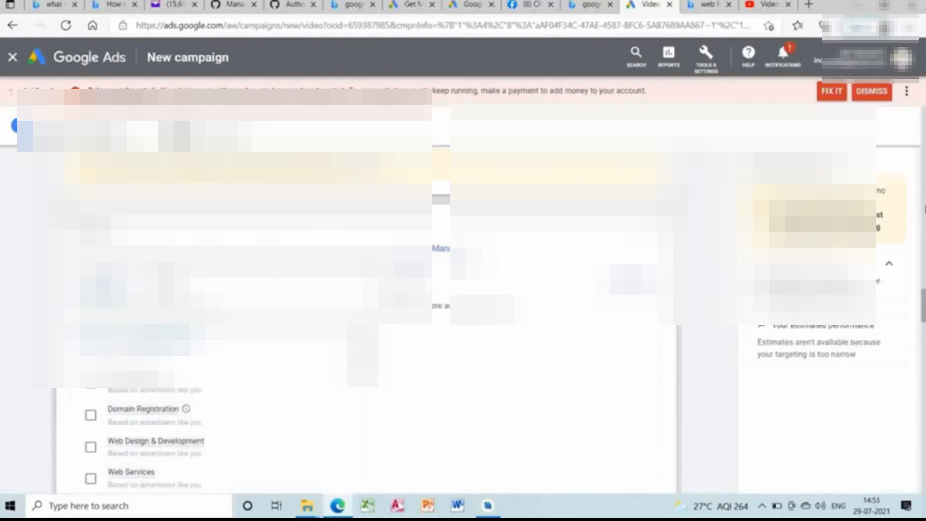
{"action": "scroll", "coordinate": [924, 209], "scroll_direction": "up", "scroll_amount": 10}
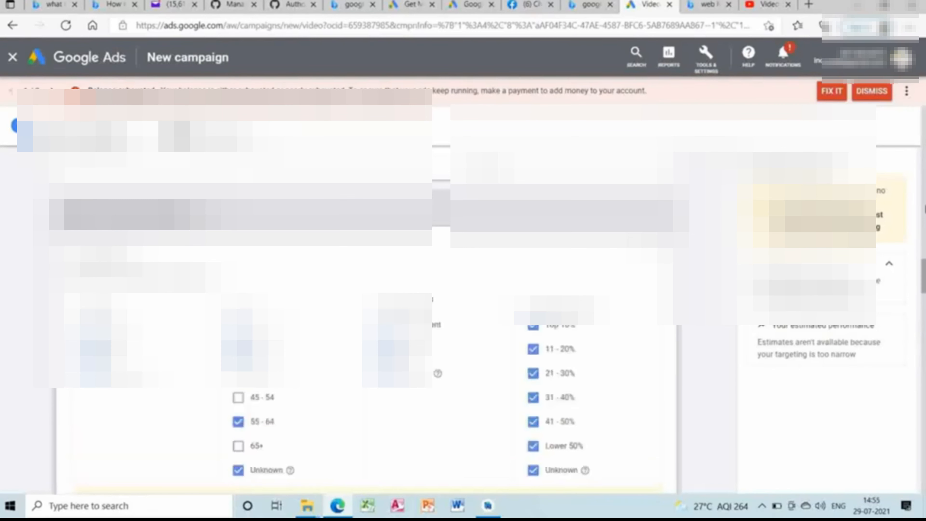
{"action": "scroll", "coordinate": [924, 209], "scroll_direction": "up", "scroll_amount": 5}
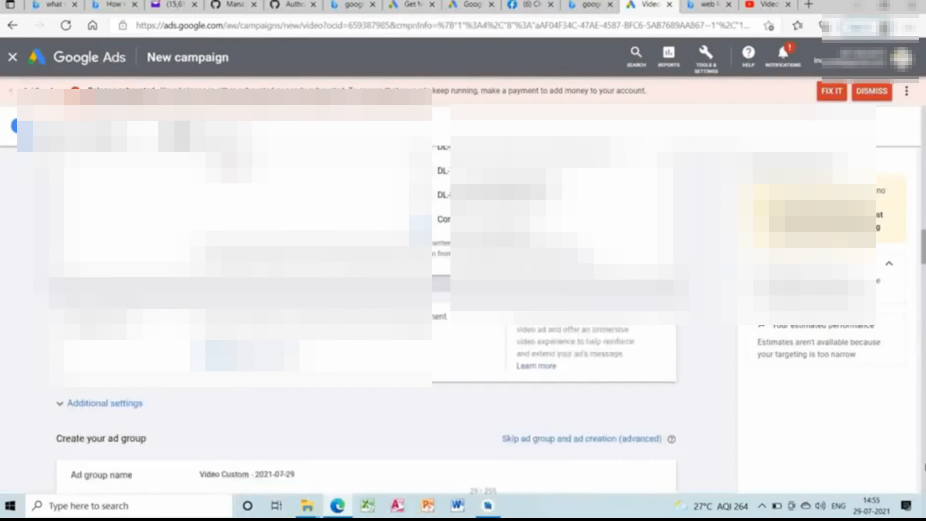
Try to create the video campaign with the ad's headline and descriptions left empty.
{"action": "scroll", "coordinate": [535, 345], "scroll_direction": "down", "scroll_amount": 15}
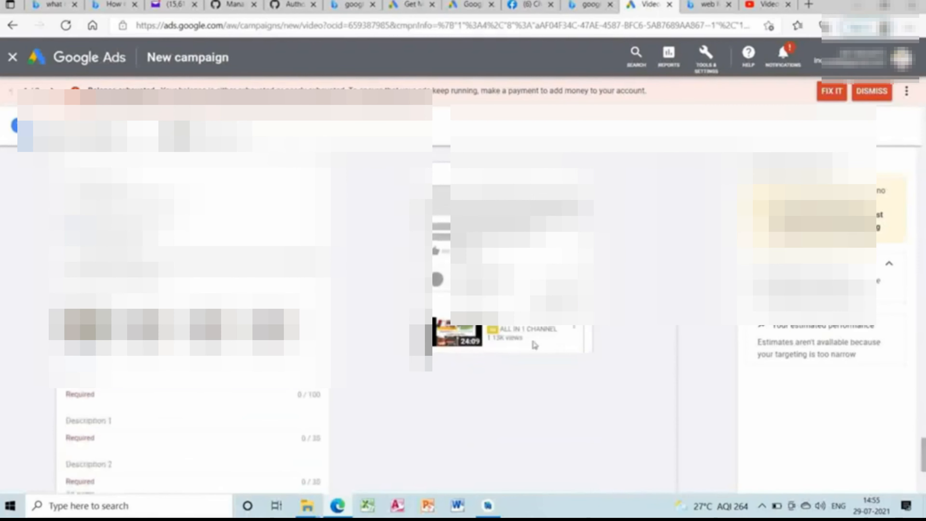
{"action": "left_click_drag", "start_coordinate": [924, 456], "coordinate": [925, 478]}
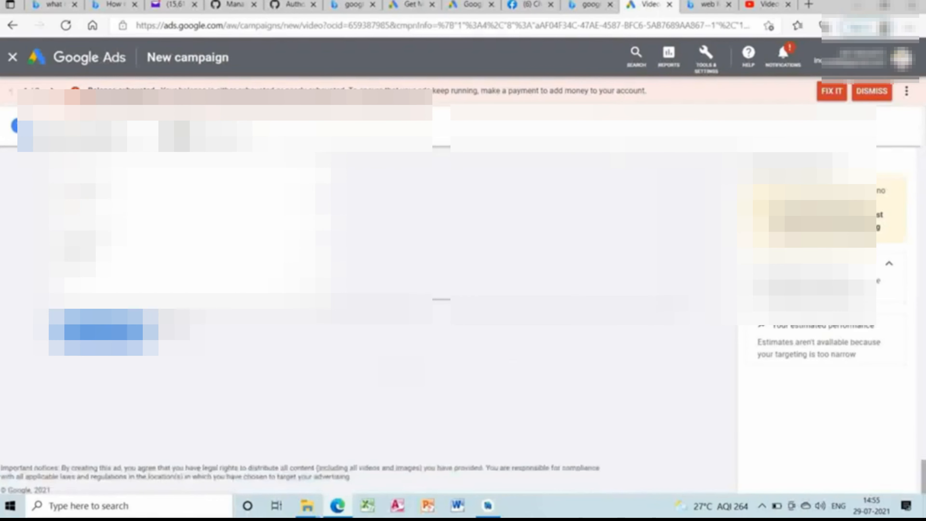
{"action": "left_click", "coordinate": [104, 322]}
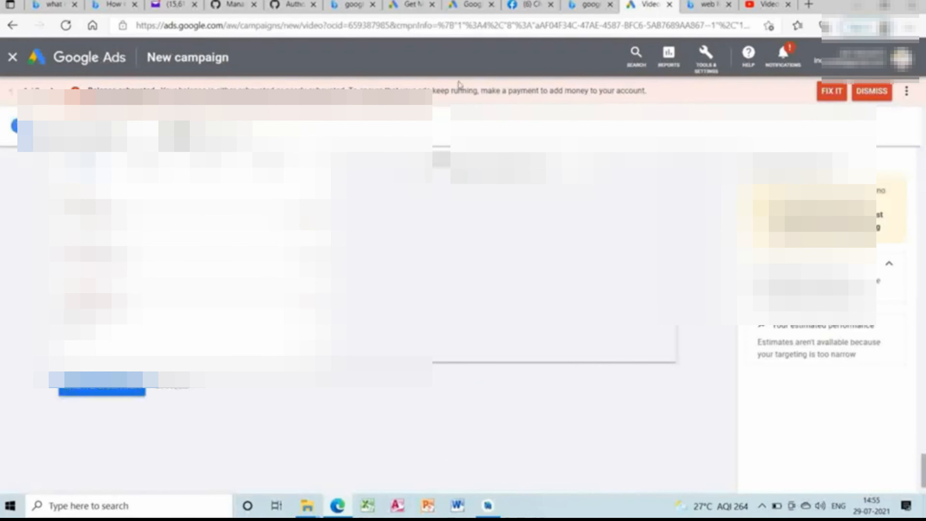
Switch to Facebook, go back to the list of managed pages and open the Online shopping discounts page.
{"action": "left_click", "coordinate": [533, 10]}
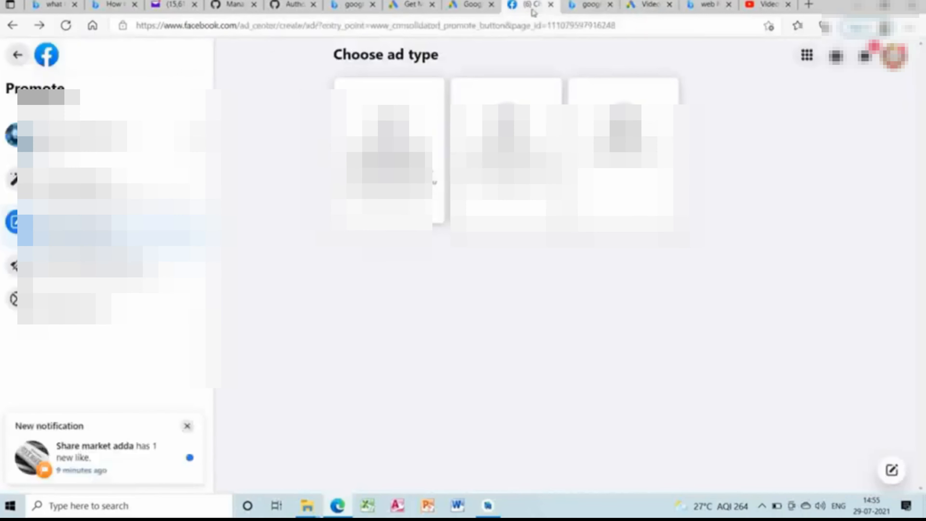
{"action": "left_click", "coordinate": [13, 27]}
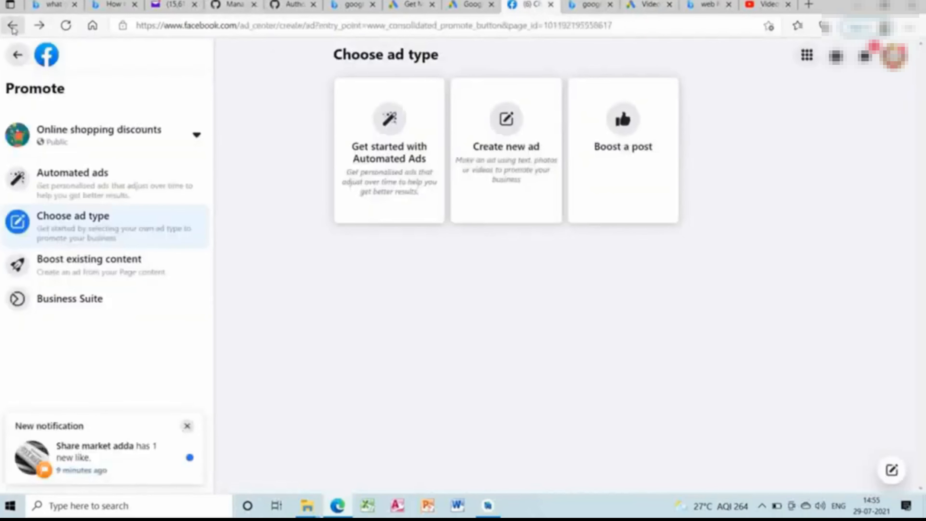
{"action": "left_click", "coordinate": [13, 27]}
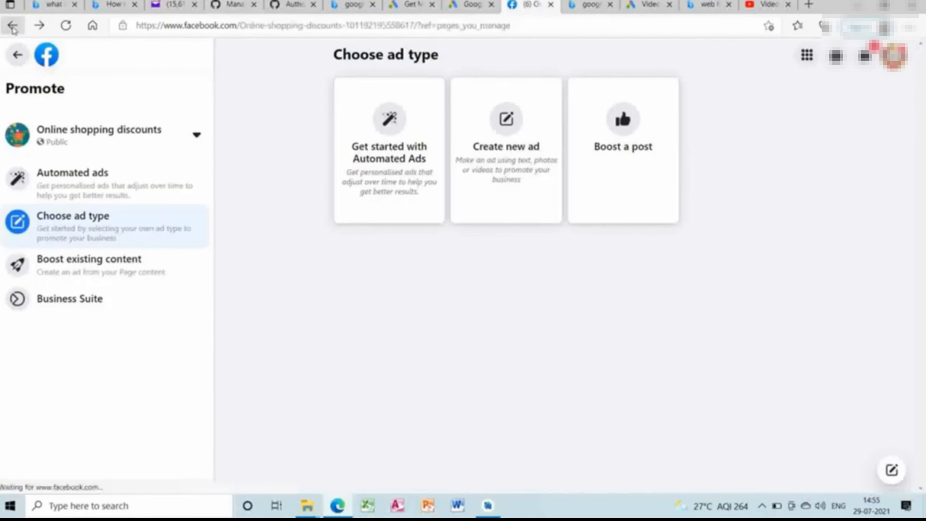
{"action": "left_click", "coordinate": [13, 27]}
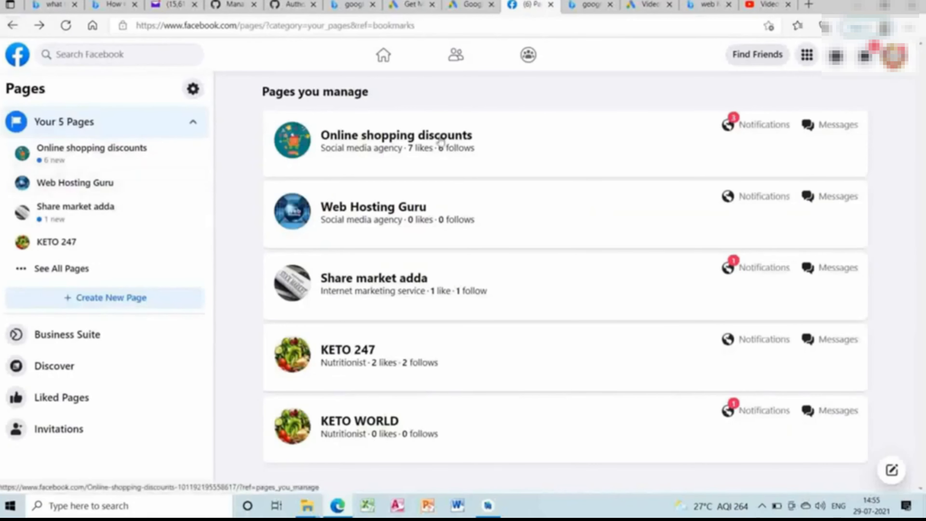
{"action": "left_click", "coordinate": [441, 141]}
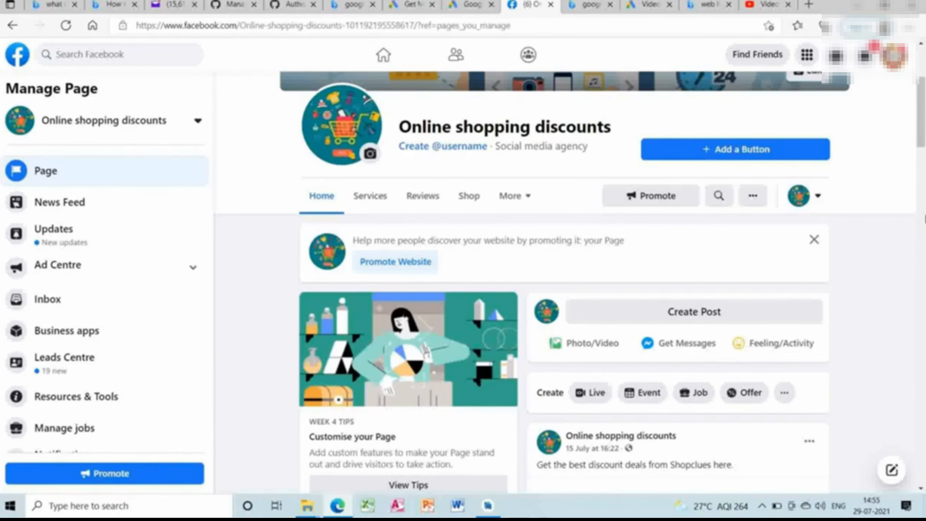
Start promoting the Online shopping discounts page with a new ad and expand the full list of ad goals.
{"action": "left_click", "coordinate": [677, 197]}
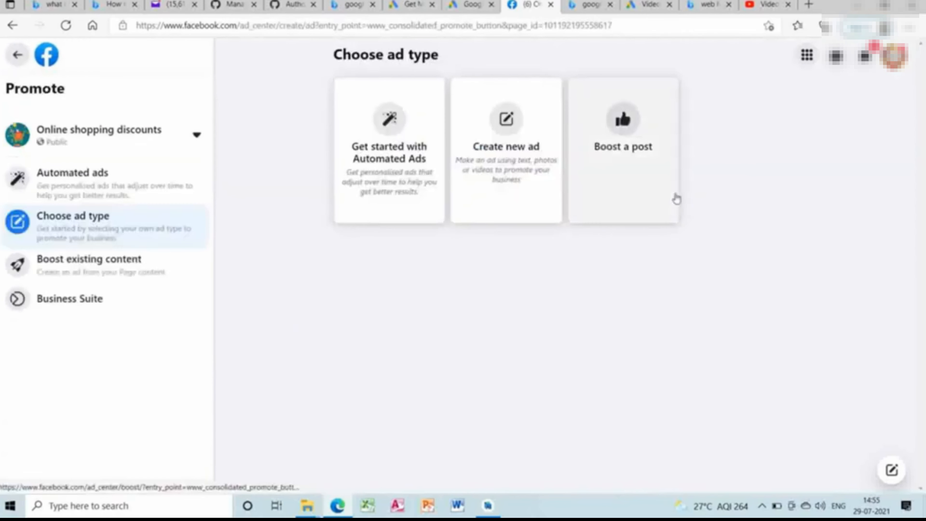
{"action": "left_click", "coordinate": [514, 143]}
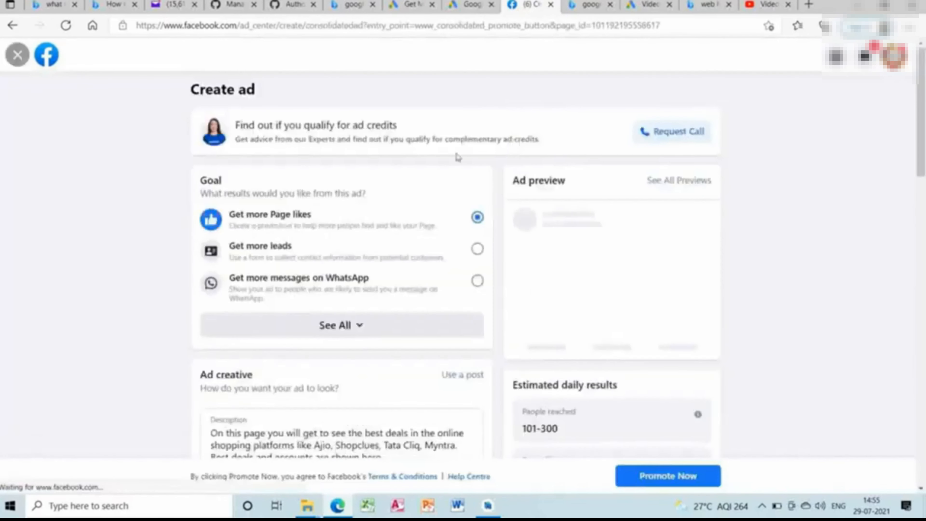
{"action": "left_click", "coordinate": [441, 333]}
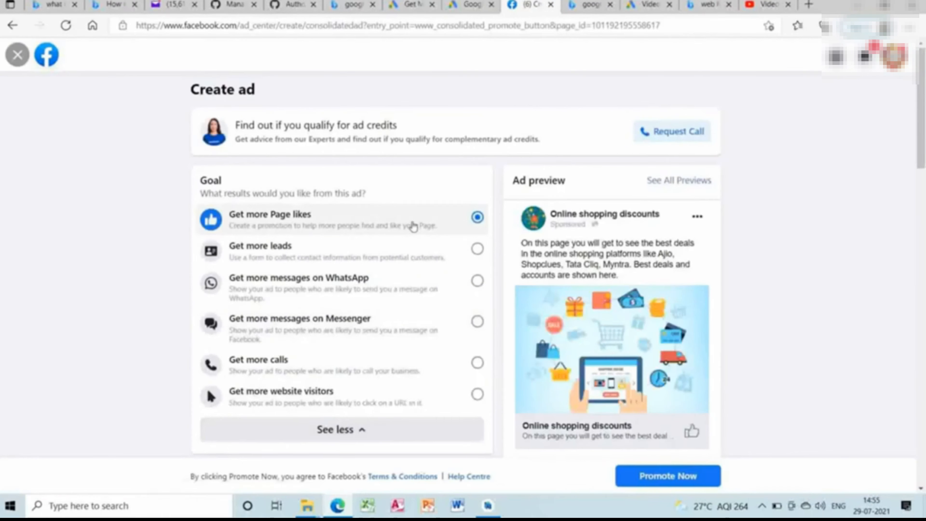
Try the ad goals for leads, WhatsApp messages, website visitors and Page likes in turn, comparing the resulting ad settings.
{"action": "left_click", "coordinate": [408, 257]}
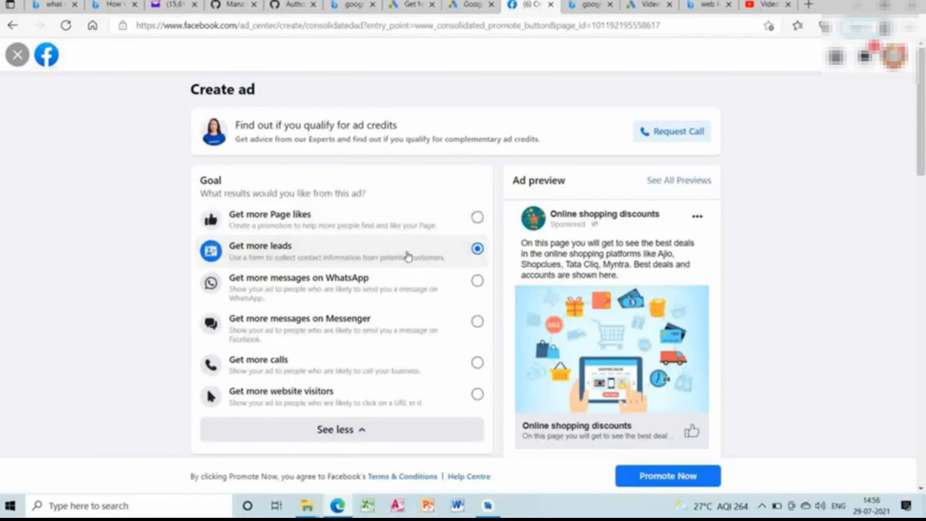
{"action": "left_click", "coordinate": [400, 290]}
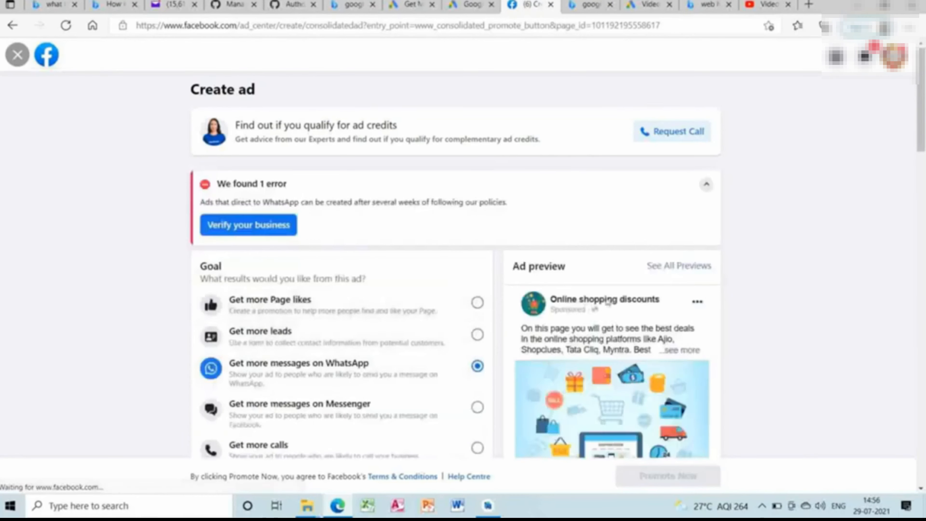
{"action": "scroll", "coordinate": [925, 300], "scroll_direction": "down", "scroll_amount": 10}
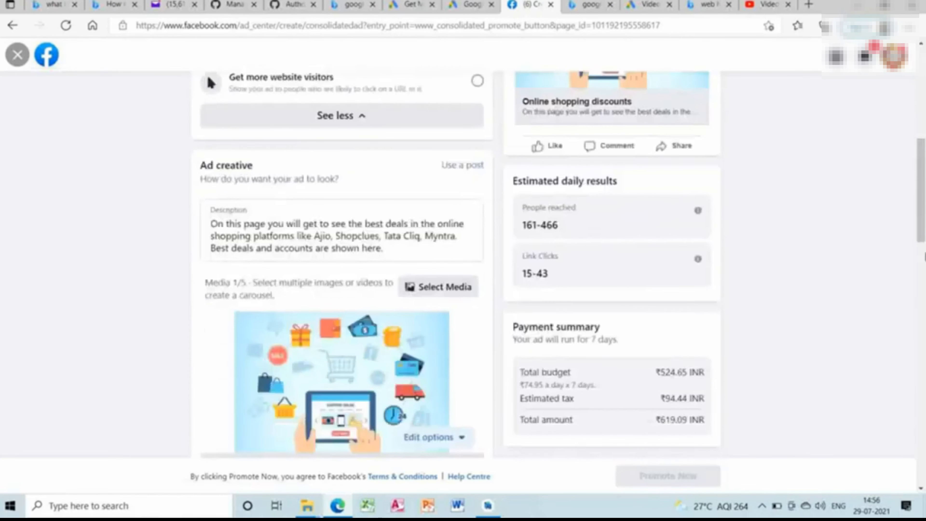
{"action": "scroll", "coordinate": [450, 300], "scroll_direction": "up", "scroll_amount": 5}
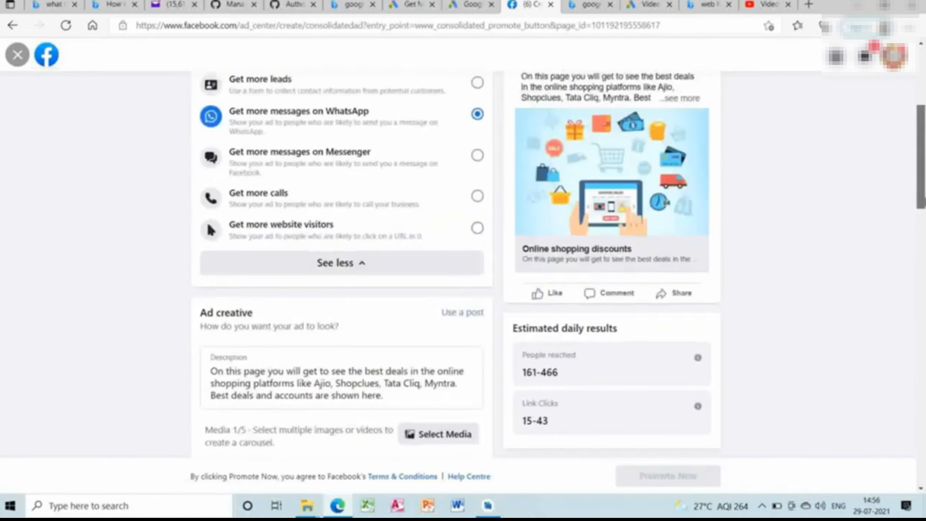
{"action": "left_click", "coordinate": [415, 276]}
{"action": "scroll", "coordinate": [416, 277], "scroll_direction": "down", "scroll_amount": 2}
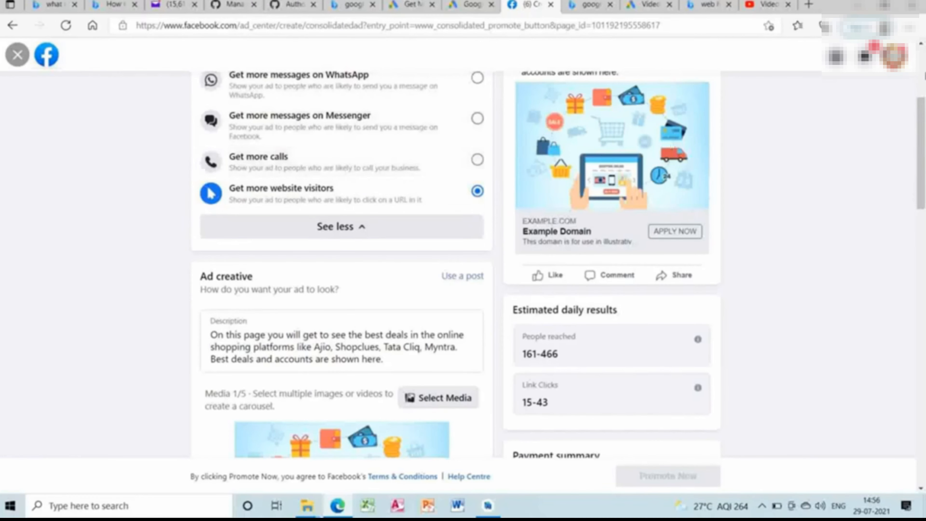
{"action": "scroll", "coordinate": [474, 219], "scroll_direction": "up", "scroll_amount": 5}
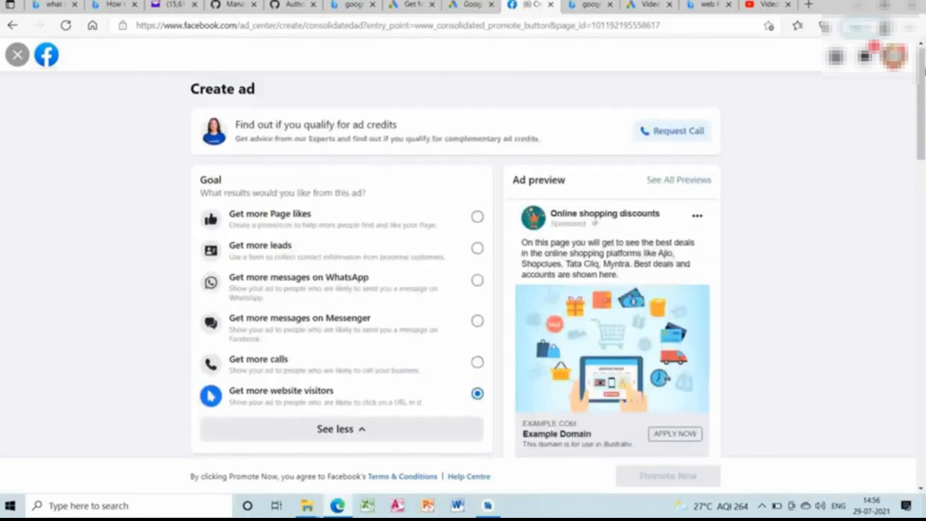
{"action": "left_click", "coordinate": [405, 224]}
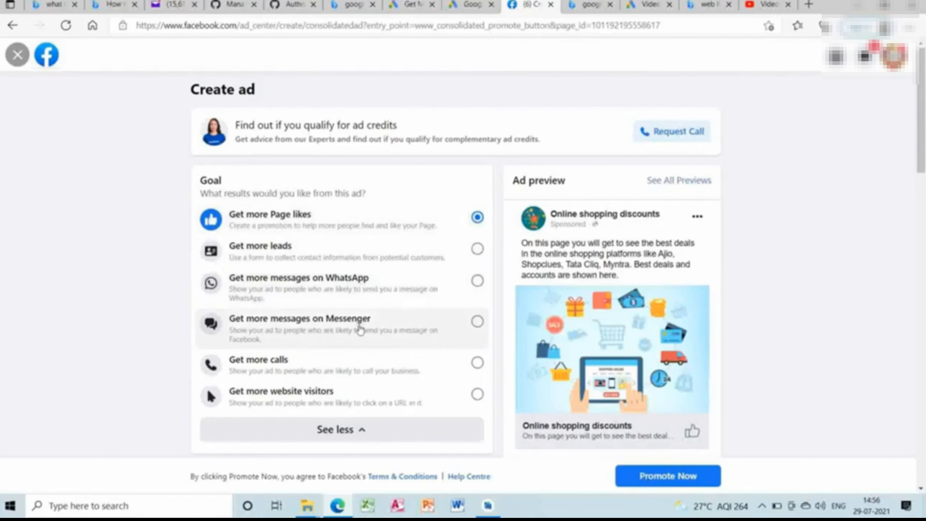
Set the ad goal to Get more website visitors and open the Website URL for entry.
{"action": "left_click", "coordinate": [350, 395]}
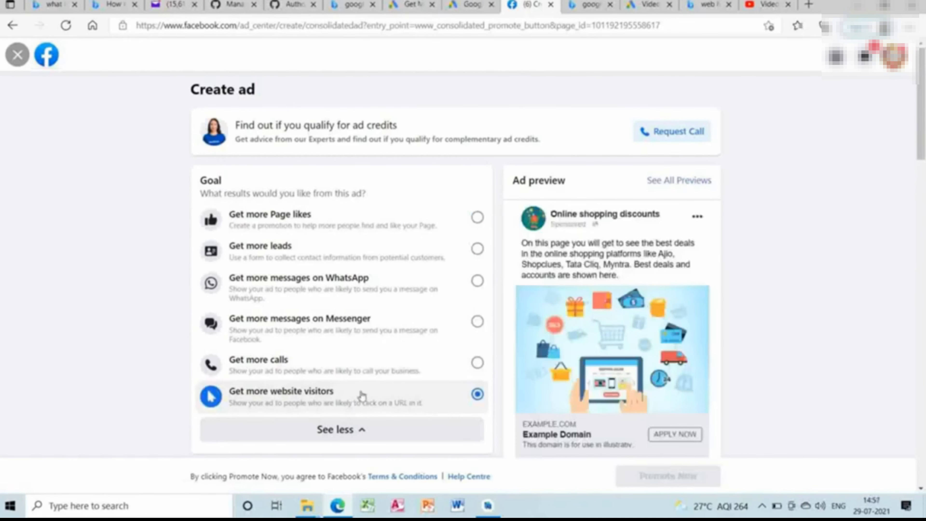
{"action": "scroll", "coordinate": [924, 314], "scroll_direction": "down", "scroll_amount": 8}
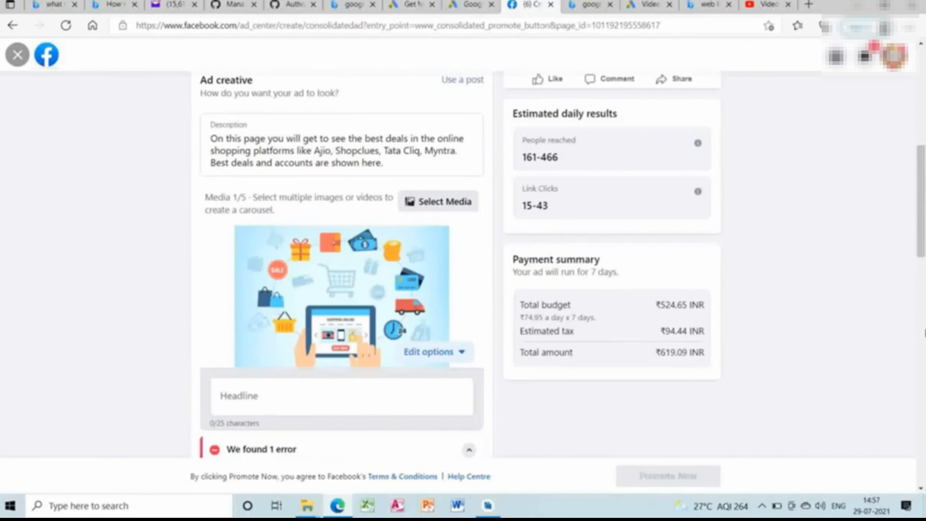
{"action": "scroll", "coordinate": [925, 332], "scroll_direction": "down", "scroll_amount": 10}
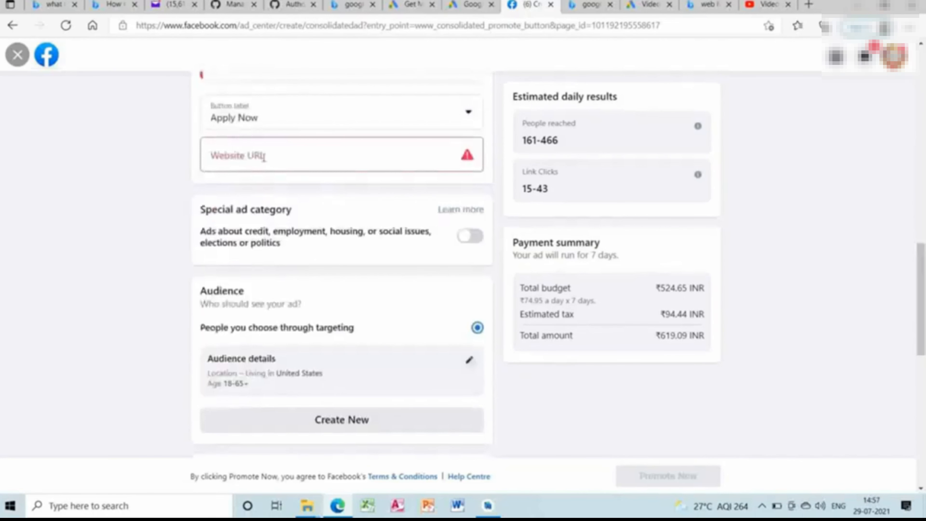
{"action": "left_click", "coordinate": [258, 157]}
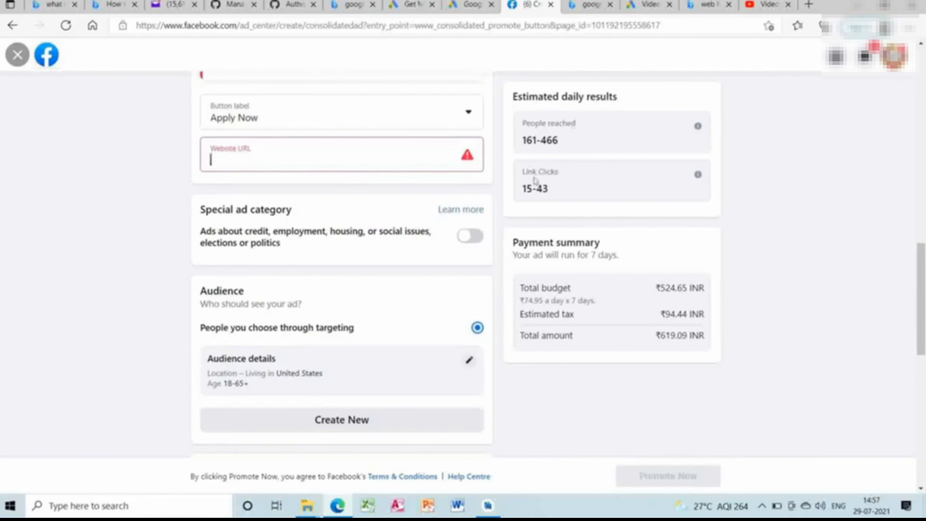
Edit the ad's audience details to target all genders with a maximum age of 48.
{"action": "left_click", "coordinate": [471, 364]}
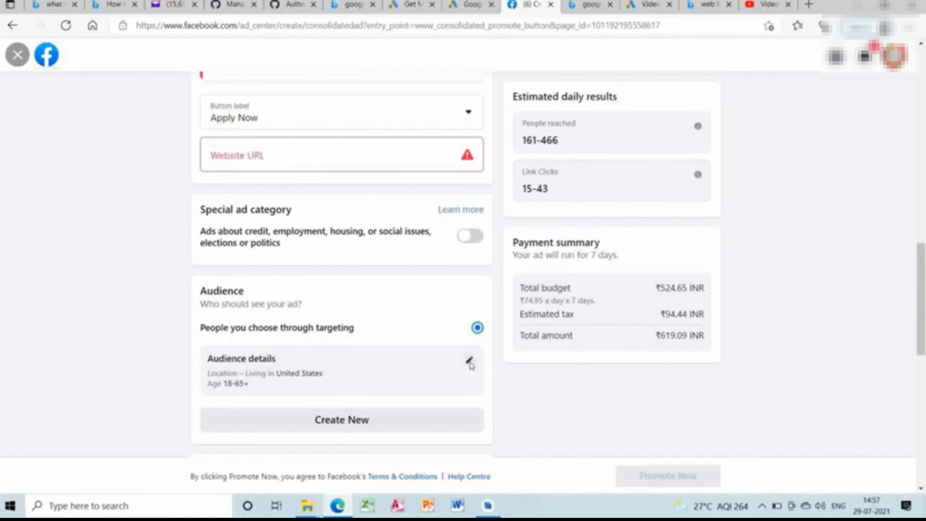
{"action": "left_click", "coordinate": [923, 395]}
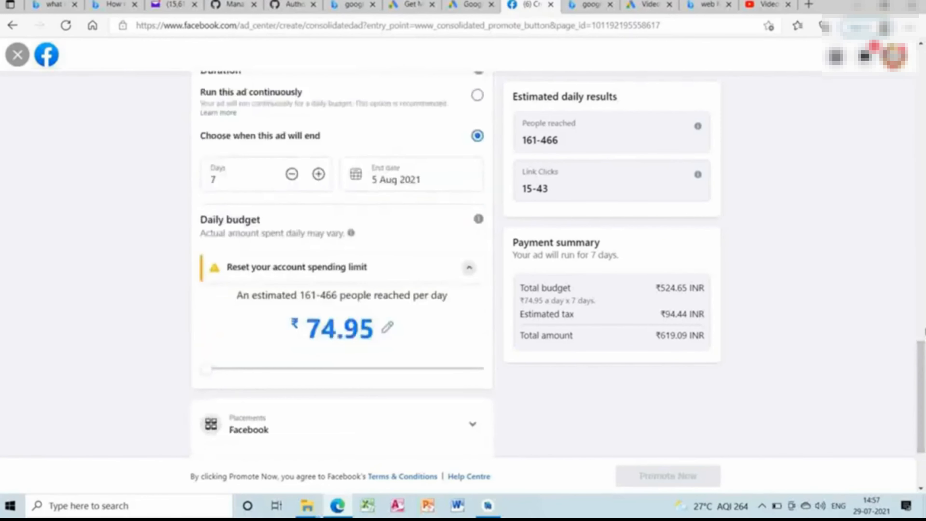
{"action": "scroll", "coordinate": [482, 221], "scroll_direction": "up", "scroll_amount": 5}
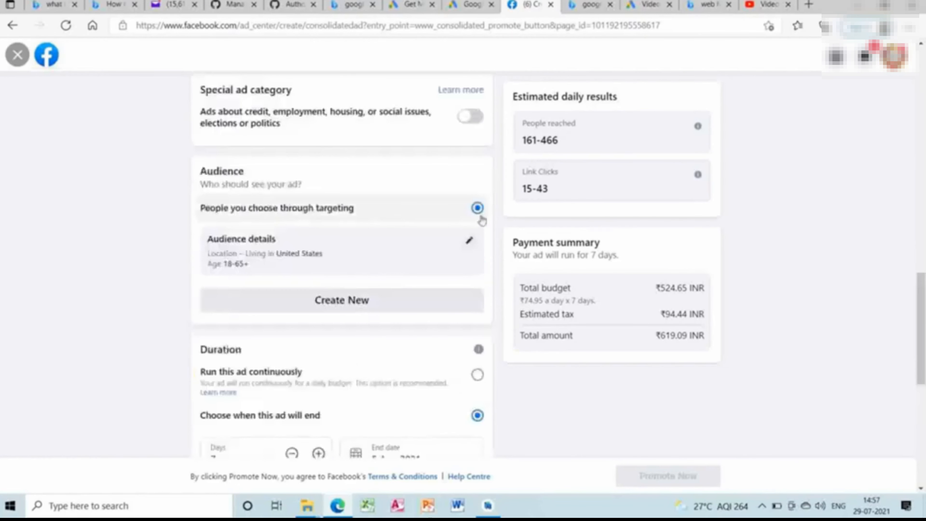
{"action": "left_click", "coordinate": [470, 243]}
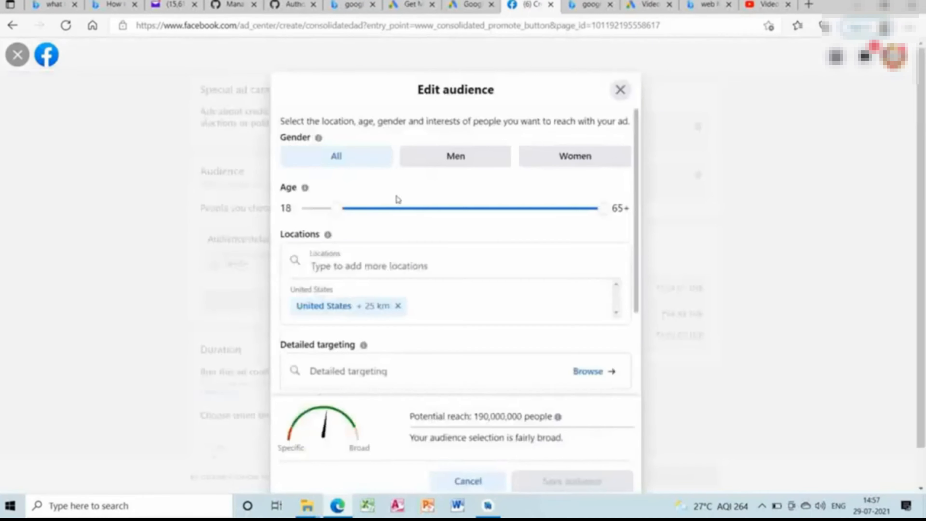
{"action": "left_click", "coordinate": [475, 161]}
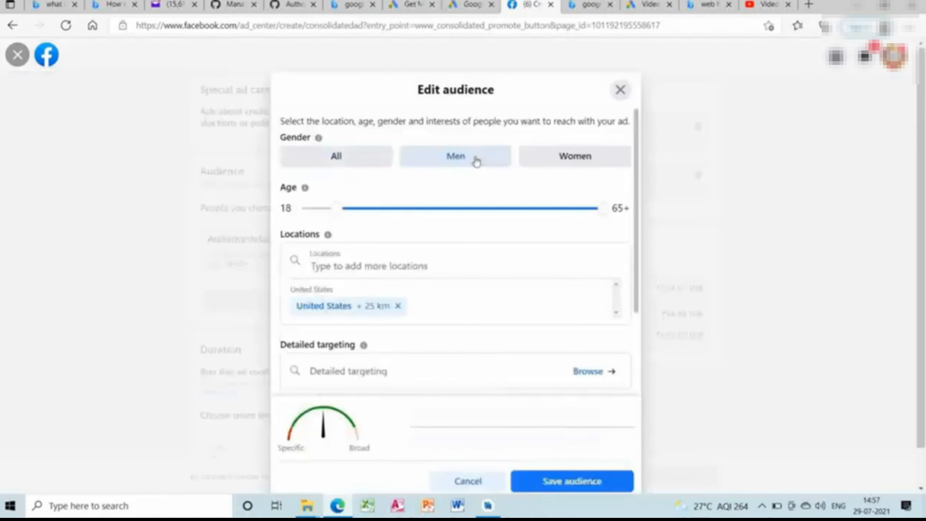
{"action": "left_click", "coordinate": [368, 161]}
{"action": "left_click", "coordinate": [495, 211]}
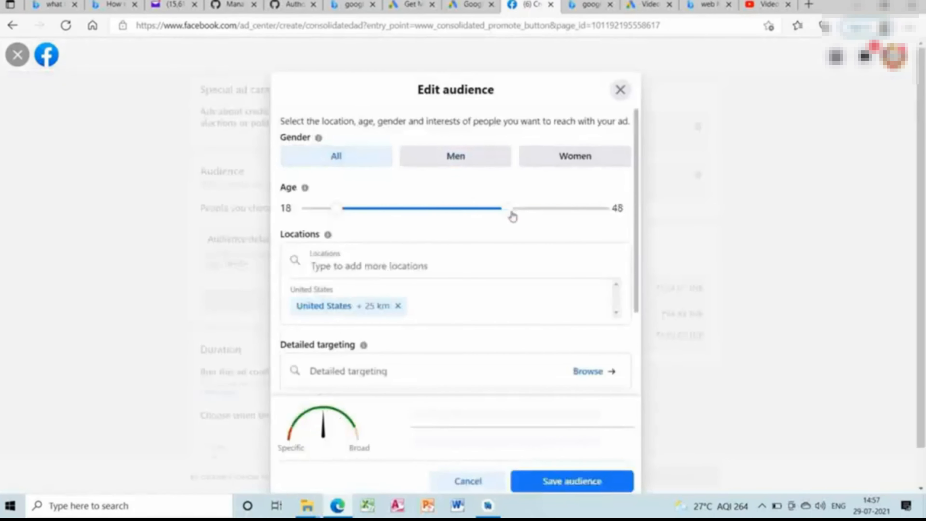
Try to add India to the audience locations and save the audience.
{"action": "left_click", "coordinate": [403, 270]}
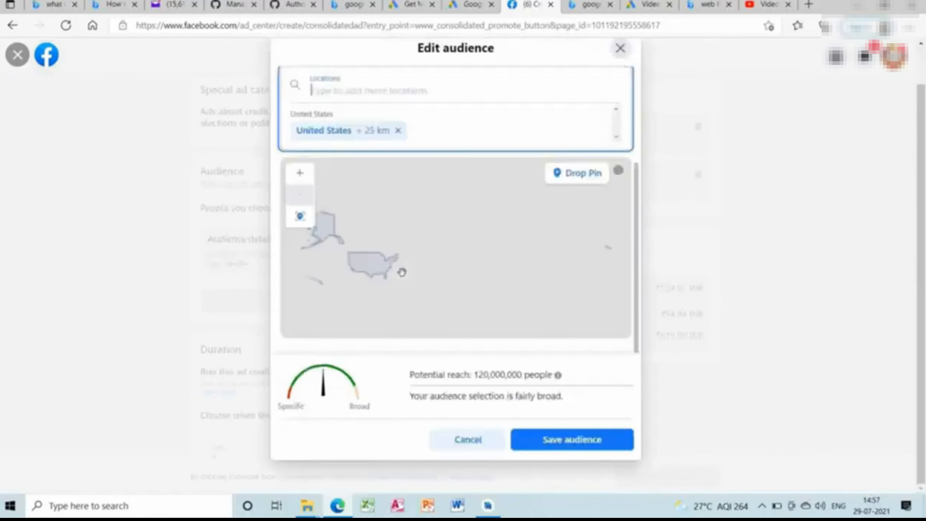
{"action": "type", "text": "India"}
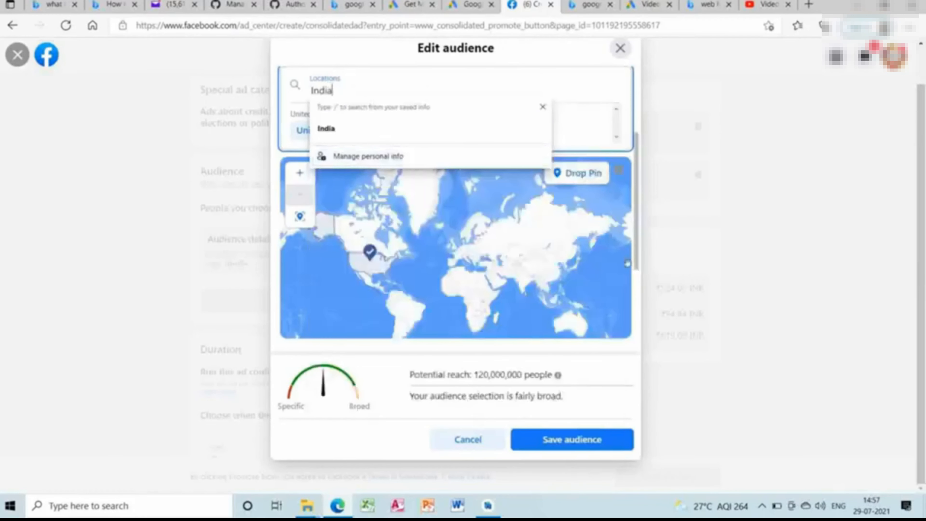
{"action": "left_click", "coordinate": [597, 441]}
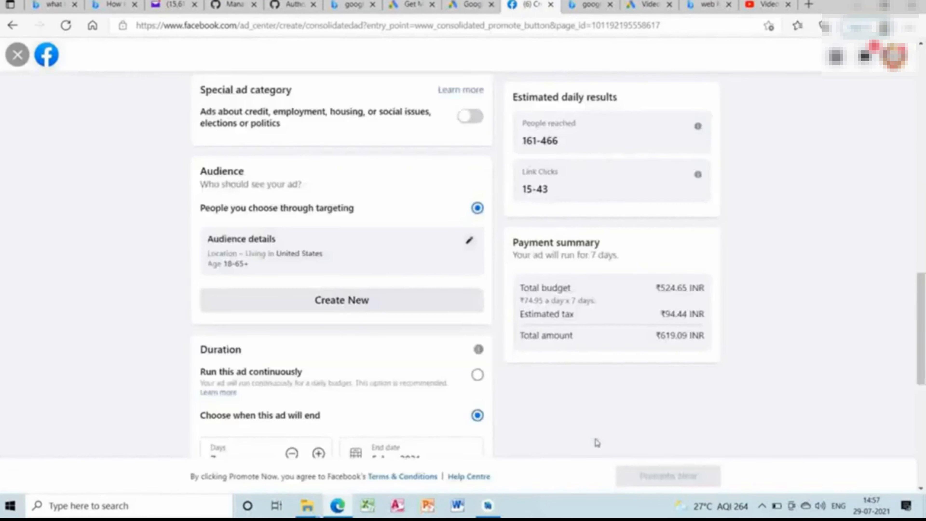
Replace the United States with India as the audience location and save the audience.
{"action": "scroll", "coordinate": [437, 256], "scroll_direction": "down", "scroll_amount": 10}
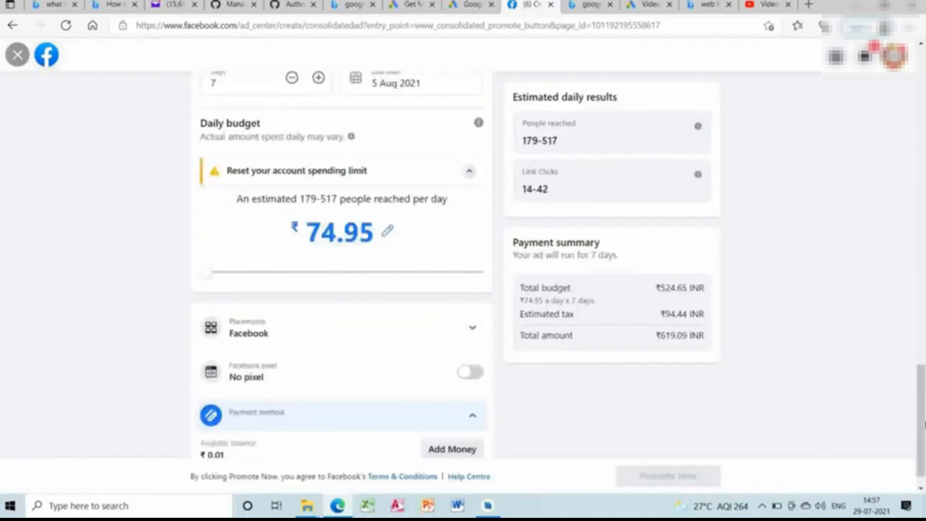
{"action": "left_click", "coordinate": [923, 216]}
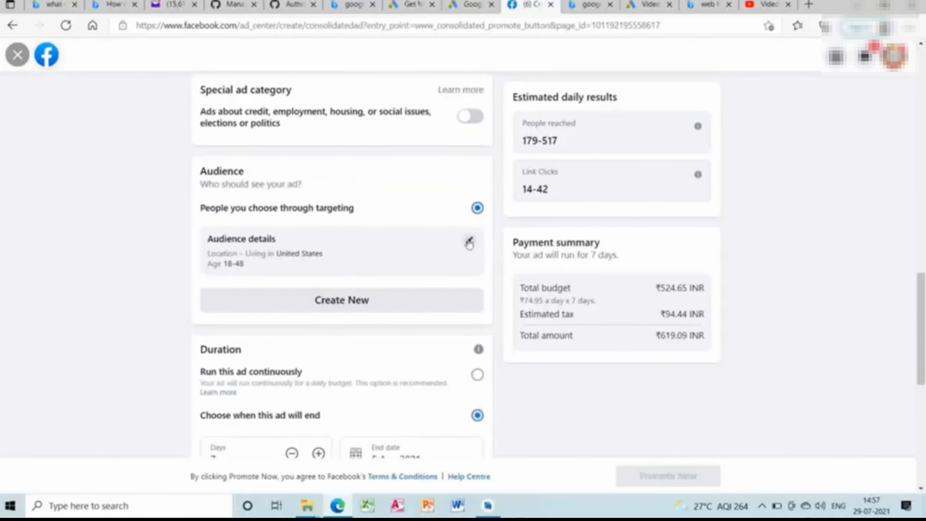
{"action": "left_click", "coordinate": [470, 242]}
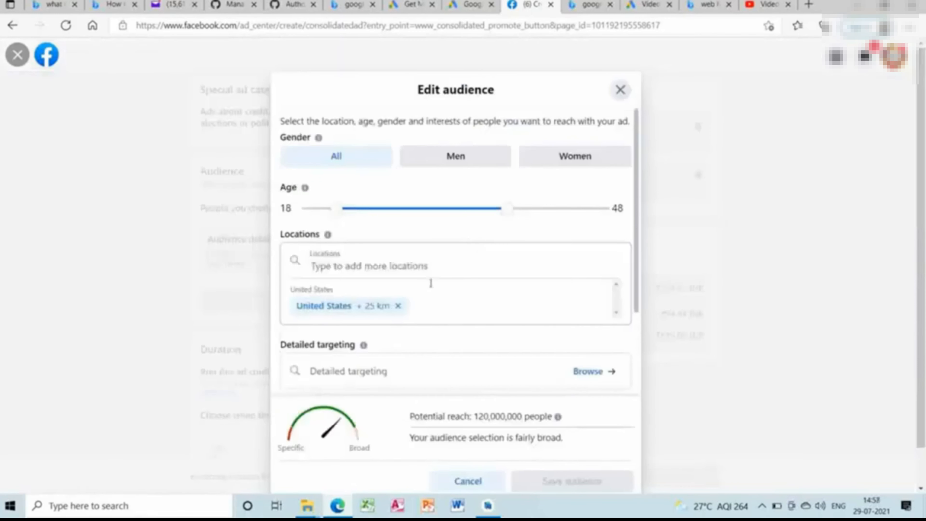
{"action": "left_click", "coordinate": [397, 306]}
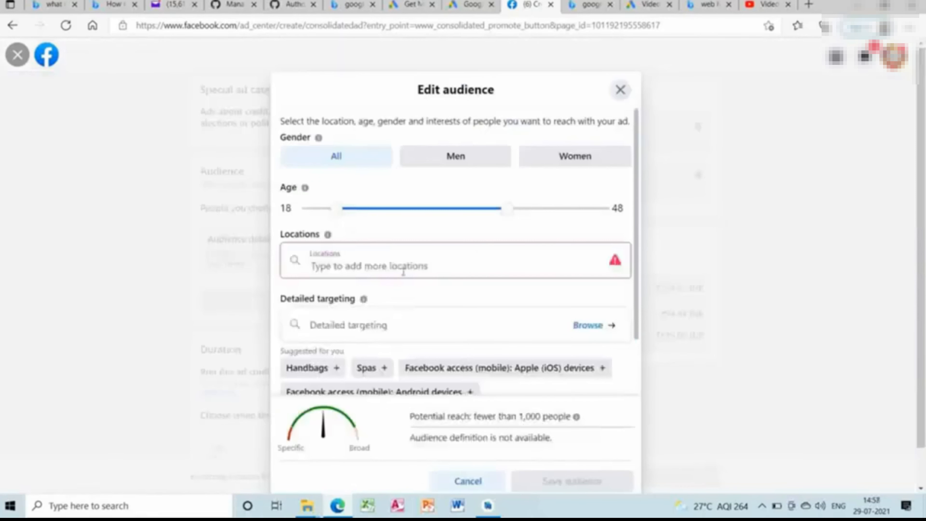
{"action": "left_click", "coordinate": [403, 272]}
{"action": "type", "text": "India"}
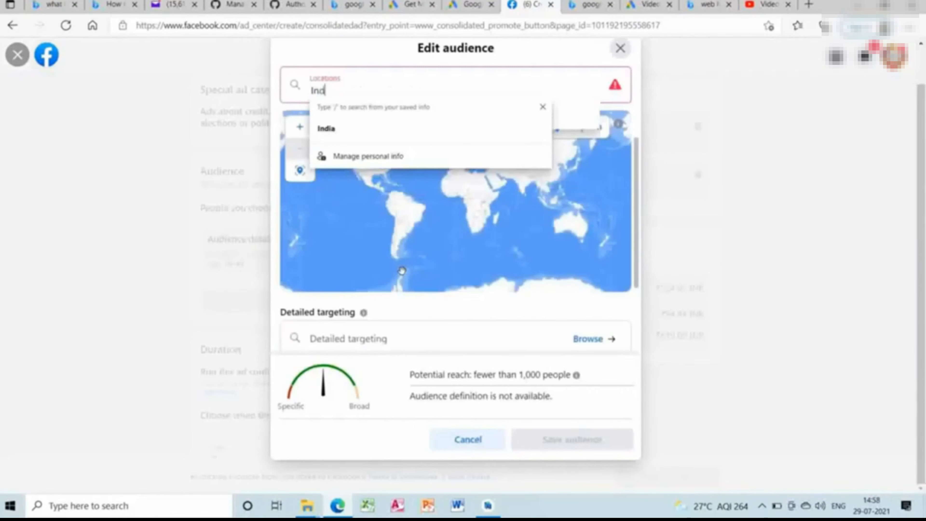
{"action": "left_click", "coordinate": [382, 133]}
{"action": "left_click", "coordinate": [380, 120]}
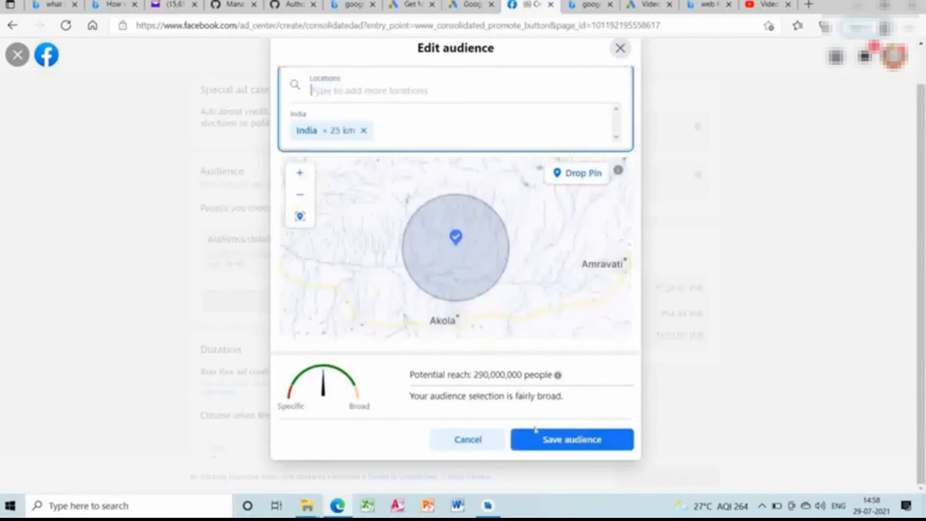
{"action": "left_click", "coordinate": [542, 440]}
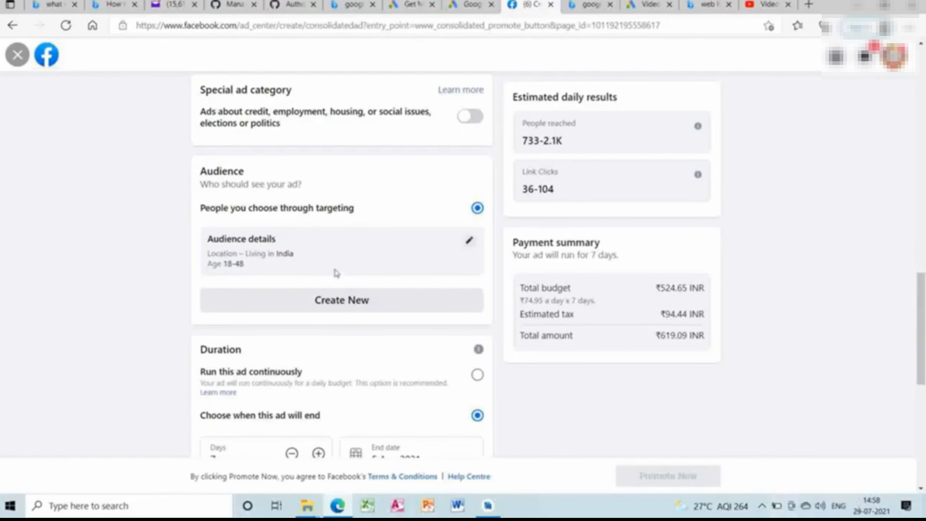
Reopen the audience details, browse detailed targeting and view the Education options under Demographics.
{"action": "left_click", "coordinate": [470, 244]}
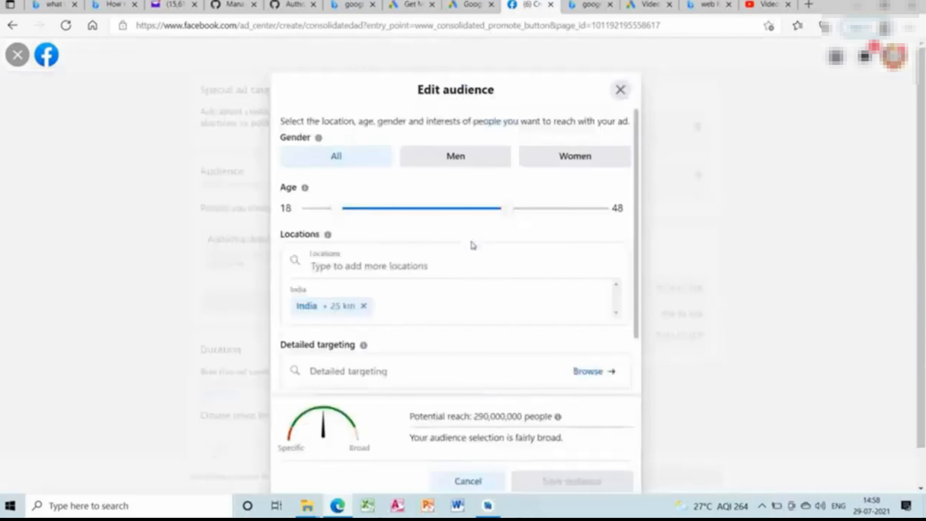
{"action": "left_click", "coordinate": [588, 372]}
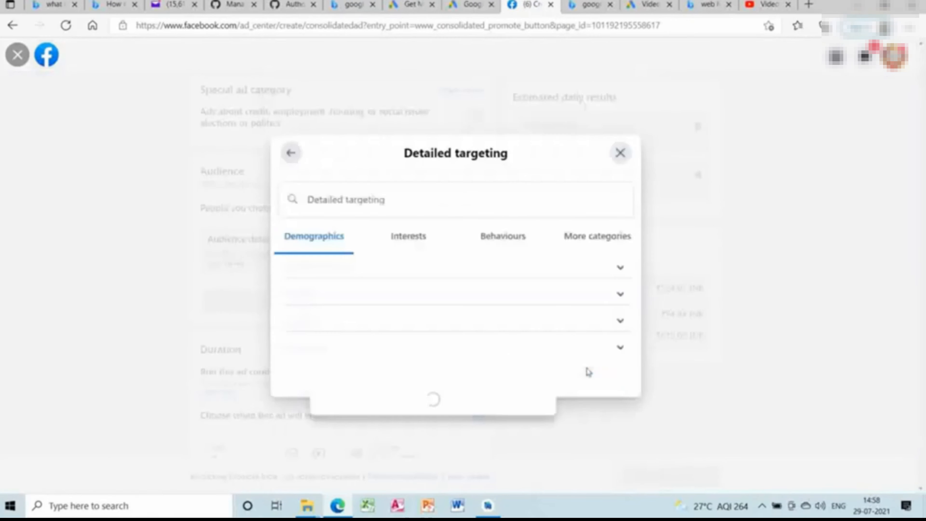
{"action": "left_click", "coordinate": [513, 280]}
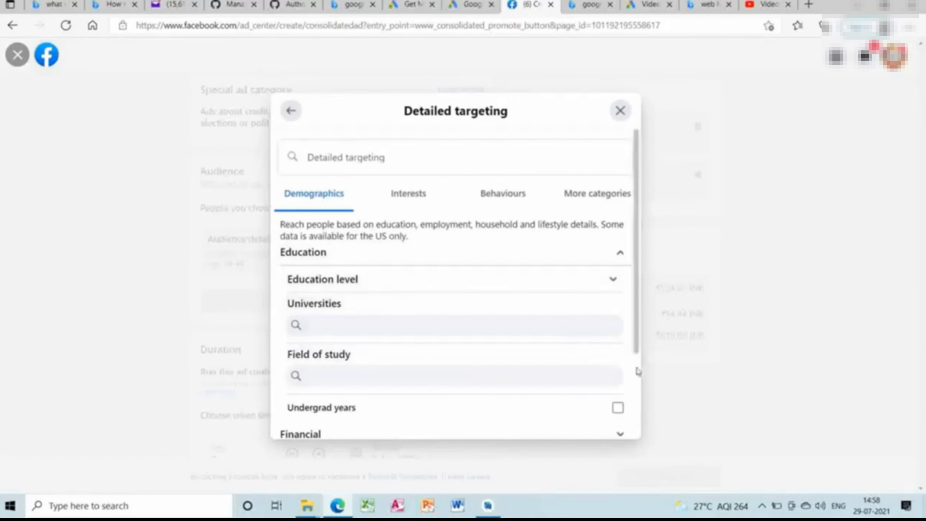
{"action": "scroll", "coordinate": [638, 370], "scroll_direction": "down", "scroll_amount": 1}
{"action": "scroll", "coordinate": [638, 371], "scroll_direction": "down", "scroll_amount": 3}
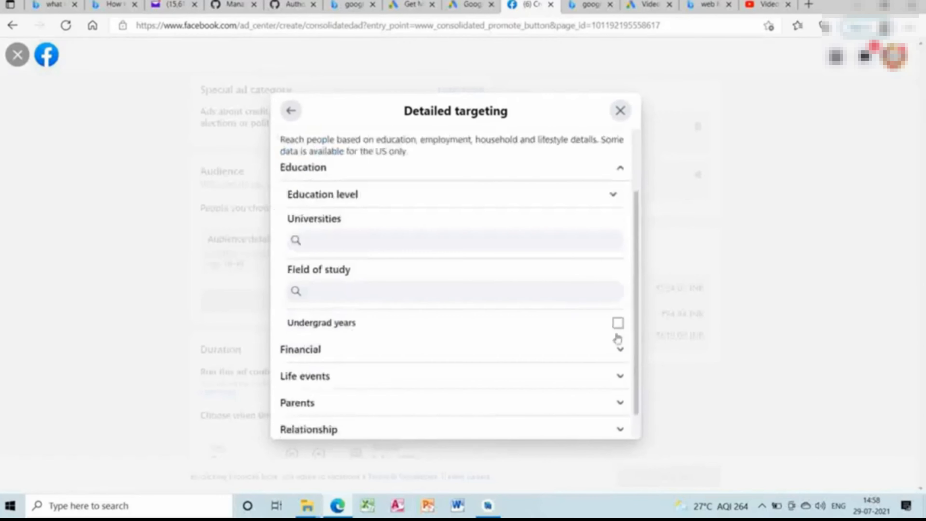
Expand the Financial demographics down to Income and review the household income options.
{"action": "left_click", "coordinate": [618, 350]}
{"action": "left_click", "coordinate": [597, 381]}
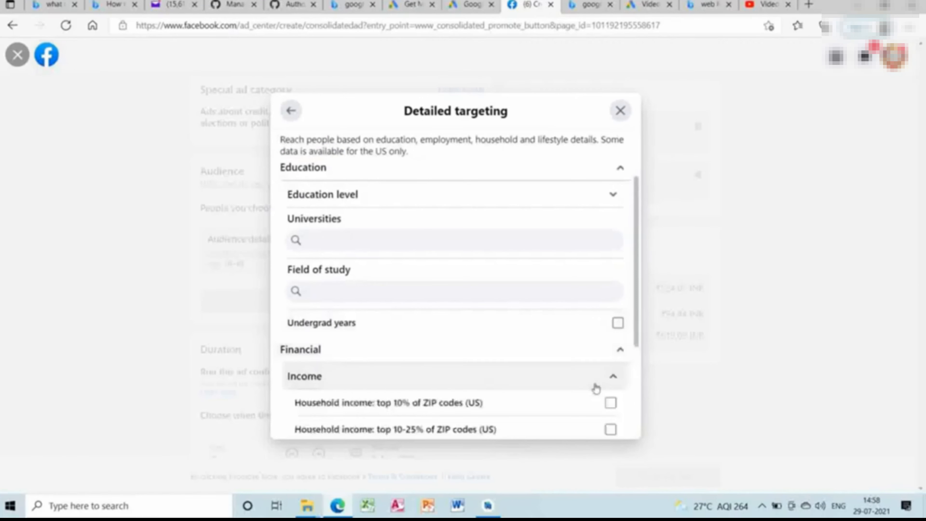
{"action": "scroll", "coordinate": [637, 403], "scroll_direction": "down", "scroll_amount": 3}
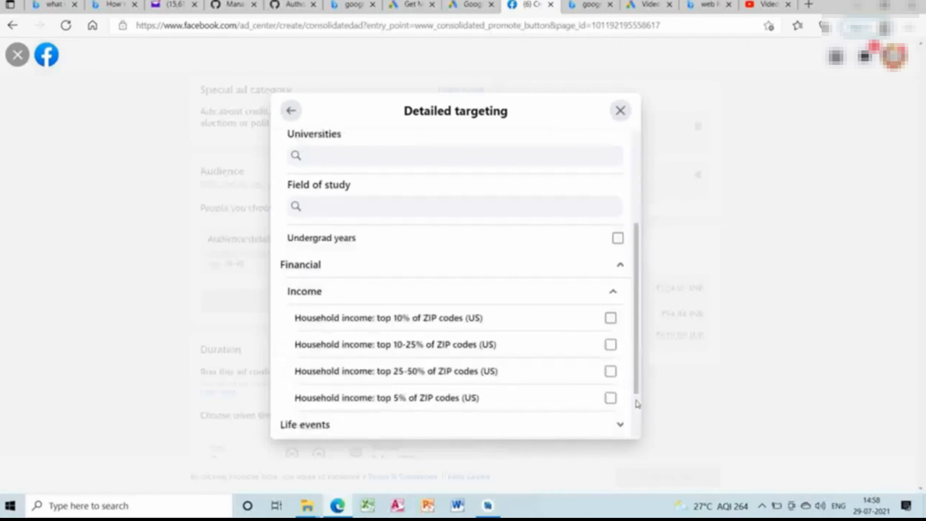
{"action": "scroll", "coordinate": [639, 216], "scroll_direction": "up", "scroll_amount": 3}
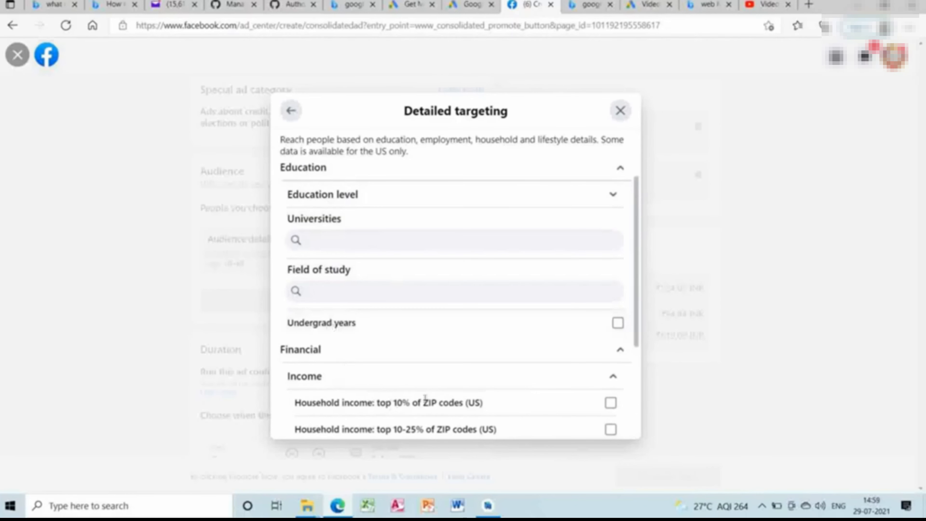
{"action": "scroll", "coordinate": [638, 380], "scroll_direction": "down", "scroll_amount": 2}
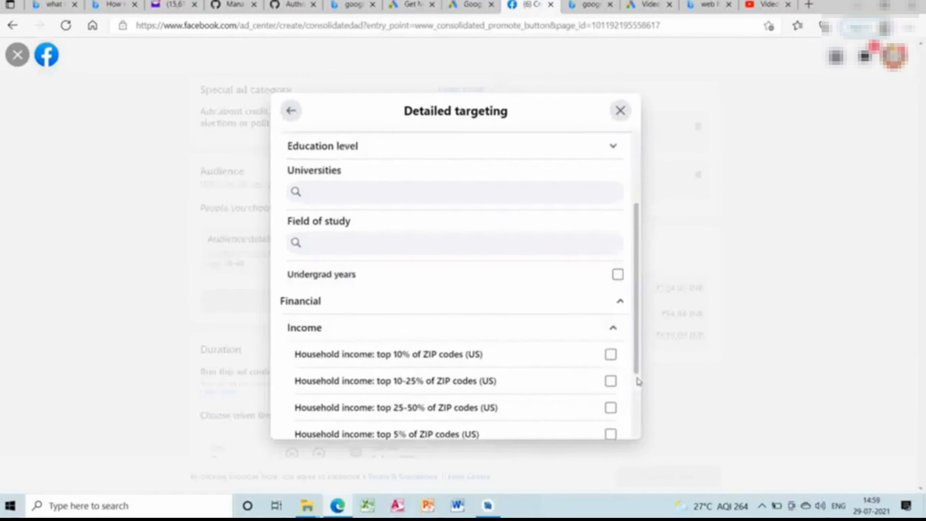
{"action": "scroll", "coordinate": [637, 416], "scroll_direction": "down", "scroll_amount": 2}
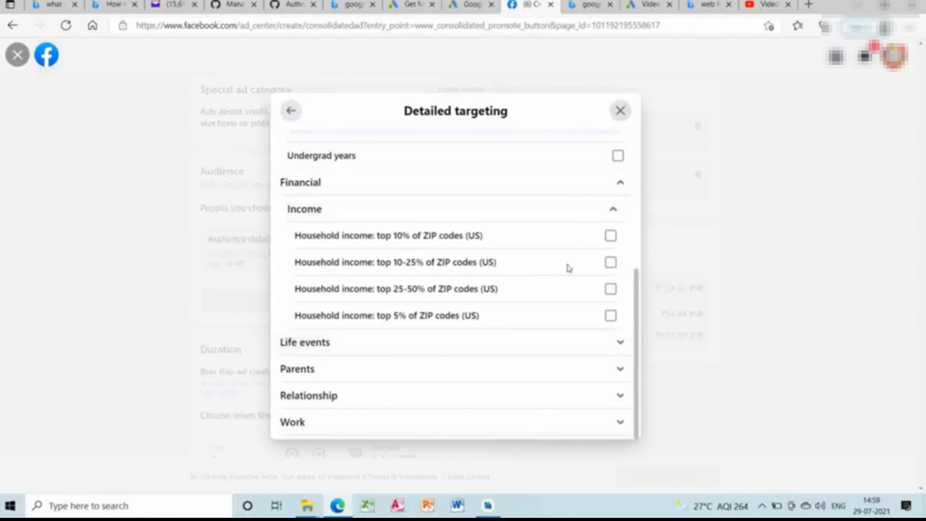
Expand All parents under the Parents demographics, review its options and expand the Relationship group.
{"action": "left_click", "coordinate": [502, 369]}
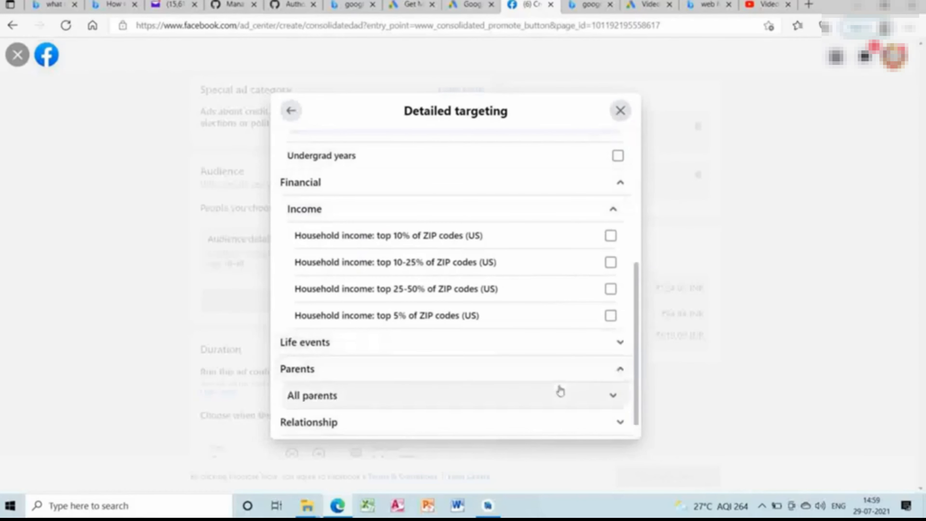
{"action": "left_click", "coordinate": [580, 396]}
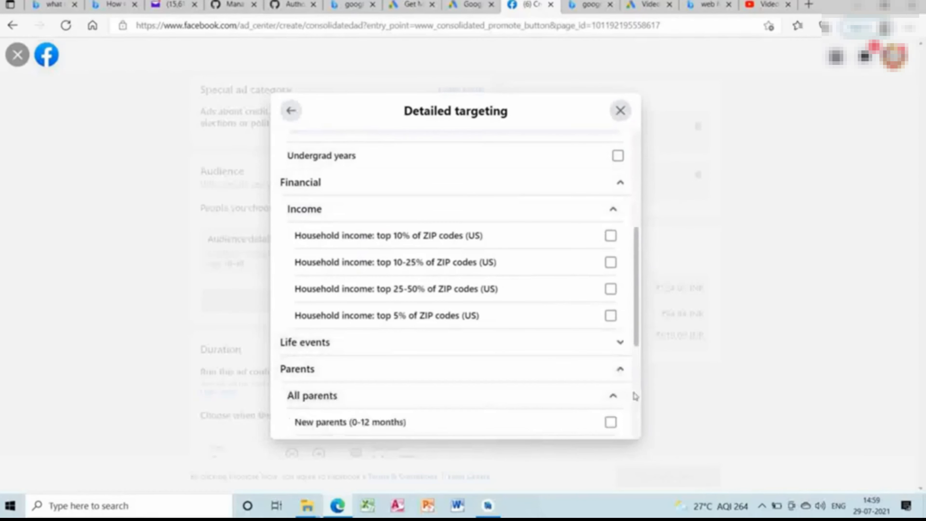
{"action": "scroll", "coordinate": [636, 396], "scroll_direction": "down", "scroll_amount": 1}
{"action": "scroll", "coordinate": [636, 396], "scroll_direction": "down", "scroll_amount": 1}
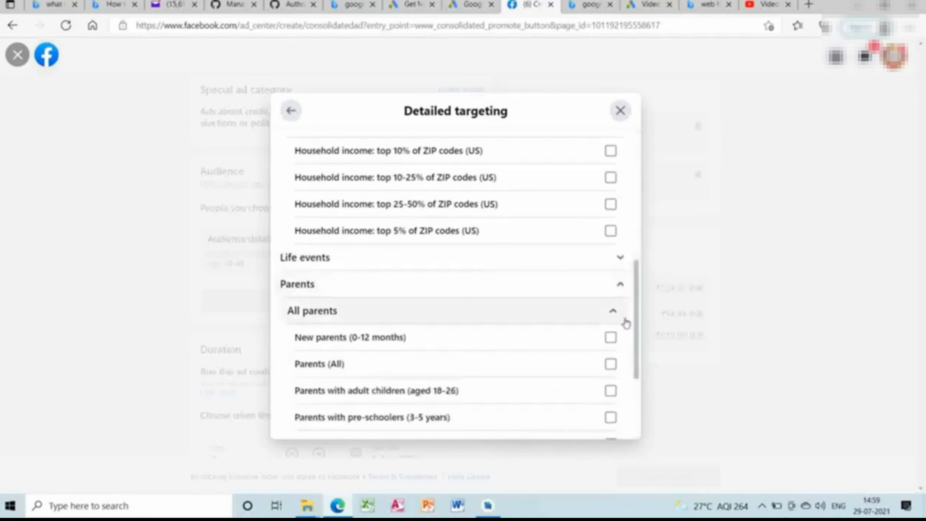
{"action": "scroll", "coordinate": [638, 414], "scroll_direction": "down", "scroll_amount": 2}
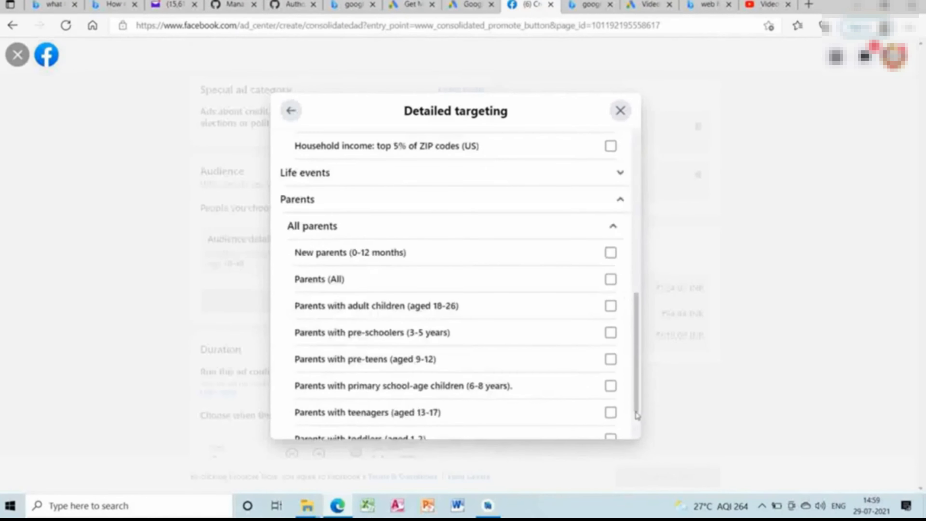
{"action": "scroll", "coordinate": [637, 416], "scroll_direction": "down", "scroll_amount": 2}
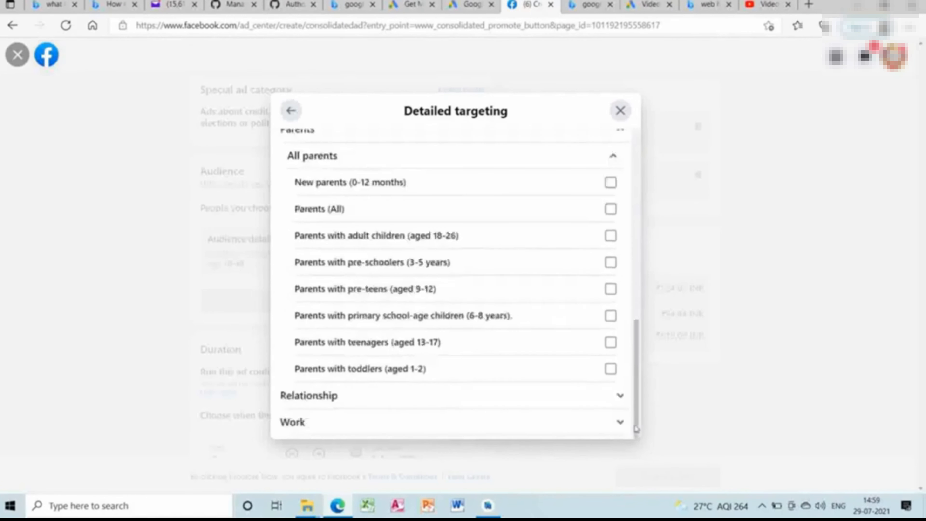
{"action": "left_click", "coordinate": [594, 402]}
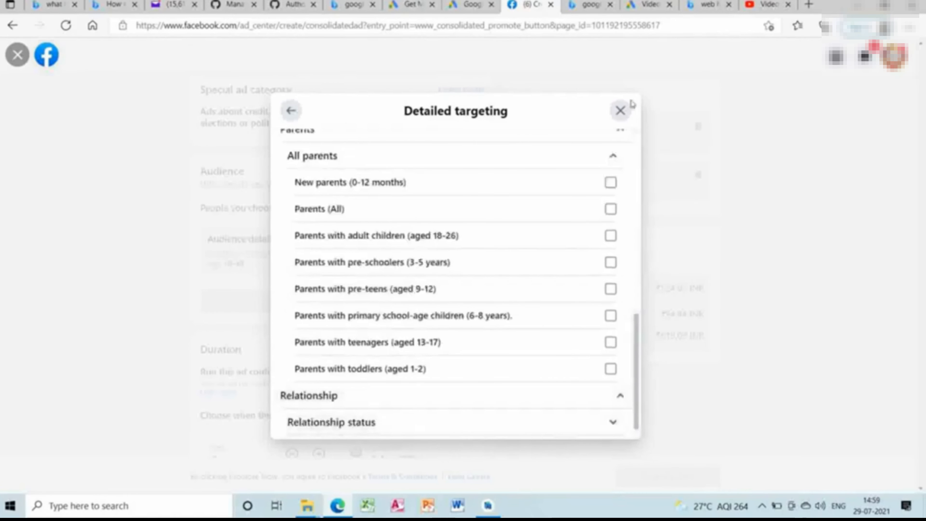
Keep the audience dialogue open and switch detailed targeting from Demographics to the Interests categories.
{"action": "left_click", "coordinate": [621, 111]}
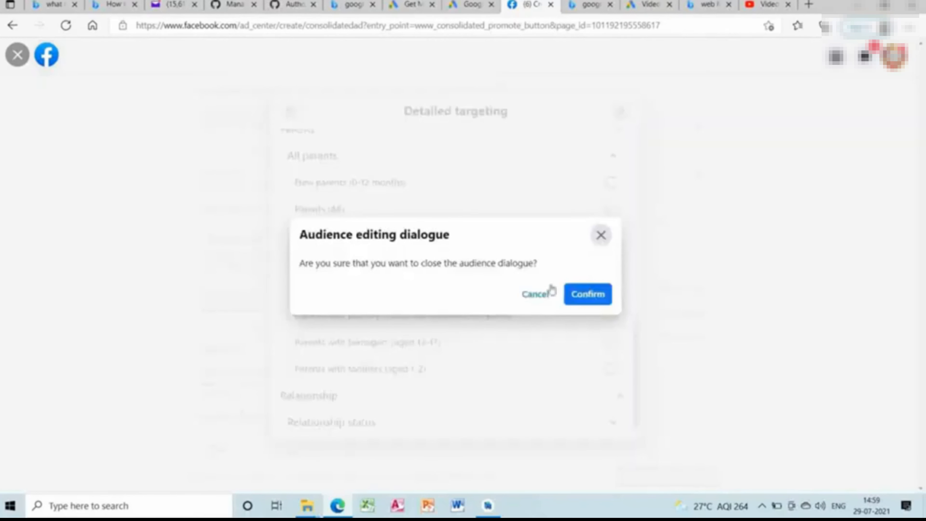
{"action": "left_click", "coordinate": [542, 294]}
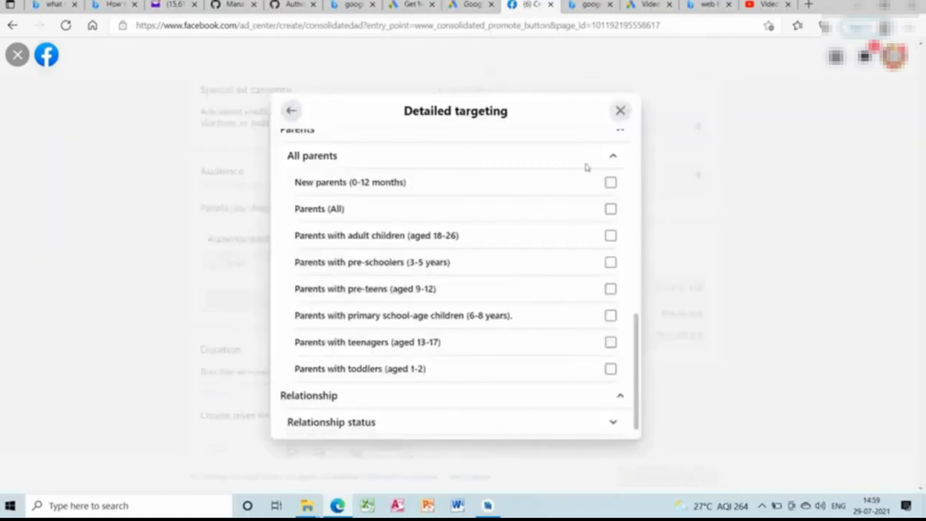
{"action": "scroll", "coordinate": [639, 178], "scroll_direction": "up", "scroll_amount": 10}
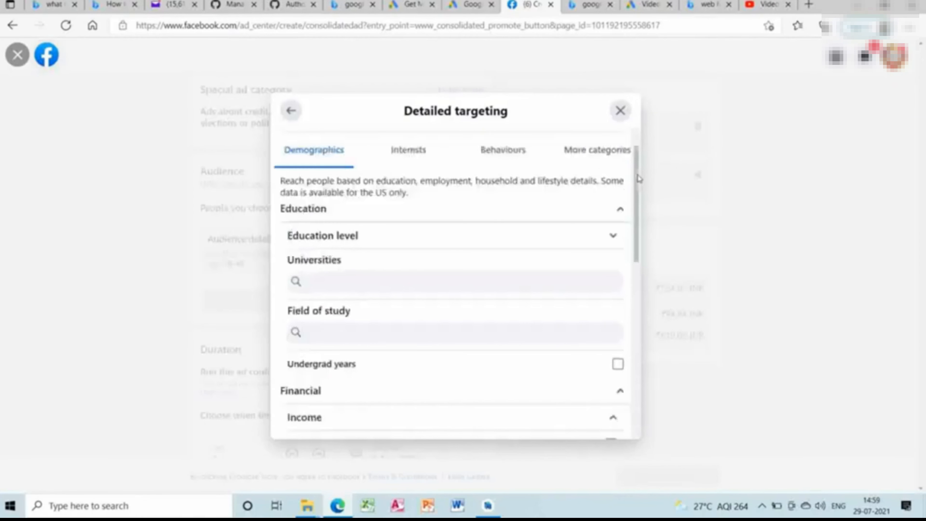
{"action": "left_click", "coordinate": [420, 156]}
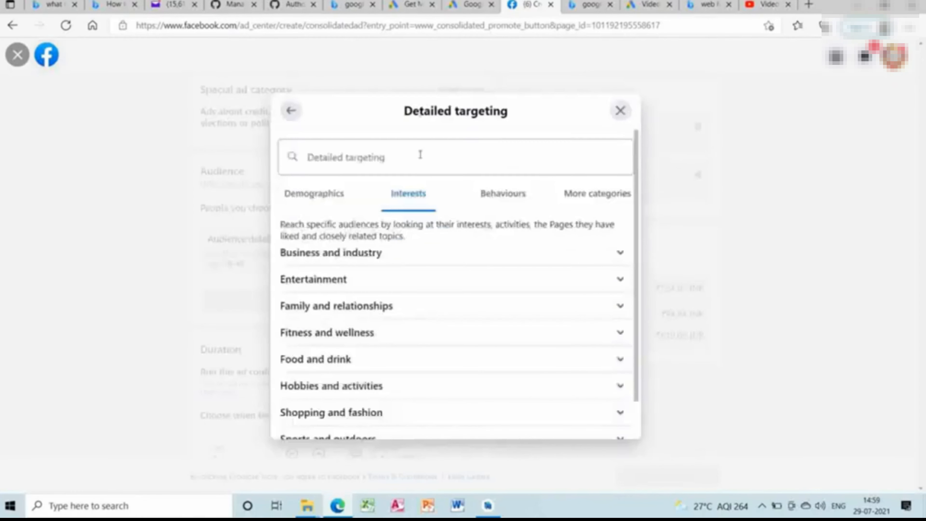
Expand Business and industry under Interests, and view the Anniversary option under Behaviours.
{"action": "left_click", "coordinate": [422, 262]}
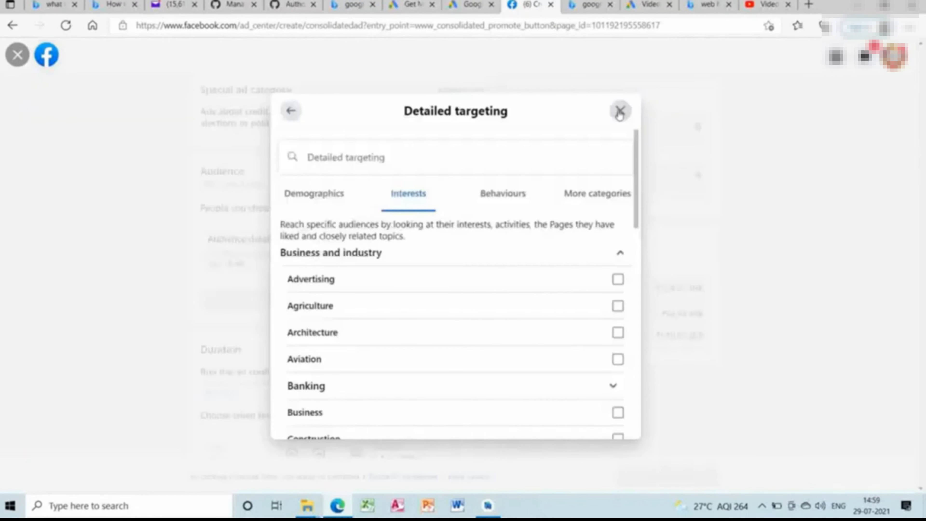
{"action": "left_click", "coordinate": [515, 200]}
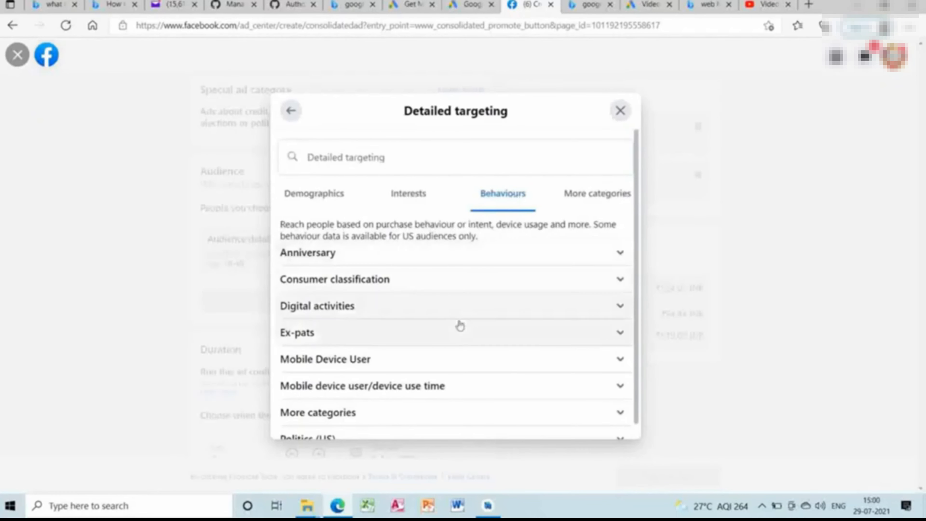
{"action": "left_click", "coordinate": [484, 265]}
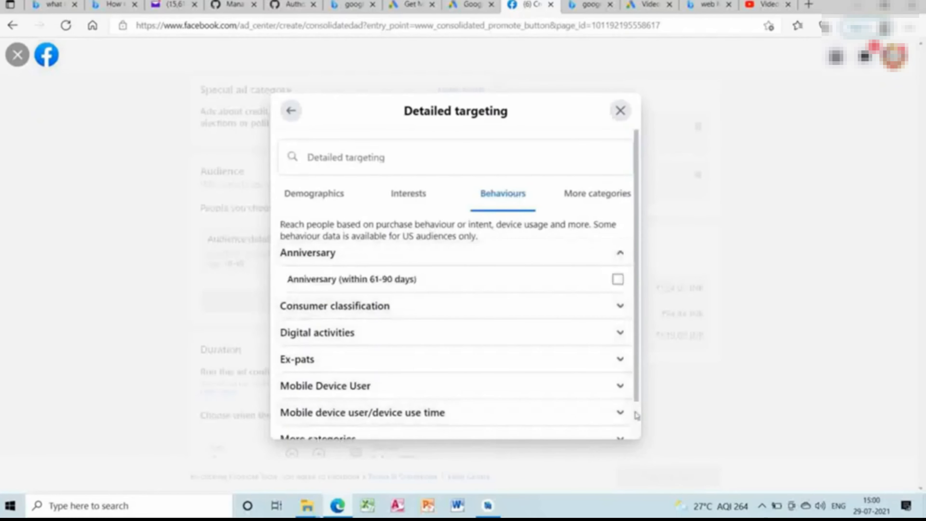
Review the Mobile Device User behaviours, including All Mobile Devices by Brand, and close the audience dialogue without selecting any targeting option.
{"action": "scroll", "coordinate": [635, 414], "scroll_direction": "down", "scroll_amount": 1}
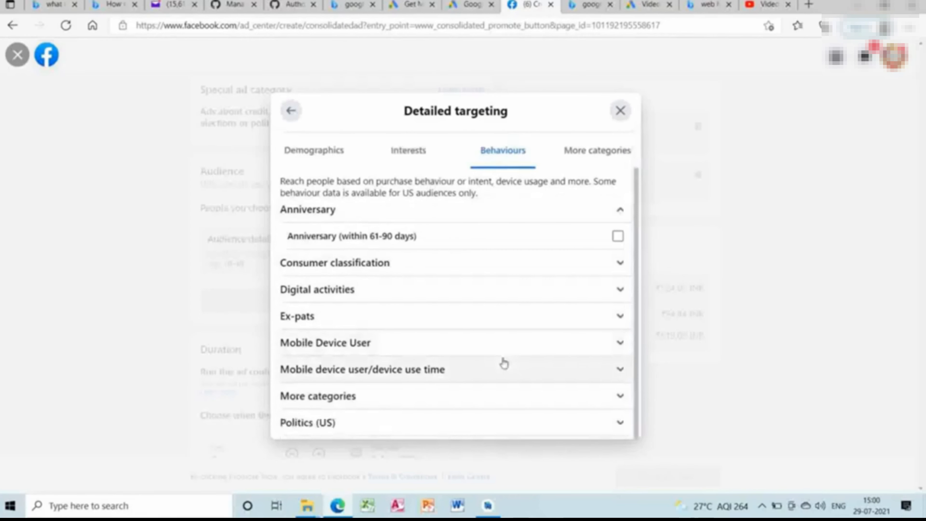
{"action": "left_click", "coordinate": [511, 352]}
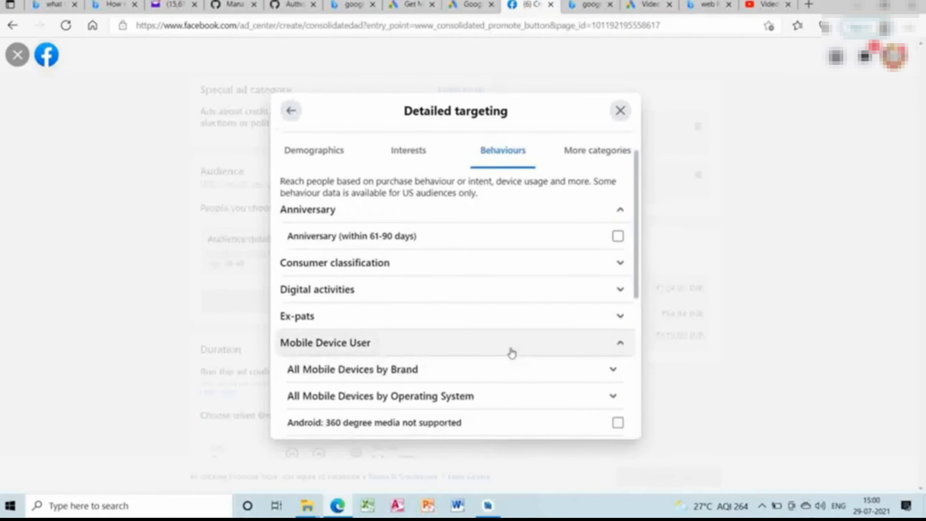
{"action": "left_click", "coordinate": [513, 369]}
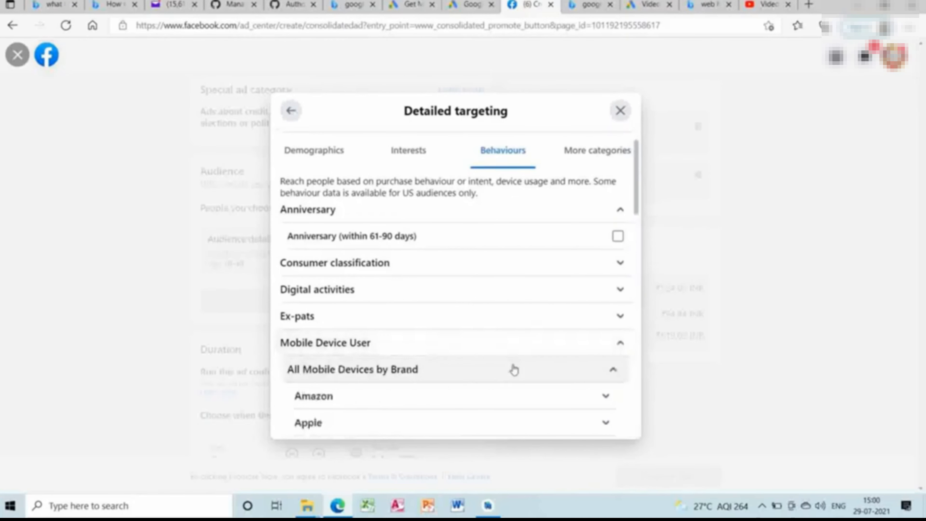
{"action": "scroll", "coordinate": [637, 324], "scroll_direction": "down", "scroll_amount": 3}
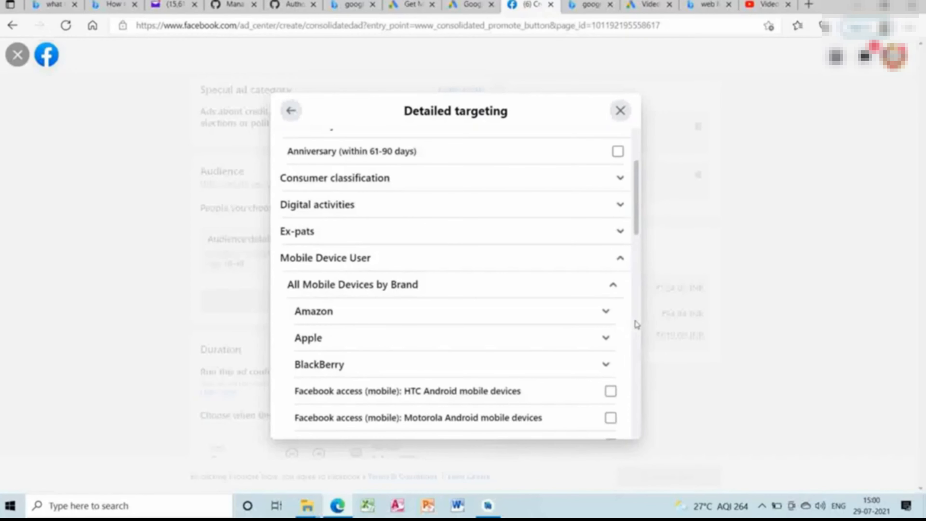
{"action": "scroll", "coordinate": [636, 324], "scroll_direction": "down", "scroll_amount": 6}
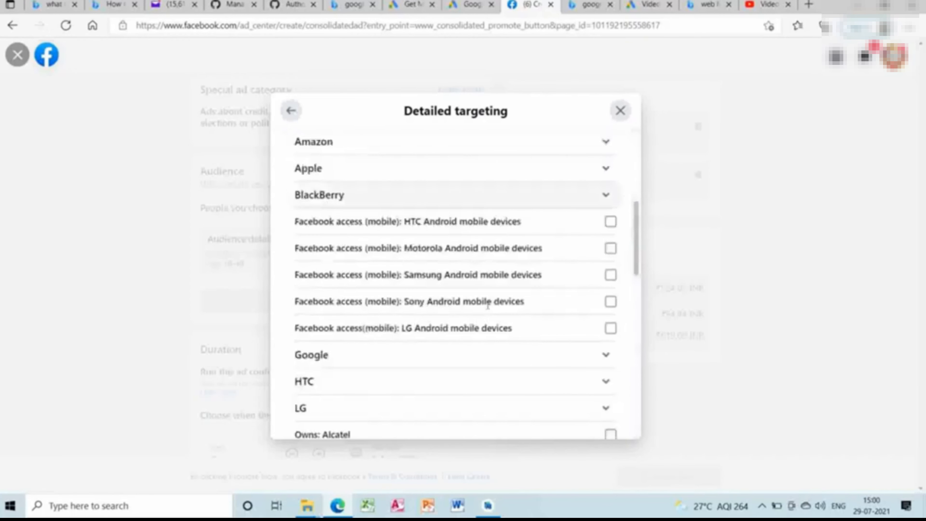
{"action": "scroll", "coordinate": [635, 353], "scroll_direction": "down", "scroll_amount": 3}
{"action": "scroll", "coordinate": [635, 353], "scroll_direction": "down", "scroll_amount": 12}
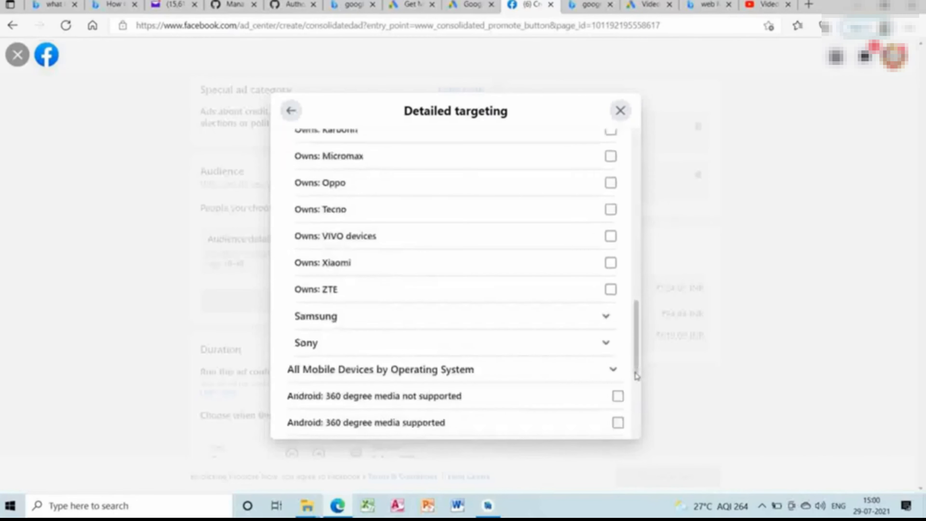
{"action": "scroll", "coordinate": [636, 403], "scroll_direction": "down", "scroll_amount": 6}
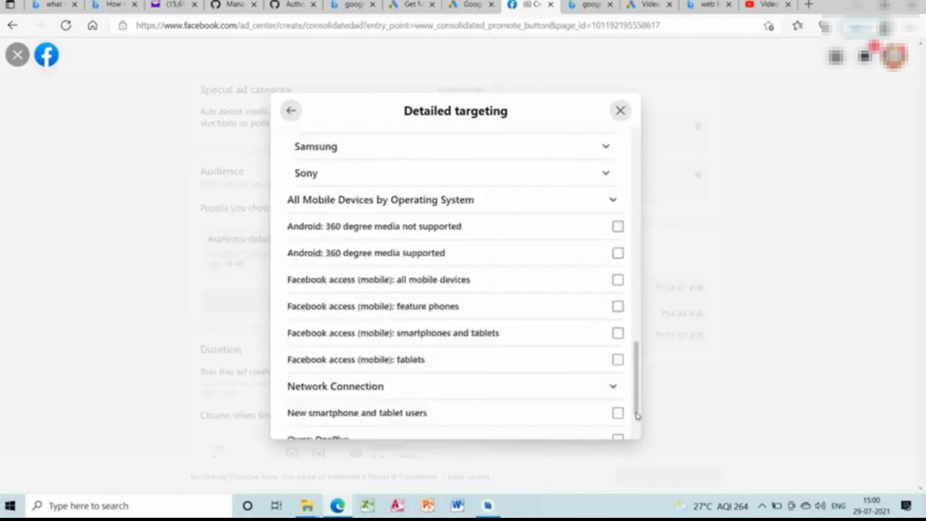
{"action": "scroll", "coordinate": [637, 427], "scroll_direction": "down", "scroll_amount": 3}
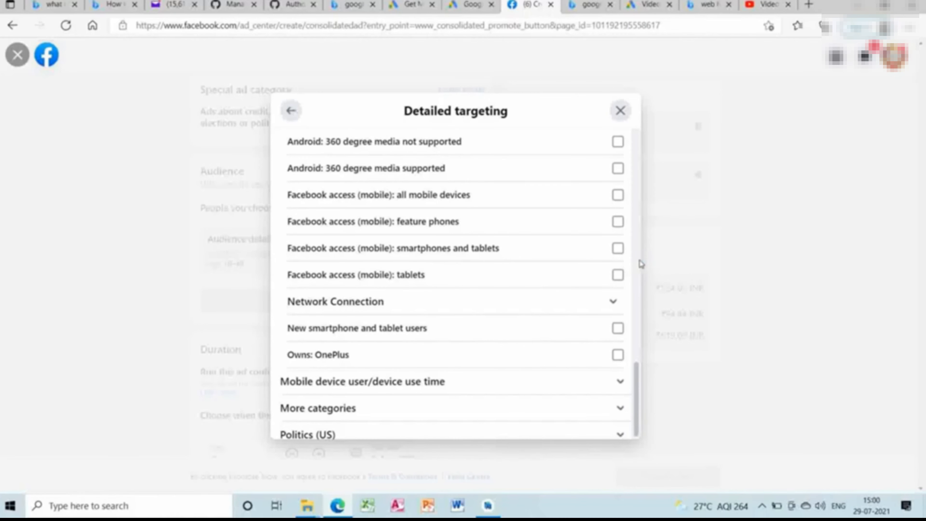
{"action": "left_click", "coordinate": [621, 111]}
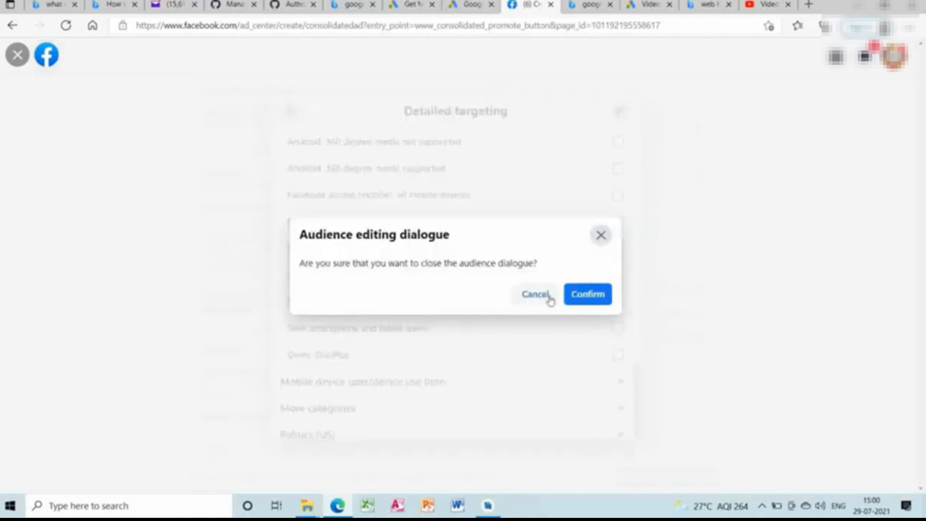
{"action": "left_click", "coordinate": [589, 295]}
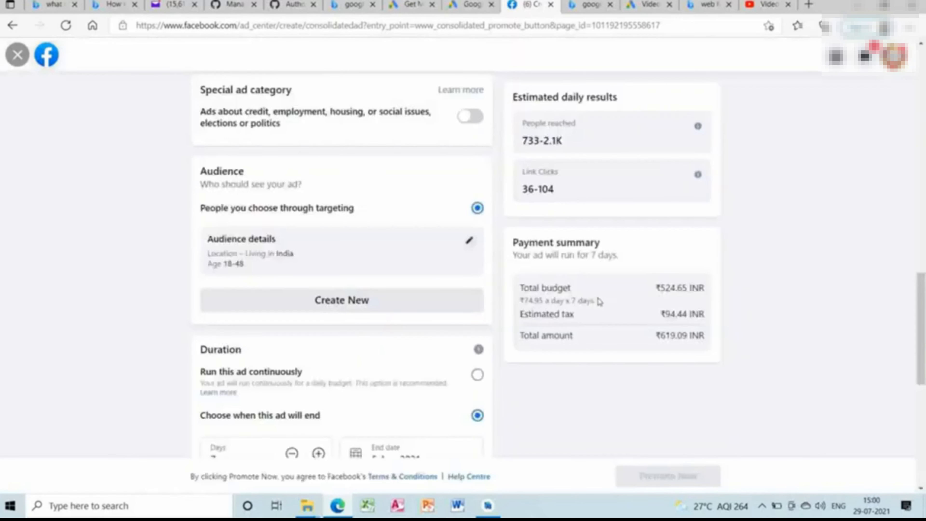
{"action": "left_click", "coordinate": [762, 505]}
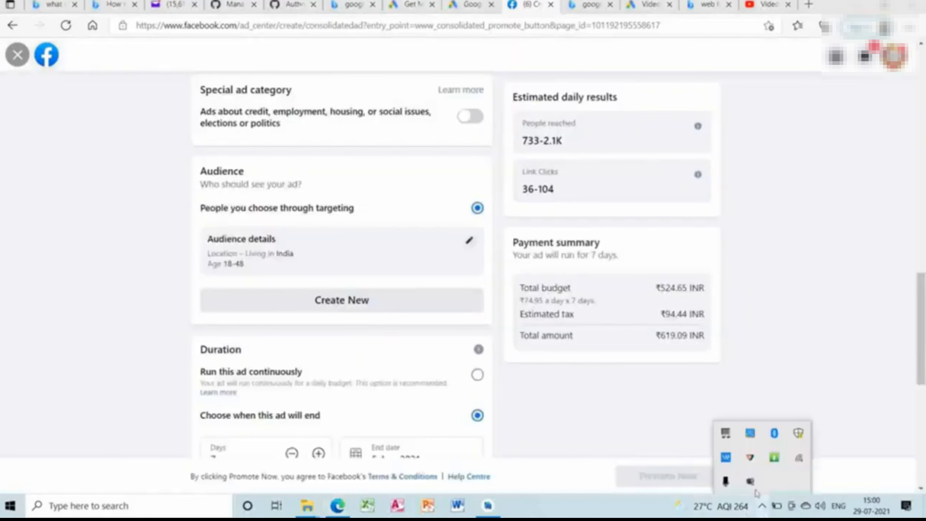